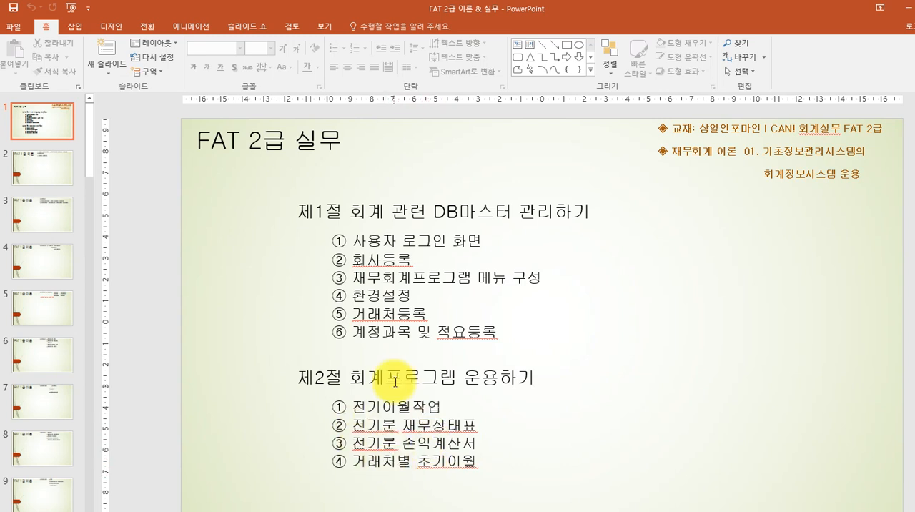
# Log in to Smart A with 4.FAT 2급 and company code 4000, and display the full 재무회계 menu.
pyautogui.click(907, 10)
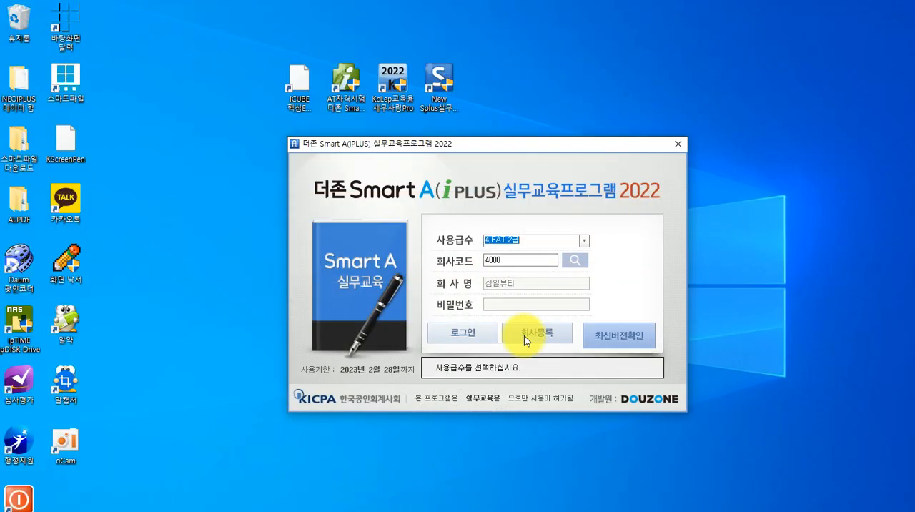
pyautogui.click(458, 332)
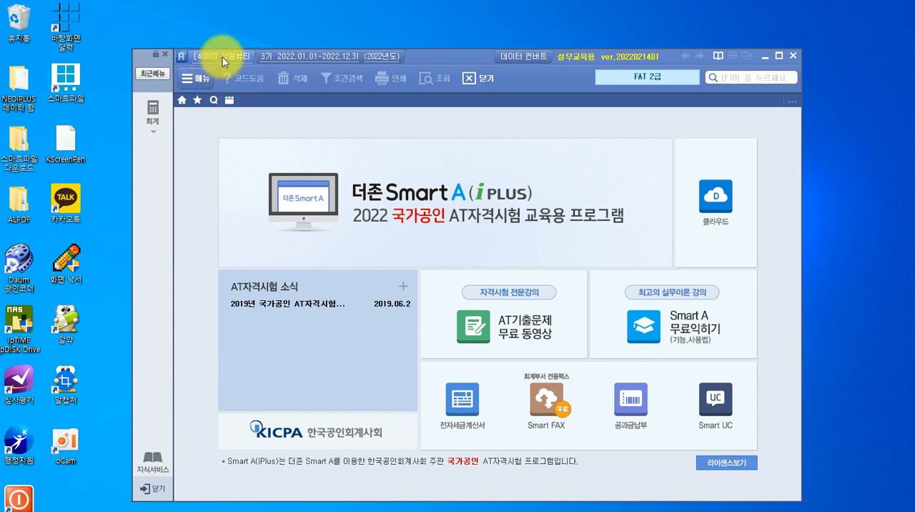
pyautogui.click(153, 120)
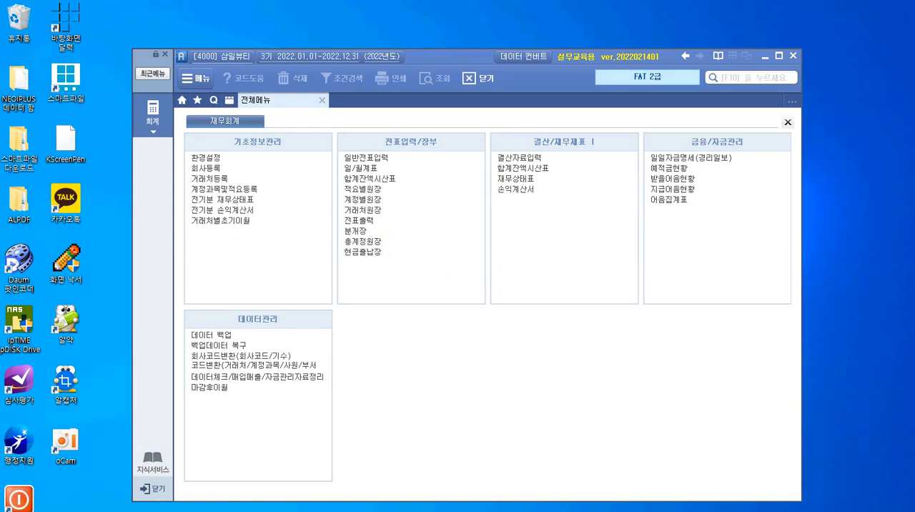
# Outline the 기초정보관리 heading and its registration and prior-period menu groups with the screen pen, and clear the markings.
pyautogui.moveTo(225, 132)
pyautogui.mouseDown()
pyautogui.moveTo(227, 154)
pyautogui.moveTo(283, 151)
pyautogui.mouseUp()
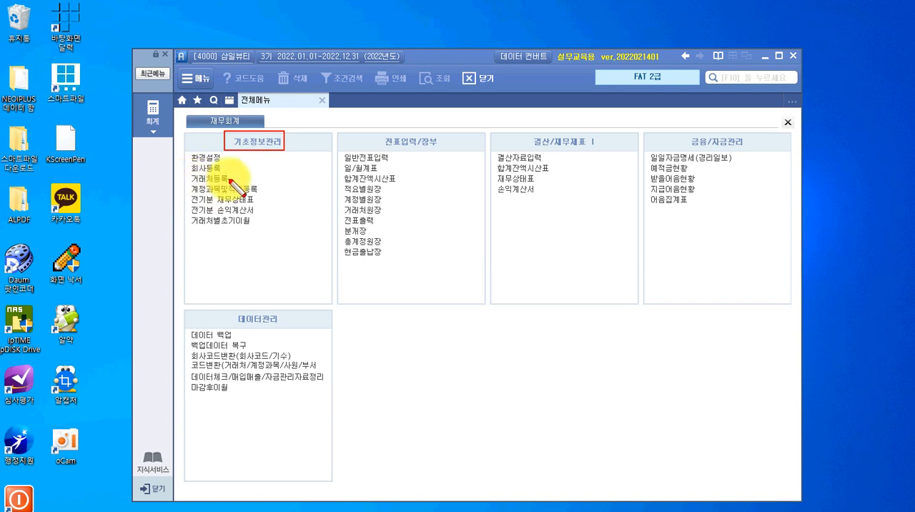
pyautogui.moveTo(186, 152)
pyautogui.mouseDown()
pyautogui.moveTo(193, 193)
pyautogui.moveTo(261, 194)
pyautogui.mouseUp()
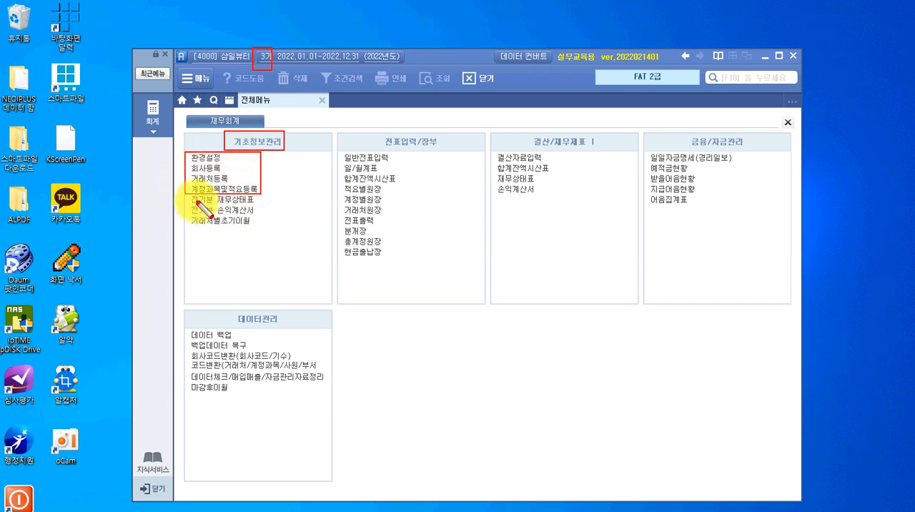
pyautogui.moveTo(186, 195)
pyautogui.mouseDown()
pyautogui.moveTo(204, 227)
pyautogui.moveTo(247, 240)
pyautogui.moveTo(259, 229)
pyautogui.mouseUp()
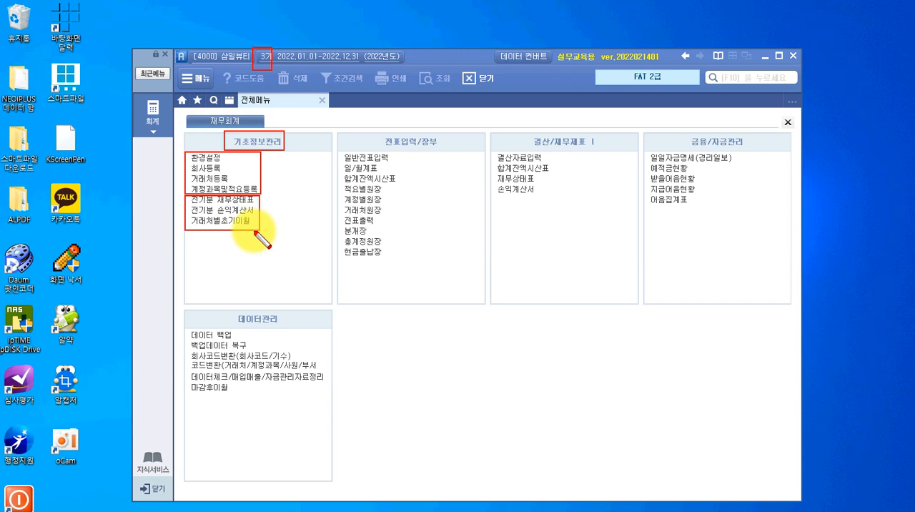
pyautogui.press('Escape')
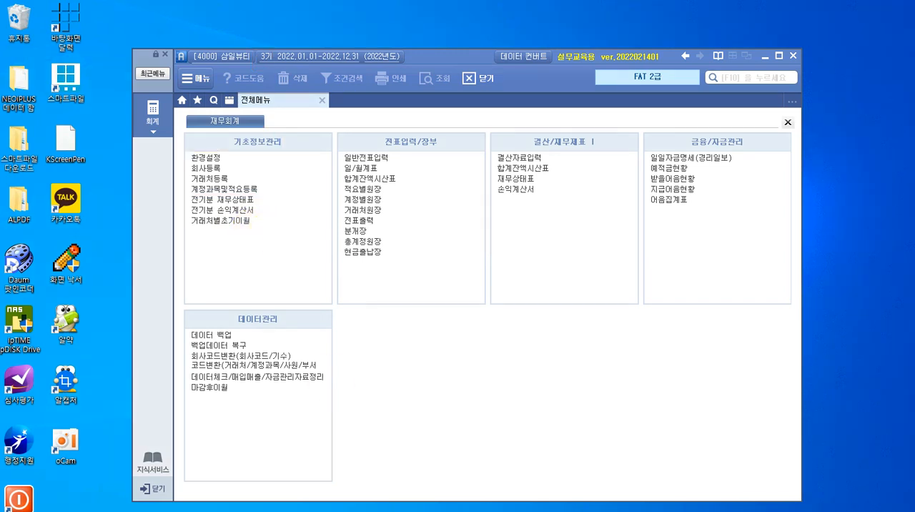
# Switch to 03-1장(73~104).pdf in ALPDF and read the section 2 explanations of 전기이월작업 and 전기분 재무상태표.
pyautogui.click(433, 511)
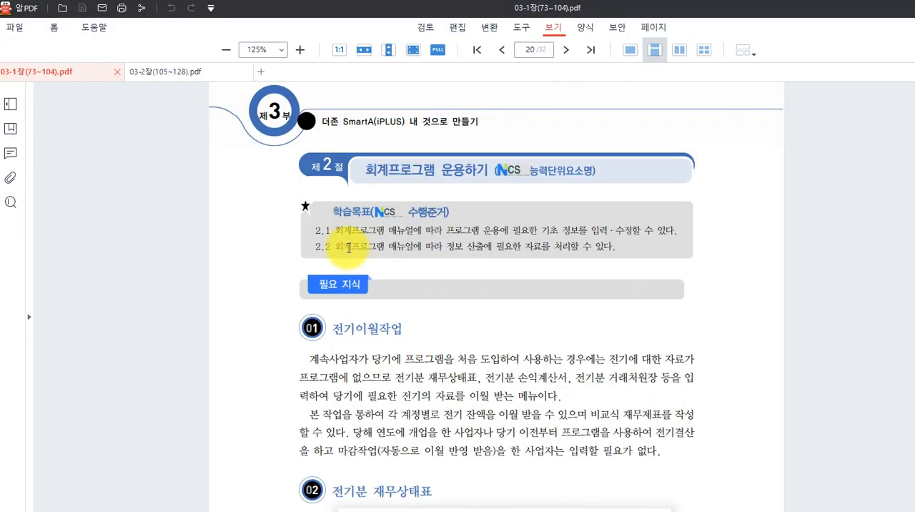
pyautogui.scroll(3, 352, 228)
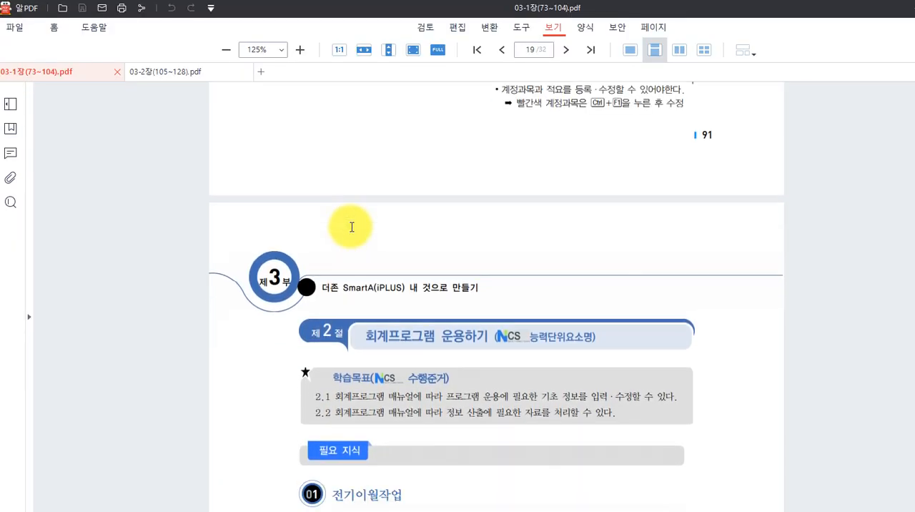
pyautogui.scroll(-3, 352, 227)
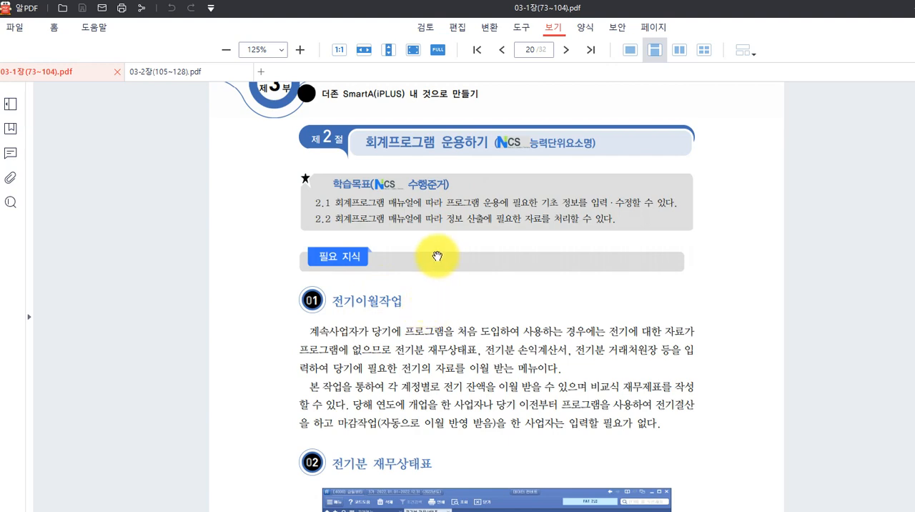
pyautogui.scroll(-3, 398, 257)
pyautogui.scroll(-2, 391, 234)
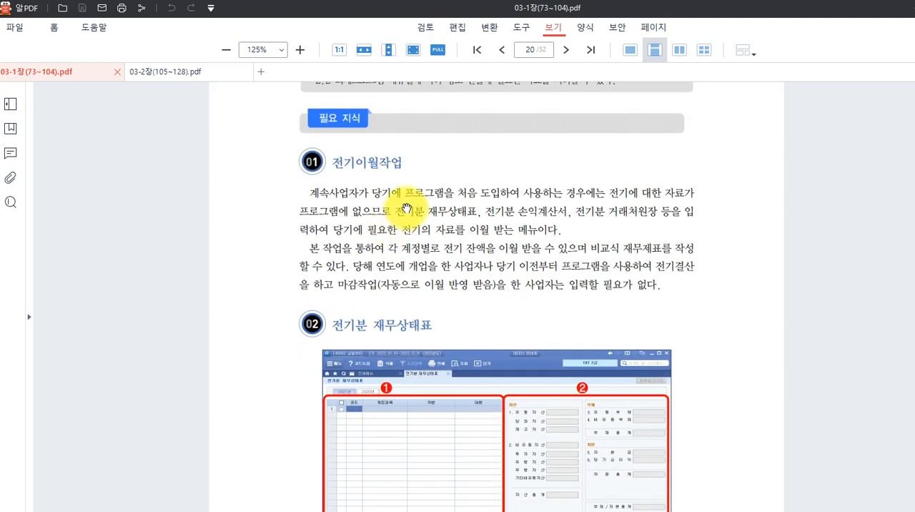
pyautogui.scroll(-3, 408, 179)
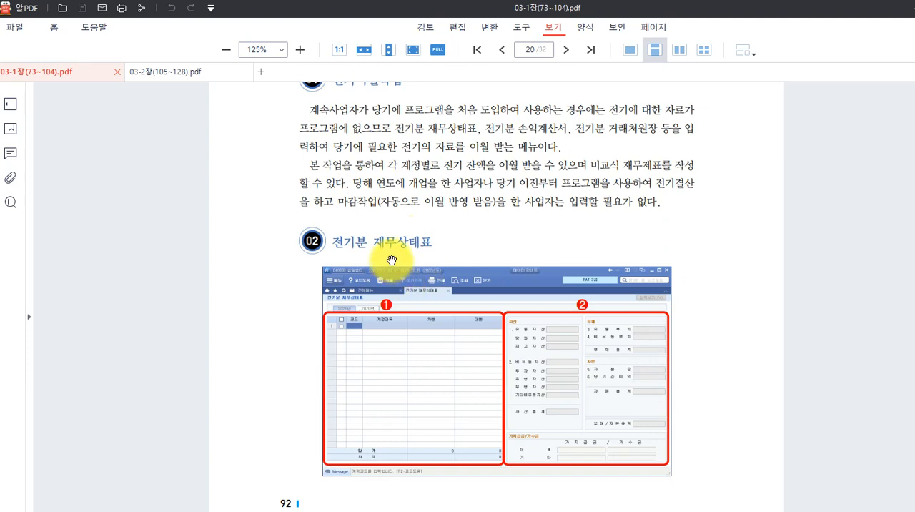
pyautogui.scroll(-9, 393, 266)
pyautogui.scroll(-8, 394, 282)
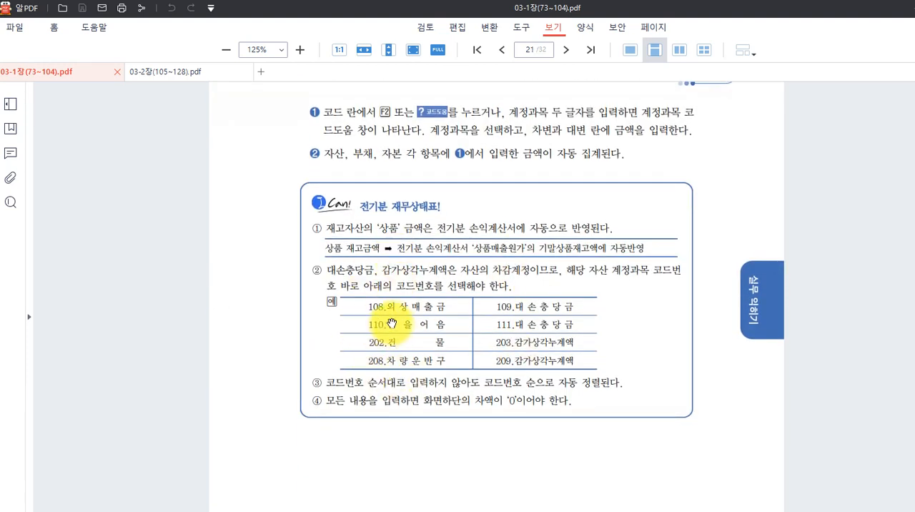
pyautogui.scroll(-17, 431, 361)
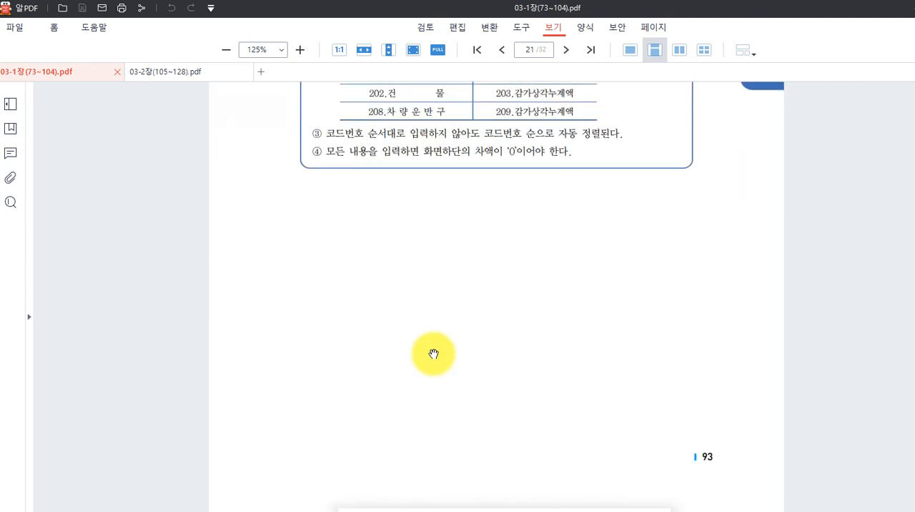
# Examine the 수행과제 showing 삼일뷰티's 제2기 재무상태표 as of 31 December 2021, down to its totals row.
pyautogui.scroll(-6, 434, 351)
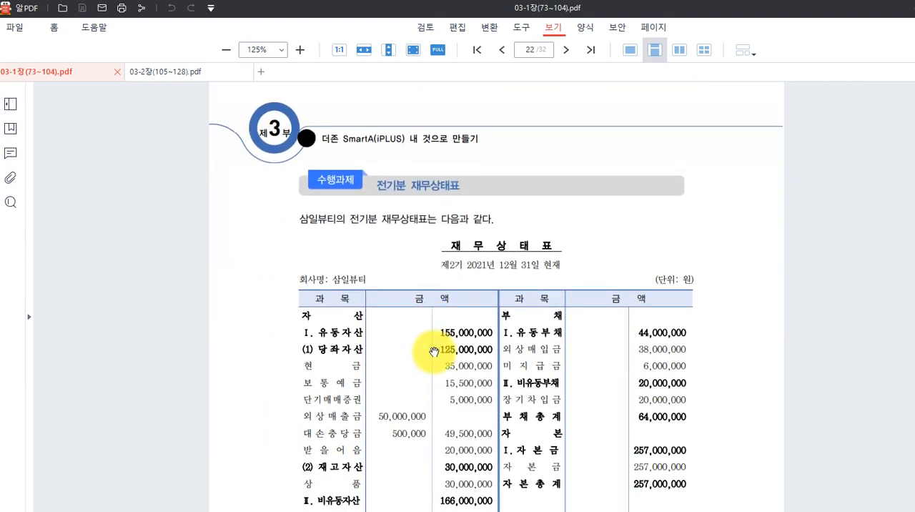
pyautogui.scroll(2, 433, 351)
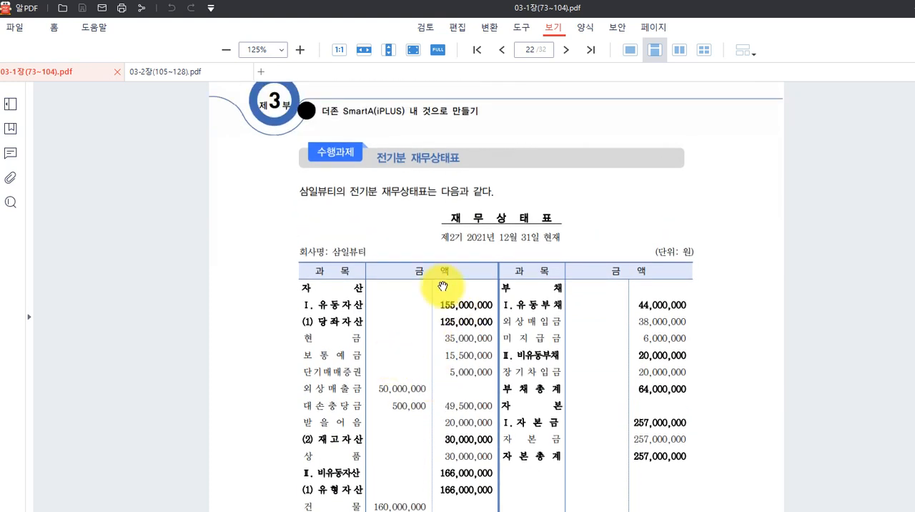
pyautogui.scroll(-1, 405, 225)
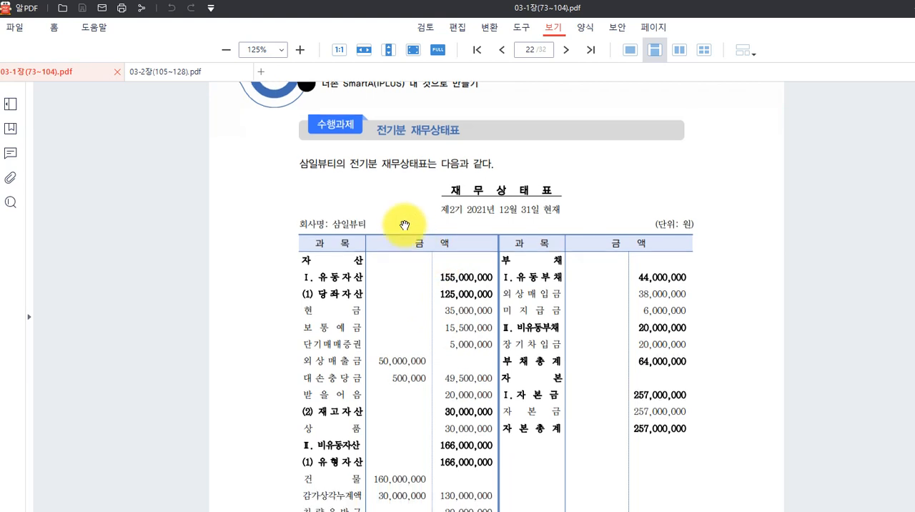
pyautogui.scroll(5, 405, 225)
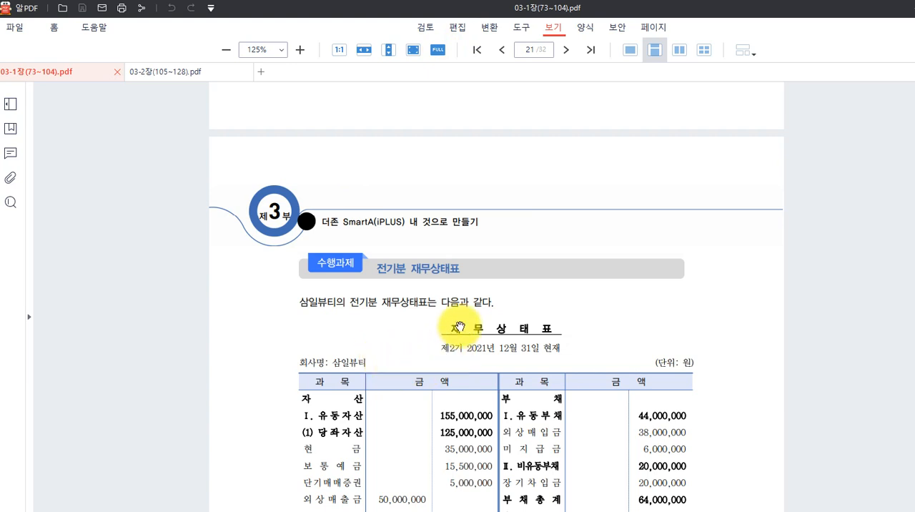
pyautogui.scroll(-2, 553, 314)
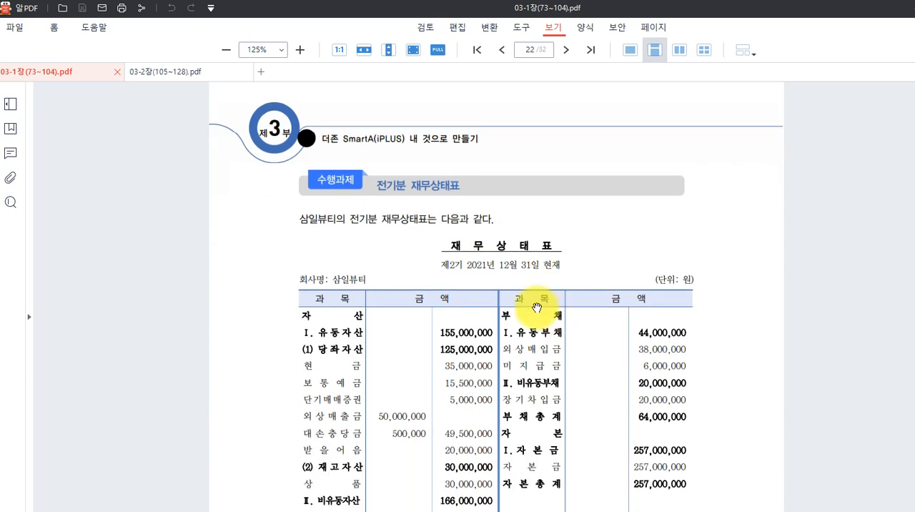
pyautogui.scroll(-2, 479, 327)
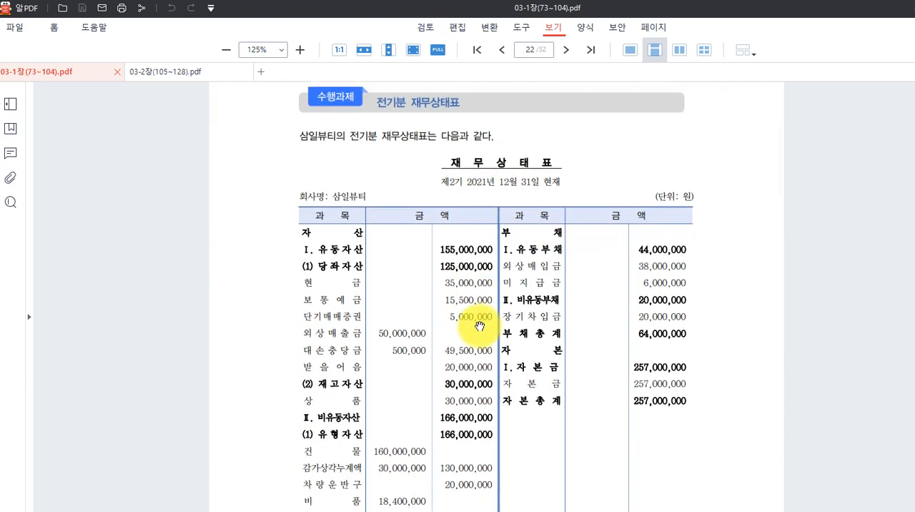
pyautogui.scroll(-1, 465, 326)
pyautogui.scroll(2, 419, 315)
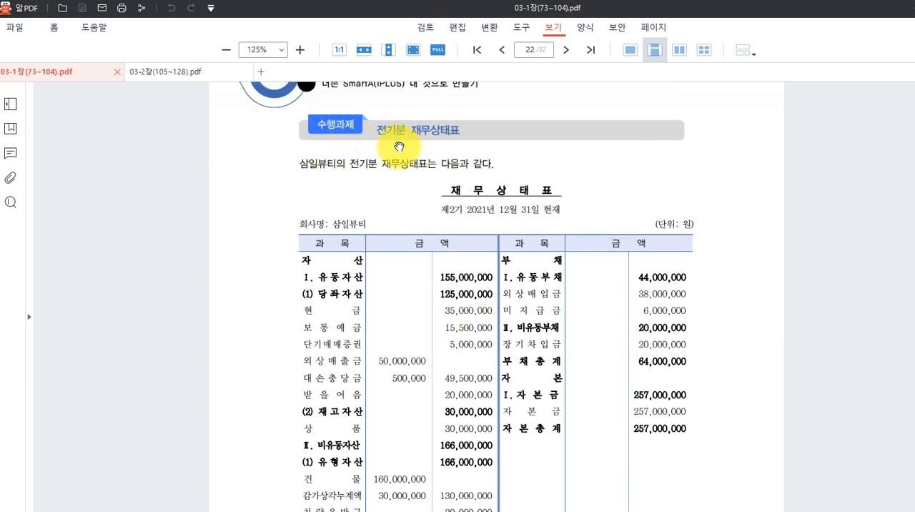
pyautogui.scroll(-2, 443, 229)
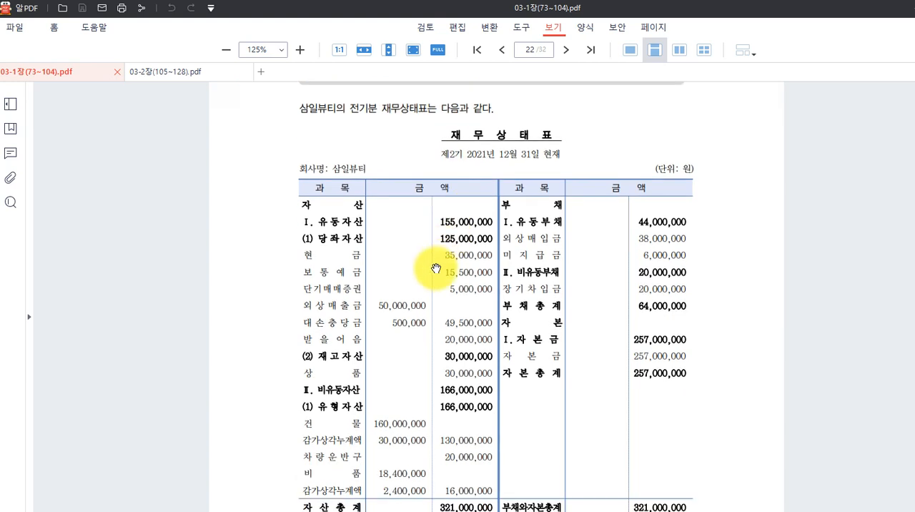
pyautogui.scroll(-1, 436, 271)
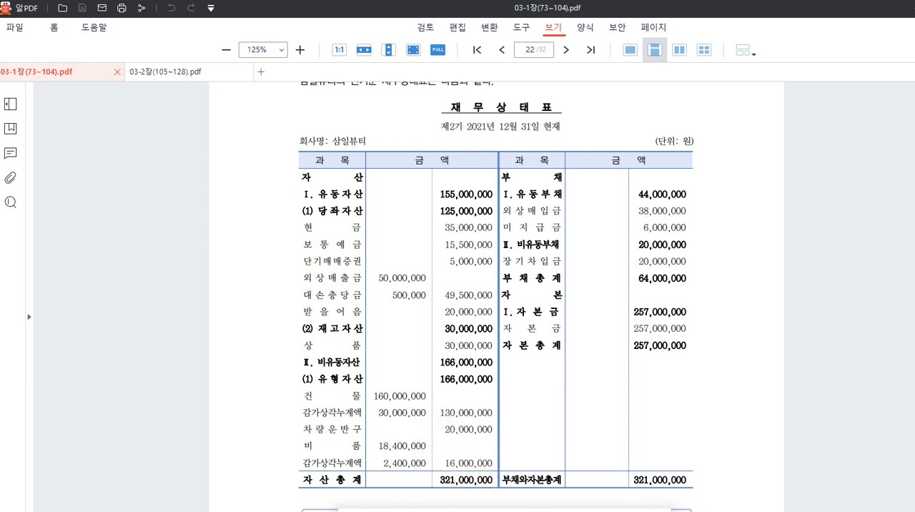
# Switch back to Smart A and open 전기분 재무상태표 from 기초정보관리.
pyautogui.hotkey('alt', 'Tab')
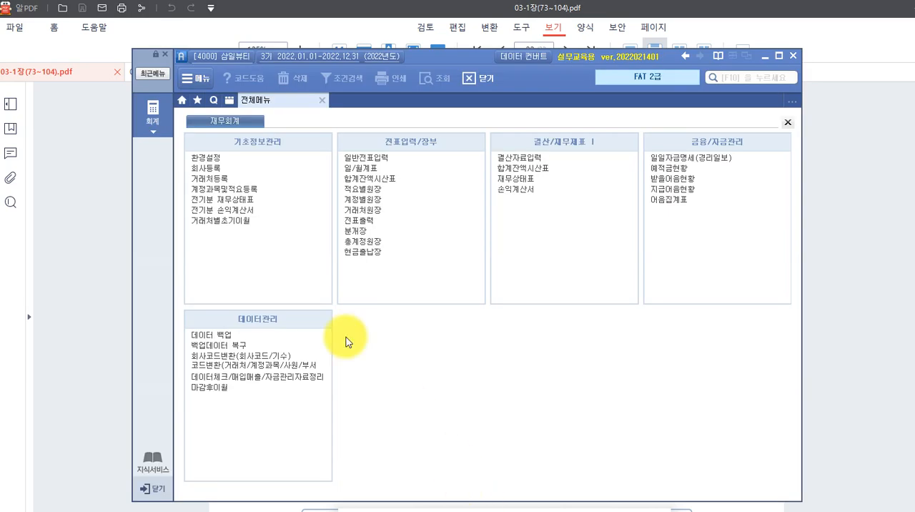
pyautogui.click(238, 198)
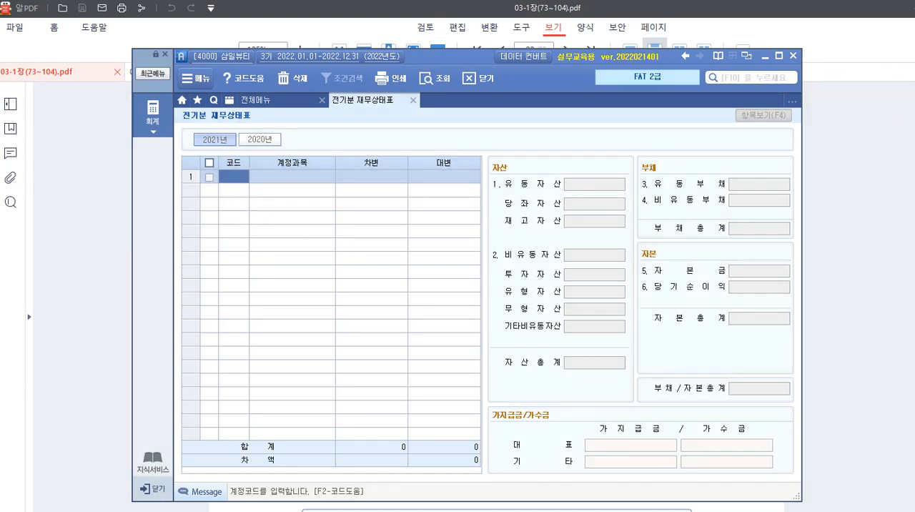
# Write the screen annotations 자산, 유동자산 and 비유동자산 as separate lines beside the 전기분 재무상태표 form.
pyautogui.click(57, 158)
pyautogui.write('자사이유동자사')
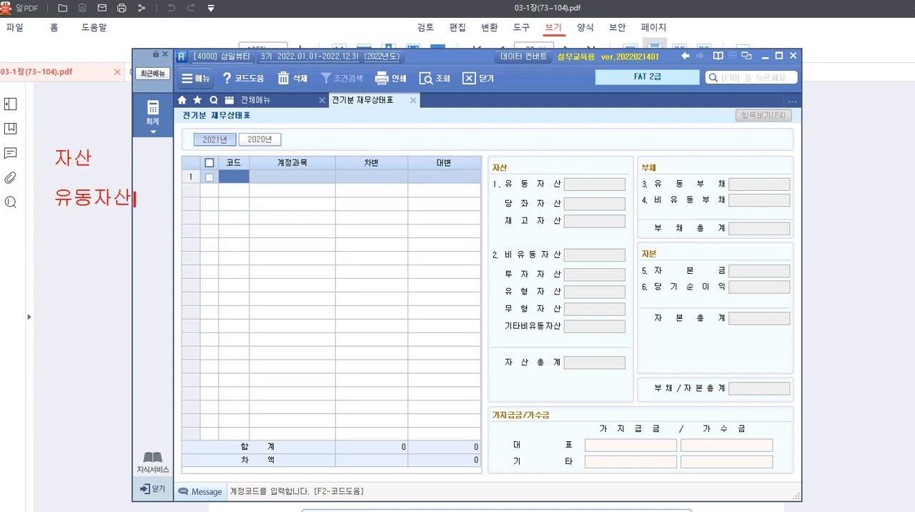
pyautogui.write('비유동자산')
pyautogui.press('Return')
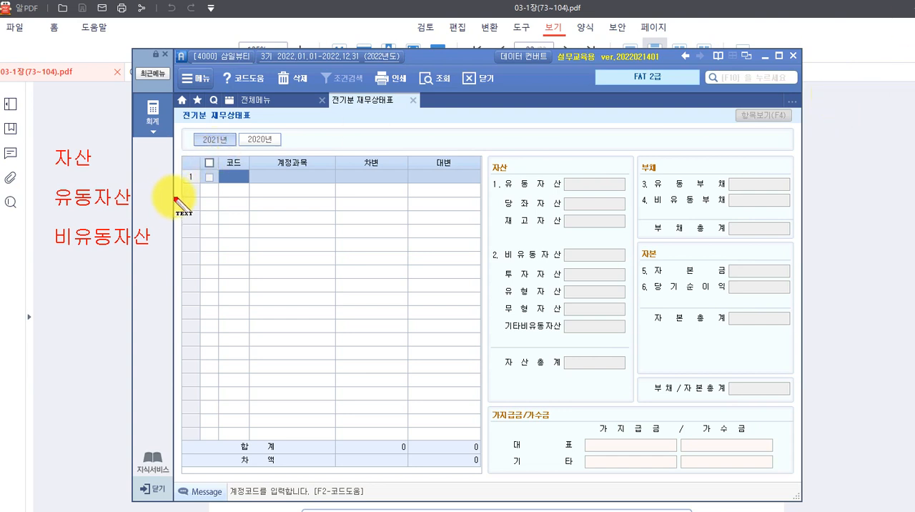
# Annotate 유동자산 with the sub-items "-당좌자산" and "-재고자산" on two lines beside it.
pyautogui.write('-당좌')
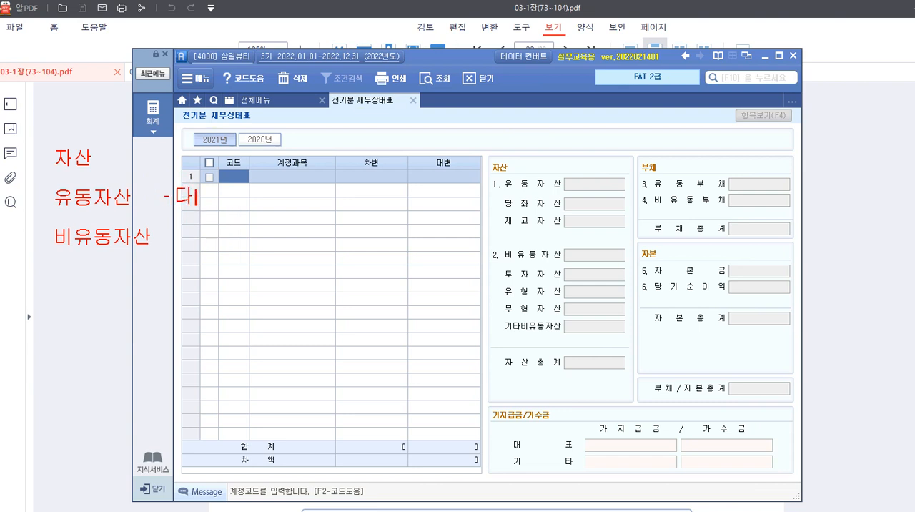
pyautogui.write('자사')
pyautogui.press('Return')
pyautogui.write('-재고사')
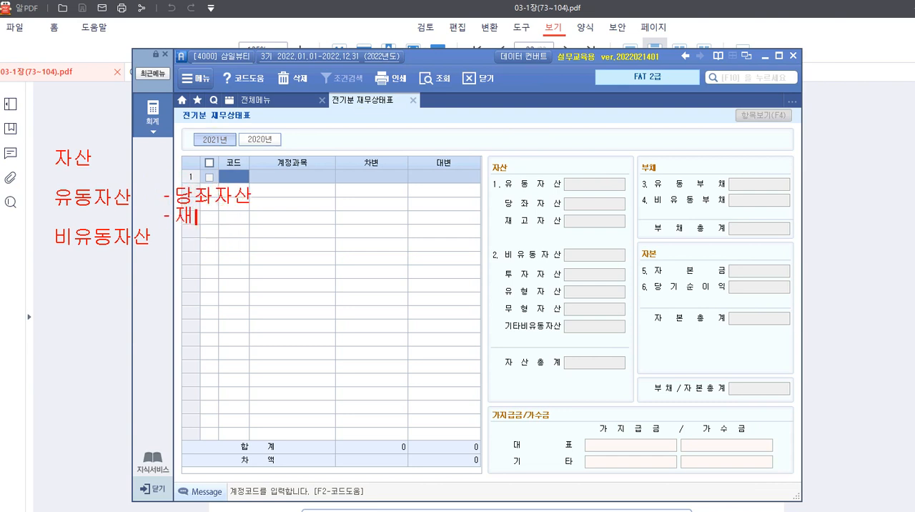
pyautogui.press('BackSpace')
pyautogui.write('자산')
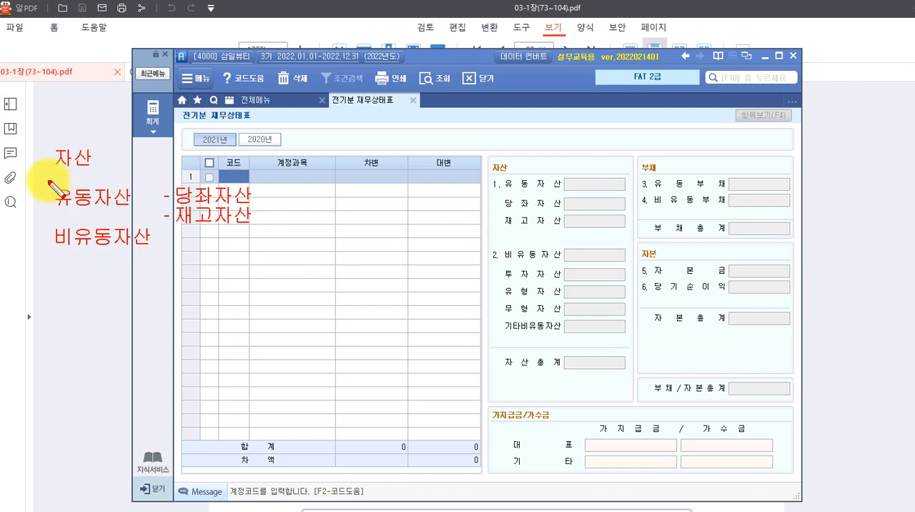
# Frame the handwritten asset list with a red rectangle, labelling it 통합계정 above and 구분계정 below.
pyautogui.moveTo(38, 135)
pyautogui.mouseDown()
pyautogui.moveTo(204, 255)
pyautogui.moveTo(255, 252)
pyautogui.mouseUp()
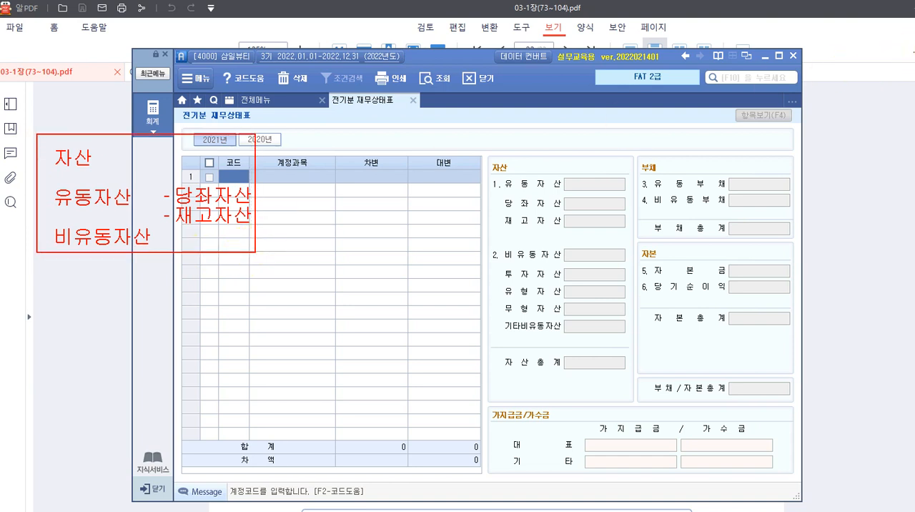
pyautogui.moveTo(66, 112); pyautogui.dragTo(66, 127)
pyautogui.write('통합계정')
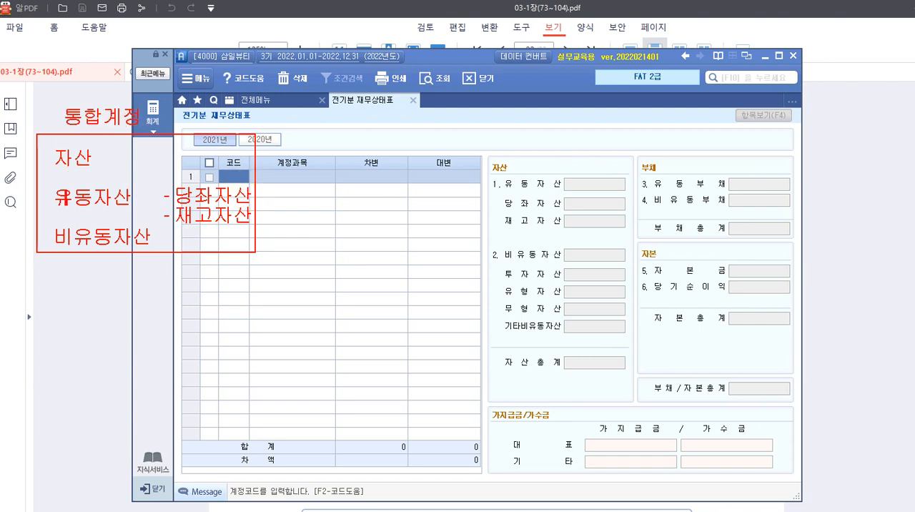
pyautogui.press('Return')
pyautogui.write('구분계정')
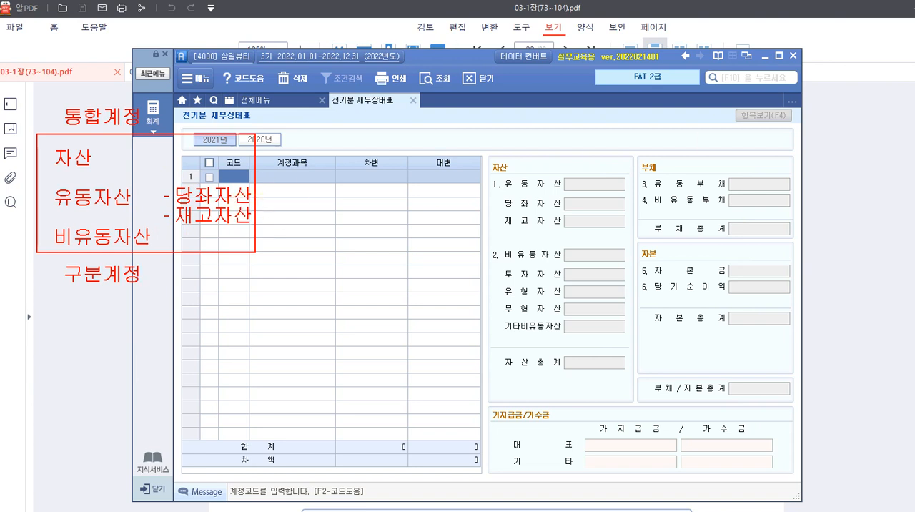
# Draw red boxes around the 유동자산 group, the 비유동자산 group and the 자산총계 row of the form's asset summary.
pyautogui.moveTo(489, 184)
pyautogui.mouseDown()
pyautogui.moveTo(513, 174)
pyautogui.moveTo(496, 203)
pyautogui.moveTo(573, 238)
pyautogui.moveTo(565, 231)
pyautogui.mouseUp()
pyautogui.moveTo(489, 243)
pyautogui.mouseDown()
pyautogui.moveTo(508, 311)
pyautogui.moveTo(565, 338)
pyautogui.mouseUp()
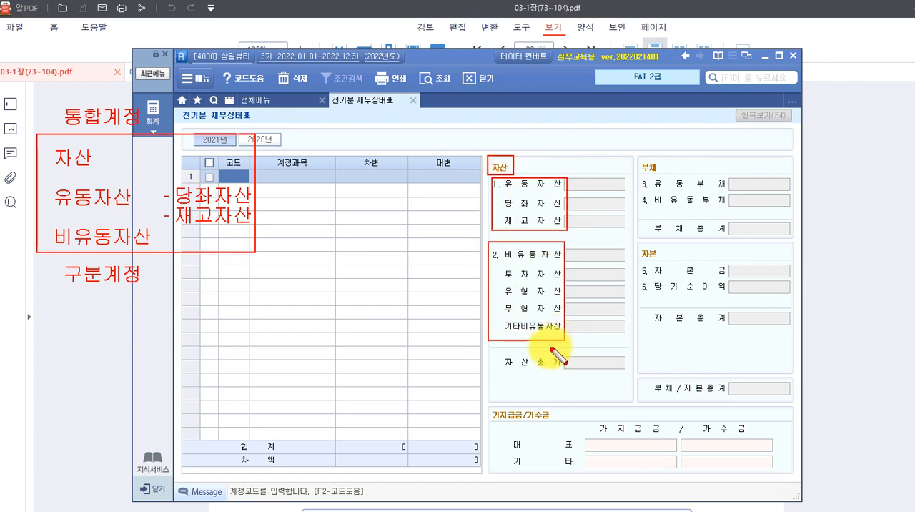
pyautogui.moveTo(492, 352)
pyautogui.mouseDown()
pyautogui.moveTo(494, 375)
pyautogui.moveTo(629, 377)
pyautogui.mouseUp()
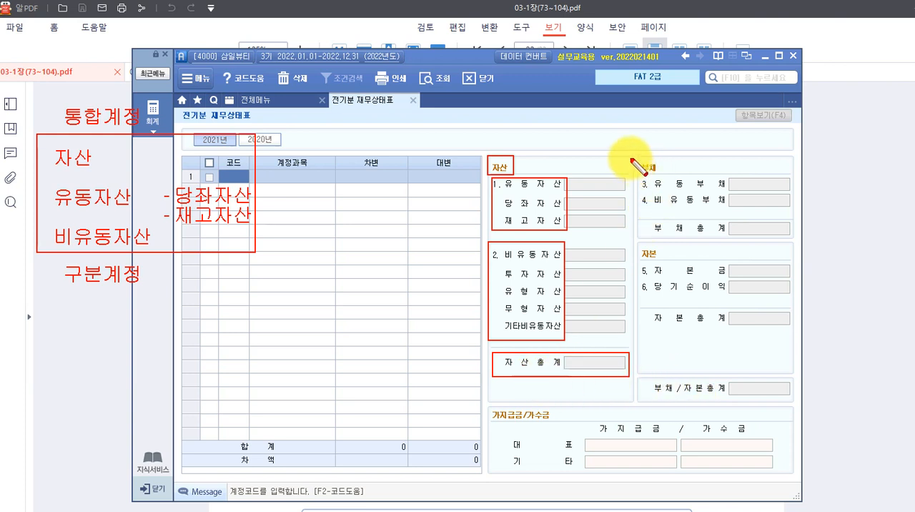
# Draw red boxes around the 부채 and 자본 headings, the 부채/자본총계 row and the 차액 row, and clear all screen annotations.
pyautogui.moveTo(633, 156); pyautogui.dragTo(668, 176)
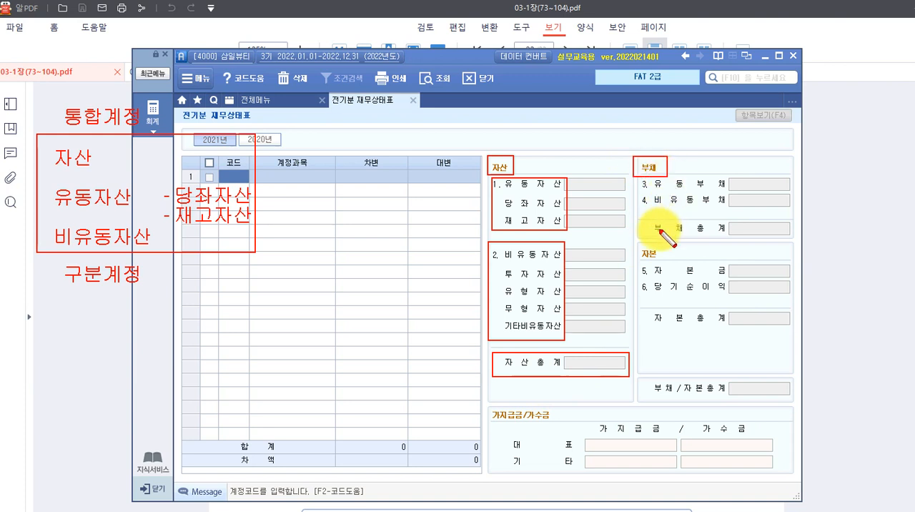
pyautogui.moveTo(626, 244); pyautogui.dragTo(661, 261)
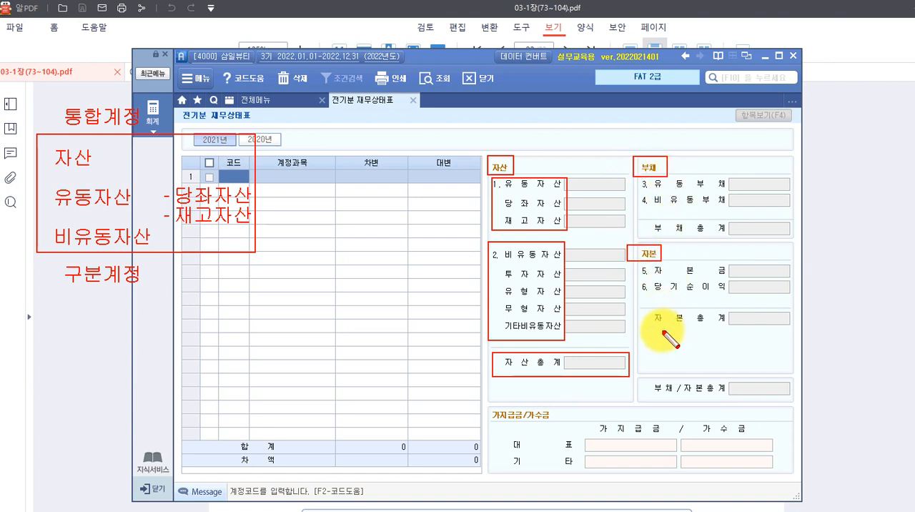
pyautogui.moveTo(638, 379)
pyautogui.mouseDown()
pyautogui.moveTo(764, 408)
pyautogui.moveTo(791, 405)
pyautogui.mouseUp()
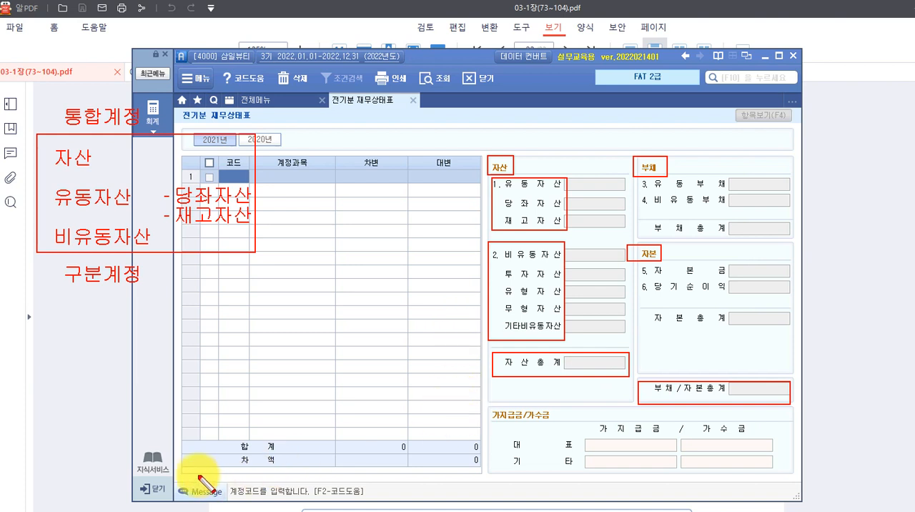
pyautogui.moveTo(187, 454); pyautogui.dragTo(479, 469)
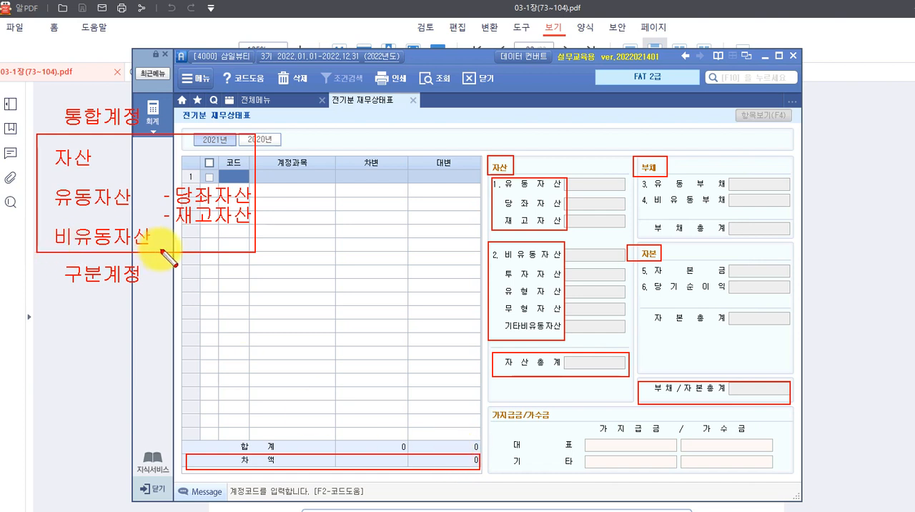
pyautogui.press('Escape')
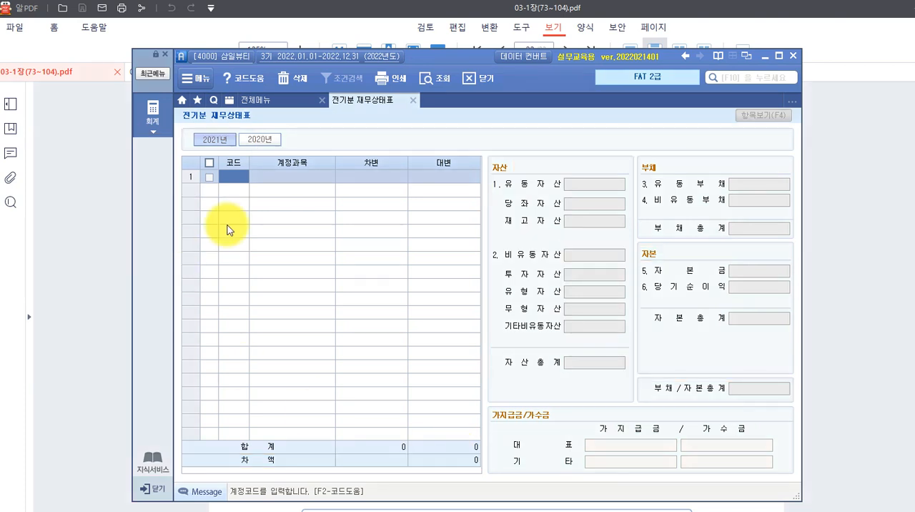
# Enter account 101 현금 in row 1 of the 2021 balance sheet with a debit (차변) amount of 35,000,000.
pyautogui.click(235, 177)
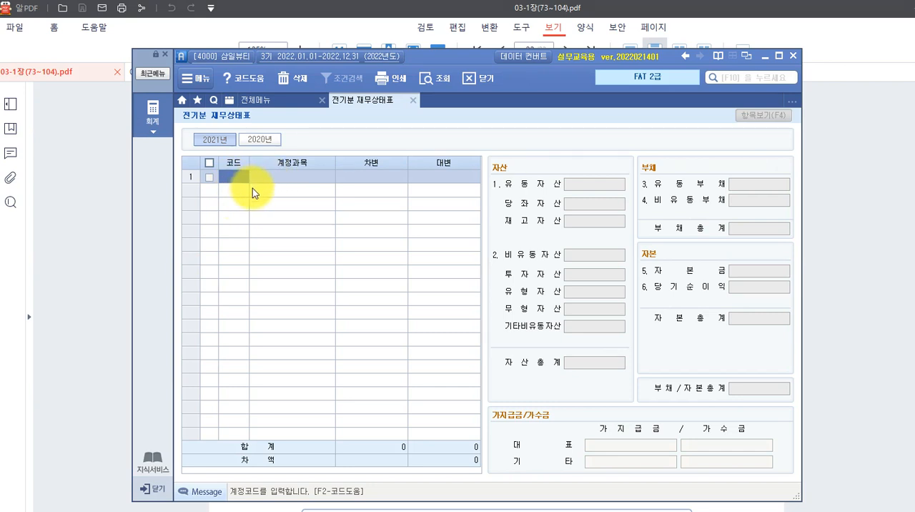
pyautogui.press('F2')
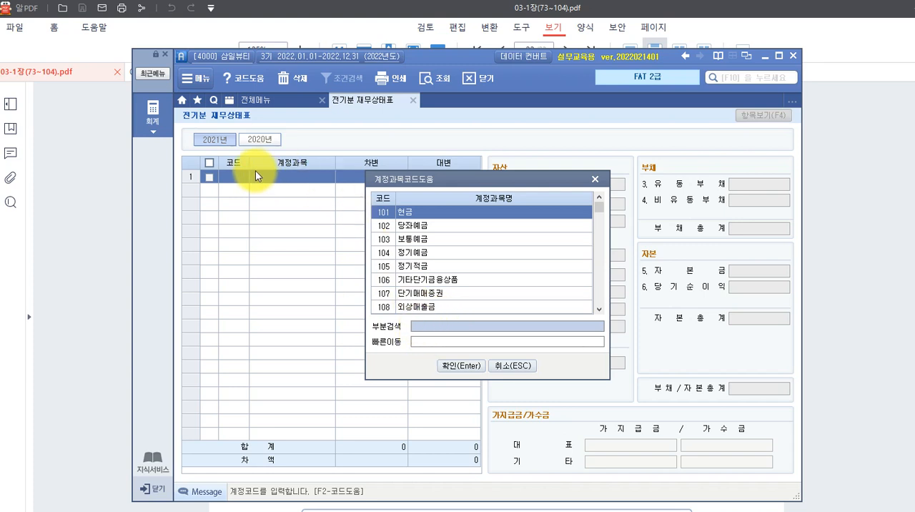
pyautogui.click(457, 366)
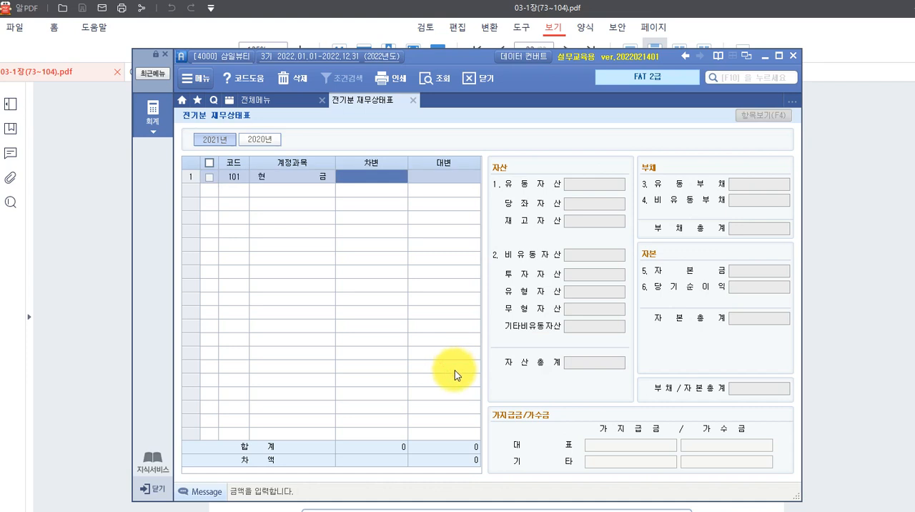
pyautogui.write('35,000,000')
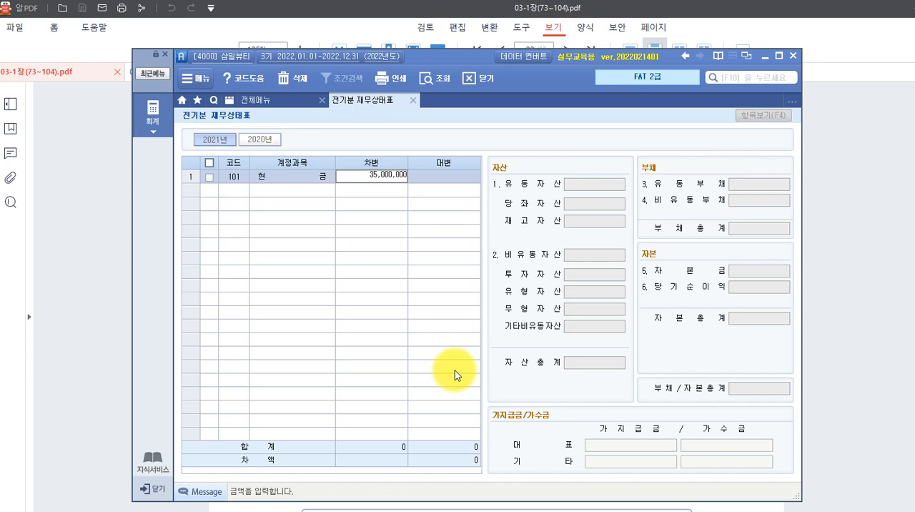
pyautogui.press('Return')
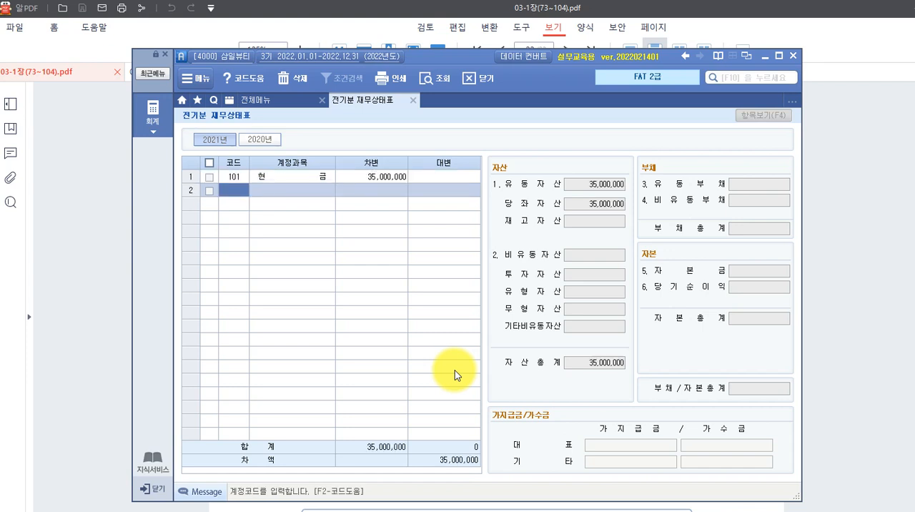
# Add account 103 보통예금 from the account code lookup in row 2 with a debit amount of 15,500,000.
pyautogui.press('F2')
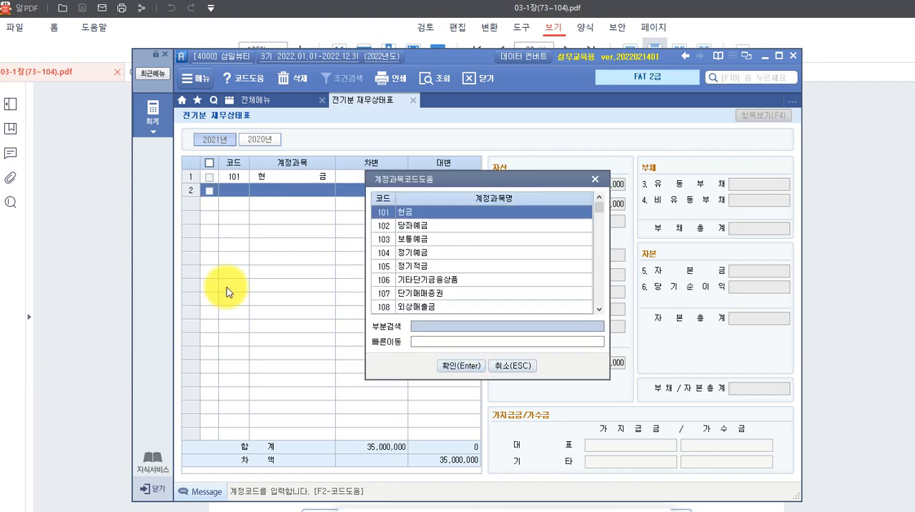
pyautogui.click(401, 242)
pyautogui.click(460, 365)
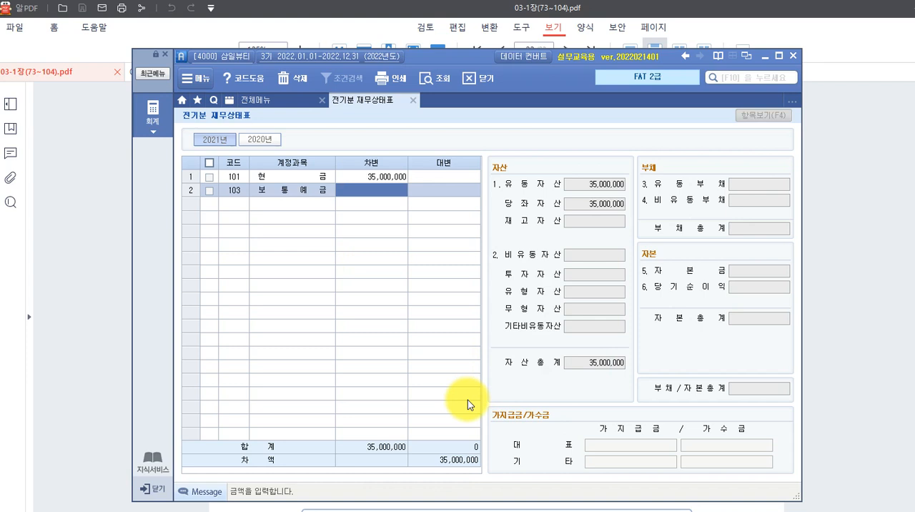
pyautogui.write('15500000')
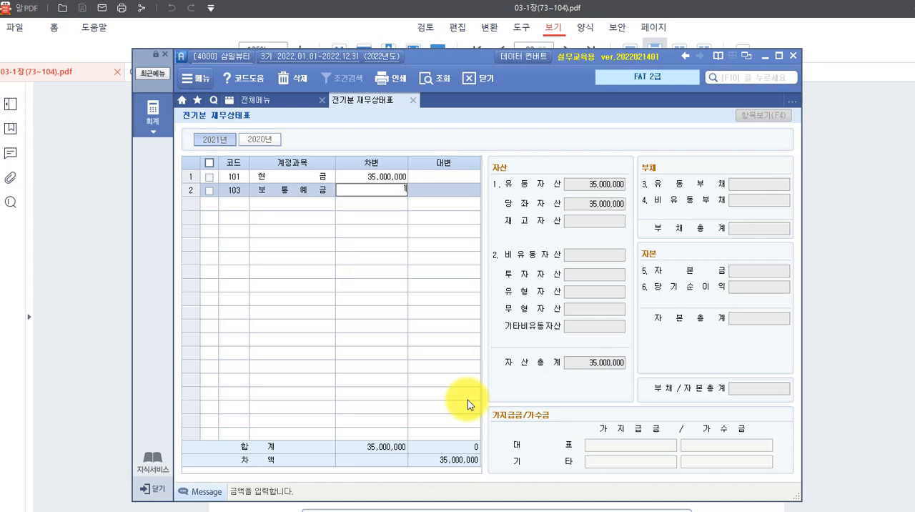
pyautogui.press('Return')
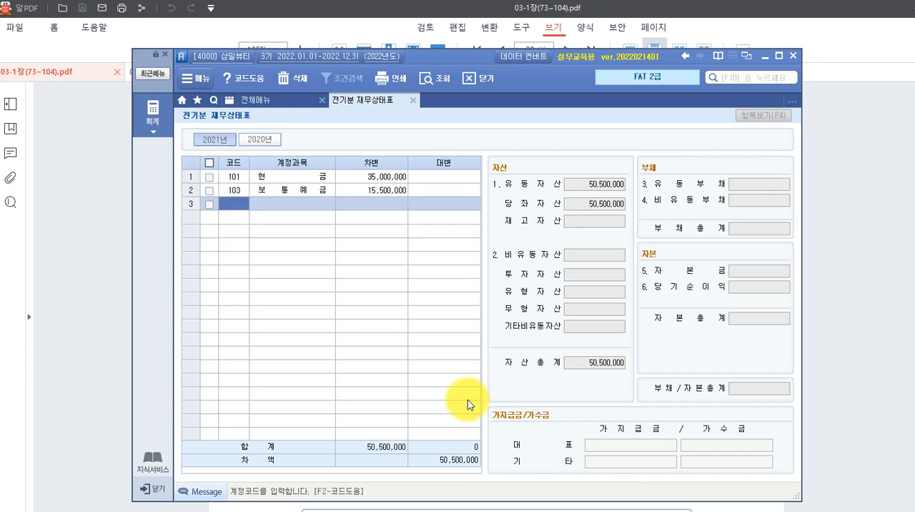
# Look up "단기매" and add account 107 단기매매증권 in row 3 with a debit amount of 5,000,000.
pyautogui.press('F2')
pyautogui.write('ㄷㄴ계')
pyautogui.press('BackSpace')
pyautogui.press('BackSpace')
pyautogui.press('BackSpace')
pyautogui.press('BackSpace')
pyautogui.write('ㄷ단기매')
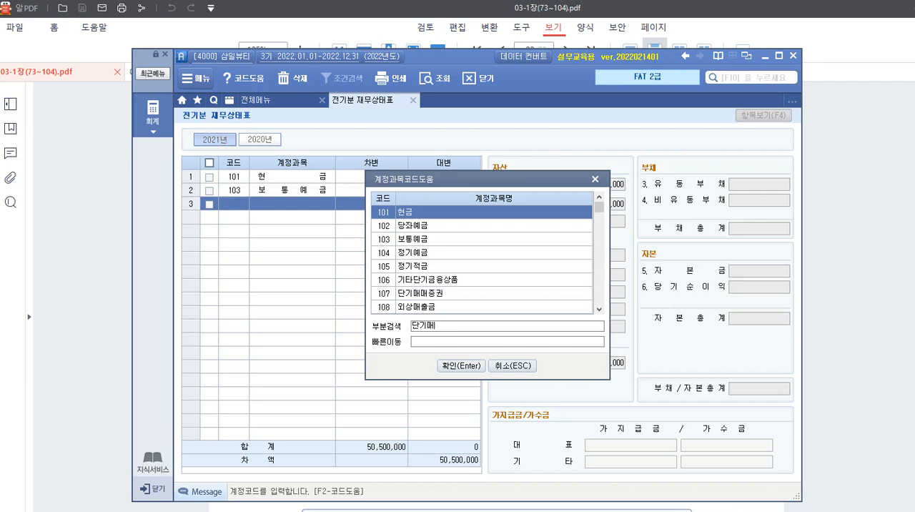
pyautogui.press('Return')
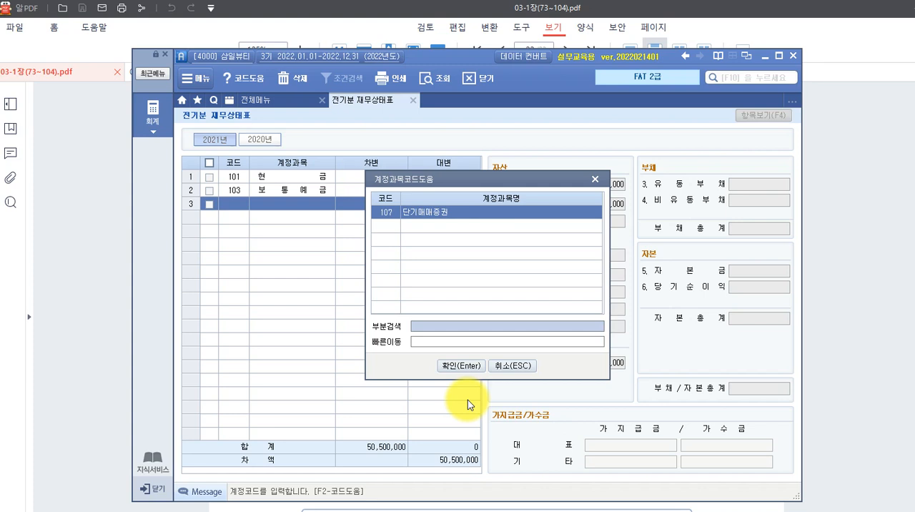
pyautogui.press('Return')
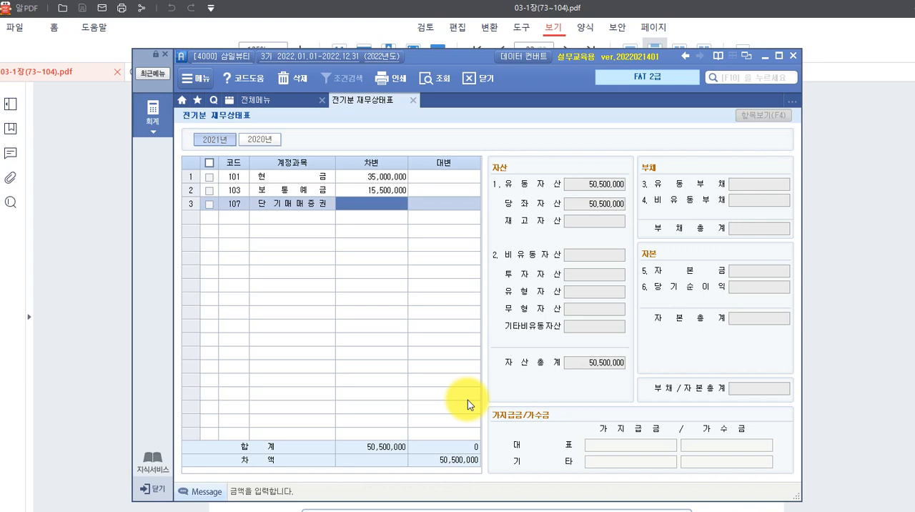
pyautogui.write('5000000')
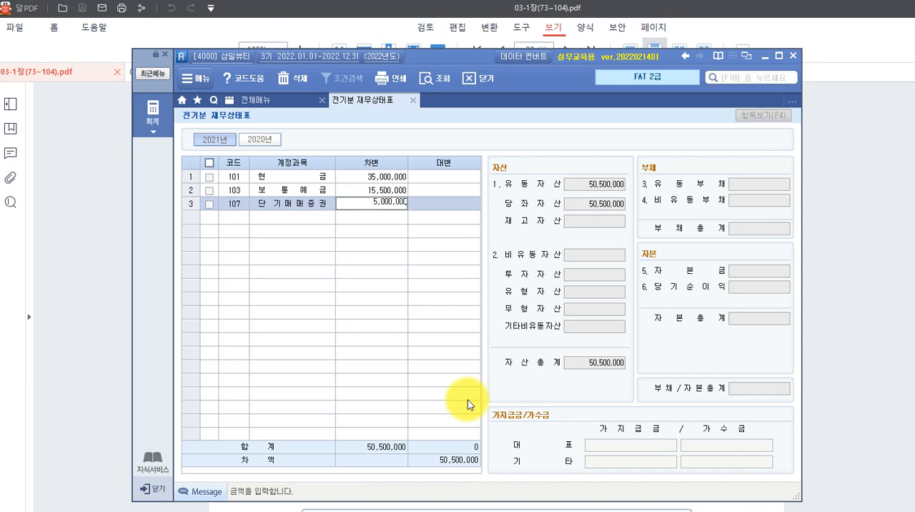
pyautogui.press('Return')
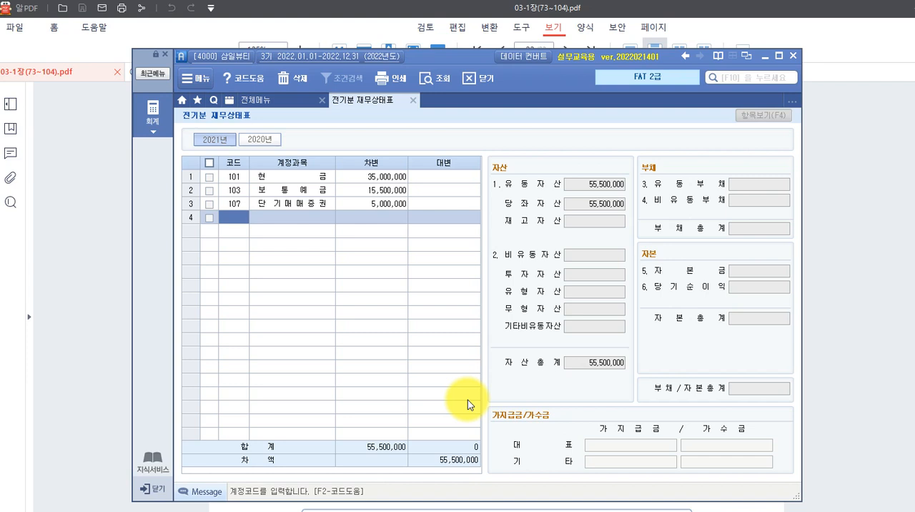
# Look up "외상" and add account 108 외상매출금 in row 4 with a debit amount of 50,000,000.
pyautogui.press('F2')
pyautogui.write('이사')
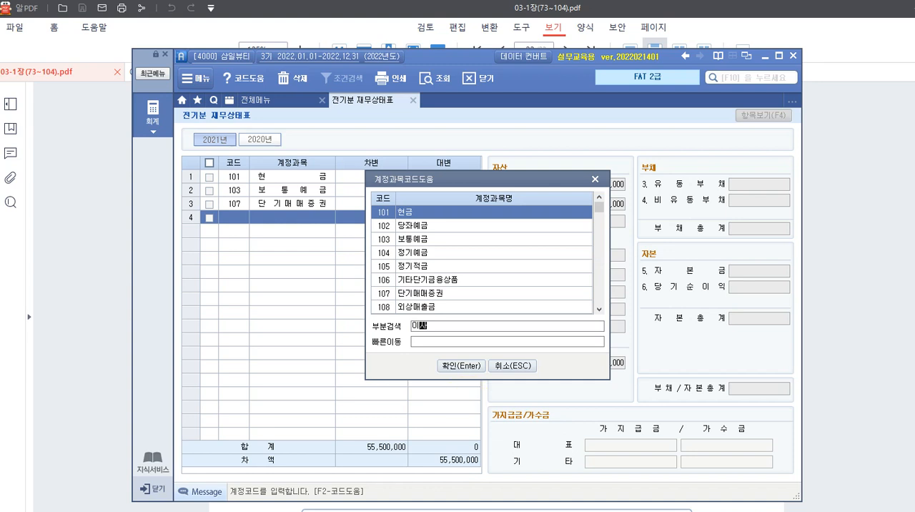
pyautogui.press('BackSpace')
pyautogui.press('BackSpace')
pyautogui.press('BackSpace')
pyautogui.write('외상')
pyautogui.press('Return')
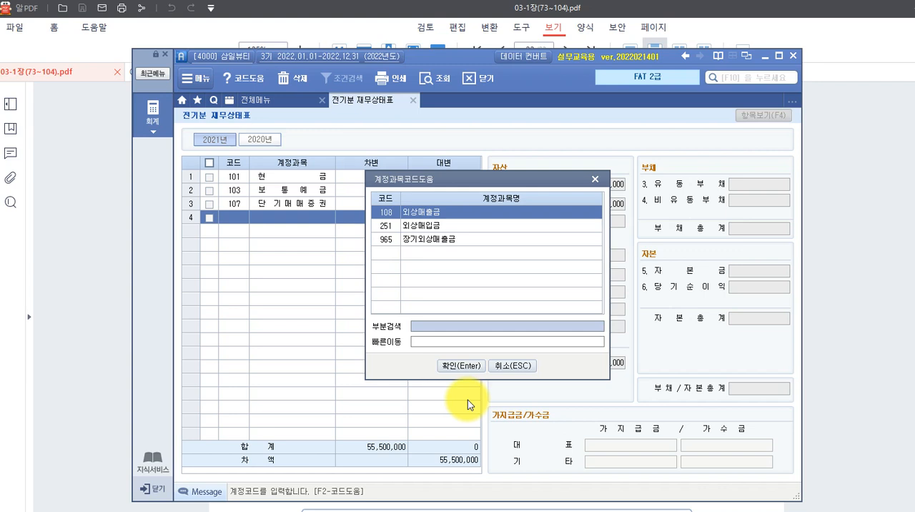
pyautogui.press('Return')
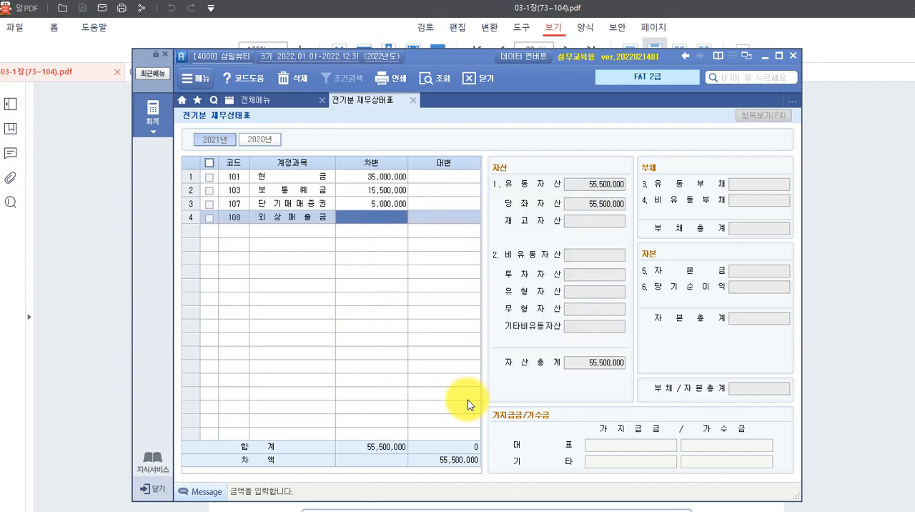
pyautogui.write('50000000')
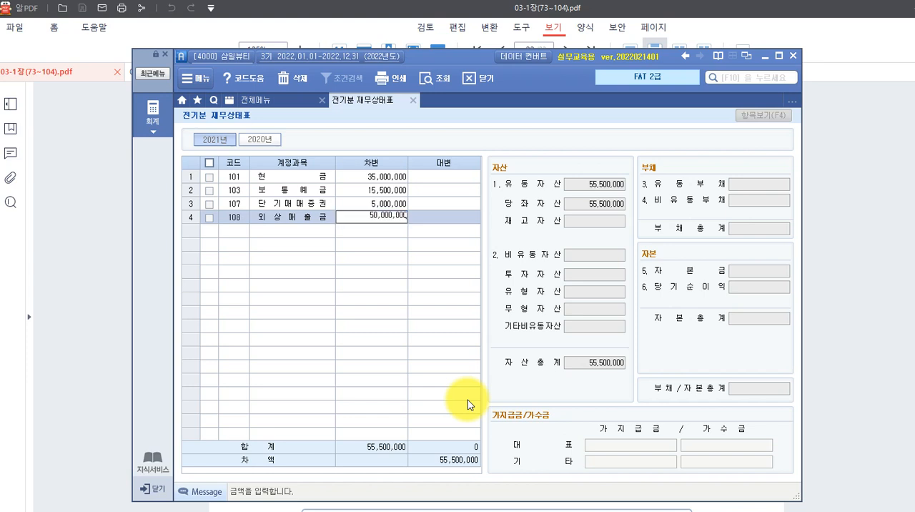
pyautogui.press('Return')
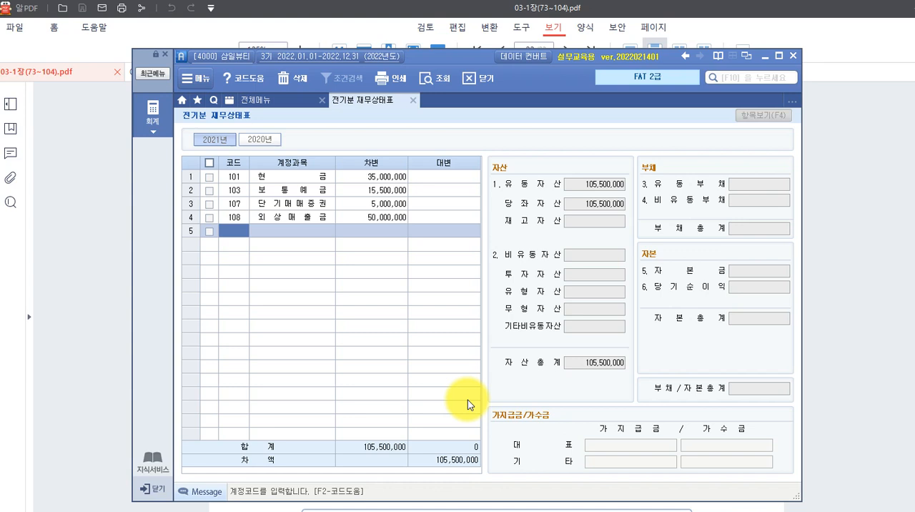
# Look up "대손충" and add the 외상매출금 allowance account 109 대손충당금 in row 5 with a credit (대변) amount of 500,000.
pyautogui.press('F2')
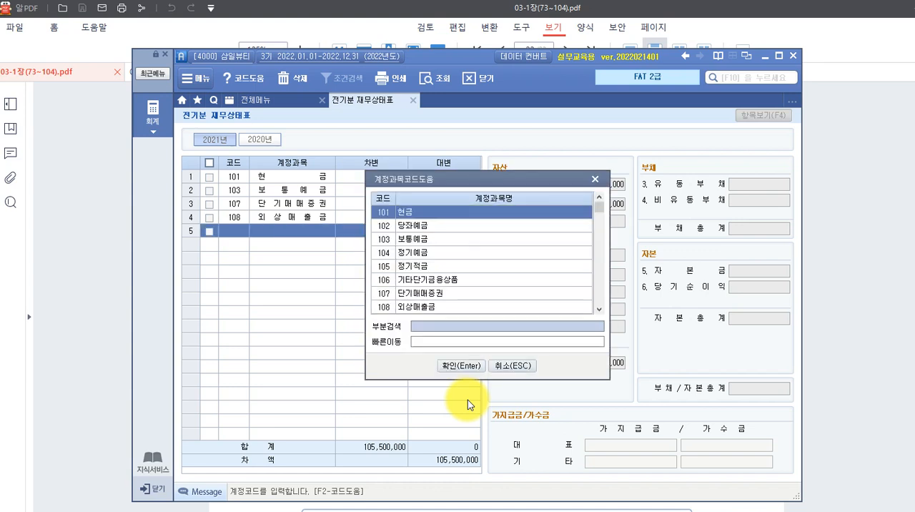
pyautogui.write('ㄷ손')
pyautogui.press('BackSpace')
pyautogui.press('BackSpace')
pyautogui.press('BackSpace')
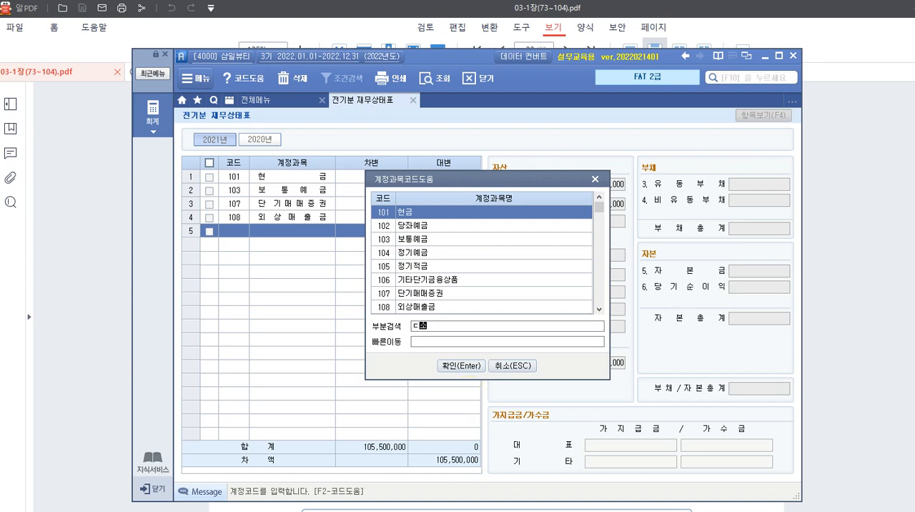
pyautogui.press('BackSpace')
pyautogui.write('대손충')
pyautogui.press('Return')
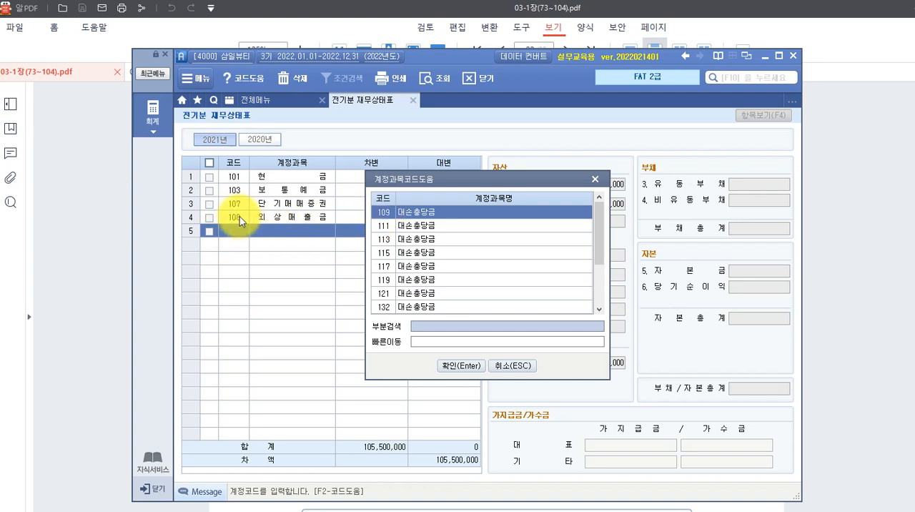
pyautogui.click(386, 211)
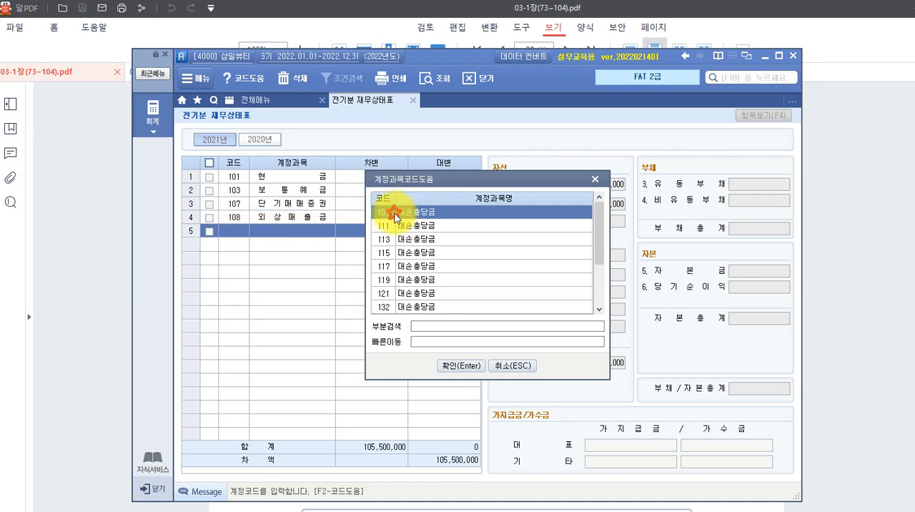
pyautogui.click(463, 366)
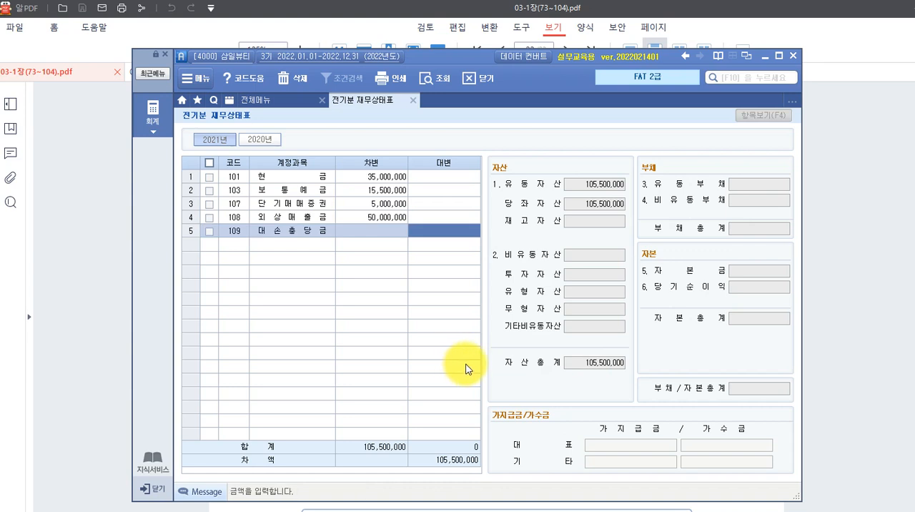
pyautogui.write('500000')
pyautogui.press('Return')
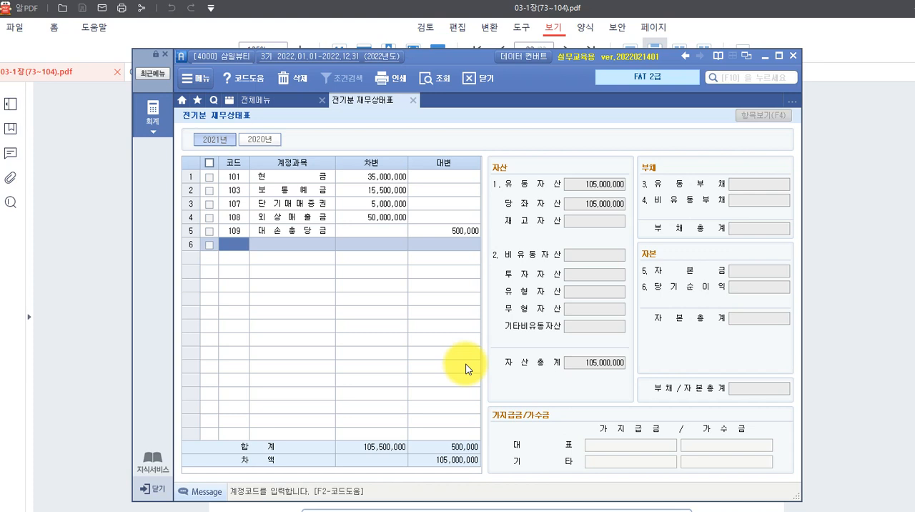
# Look up "받을" and add account 110 받을어음 in row 6 with a debit amount of 20,000,000.
pyautogui.press('F2')
pyautogui.write('받을')
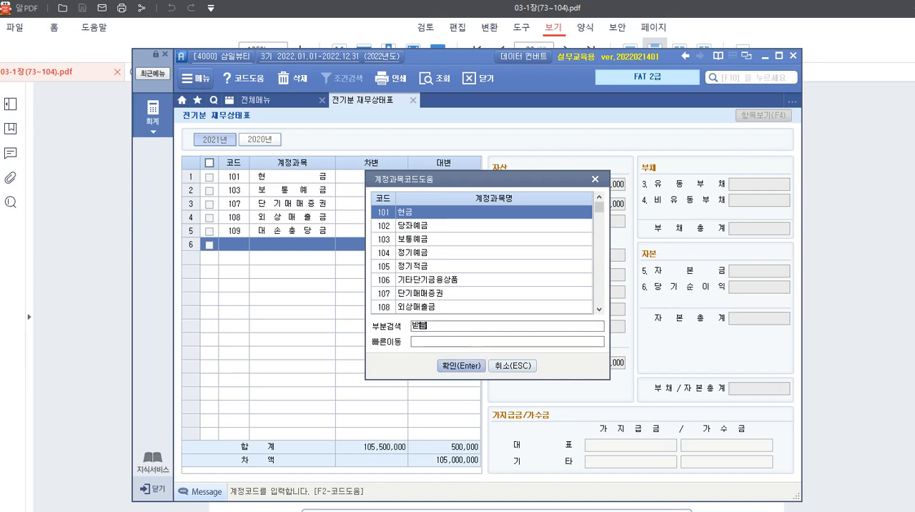
pyautogui.click(466, 366)
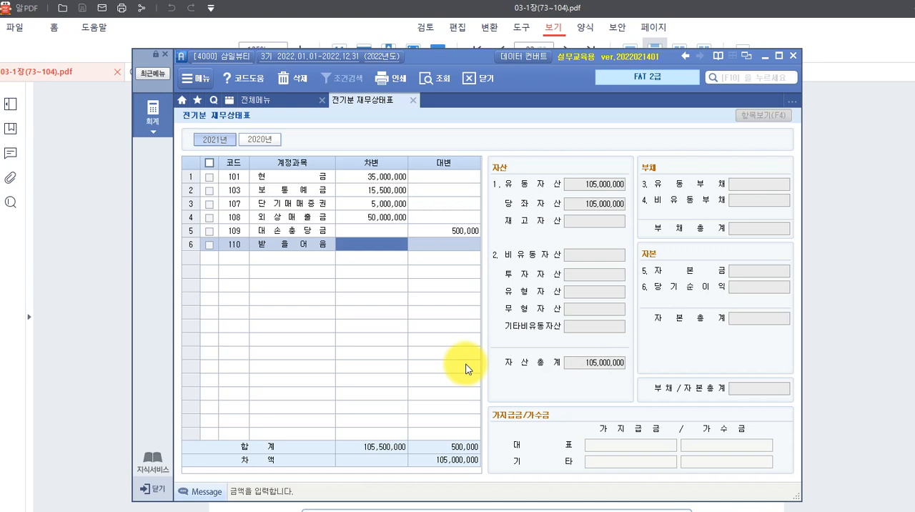
pyautogui.write('20000000')
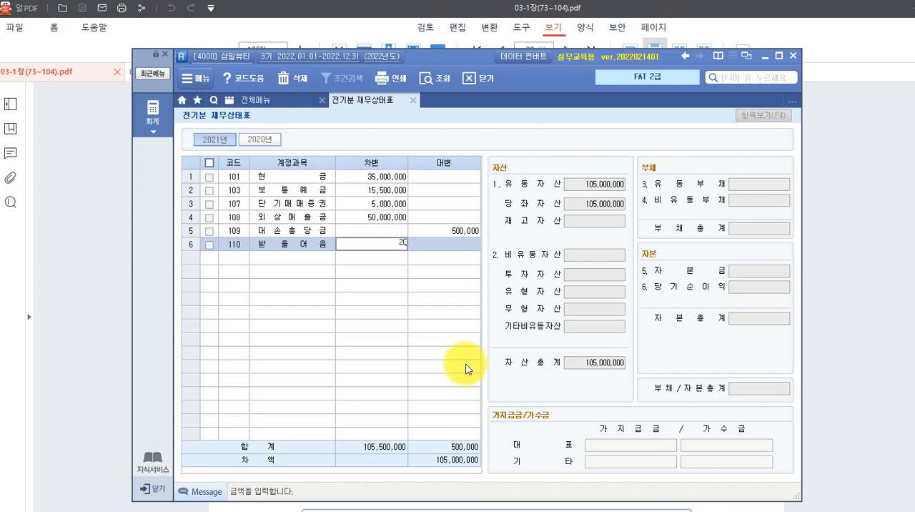
pyautogui.press('Return')
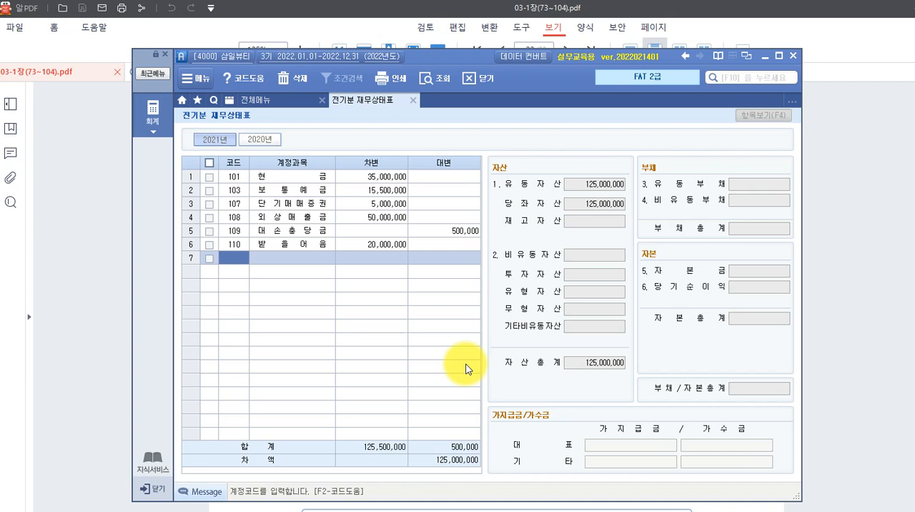
# Look up "상품" and add account 146 상품 in row 7 with a debit (차변) amount of 30,000,000.
pyautogui.press('F2')
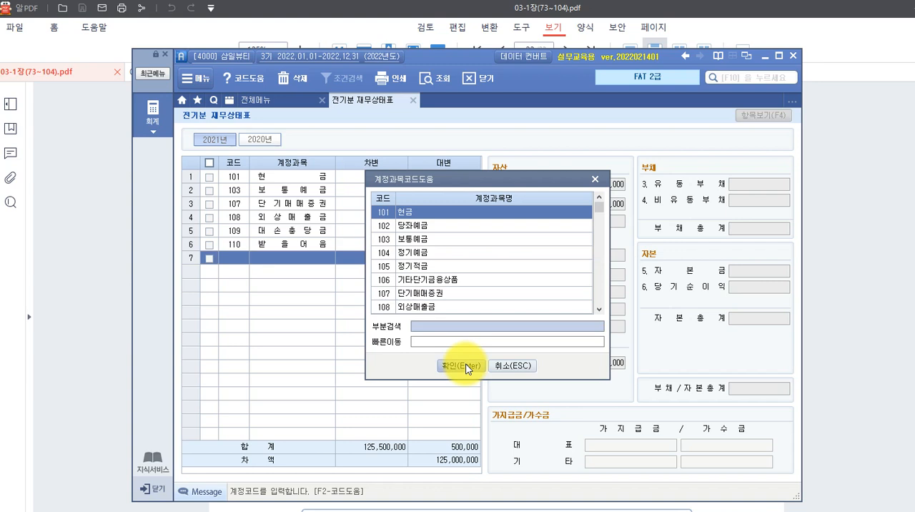
pyautogui.write('상품')
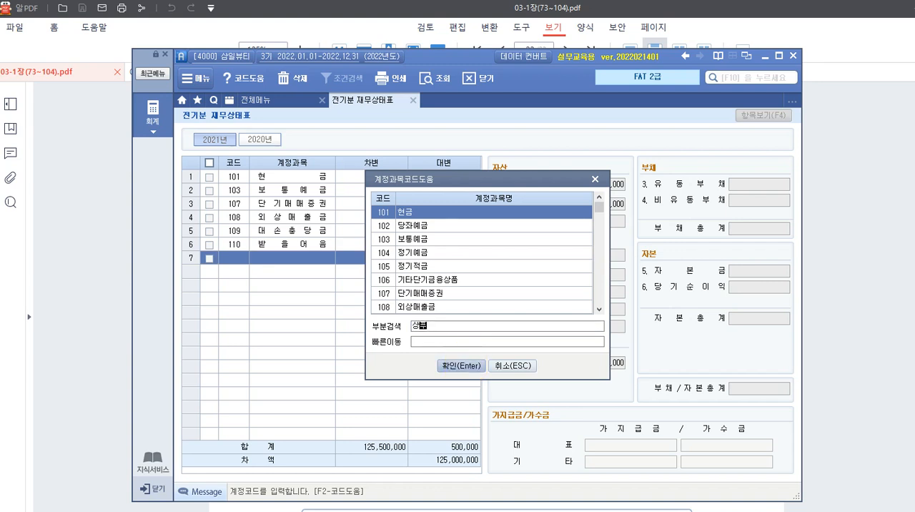
pyautogui.click(466, 365)
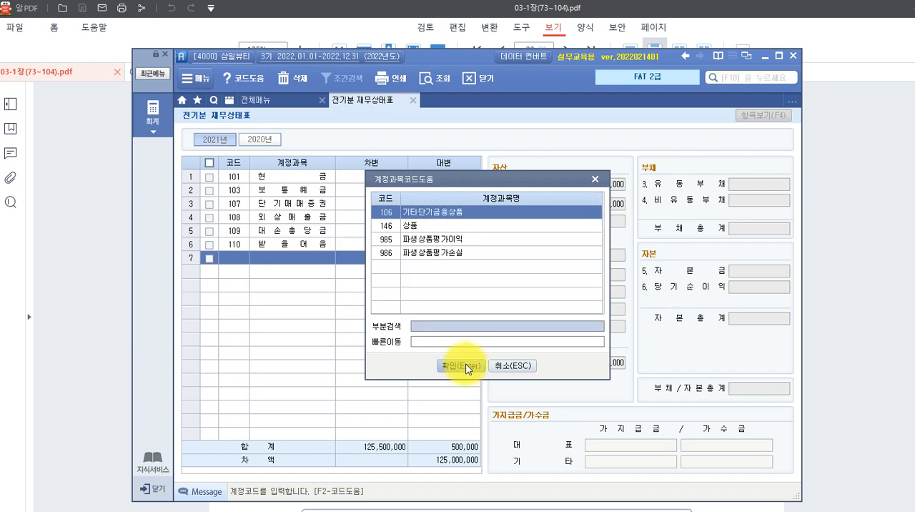
pyautogui.press('Down')
pyautogui.press('Return')
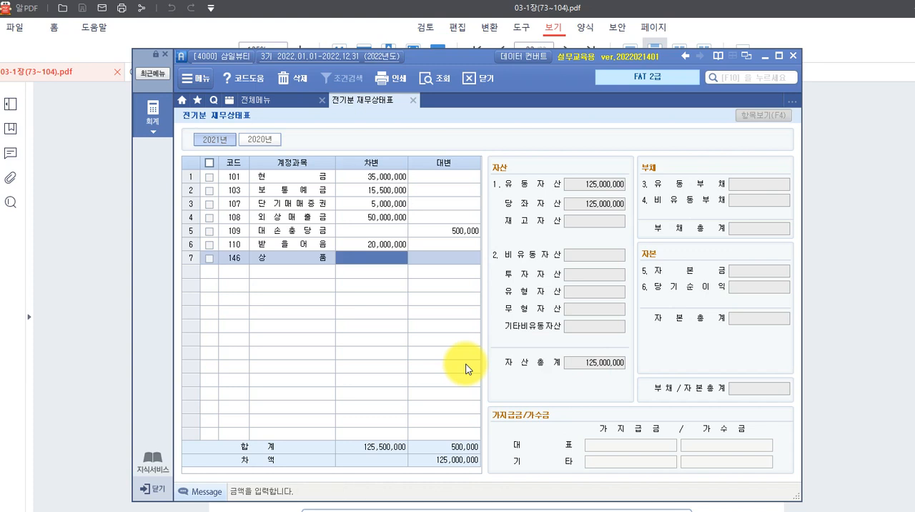
pyautogui.write('30000000')
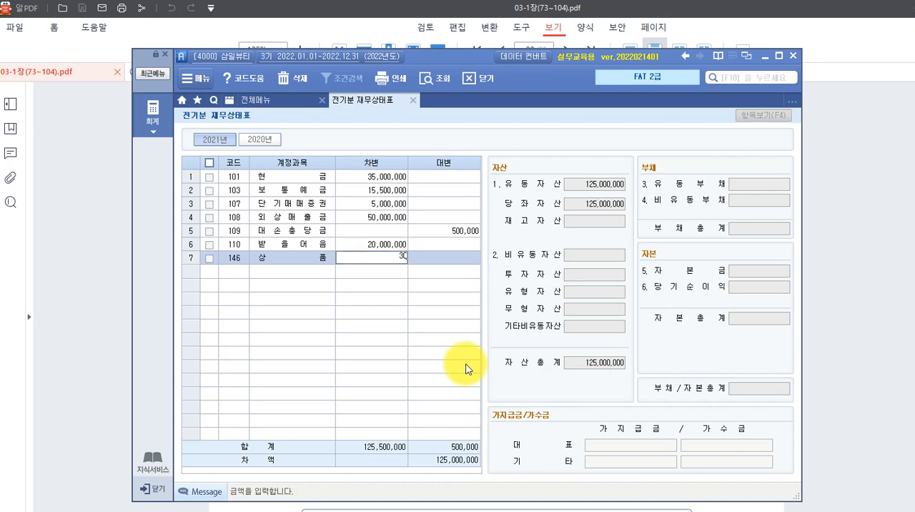
pyautogui.press('Return')
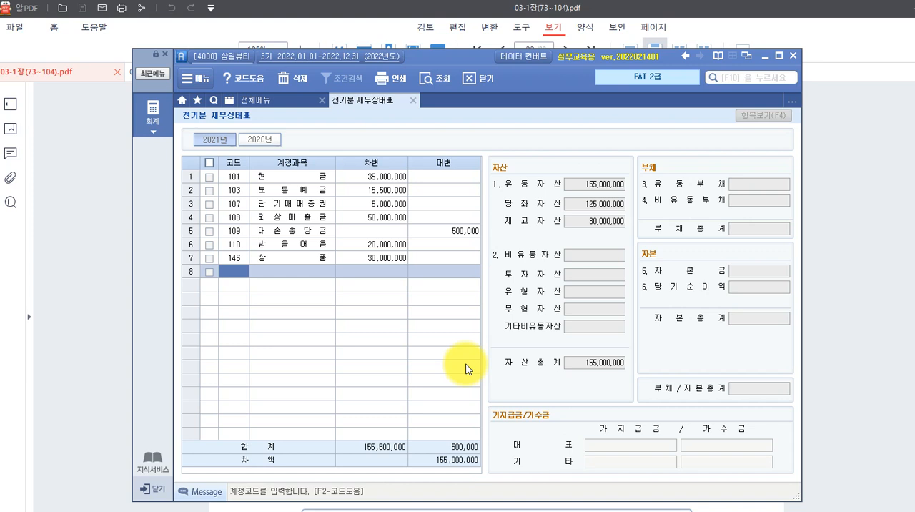
# Look up "건물" and add account 202 건물 in row 8 with a debit amount of 160,000,000.
pyautogui.press('F2')
pyautogui.write('건ㅁ')
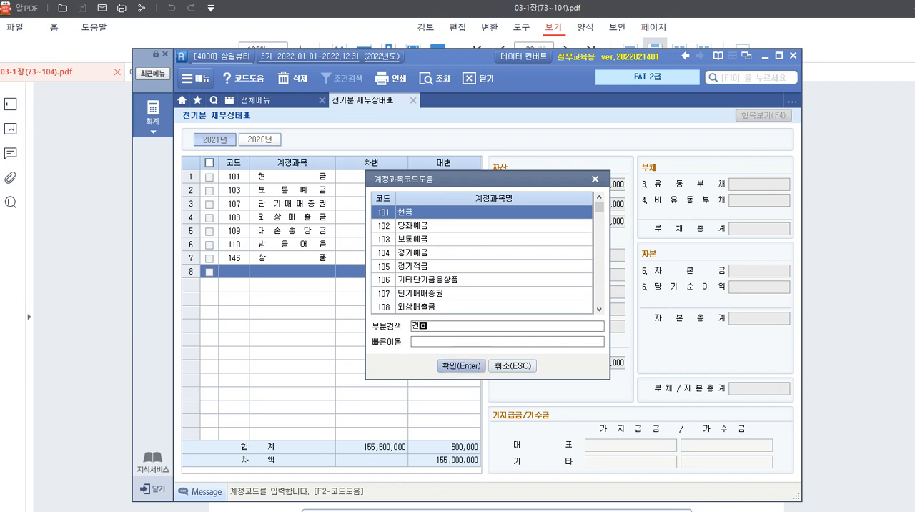
pyautogui.click(466, 366)
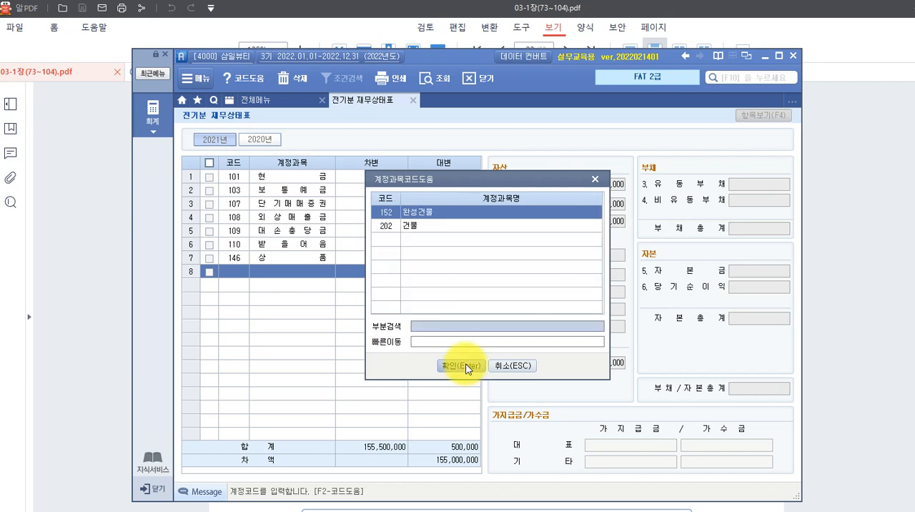
pyautogui.press('Down')
pyautogui.press('Return')
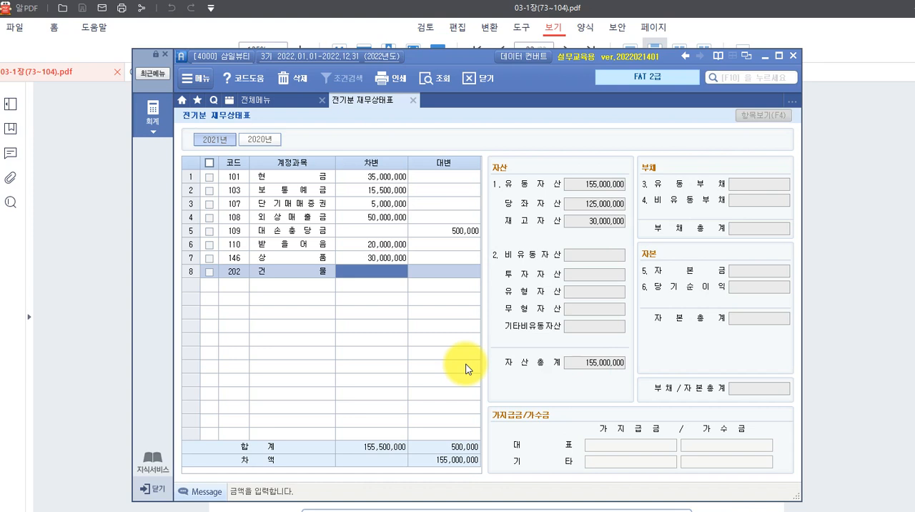
pyautogui.write('160000000')
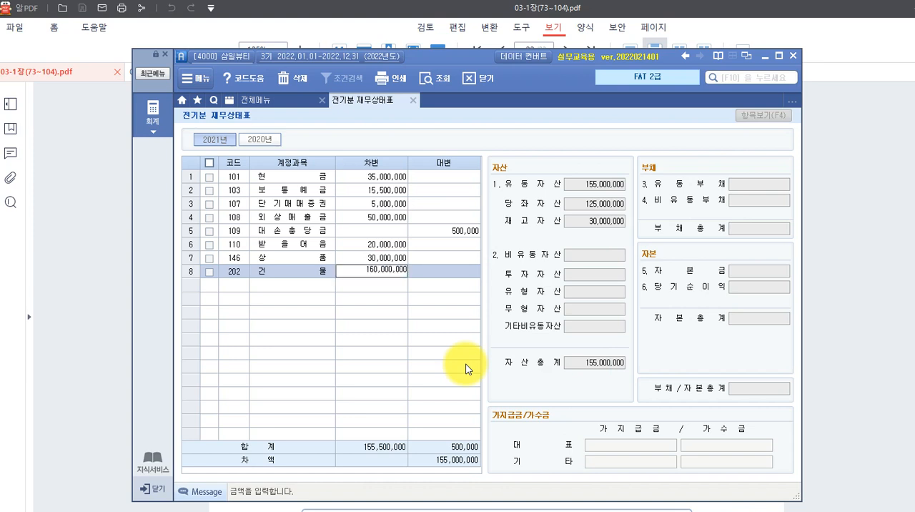
pyautogui.press('Return')
# Look up "감가상" and add the building's account 203 감가상각누계액 in row 9 with a credit (대변) amount of 30,000,000.
pyautogui.press('F2')
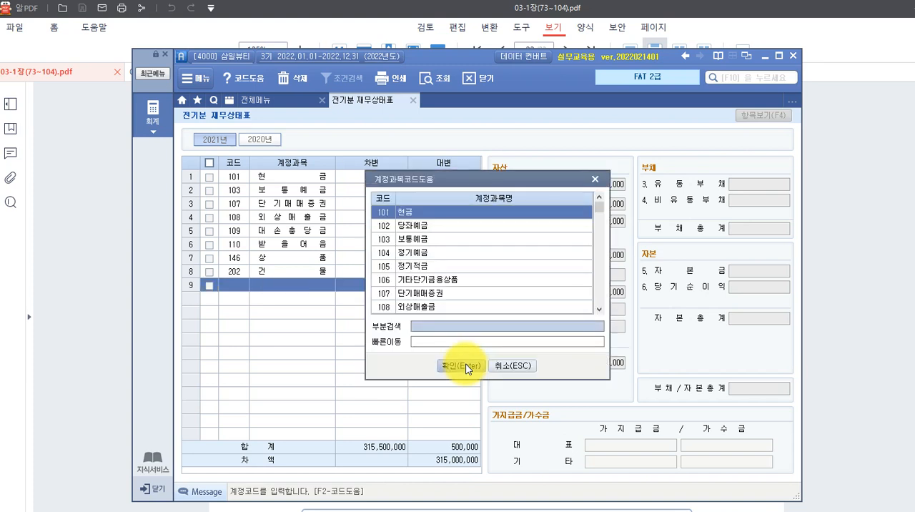
pyautogui.write('감가상')
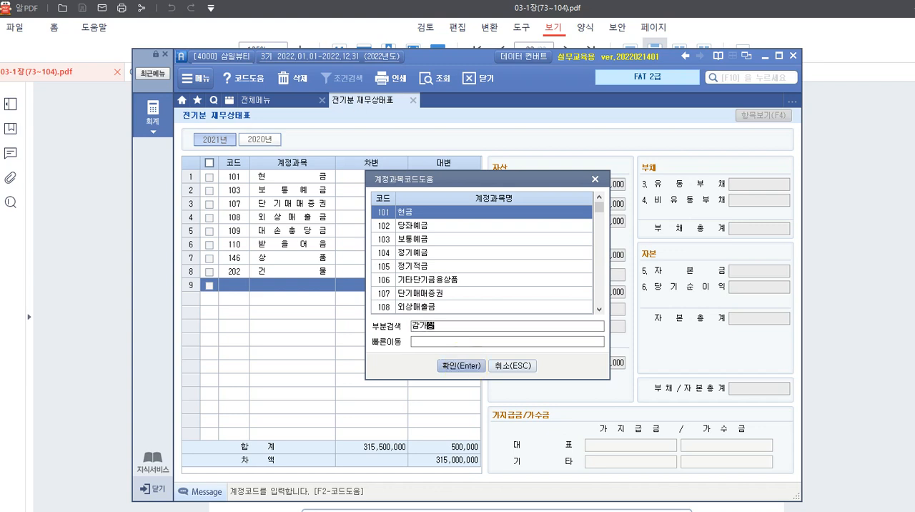
pyautogui.click(465, 367)
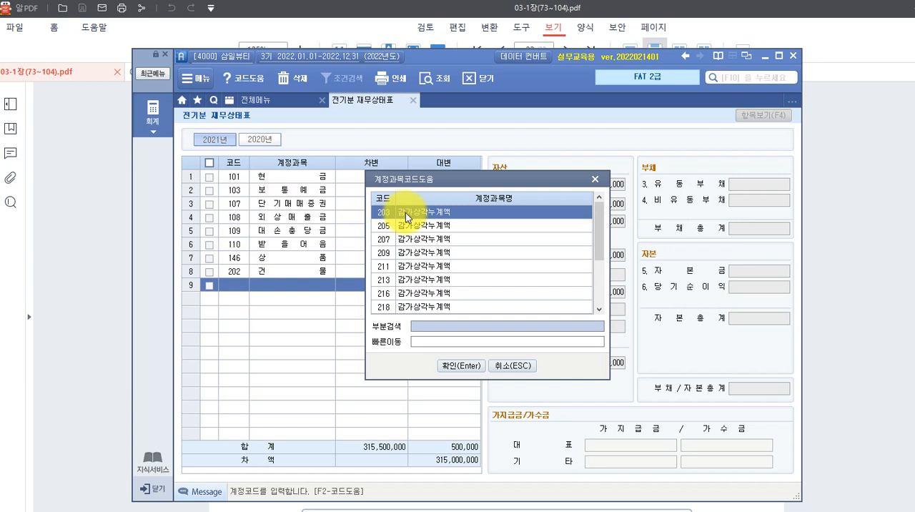
pyautogui.click(470, 370)
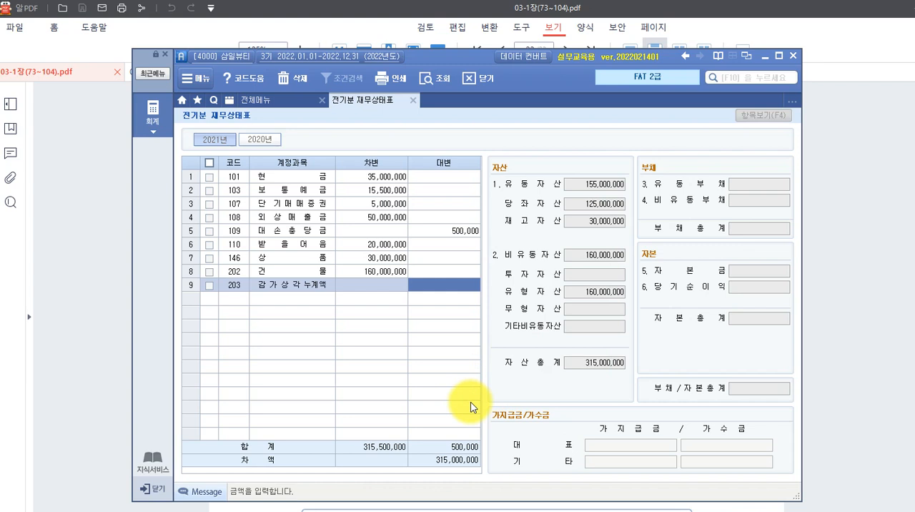
pyautogui.write('30000000')
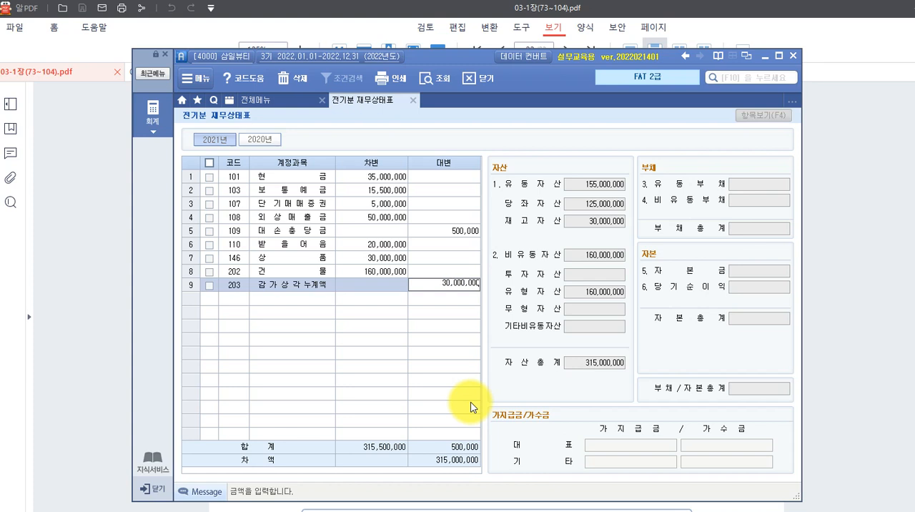
pyautogui.press('Return')
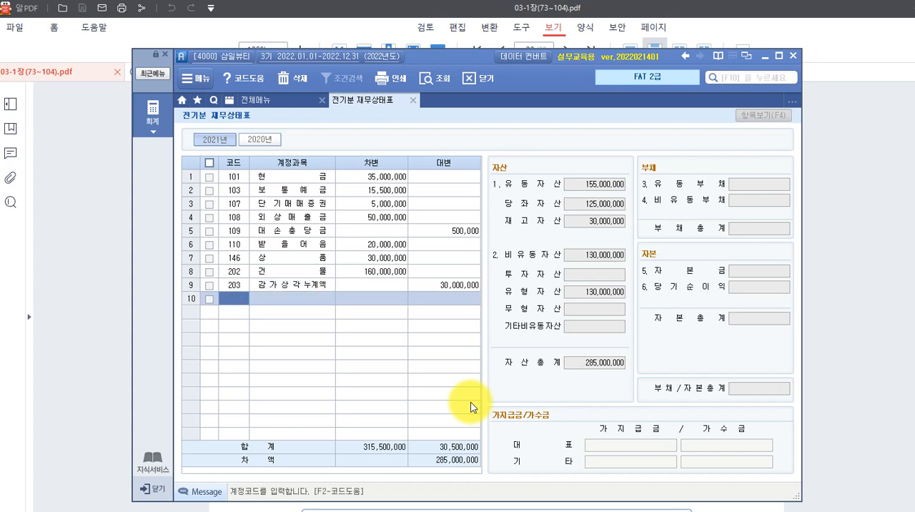
# Look up "차량" and add account 208 차량운반구 in row 10 with a debit amount of 20,000,000.
pyautogui.press('F2')
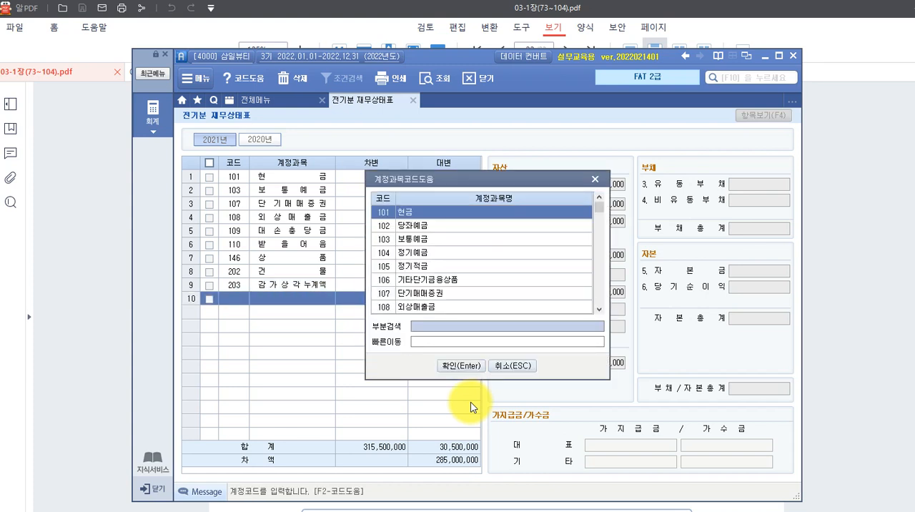
pyautogui.write('시피')
pyautogui.press('BackSpace')
pyautogui.press('BackSpace')
pyautogui.write('차량')
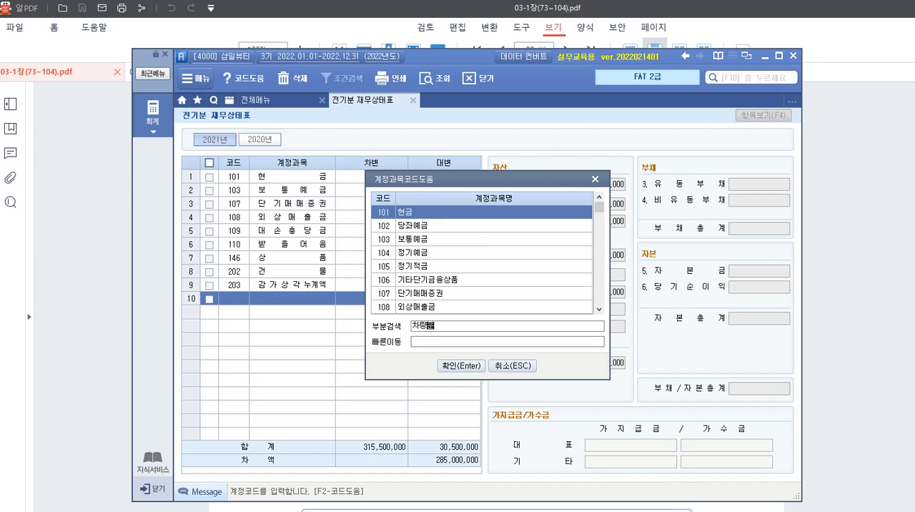
pyautogui.press('Return')
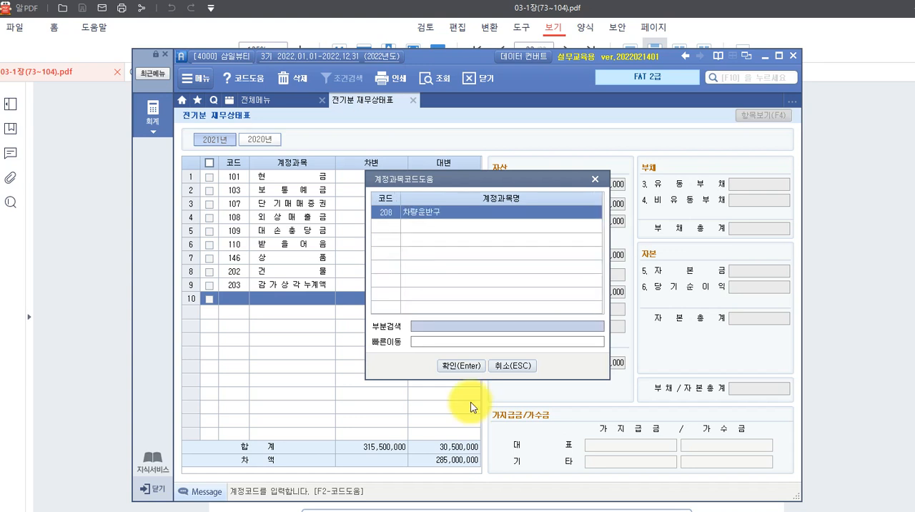
pyautogui.click(458, 367)
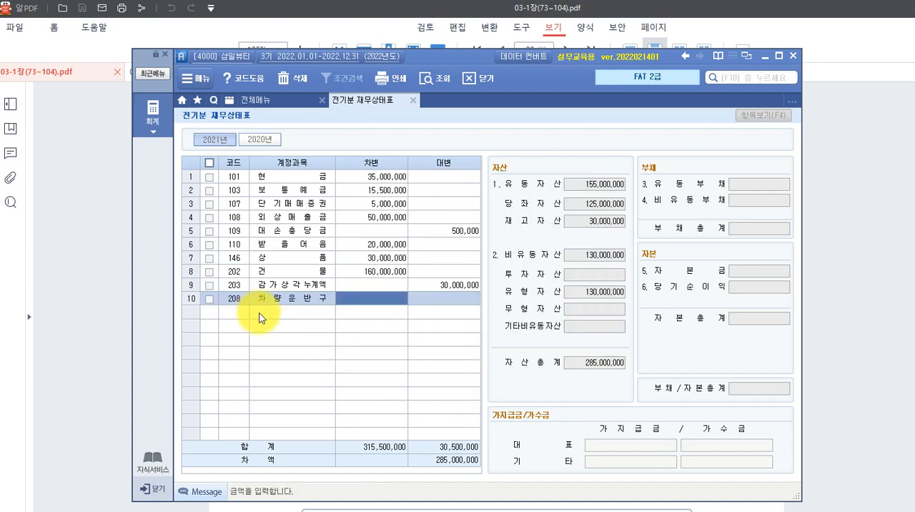
pyautogui.write('20000000')
pyautogui.press('Return')
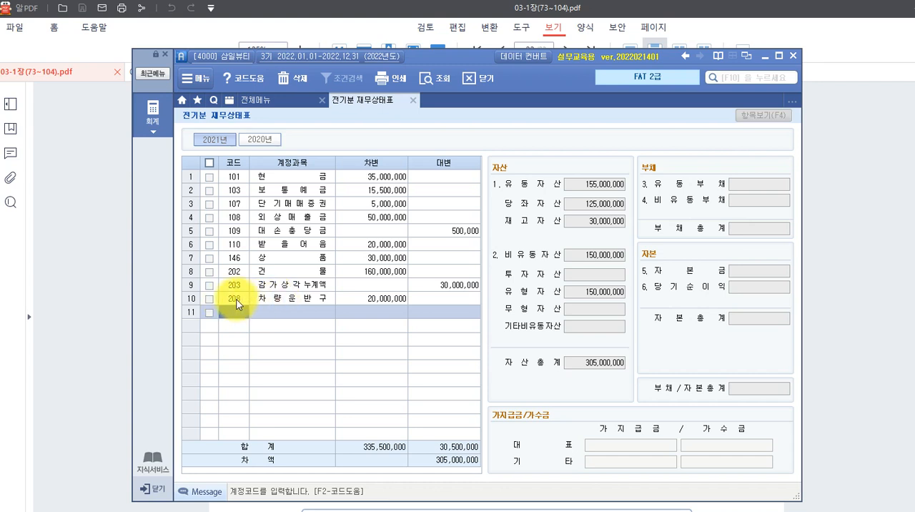
pyautogui.write('209')
pyautogui.press('Return')
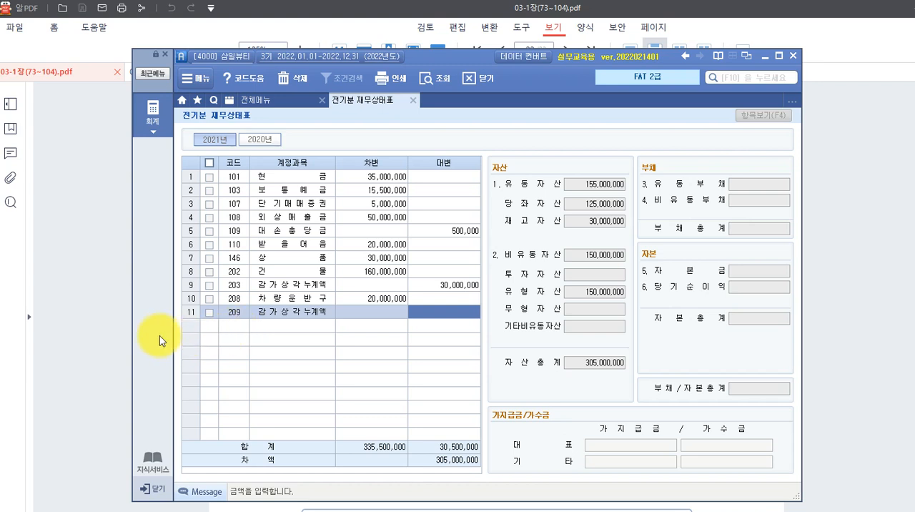
pyautogui.click(233, 312)
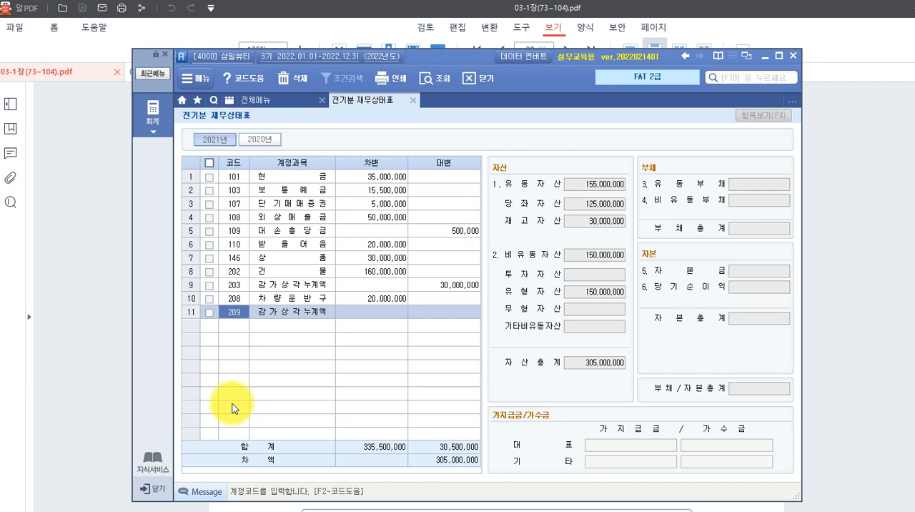
# Look up "비품" and set row 11 to account 212 비품 with a debit amount of 18,400,000.
pyautogui.press('F2')
pyautogui.write('비품')
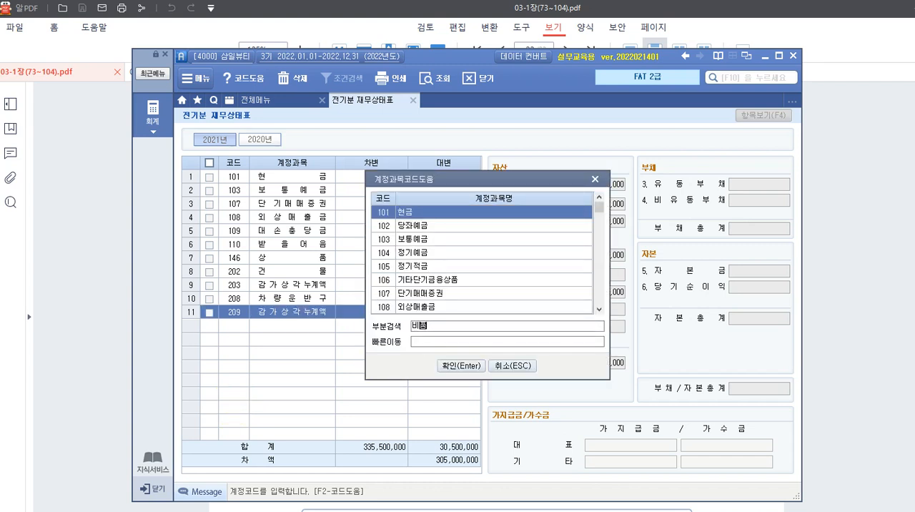
pyautogui.press('Return')
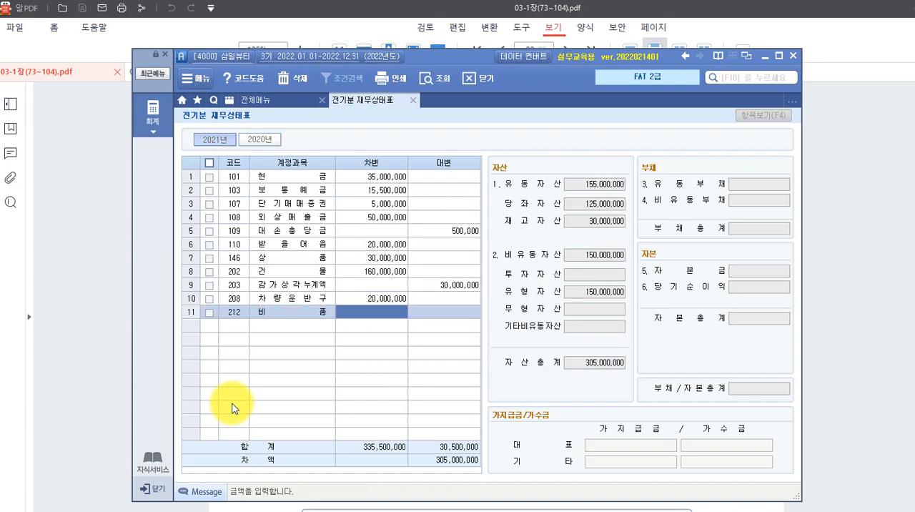
pyautogui.write('18400000')
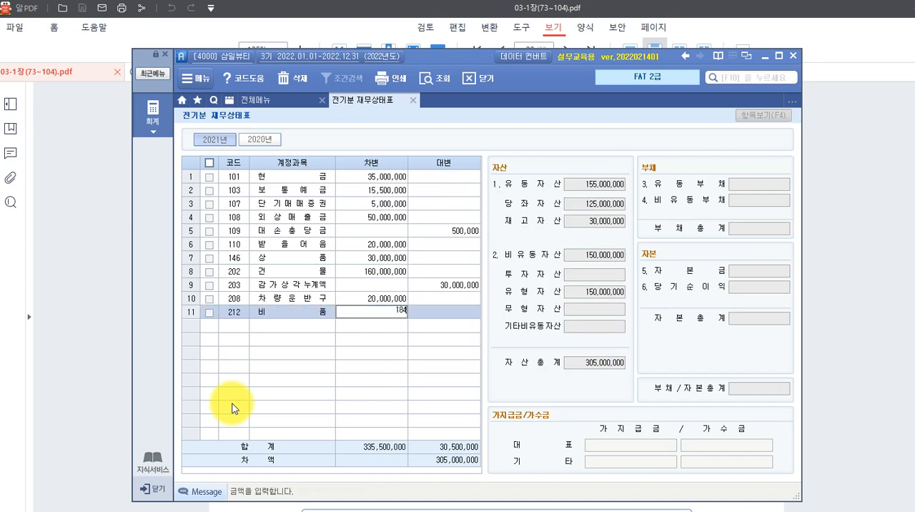
pyautogui.press('Return')
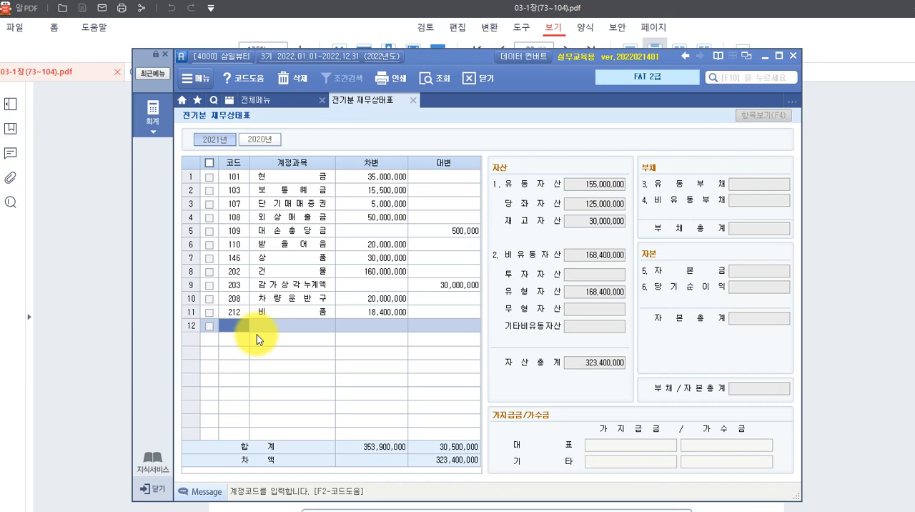
# Add the 비품 depreciation account 213 감가상각누계액 by its code in row 12 with a credit amount of 2,400,000.
pyautogui.write('213')
pyautogui.press('Return')
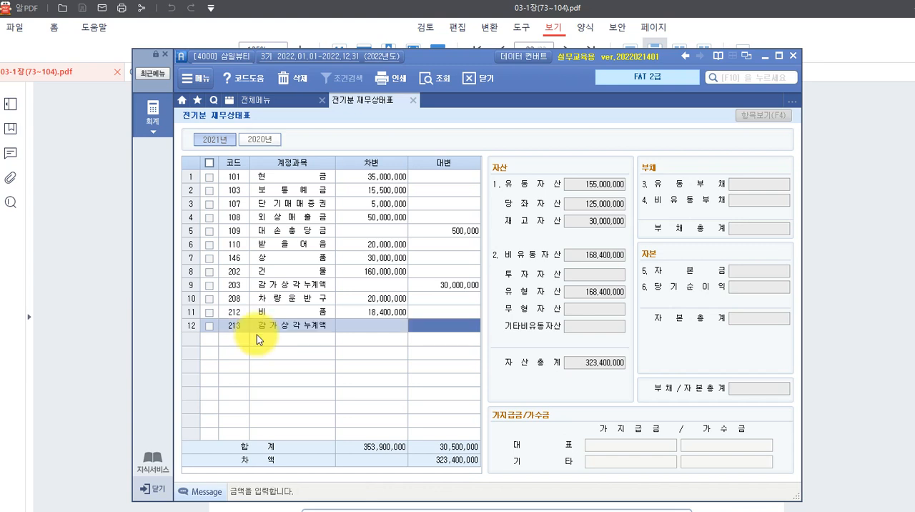
pyautogui.write('2400000')
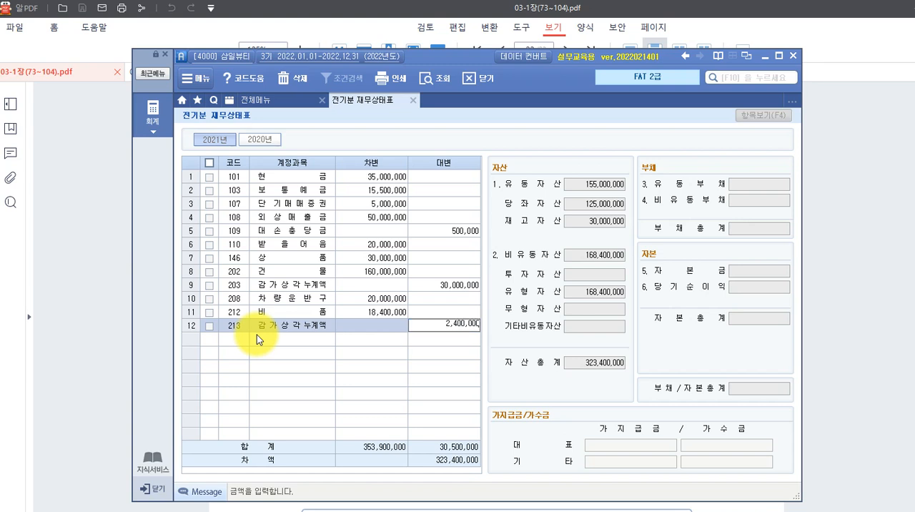
pyautogui.press('Return')
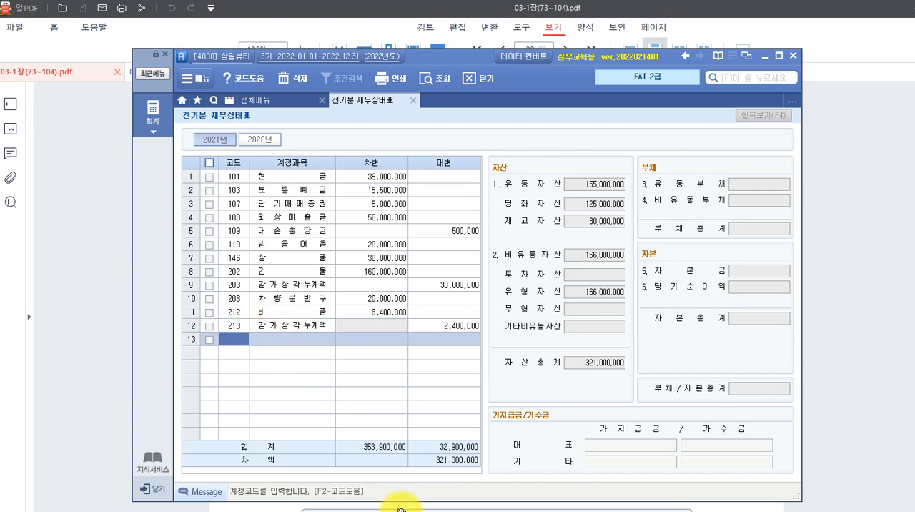
pyautogui.click(626, 492)
pyautogui.press('Escape')
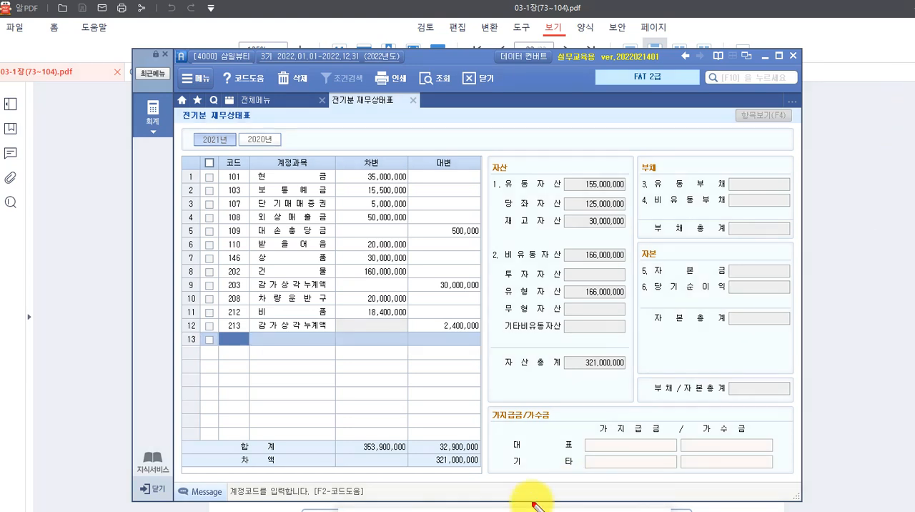
pyautogui.moveTo(499, 349); pyautogui.dragTo(629, 375)
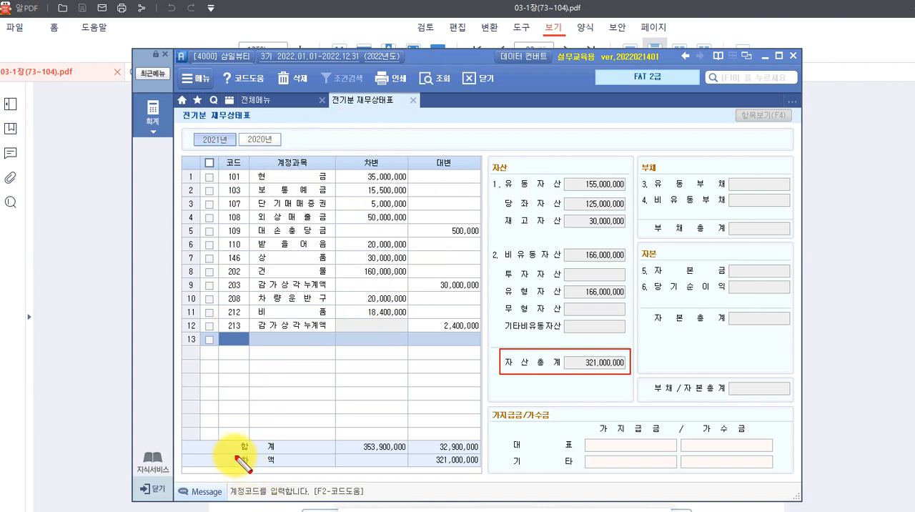
pyautogui.moveTo(234, 453)
pyautogui.mouseDown()
pyautogui.moveTo(361, 467)
pyautogui.moveTo(483, 466)
pyautogui.mouseUp()
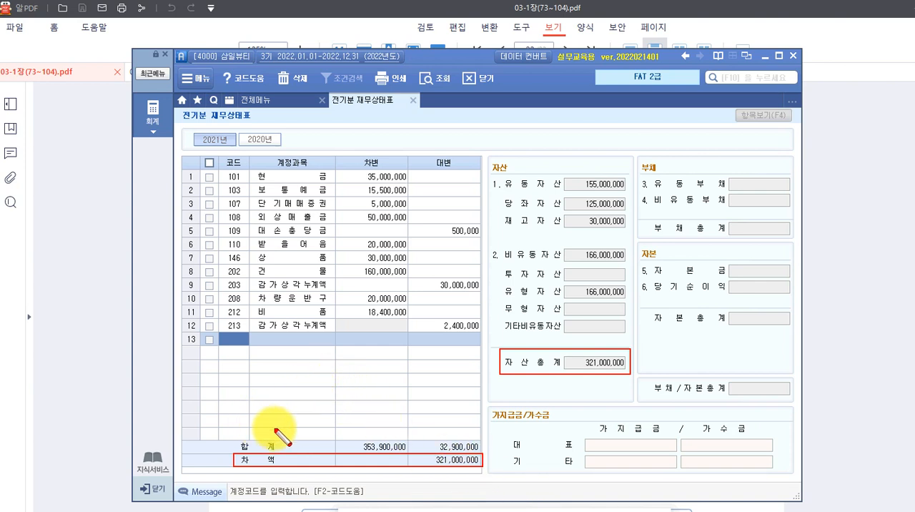
pyautogui.press('Escape')
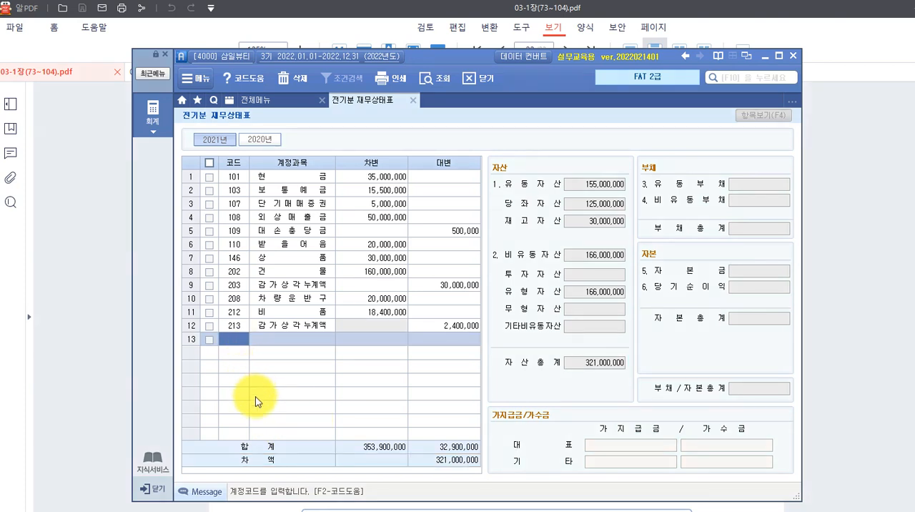
# Look up "외상매" and add account 251 외상매입금 in row 13 with a credit (대변) amount of 38,000,000.
pyautogui.press('F2')
pyautogui.write('외상매')
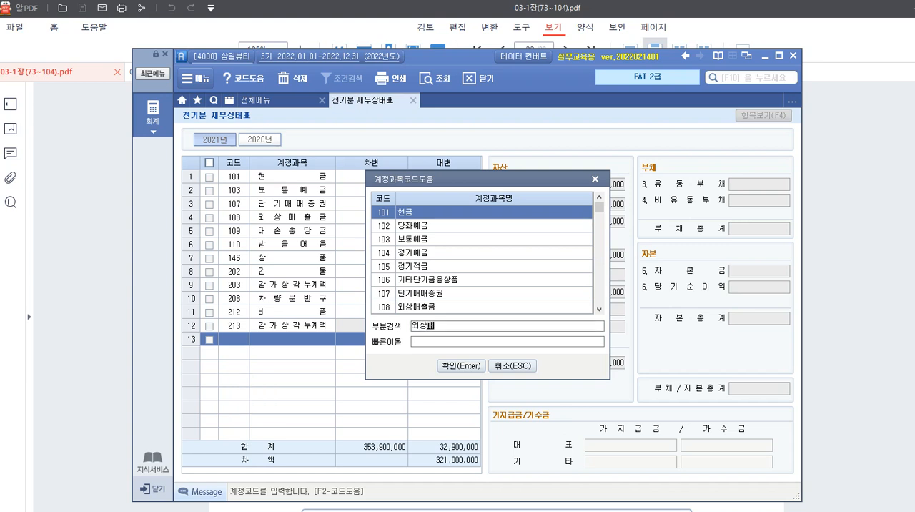
pyautogui.press('Return')
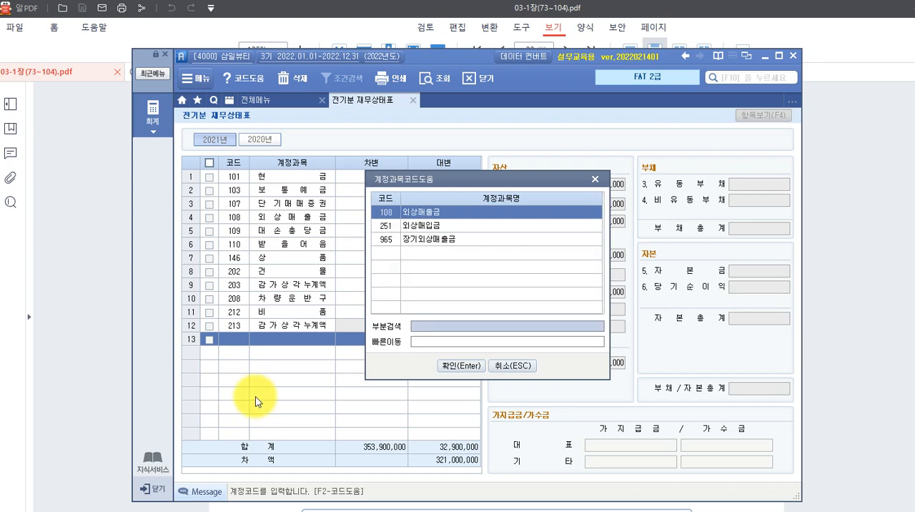
pyautogui.press('Down')
pyautogui.press('Return')
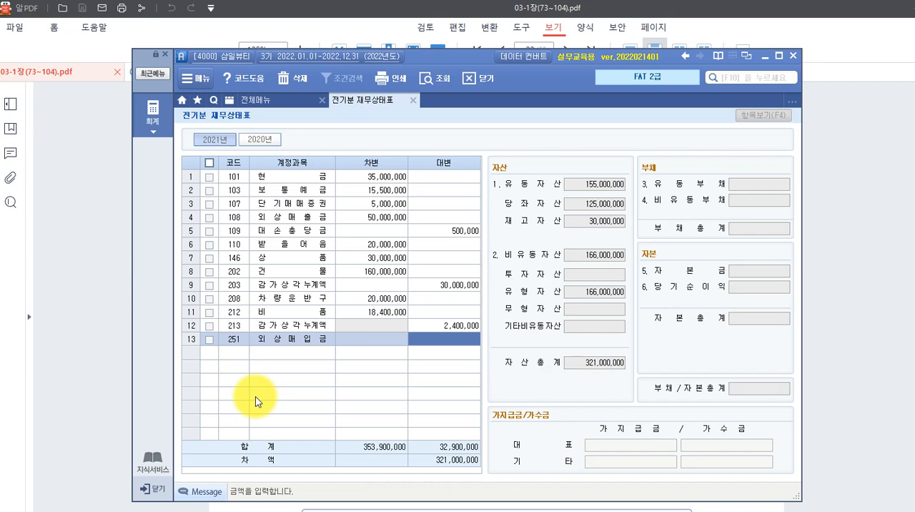
pyautogui.write('35,')
pyautogui.write('000,000')
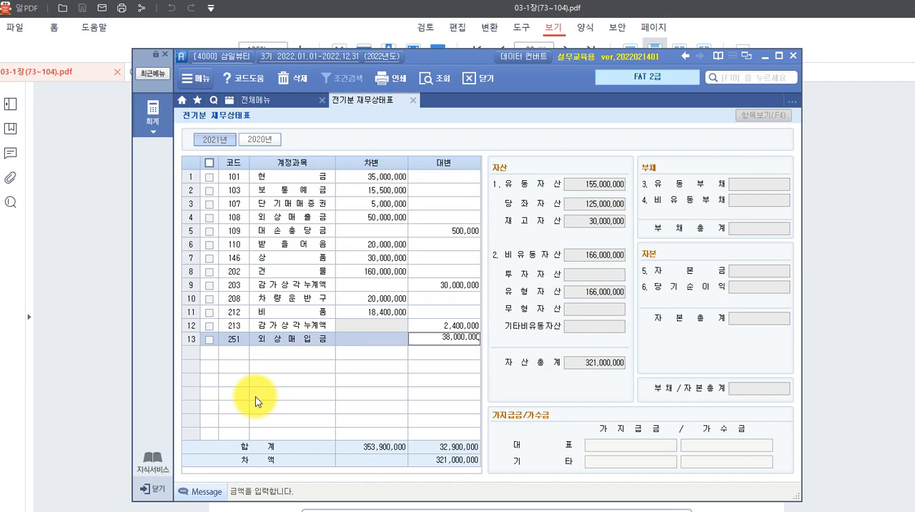
pyautogui.press('Return')
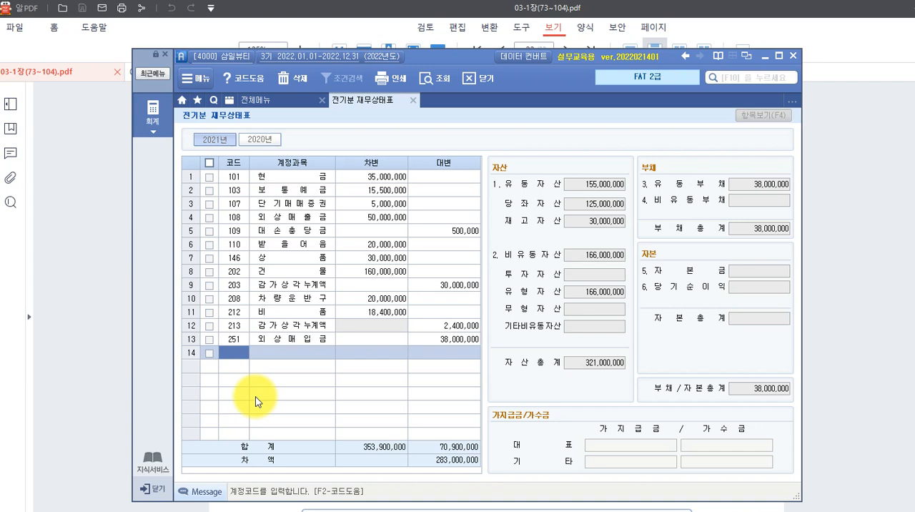
# Look up "미지급" and add account 253 미지급금 in row 14 with a credit amount of 6,000,000.
pyautogui.press('F2')
pyautogui.write('미지급')
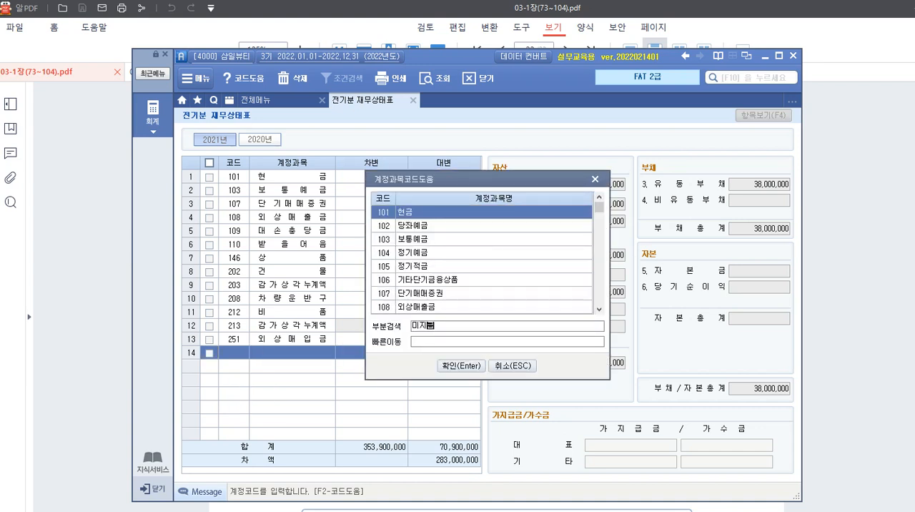
pyautogui.press('Return')
pyautogui.press('Return')
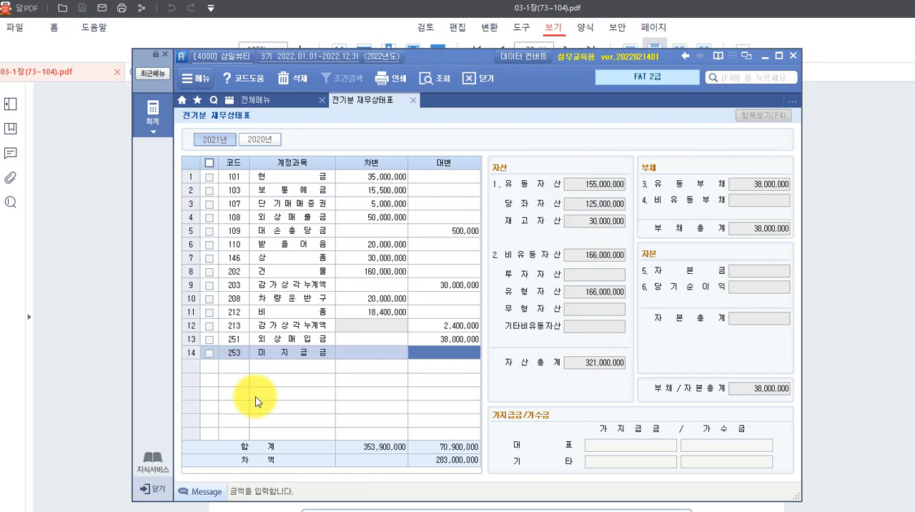
pyautogui.write('6000000')
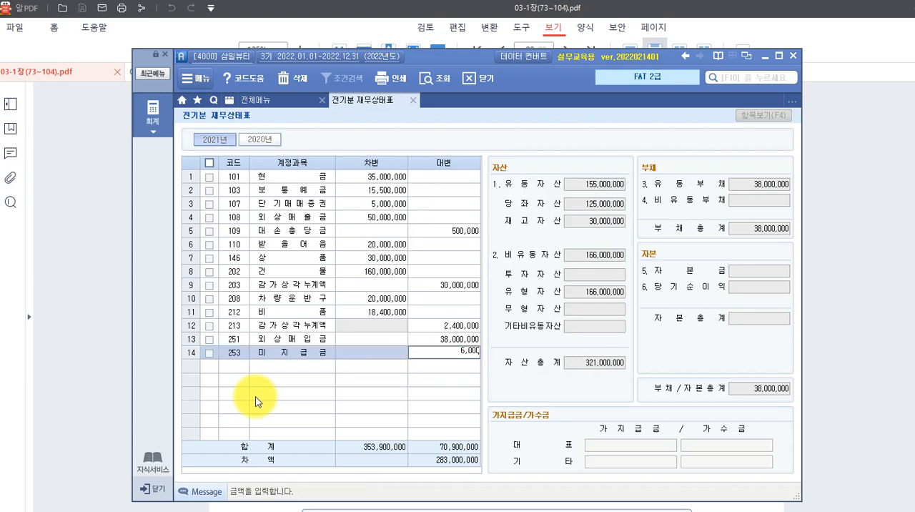
pyautogui.press('Return')
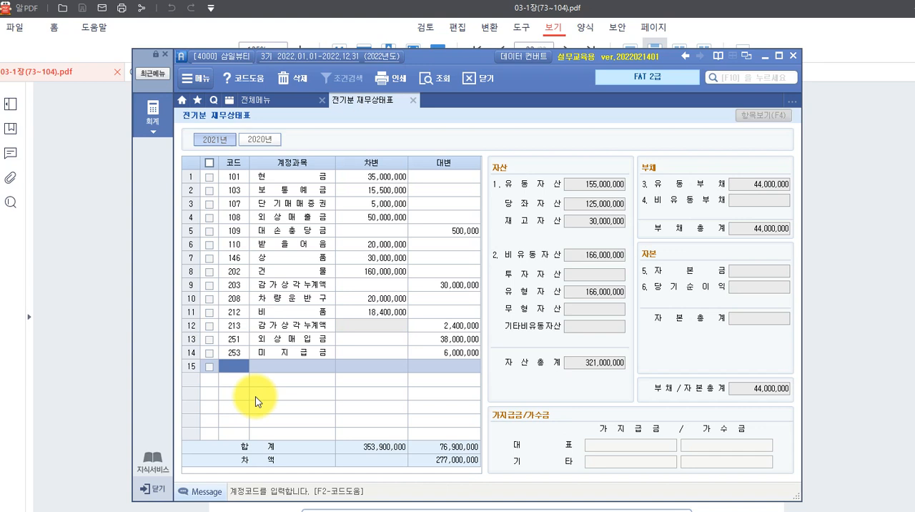
# Look up "장기차" and add account 293 장기차입금 in row 15 with a credit amount of 20,000,000.
pyautogui.press('F2')
pyautogui.write('장')
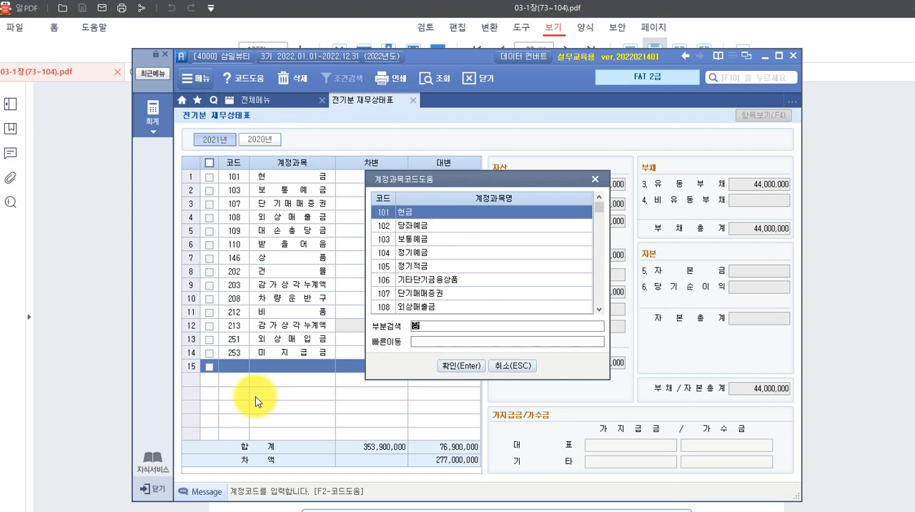
pyautogui.write('기차')
pyautogui.press('Return')
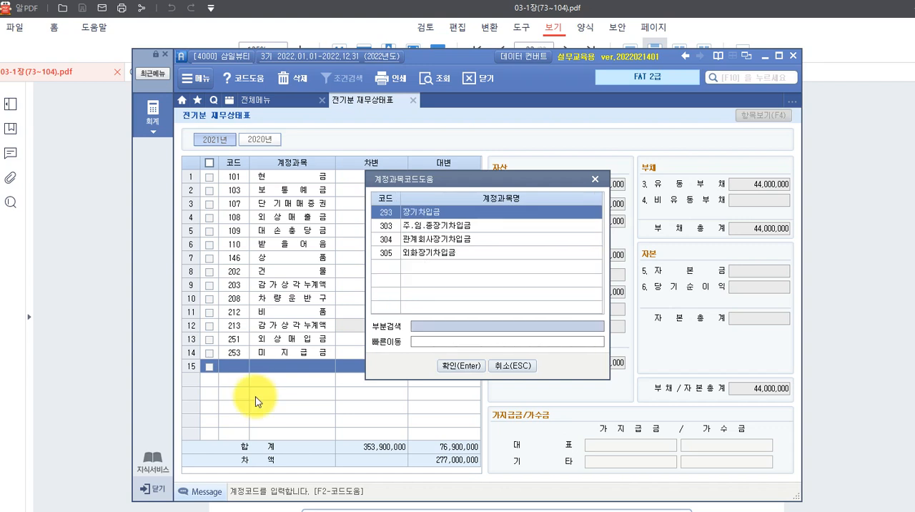
pyautogui.press('Return')
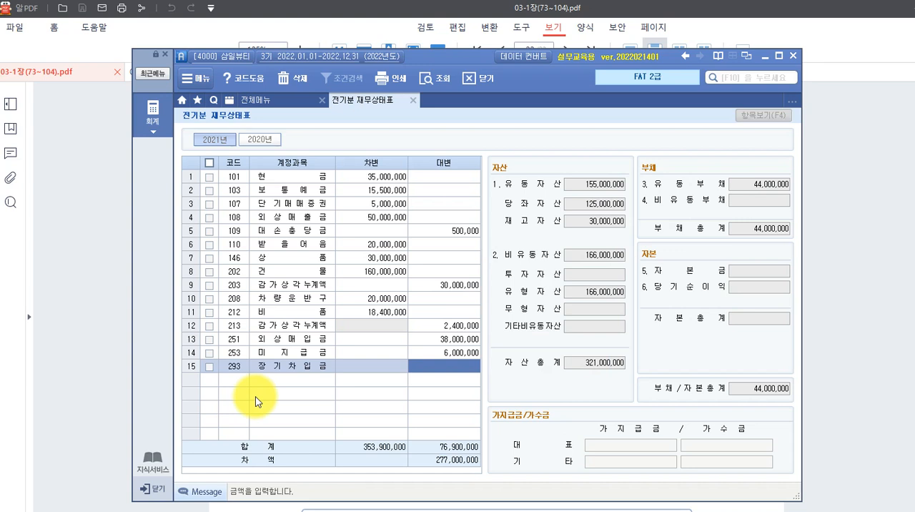
pyautogui.write('20000000')
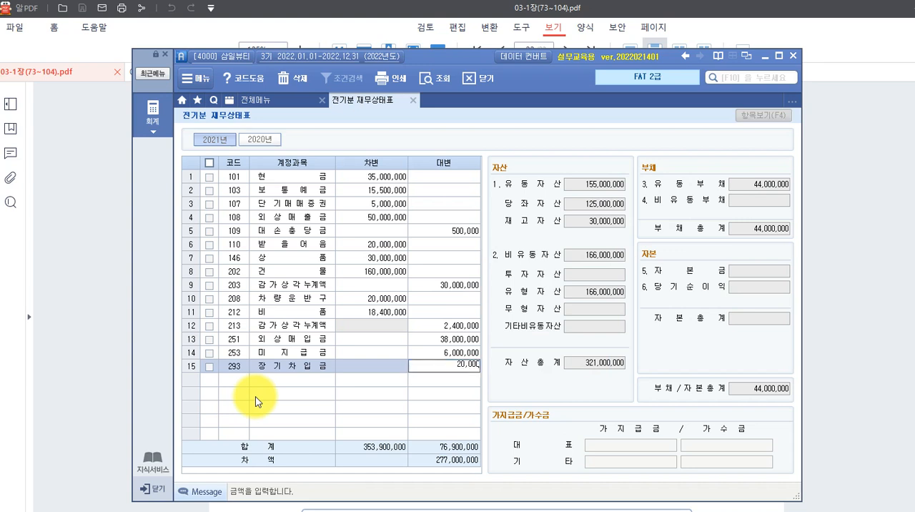
pyautogui.press('Return')
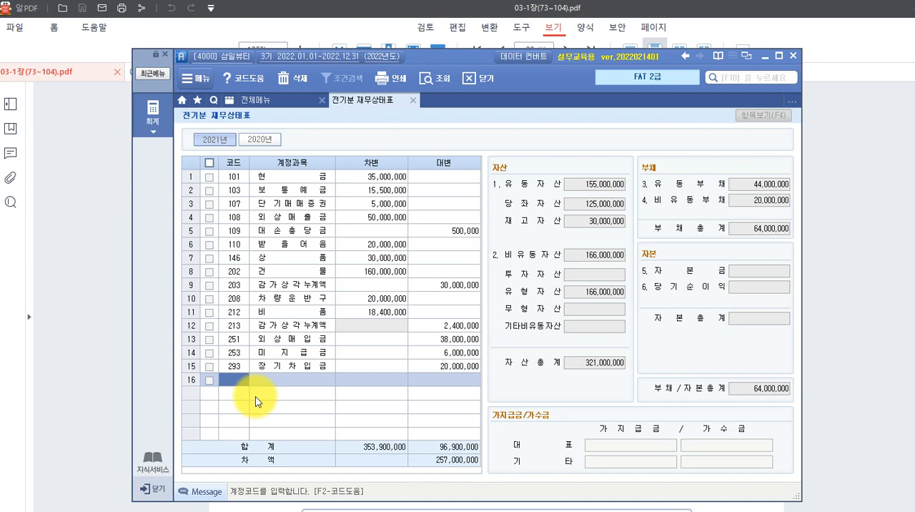
# Look up the capital account and add 331 자본금 in row 16 with a credit amount of 257,000,000.
pyautogui.press('F2')
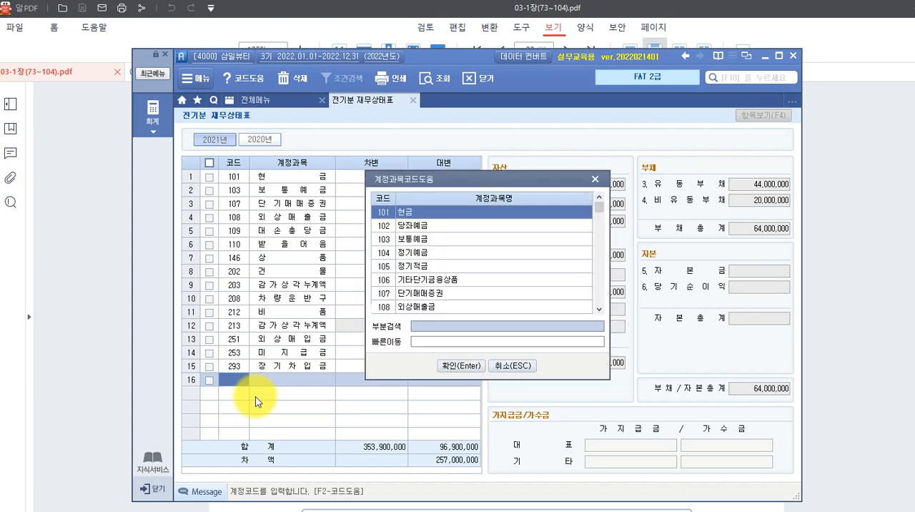
pyautogui.write('ㅈㅐ료')
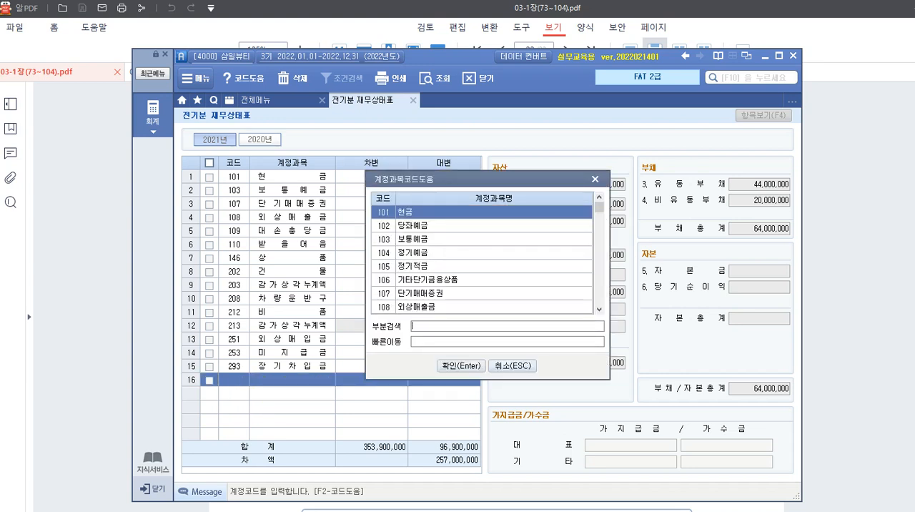
pyautogui.press('Return')
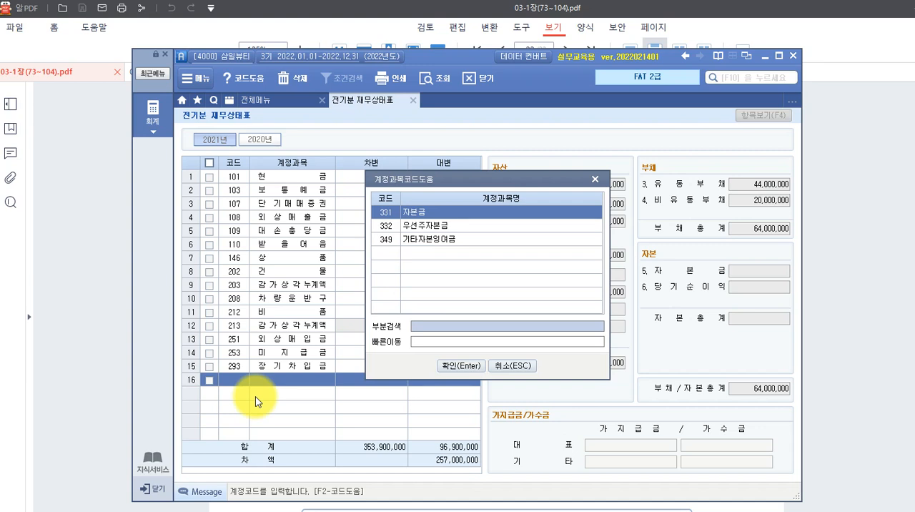
pyautogui.press('Down')
pyautogui.press('Up')
pyautogui.press('Return')
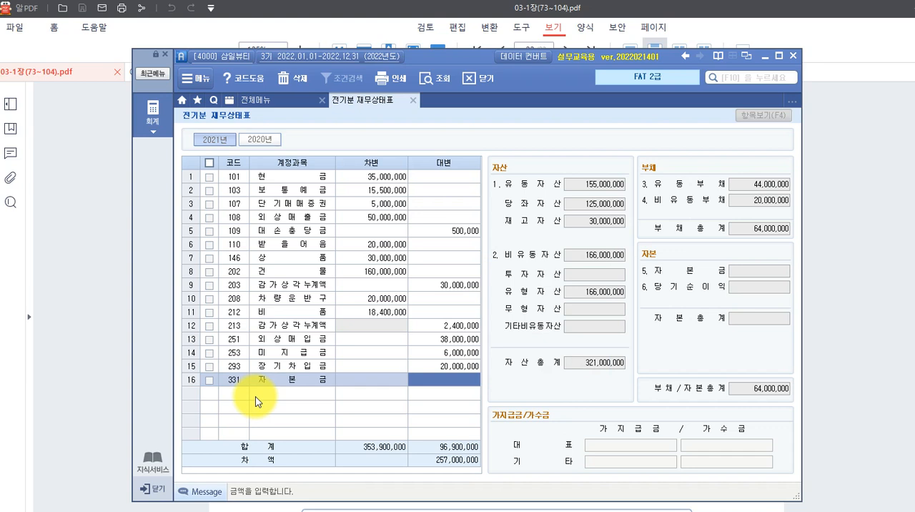
pyautogui.write('257,000,000')
pyautogui.press('Return')
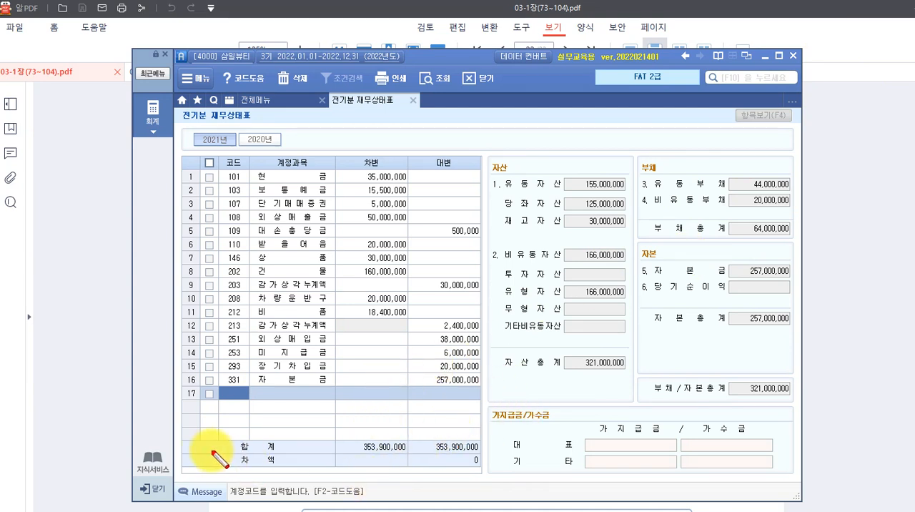
pyautogui.moveTo(185, 455)
pyautogui.mouseDown()
pyautogui.moveTo(351, 473)
pyautogui.moveTo(479, 470)
pyautogui.mouseUp()
pyautogui.moveTo(499, 346)
pyautogui.mouseDown()
pyautogui.moveTo(620, 377)
pyautogui.moveTo(800, 401)
pyautogui.moveTo(788, 397)
pyautogui.mouseUp()
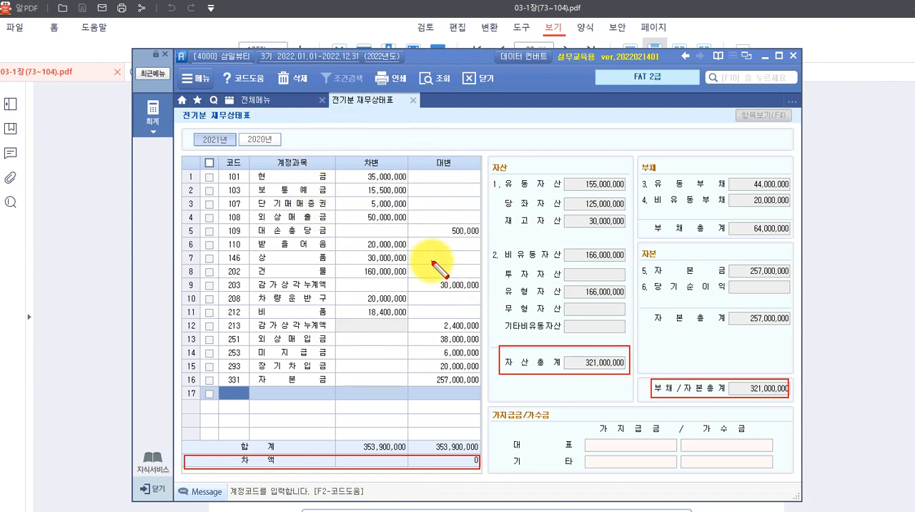
pyautogui.press('Escape')
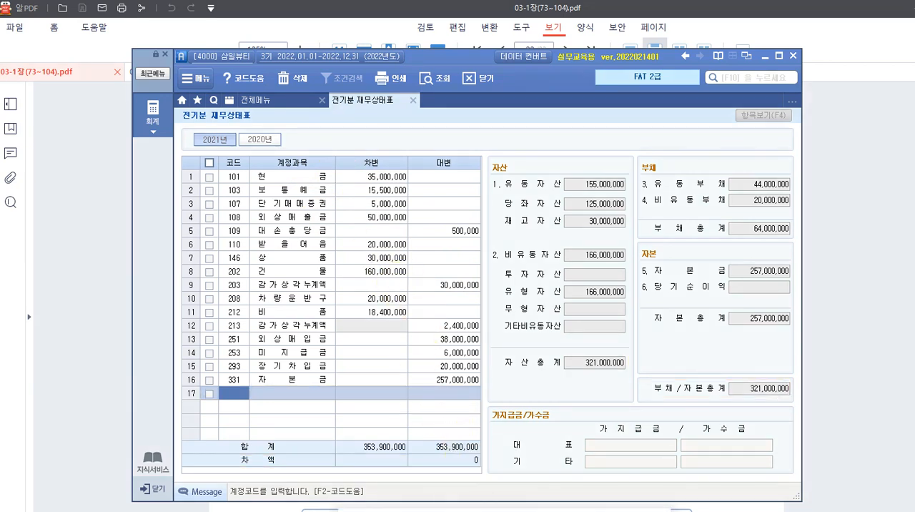
# Switch to the 03-1장(73~104).pdf textbook in 알PDF and review the 전기분 재무상태표 solution, its difference formula and 수행 tip on page 95.
pyautogui.moveTo(422, 493)
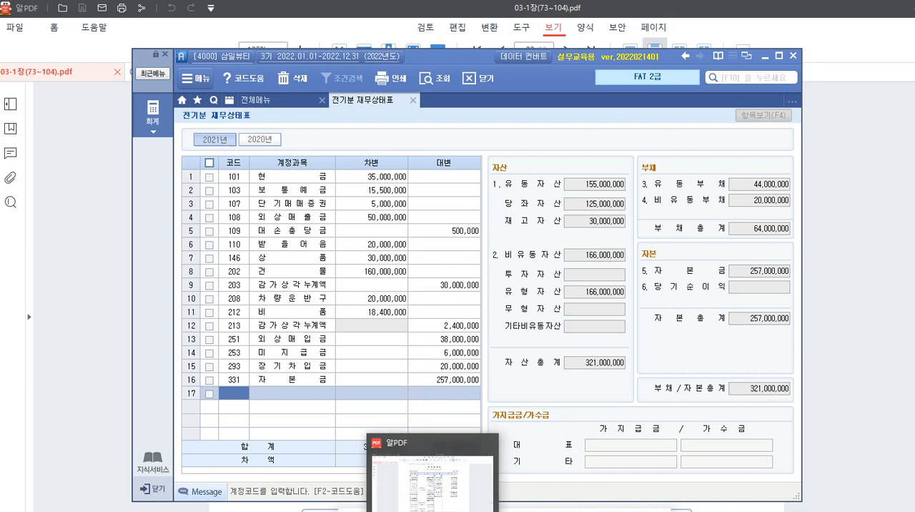
pyautogui.click(432, 465)
pyautogui.scroll(-1, 465, 118)
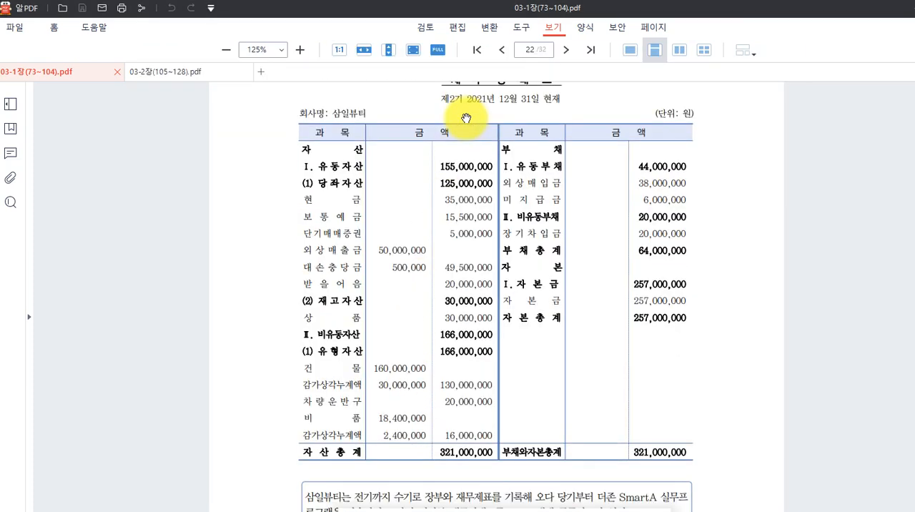
pyautogui.scroll(-1, 486, 114)
pyautogui.scroll(-1, 493, 117)
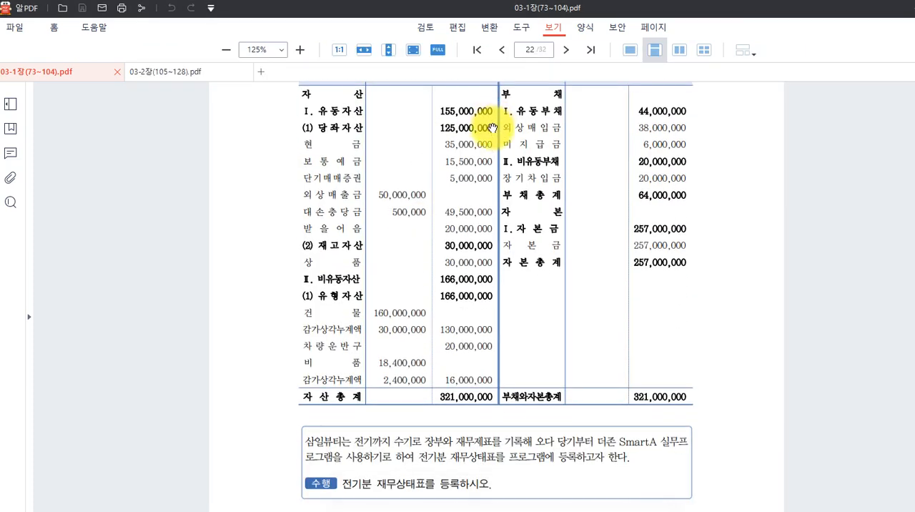
pyautogui.scroll(2, 492, 132)
pyautogui.scroll(-14, 492, 135)
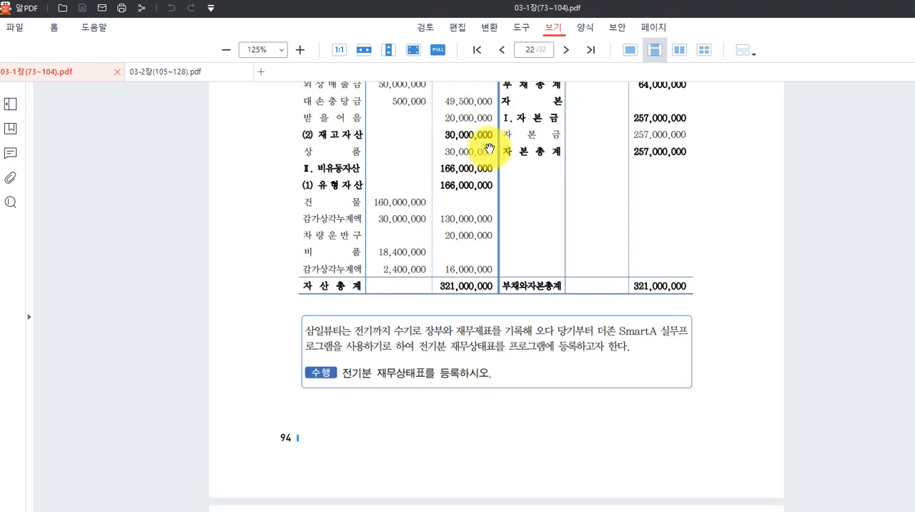
pyautogui.scroll(-8, 489, 151)
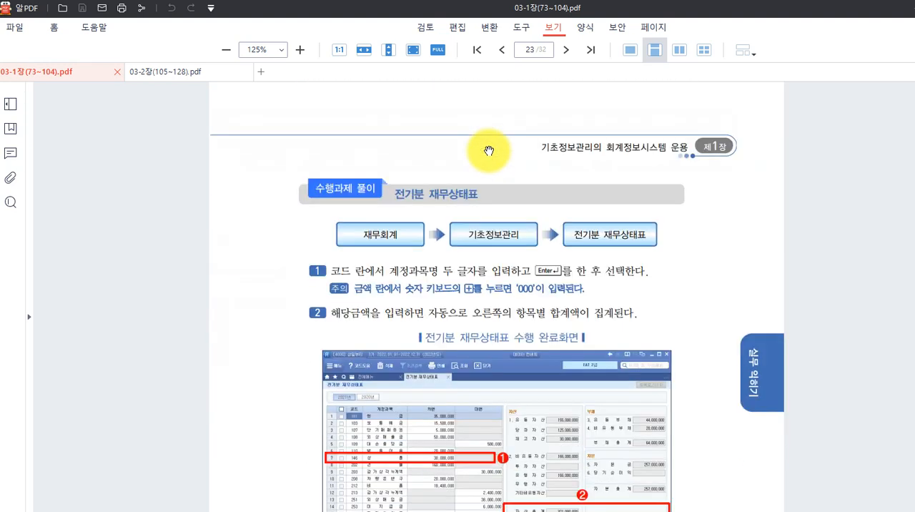
pyautogui.scroll(-1, 438, 205)
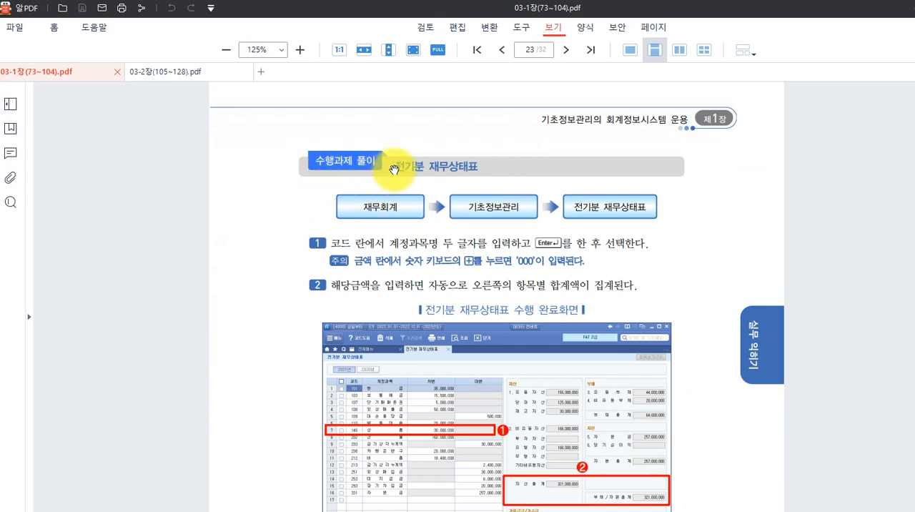
pyautogui.scroll(-3, 431, 184)
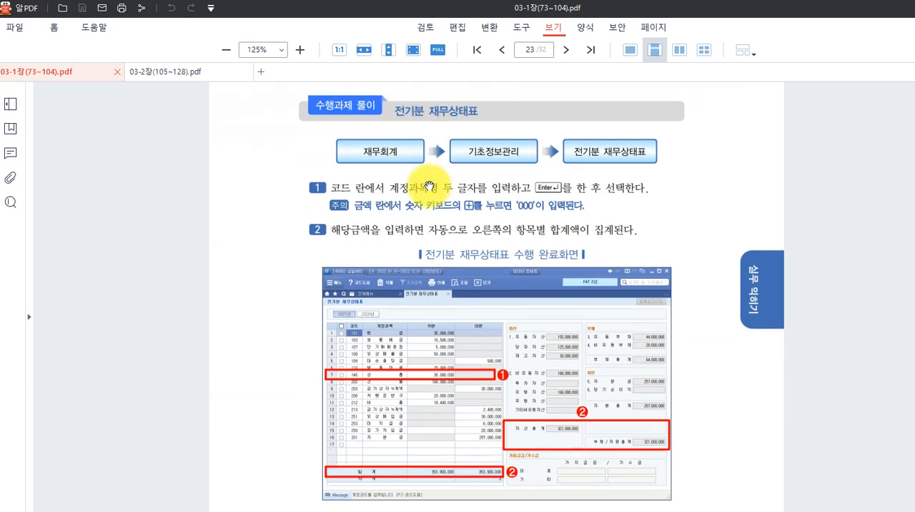
pyautogui.scroll(-1, 426, 203)
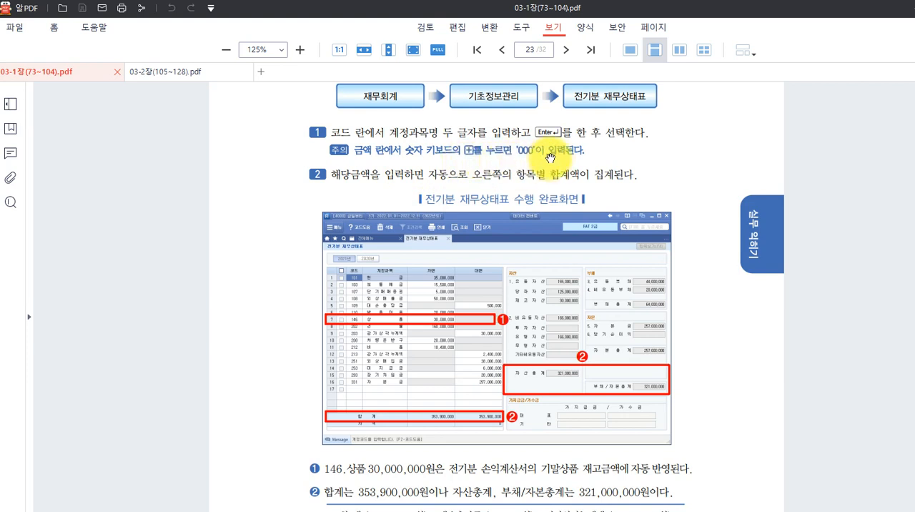
pyautogui.scroll(-1, 549, 210)
pyautogui.scroll(-4, 549, 210)
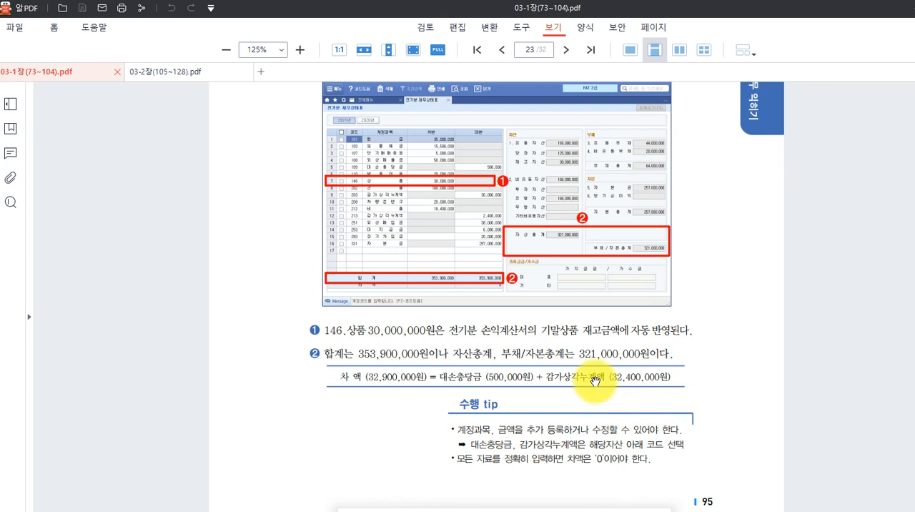
pyautogui.scroll(-1, 578, 313)
pyautogui.scroll(1, 578, 312)
pyautogui.scroll(-3, 578, 312)
pyautogui.scroll(-1, 578, 312)
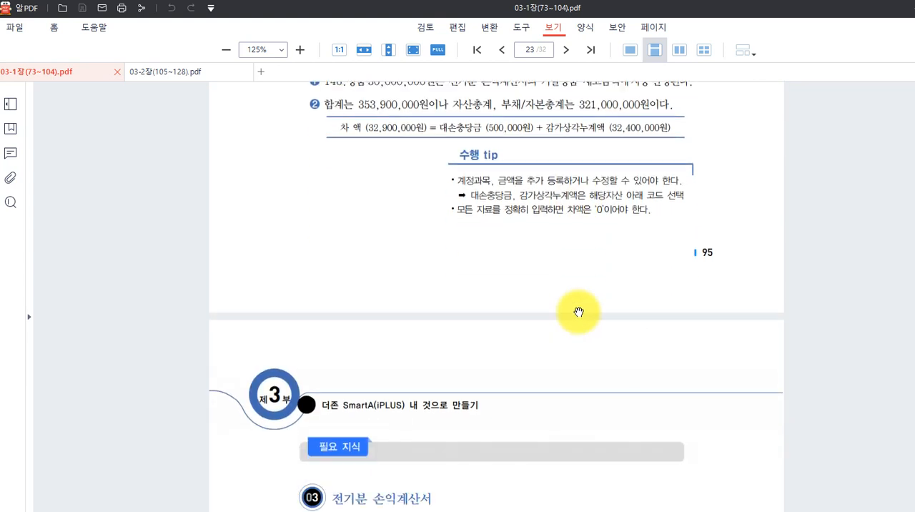
# Read the 전기분 손익계산서 section on page 96, covering the entry fields and how 451 상품매출원가 is calculated.
pyautogui.scroll(-6, 578, 312)
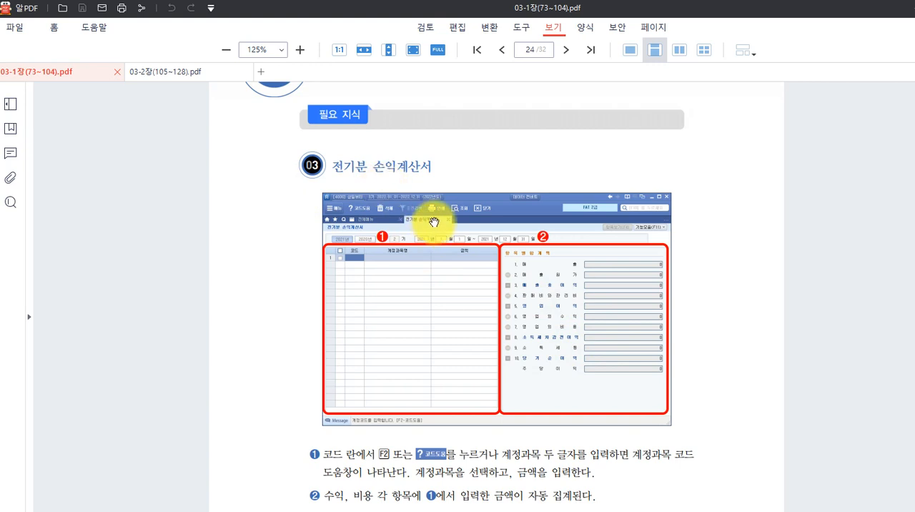
pyautogui.scroll(-5, 446, 207)
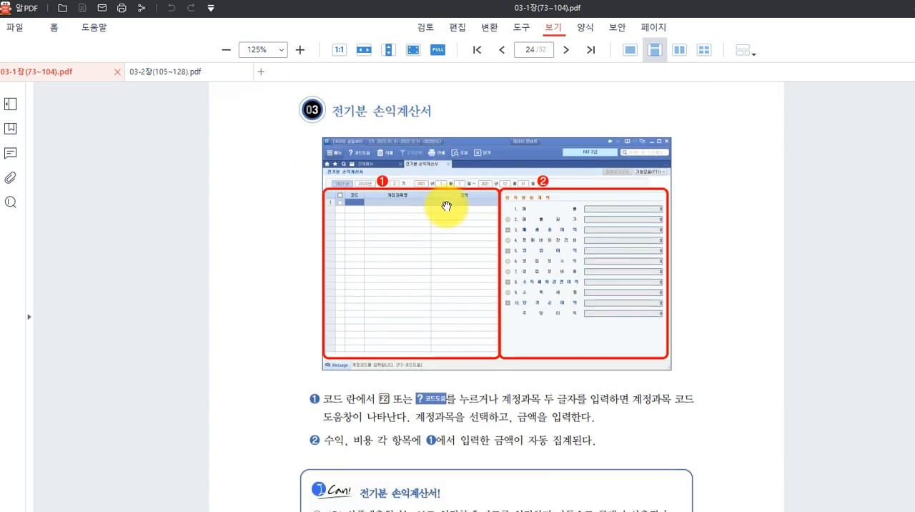
pyautogui.scroll(-2, 445, 206)
pyautogui.scroll(4, 446, 207)
pyautogui.scroll(1, 447, 207)
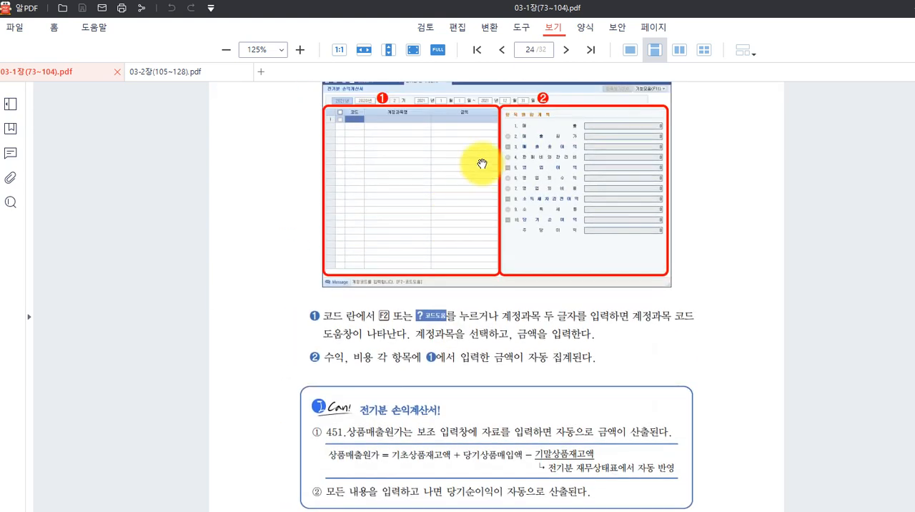
pyautogui.scroll(-1, 483, 164)
pyautogui.scroll(-6, 484, 163)
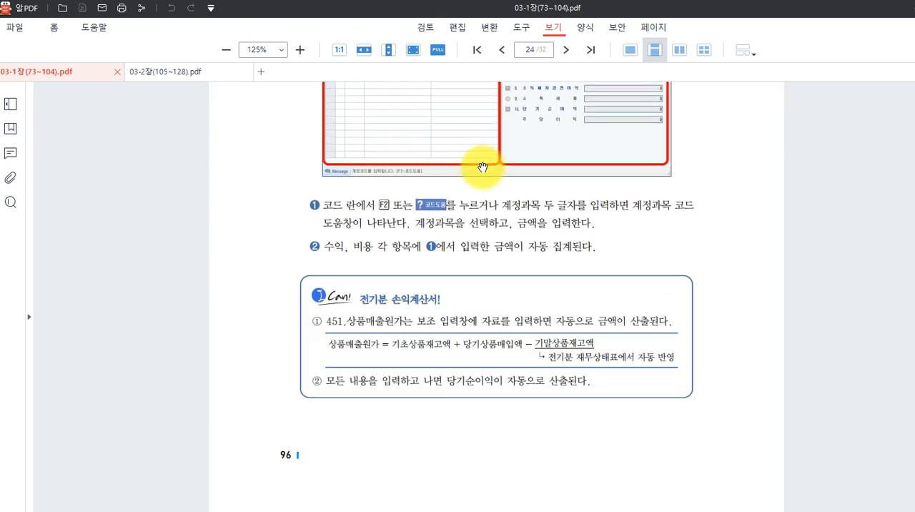
# Review the 전기분 손익계산서 exercise on the next textbook page, marking its sales, cost of sales, expense, interest and income tax rows.
pyautogui.scroll(-5, 483, 175)
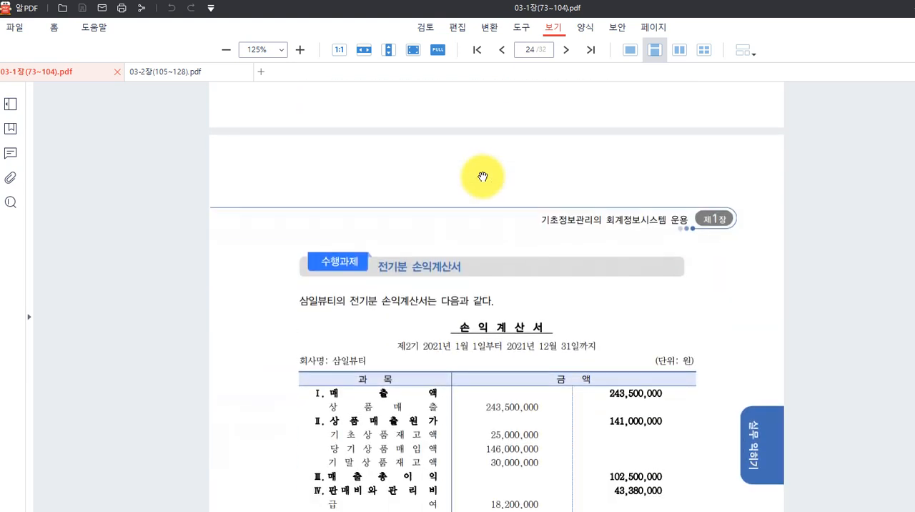
pyautogui.scroll(1, 483, 176)
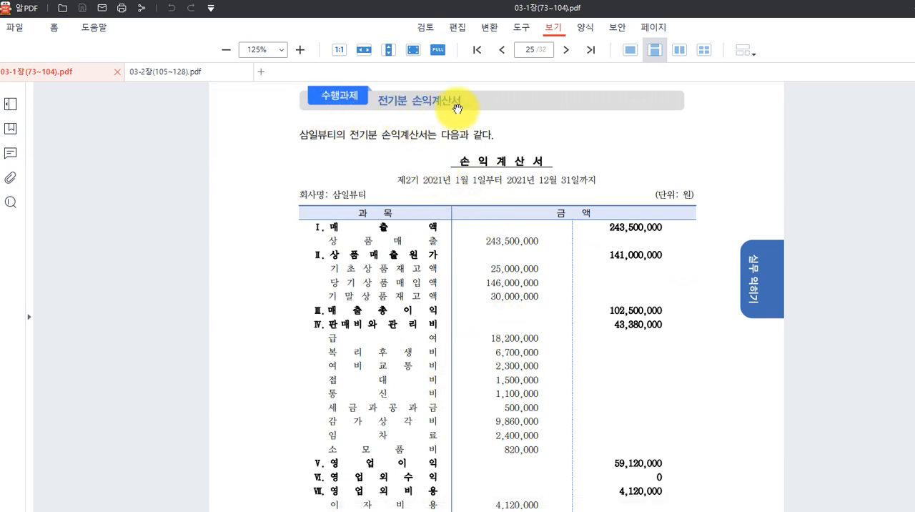
pyautogui.scroll(-1, 458, 135)
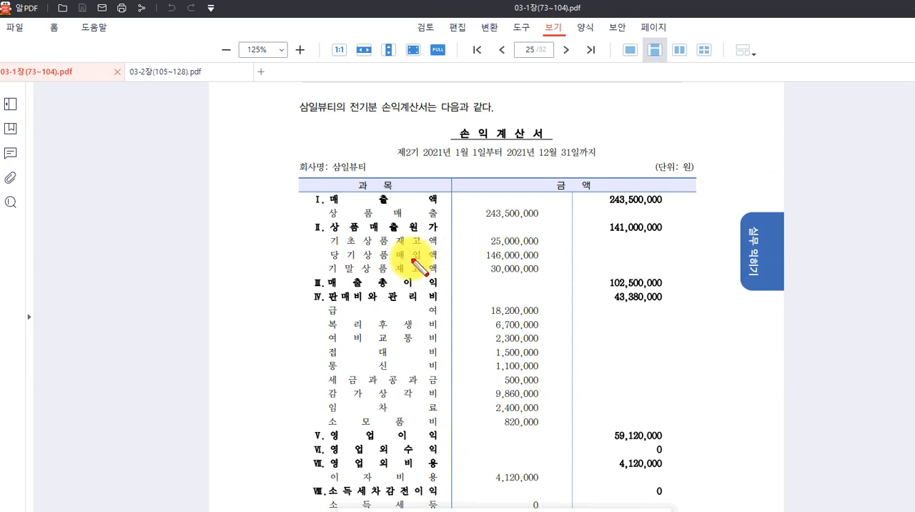
pyautogui.moveTo(320, 204); pyautogui.dragTo(560, 221)
pyautogui.moveTo(321, 234); pyautogui.dragTo(561, 279)
pyautogui.moveTo(317, 304); pyautogui.dragTo(549, 429)
pyautogui.moveTo(323, 471); pyautogui.dragTo(555, 486)
pyautogui.moveTo(326, 502); pyautogui.dragTo(570, 509)
pyautogui.press('Escape')
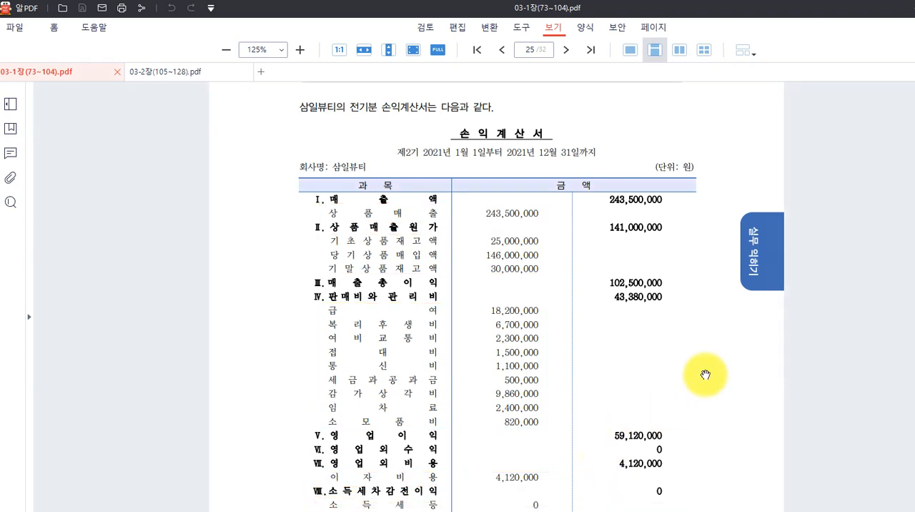
# Examine the 당기순이익 row at the end of the textbook income statement, marking its label and amount.
pyautogui.scroll(-4, 702, 374)
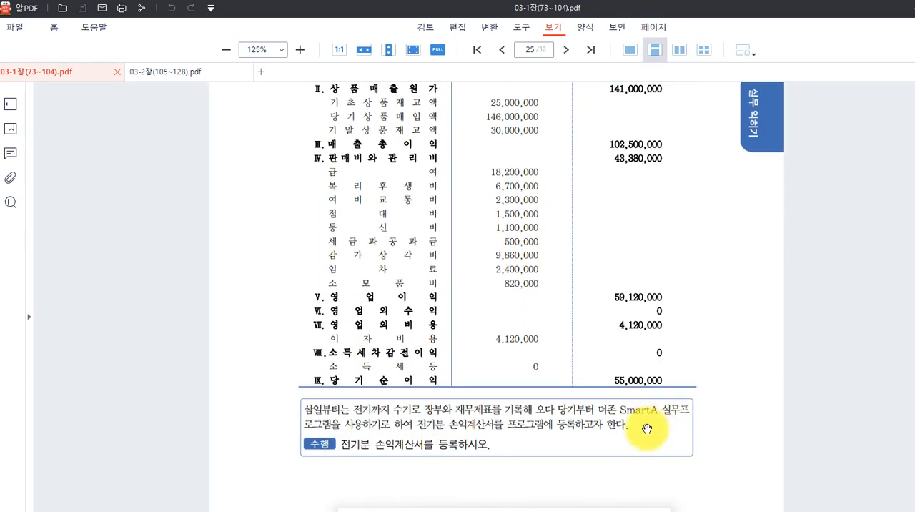
pyautogui.moveTo(591, 368)
pyautogui.mouseDown()
pyautogui.moveTo(695, 402)
pyautogui.moveTo(687, 391)
pyautogui.mouseUp()
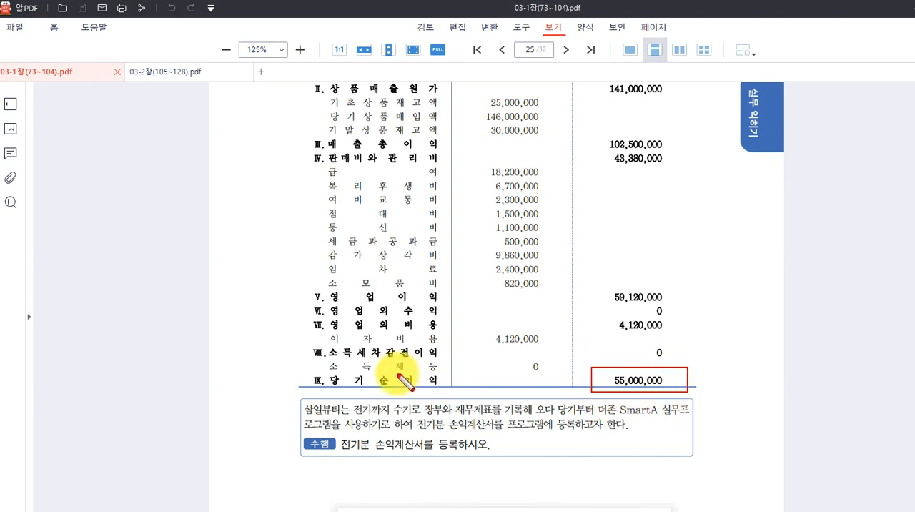
pyautogui.moveTo(321, 371); pyautogui.dragTo(461, 387)
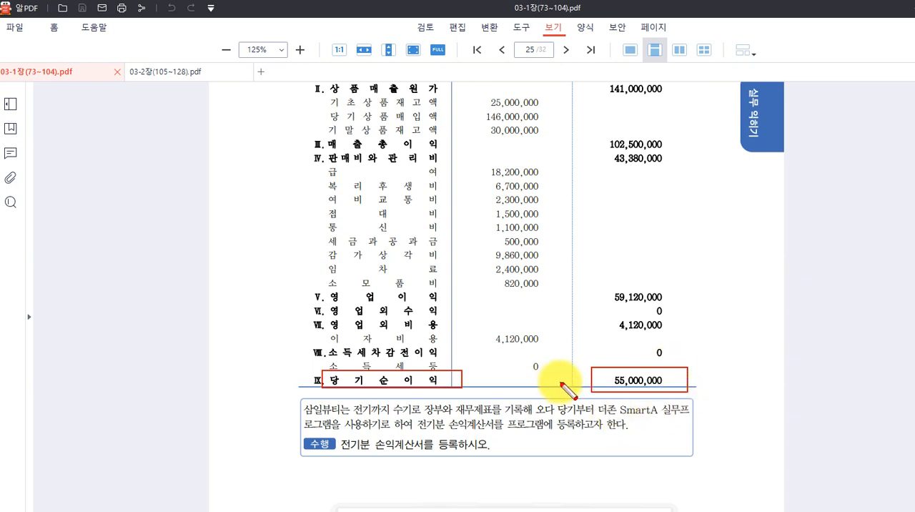
pyautogui.press('Escape')
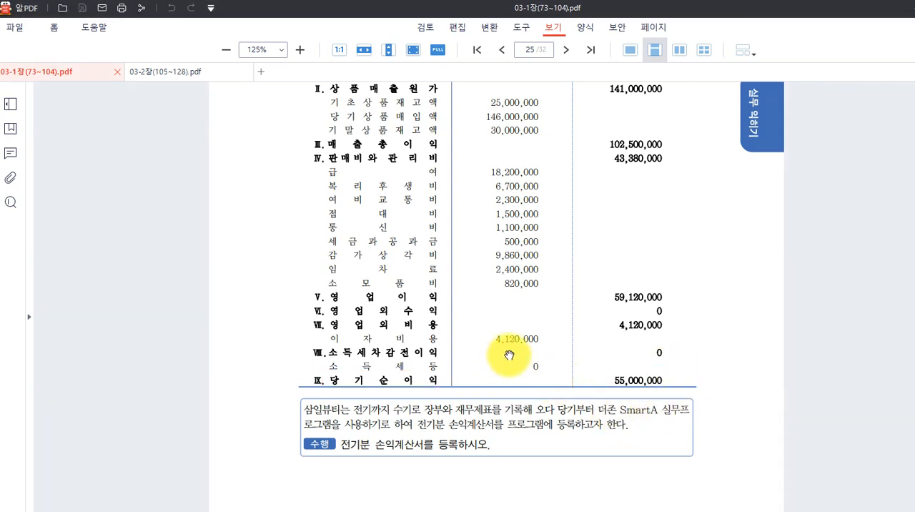
pyautogui.scroll(2, 505, 361)
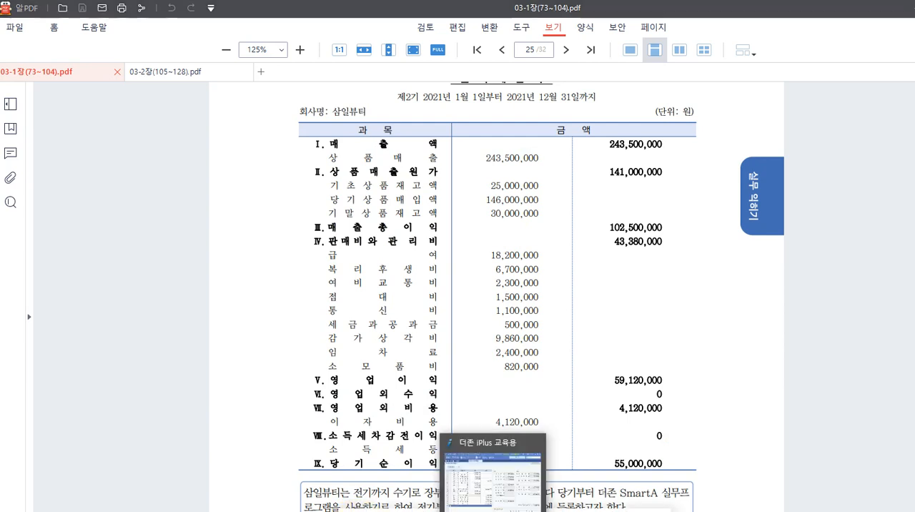
# Switch to the 더존 iPlus 교육용 (Smart A) window and open 전기분 손익계산서.
pyautogui.click(500, 465)
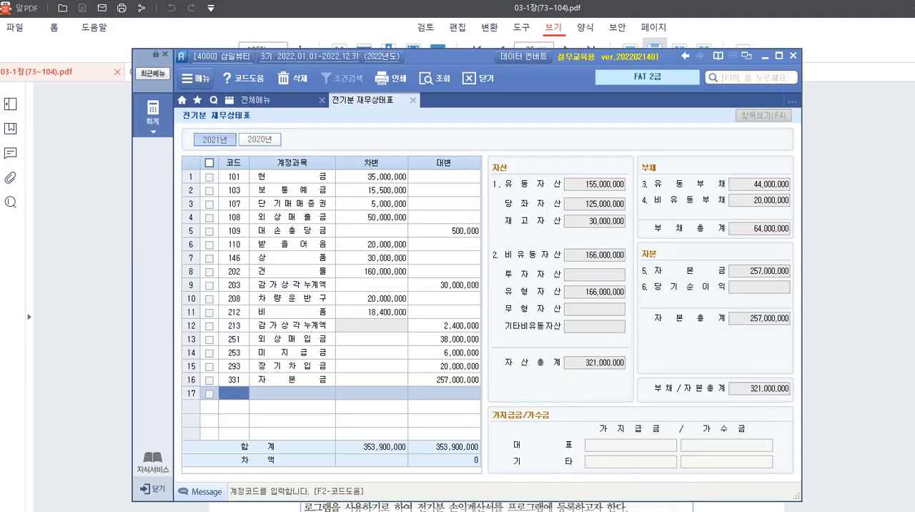
pyautogui.click(152, 116)
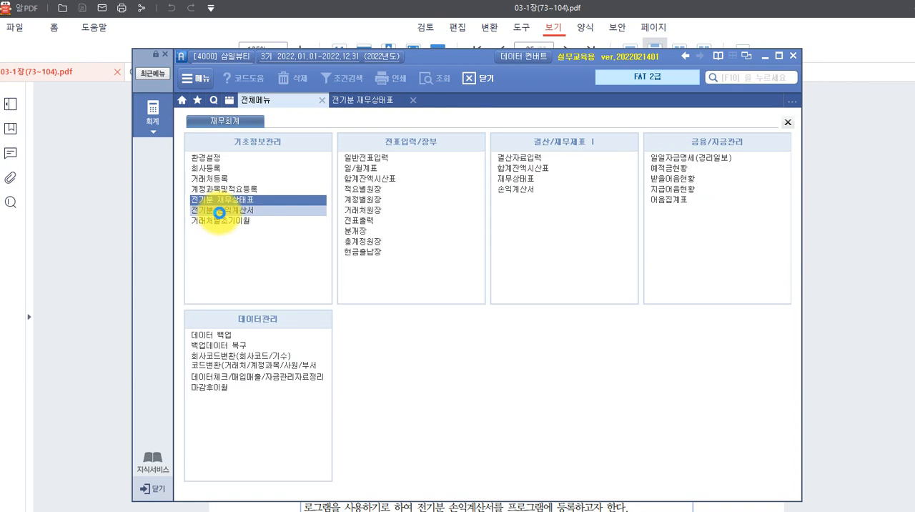
pyautogui.click(220, 212)
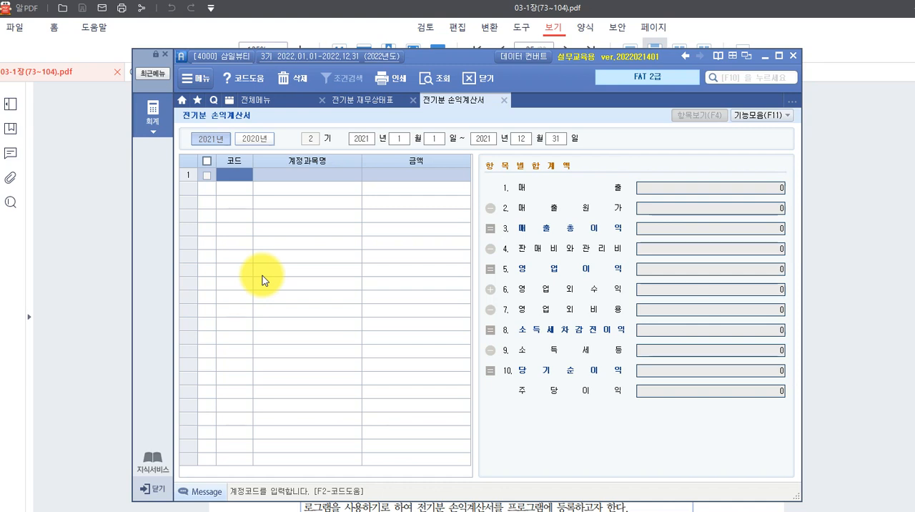
# Look up and add account 401 상품매출 in row 1 with an amount of 343,500,000.
pyautogui.press('F2')
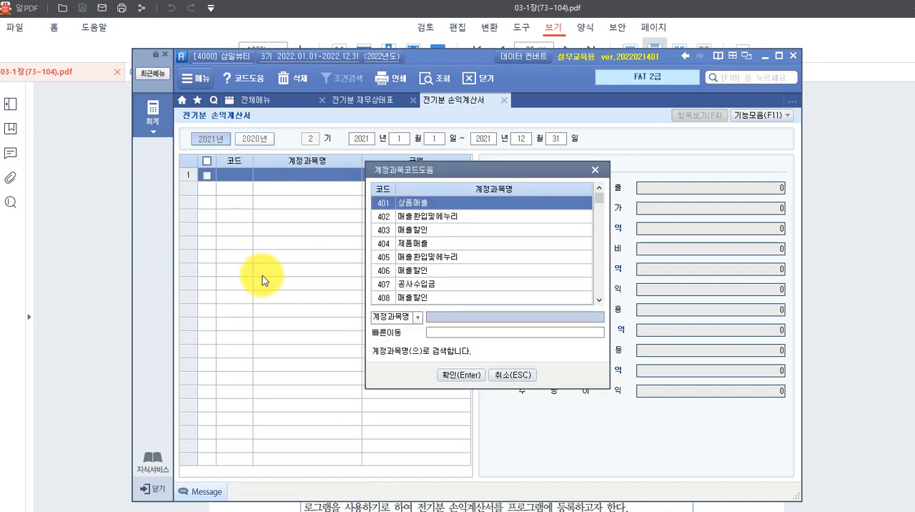
pyautogui.write('ㅅ')
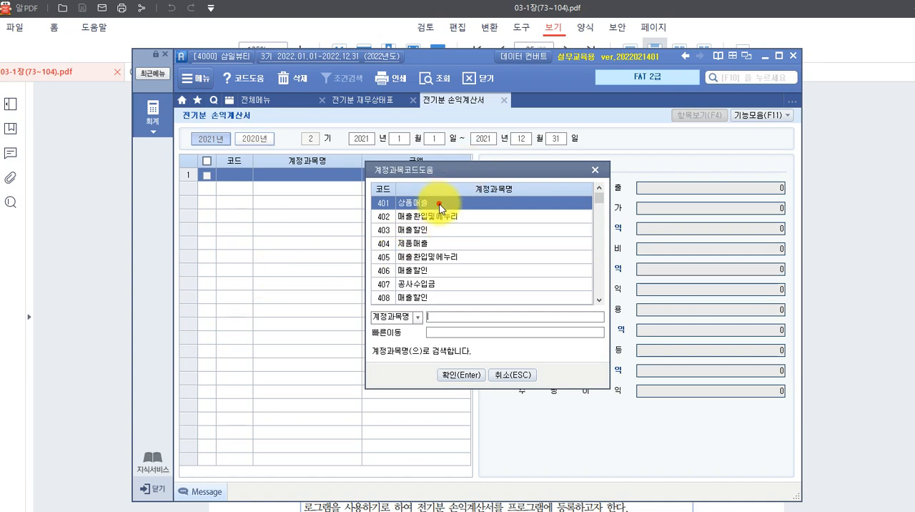
pyautogui.click(455, 377)
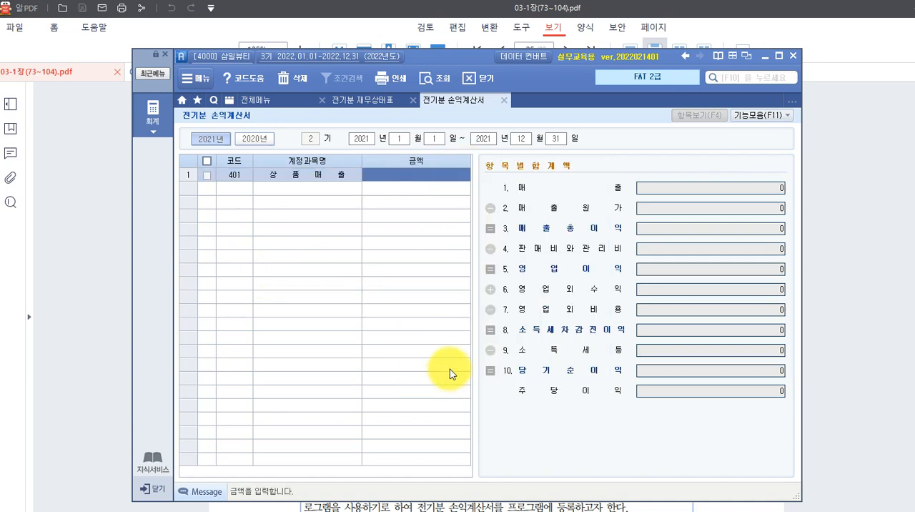
pyautogui.write('3')
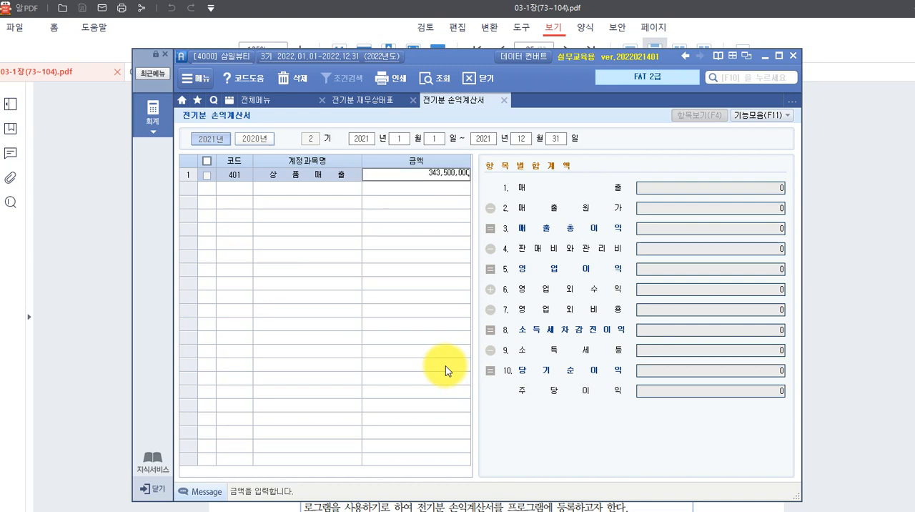
pyautogui.write('43,500,000')
pyautogui.press('Return')
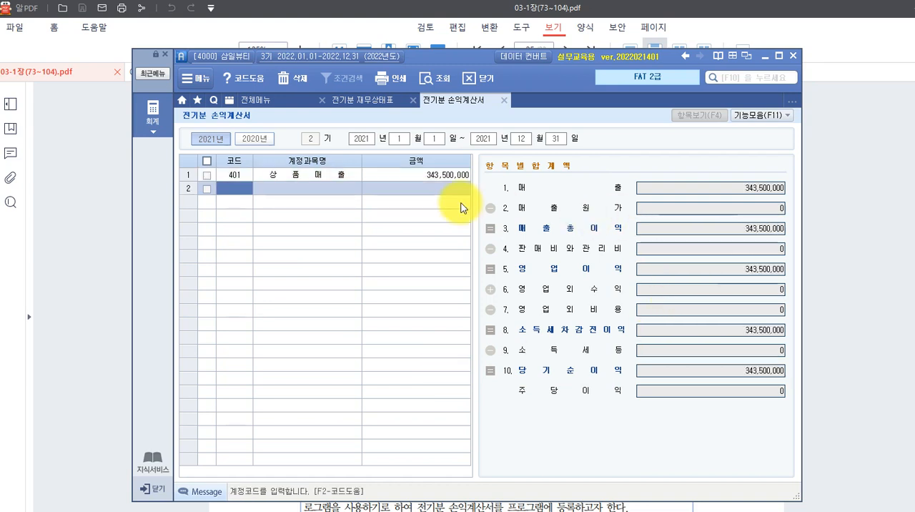
# Correct the 상품매출 amount in row 1 to 243,500,000.
pyautogui.click(437, 178)
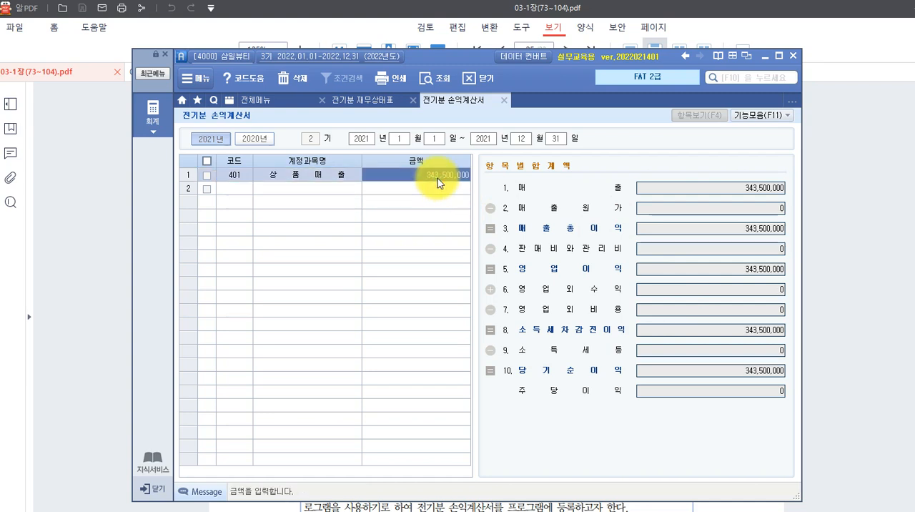
pyautogui.click(437, 178)
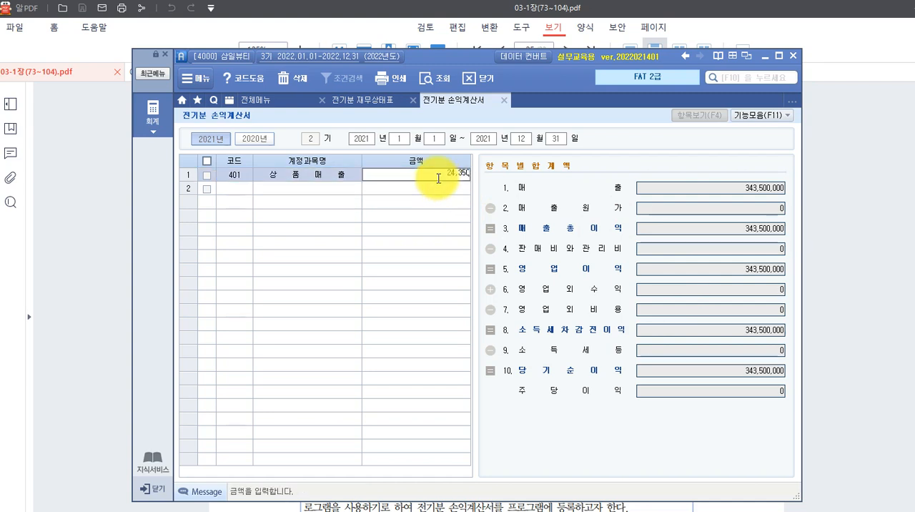
pyautogui.write('243500000')
pyautogui.press('Return')
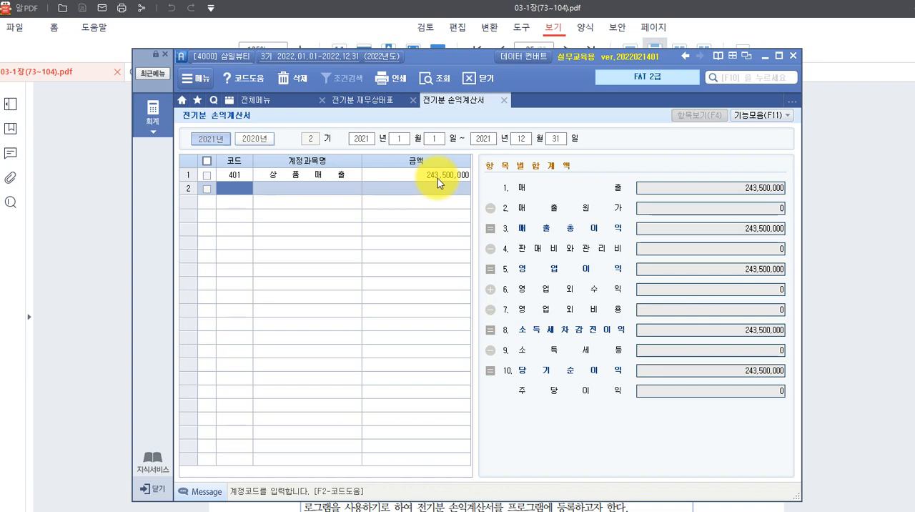
# Look up "상품매출원" and add account 451 상품매출원가 in row 2, opening its 매출원가 breakdown.
pyautogui.press('F2')
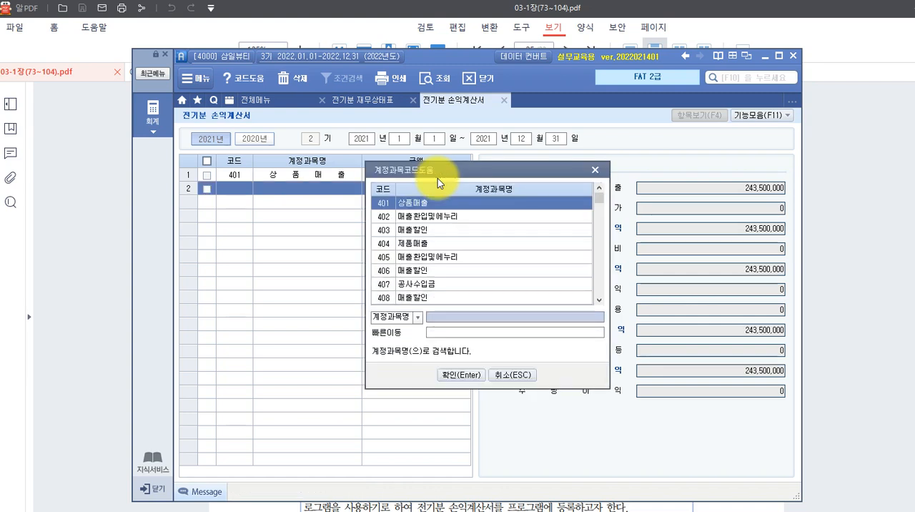
pyautogui.write('상품매출')
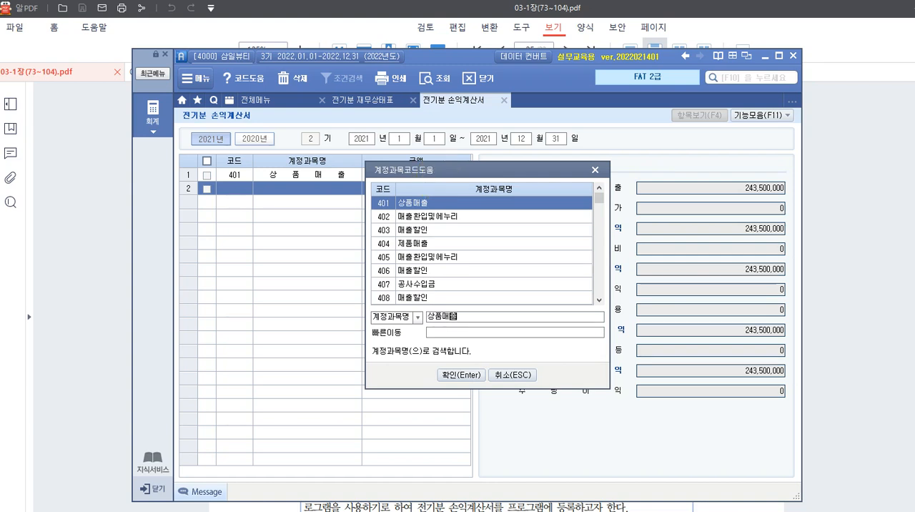
pyautogui.write('원')
pyautogui.press('Return')
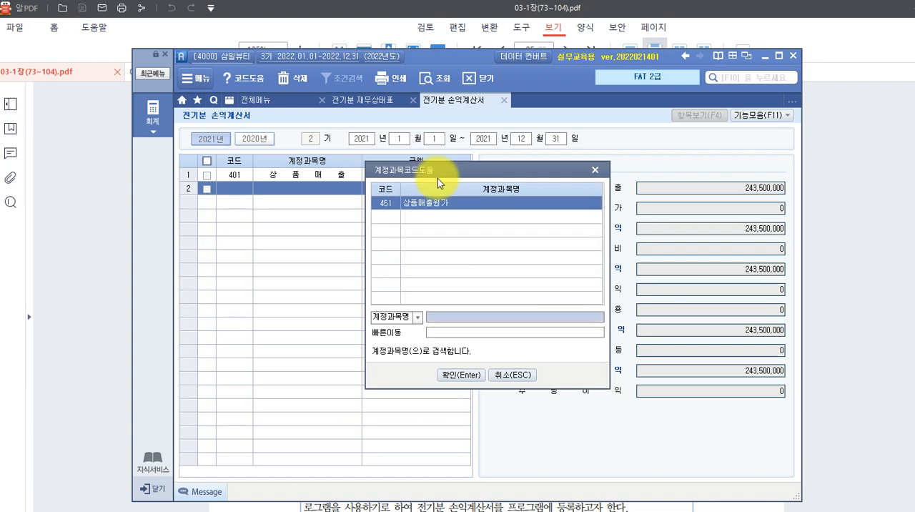
pyautogui.press('Return')
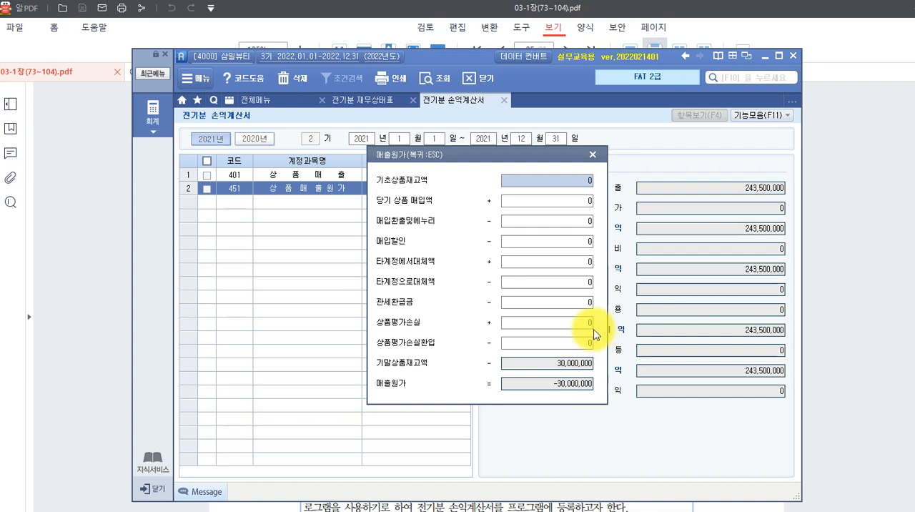
# Enter 25,000,000 as 기초상품재고액 and 146,000,000 as 당기 상품 매입액 in the 매출원가 breakdown, and close it.
pyautogui.write('25,000,000')
pyautogui.press('Return')
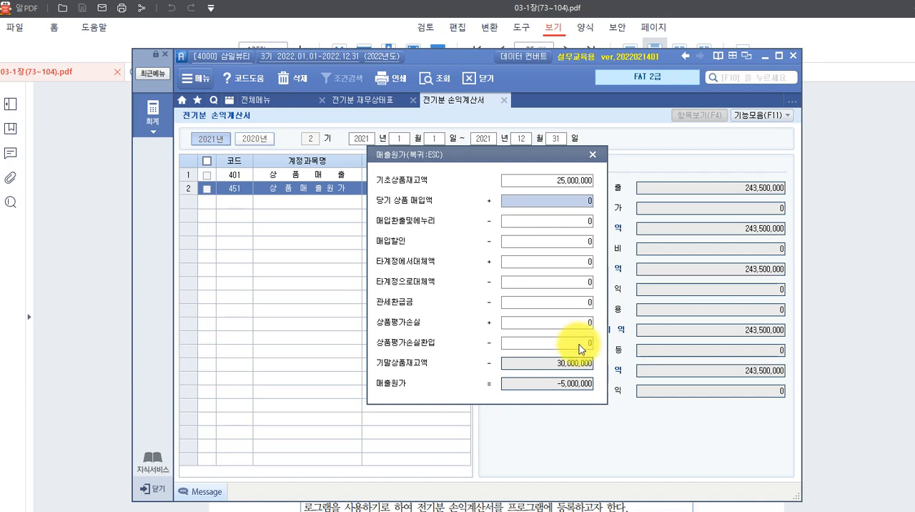
pyautogui.write('146,000,000')
pyautogui.press('Return')
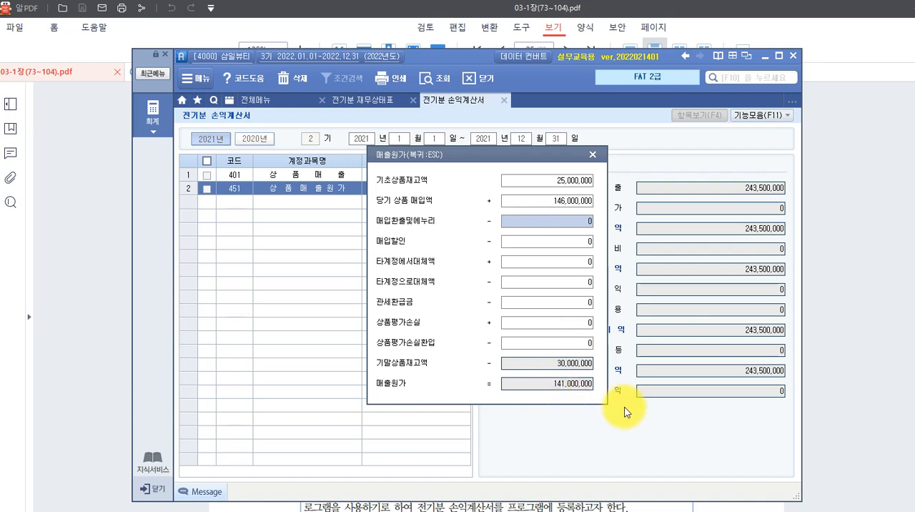
pyautogui.click(565, 389)
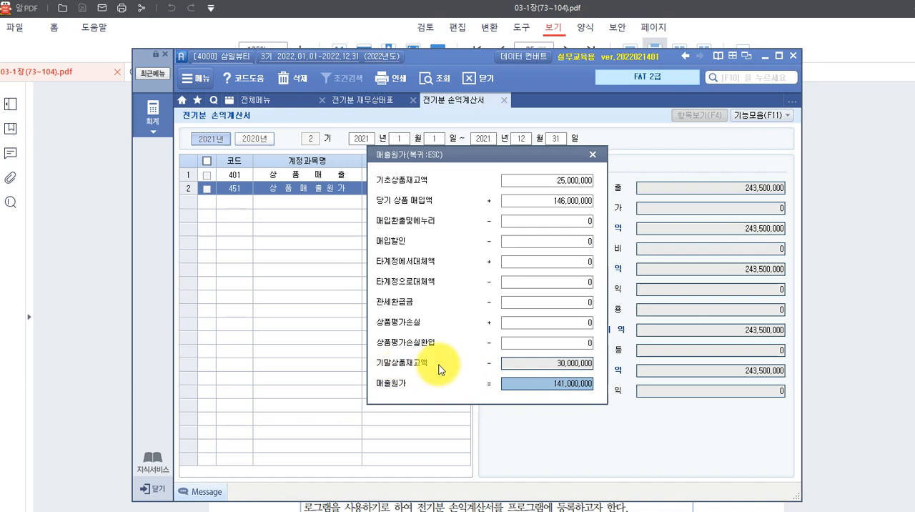
pyautogui.click(549, 363)
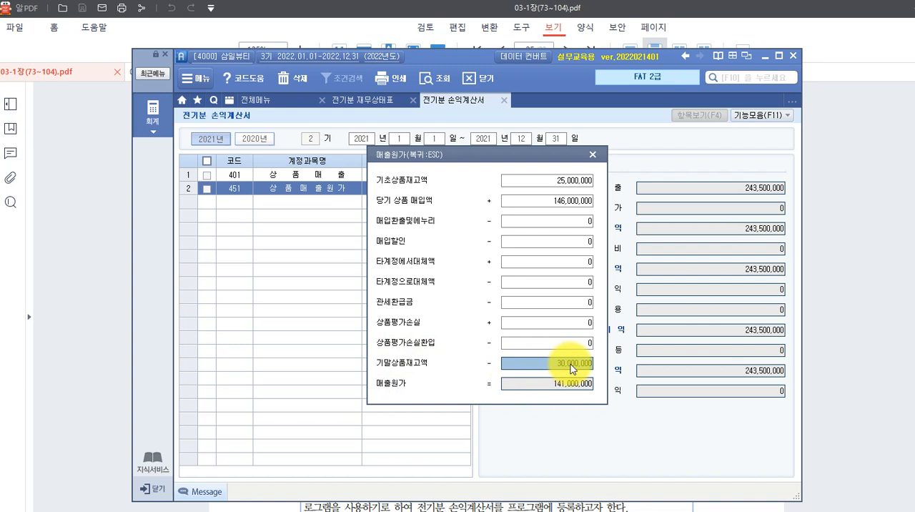
pyautogui.click(592, 155)
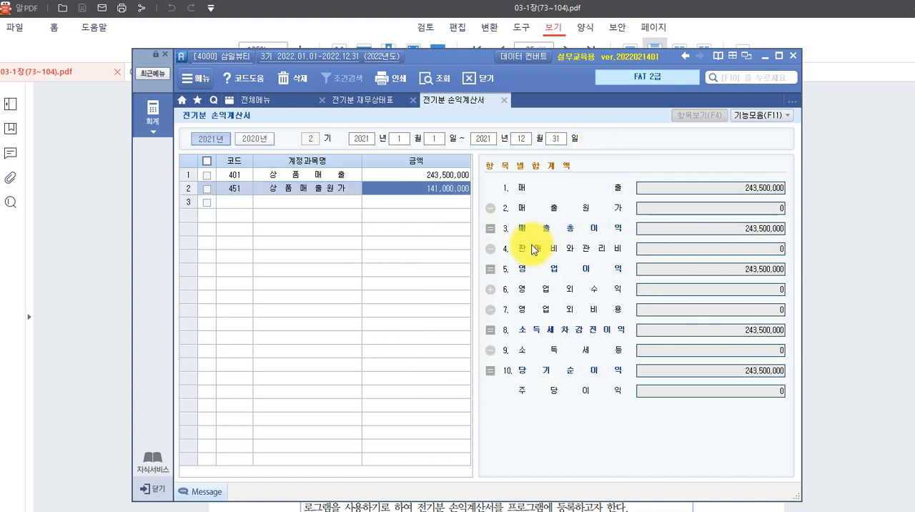
# Check the 146 상품 row in 전기분 재무상태표 as the source of the ending inventory, and return to 전기분 손익계산서.
pyautogui.click(354, 99)
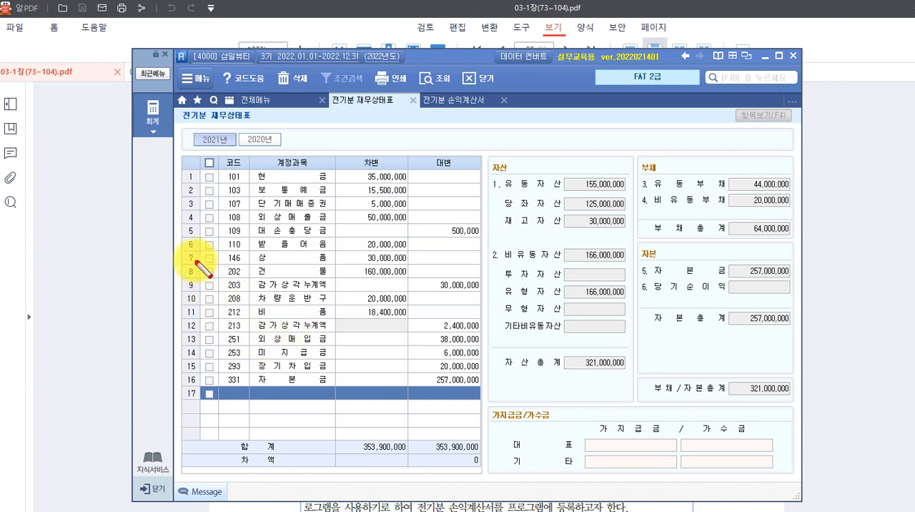
pyautogui.moveTo(218, 251); pyautogui.dragTo(407, 265)
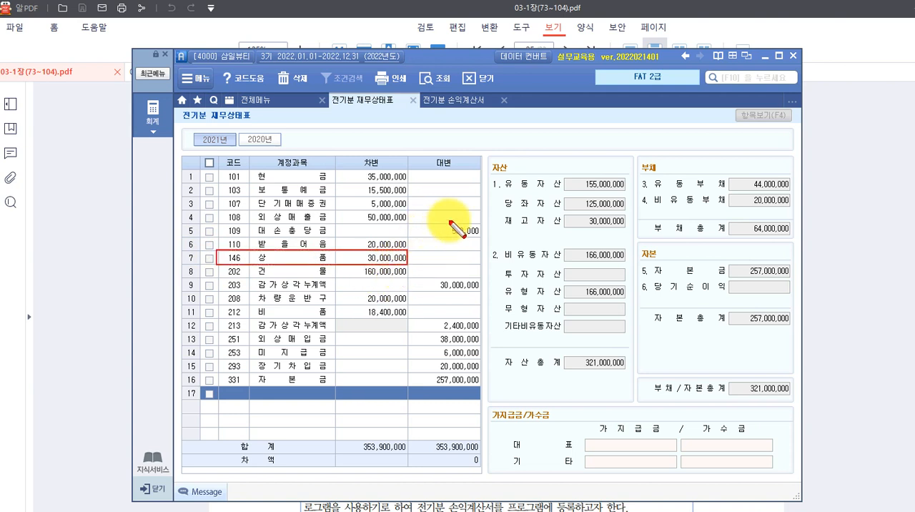
pyautogui.click(451, 100)
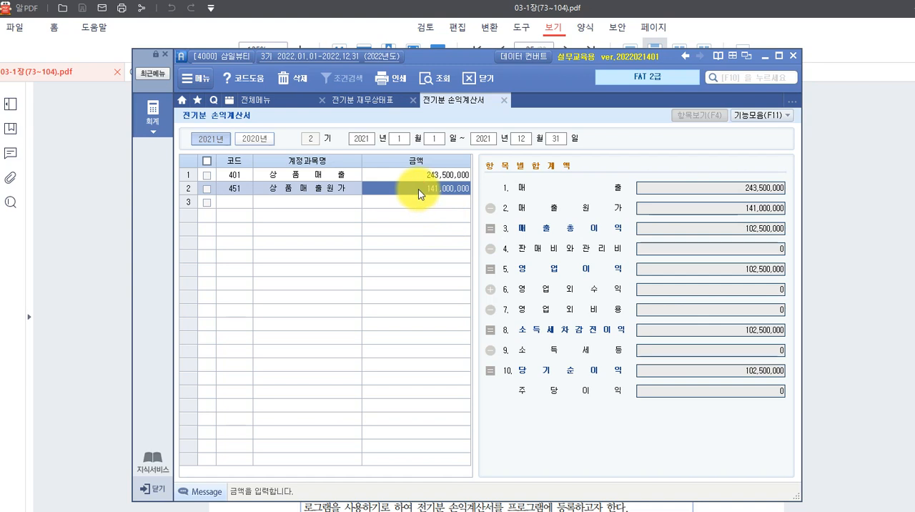
# Reopen the 매출원가 breakdown from the 451 상품매출원가 amount in row 2.
pyautogui.press('Return')
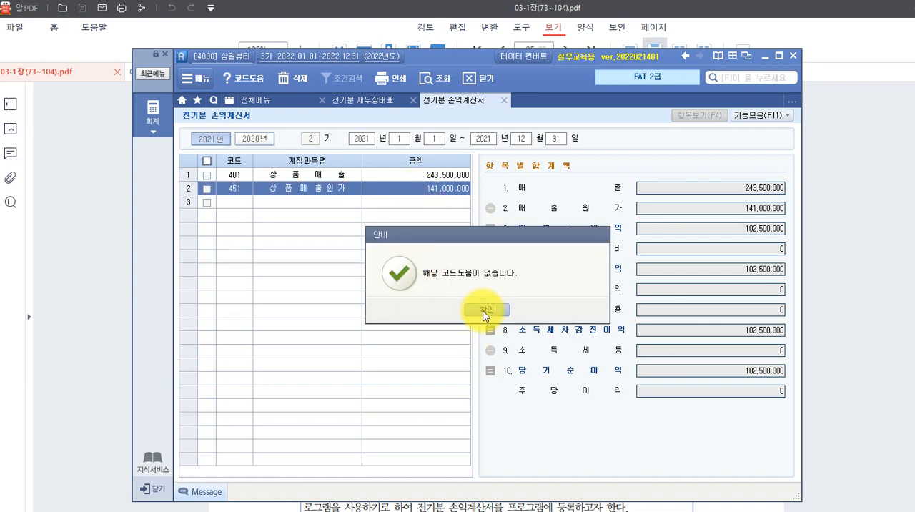
pyautogui.click(477, 310)
pyautogui.click(436, 188)
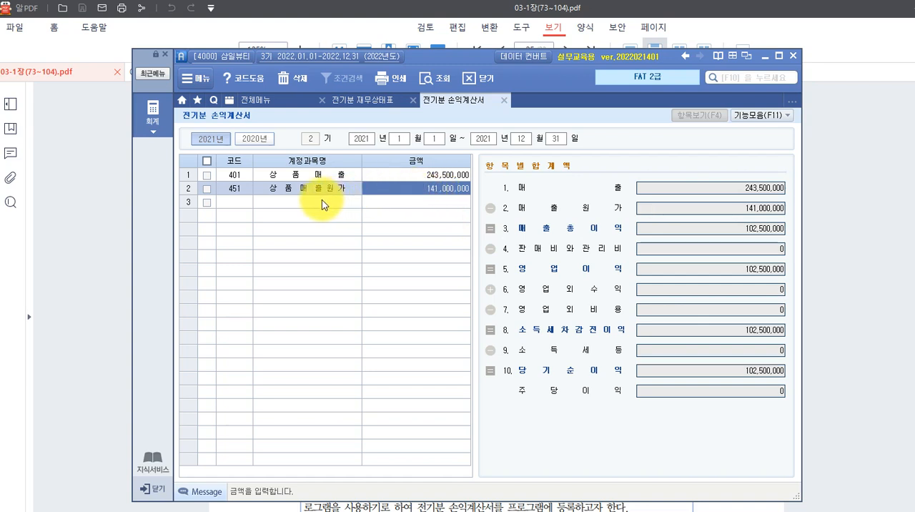
pyautogui.click(322, 200)
pyautogui.click(323, 190)
pyautogui.click(412, 179)
pyautogui.click(415, 188)
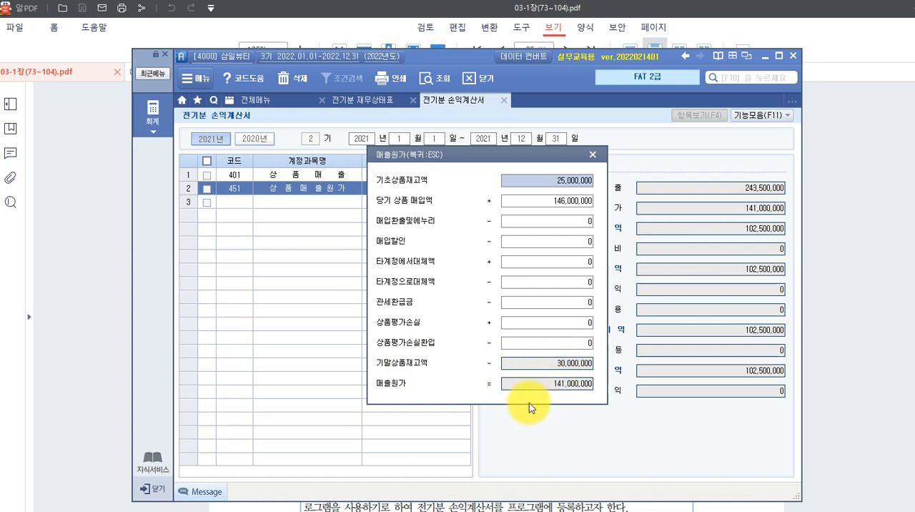
# Mark the 기말상품재고액 amount in the 매출원가 breakdown with the note "재무상태표 상품계정 -->" and a circle, and close the breakdown.
pyautogui.click(554, 362)
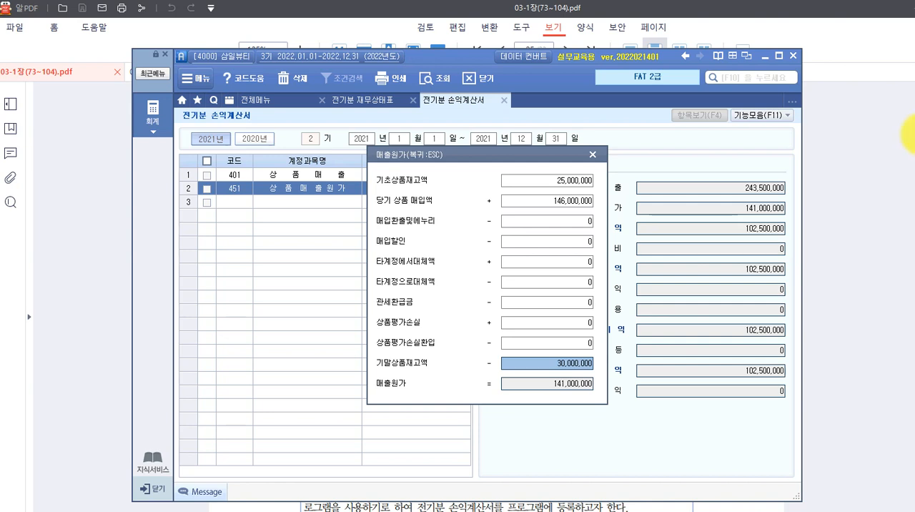
pyautogui.click(235, 365)
pyautogui.write('재무사ㅇ태표')
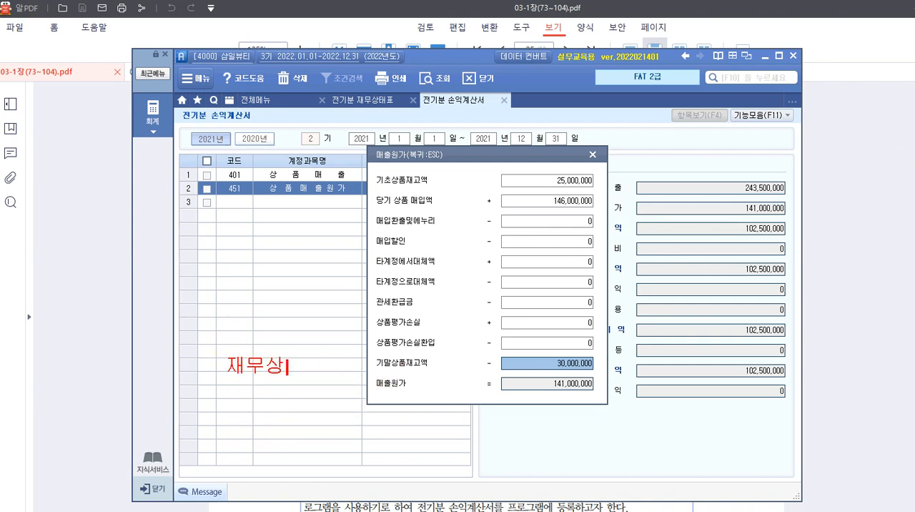
pyautogui.write(' 상푸ㅁㄱㅖ정')
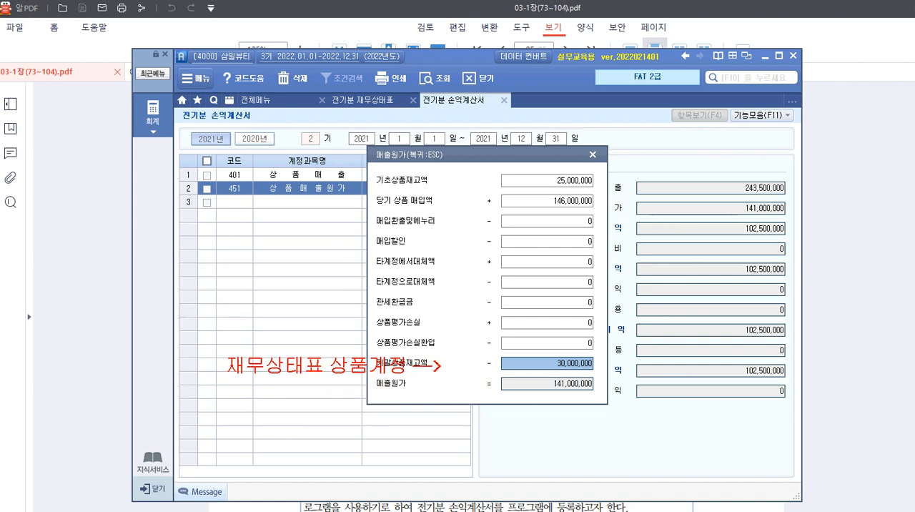
pyautogui.moveTo(538, 348); pyautogui.dragTo(597, 378)
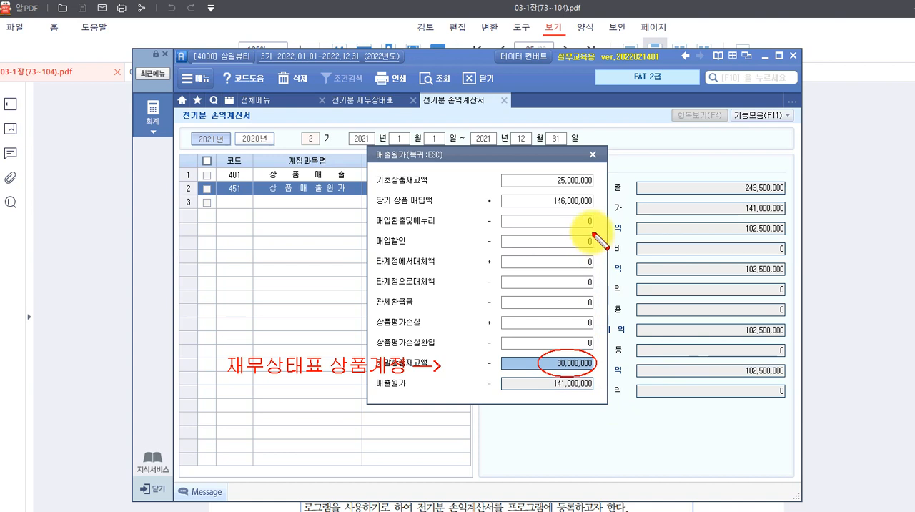
pyautogui.press('Escape')
pyautogui.press('Escape')
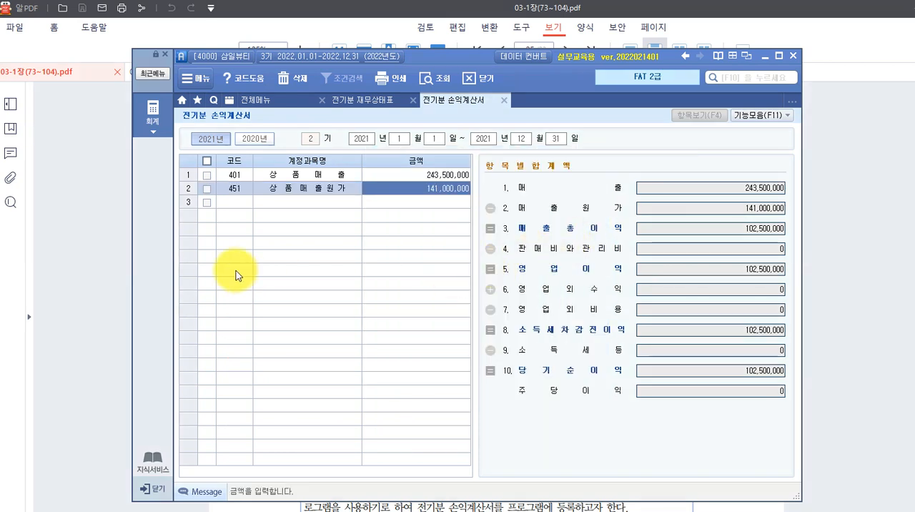
# Select the empty code cell in row 3 and review the 항목별 합계액 amounts, especially 당기순이익.
pyautogui.click(233, 203)
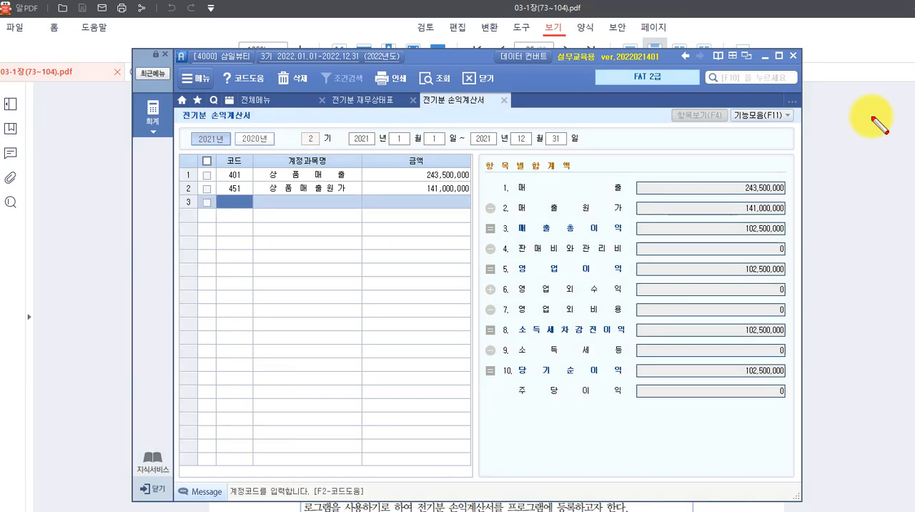
pyautogui.moveTo(627, 207)
pyautogui.mouseDown()
pyautogui.moveTo(742, 404)
pyautogui.moveTo(797, 402)
pyautogui.moveTo(797, 384)
pyautogui.mouseUp()
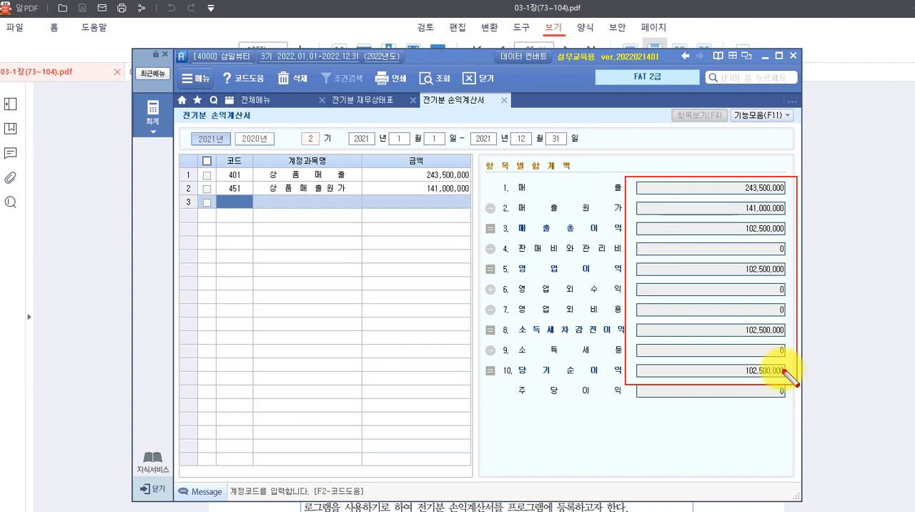
pyautogui.moveTo(728, 353)
pyautogui.mouseDown()
pyautogui.moveTo(781, 378)
pyautogui.moveTo(782, 388)
pyautogui.mouseUp()
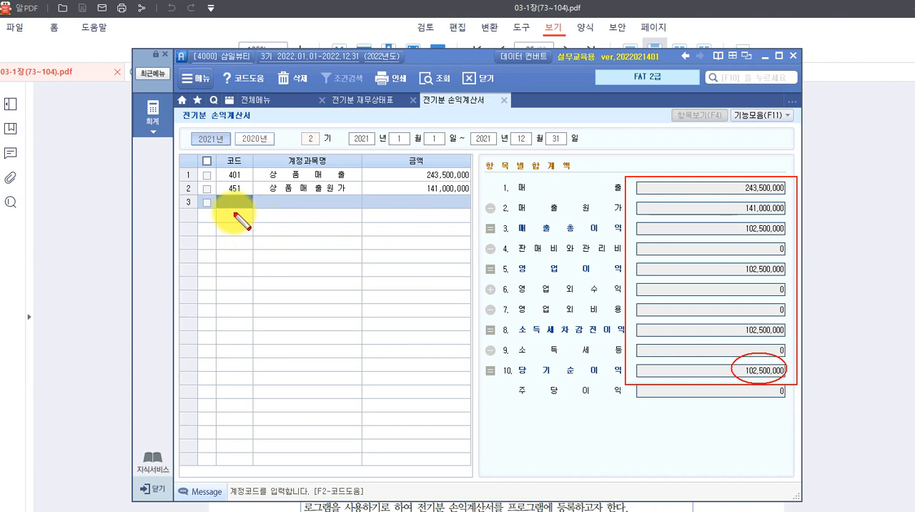
pyautogui.press('Escape')
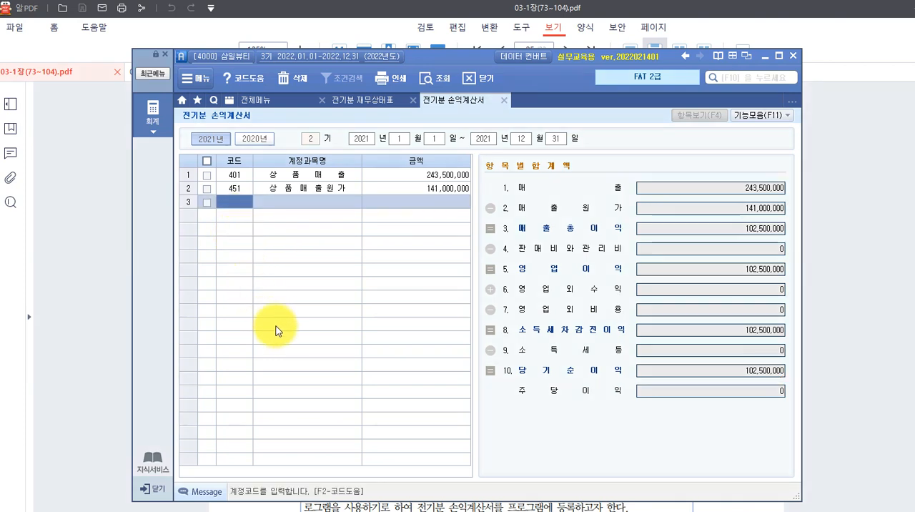
# Look up "급여" and add account 801 급여 in row 3 with an amount of 18,200,000.
pyautogui.press('F2')
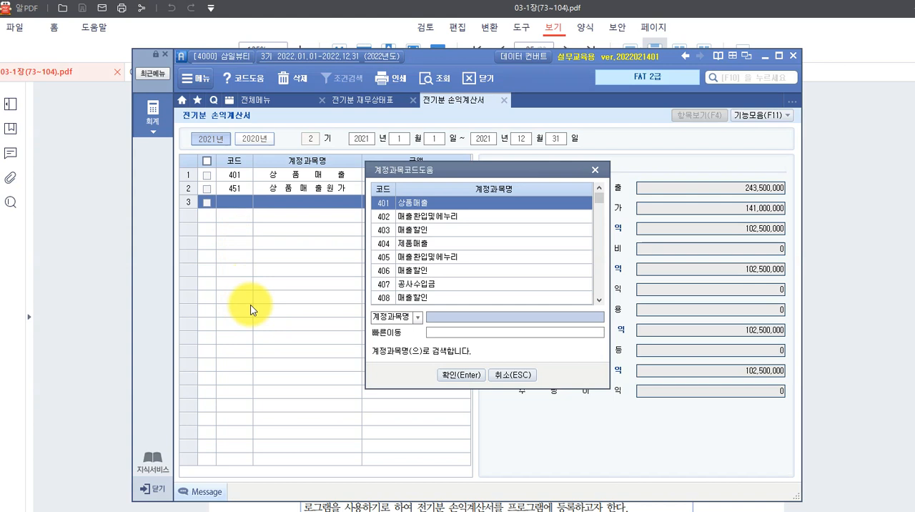
pyautogui.write('ㄱ')
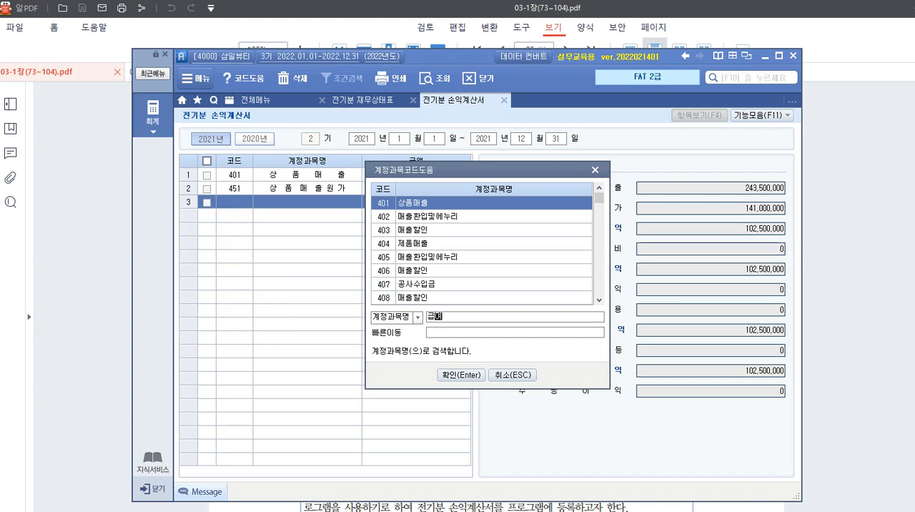
pyautogui.press('Return')
pyautogui.press('Return')
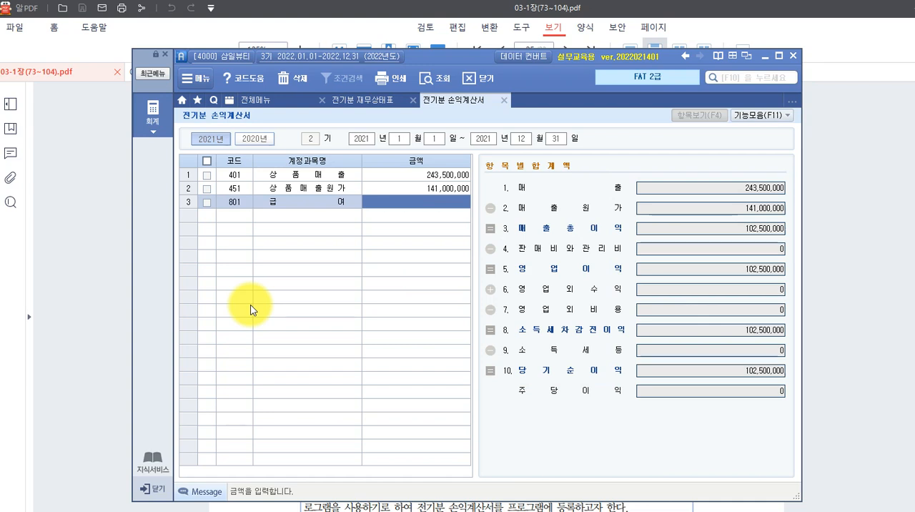
pyautogui.write('18,200,000')
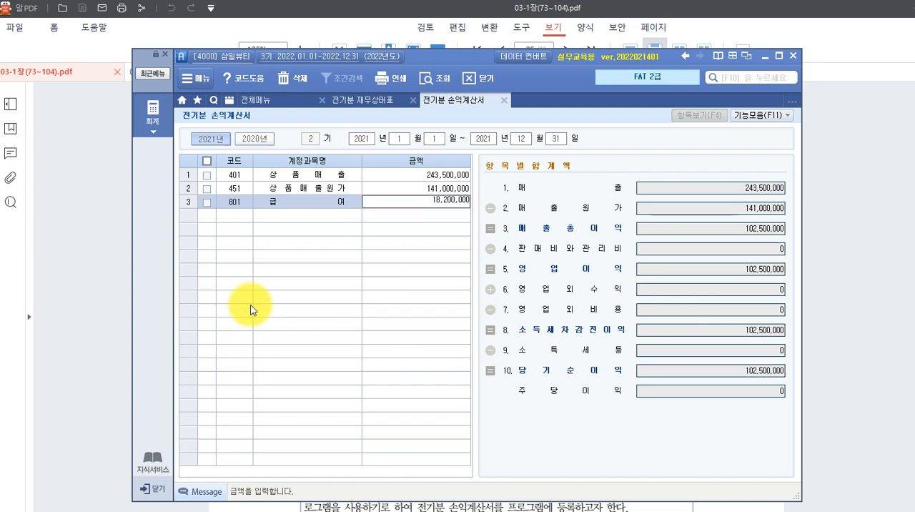
pyautogui.press('Return')
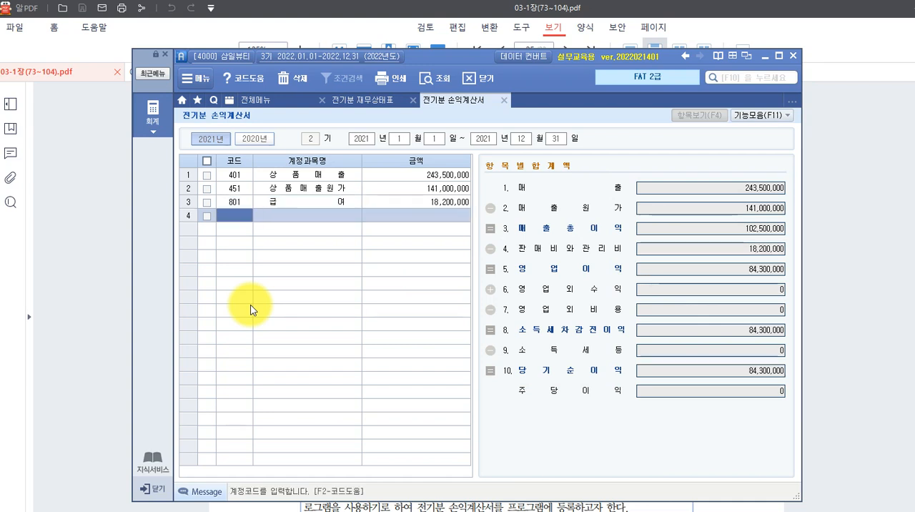
# Add account 811 복리후생비 in row 4 with an amount of 6,700,000.
pyautogui.write('ㅂㄱ')
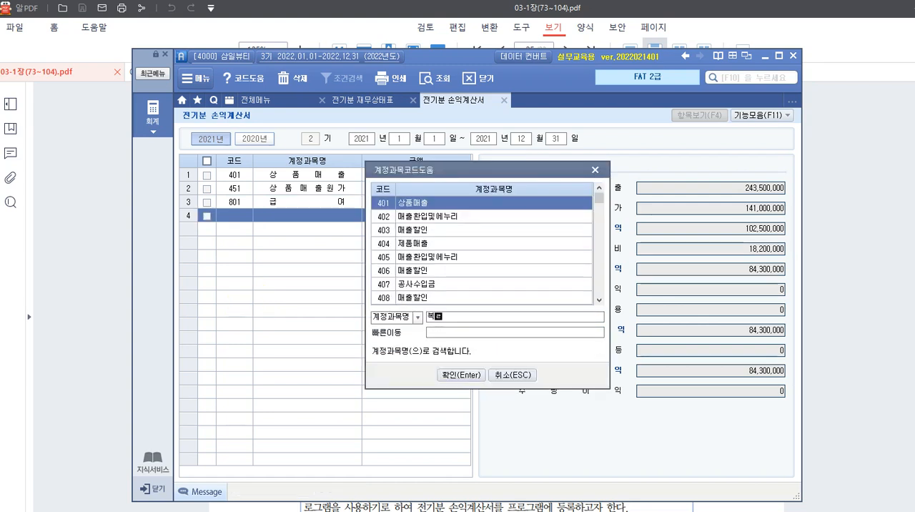
pyautogui.press('Return')
pyautogui.press('Return')
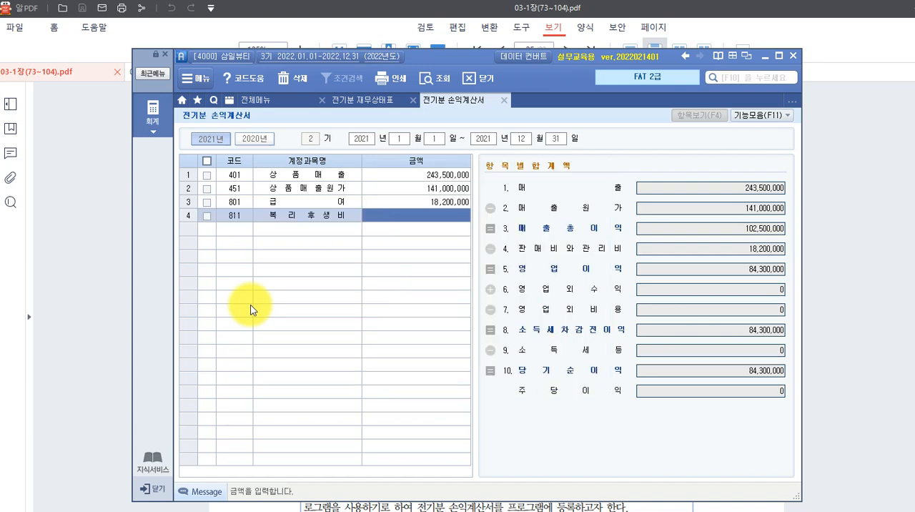
pyautogui.write('6,700,000')
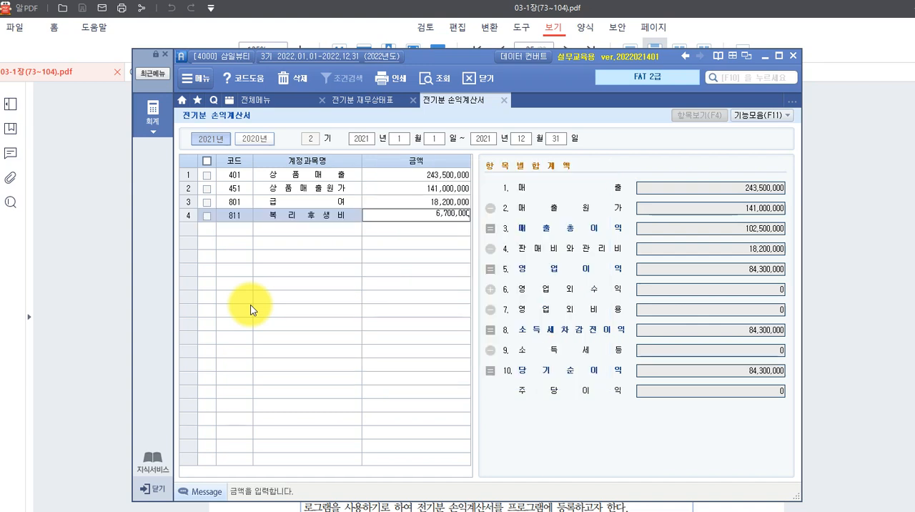
pyautogui.press('Return')
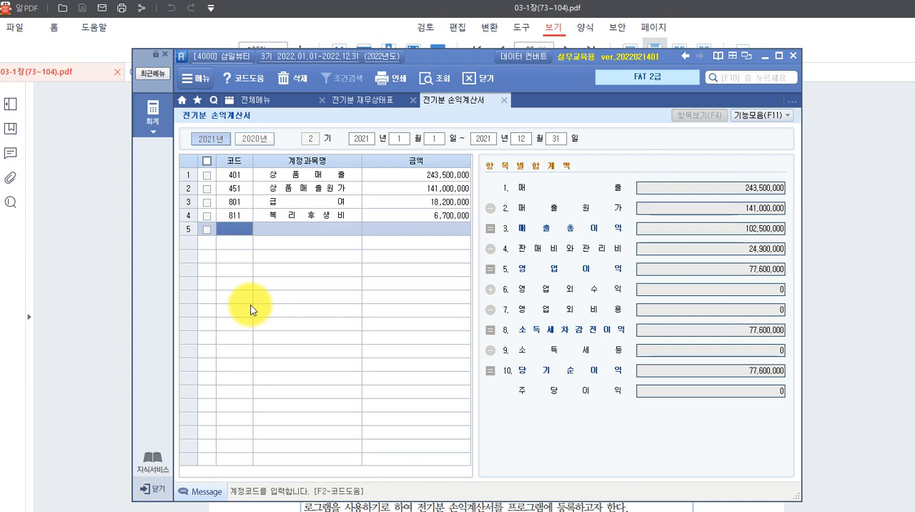
# Look up "여비" and add account 812 여비교통비 in row 5 with an amount of 2,300,000.
pyautogui.press('F2')
pyautogui.write('이')
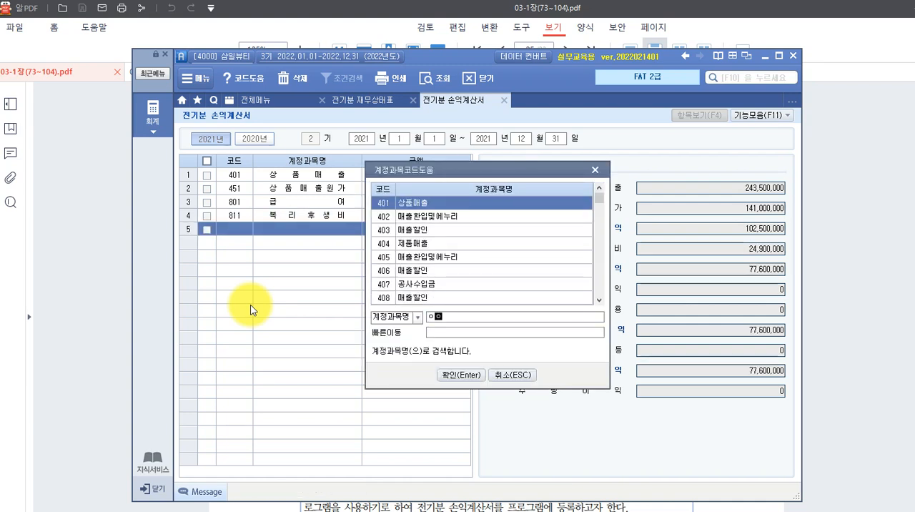
pyautogui.write('비')
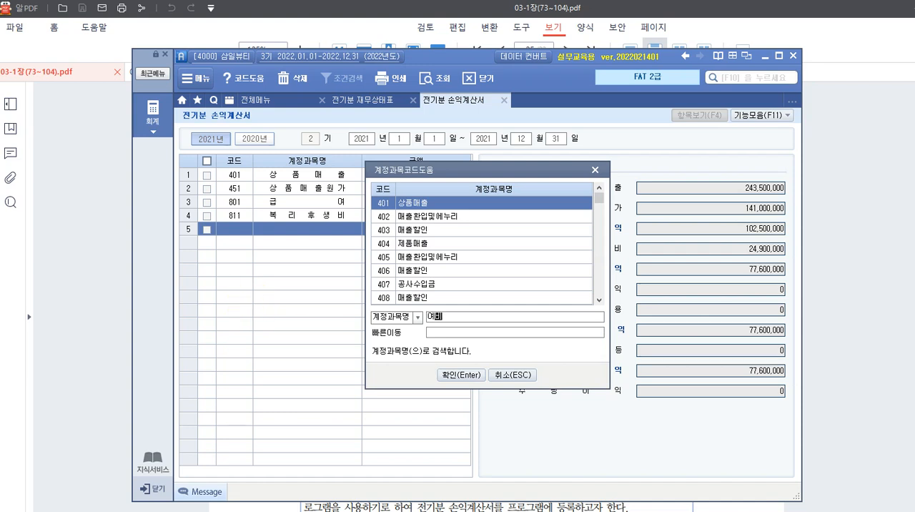
pyautogui.press('Return')
pyautogui.press('Return')
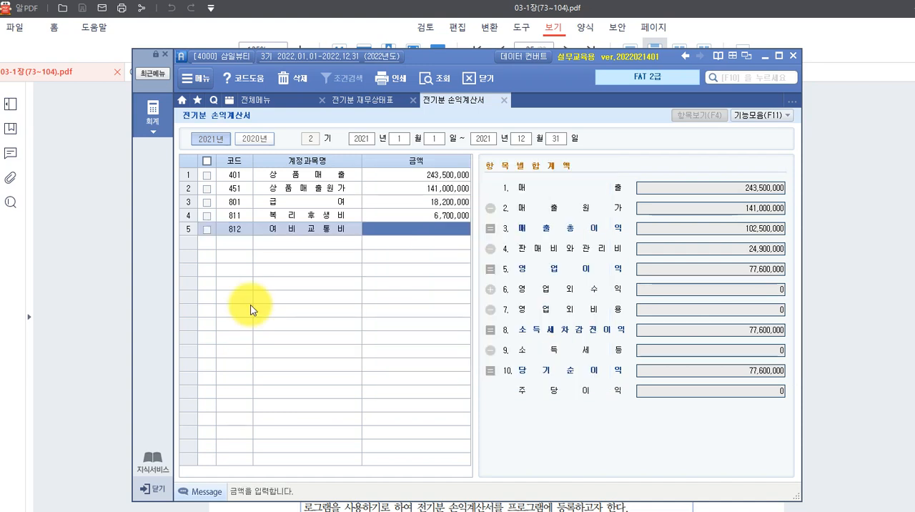
pyautogui.write('2300000')
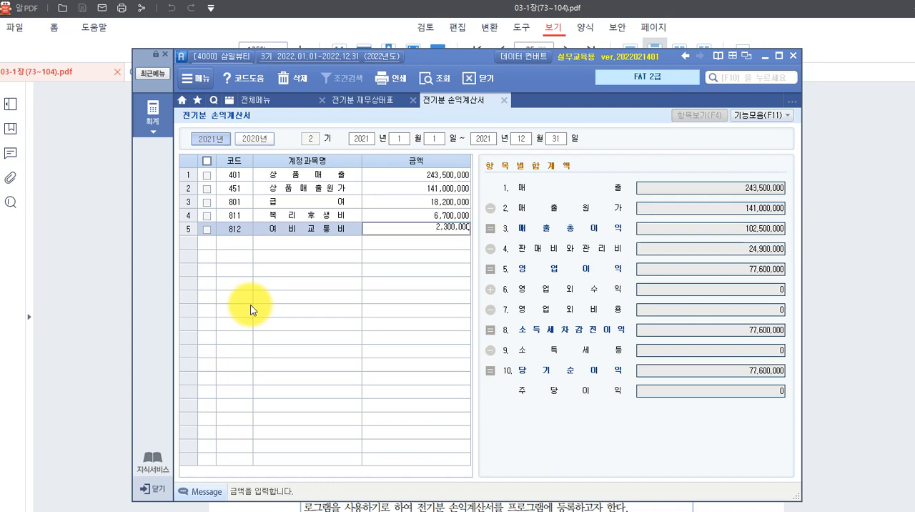
pyautogui.press('Return')
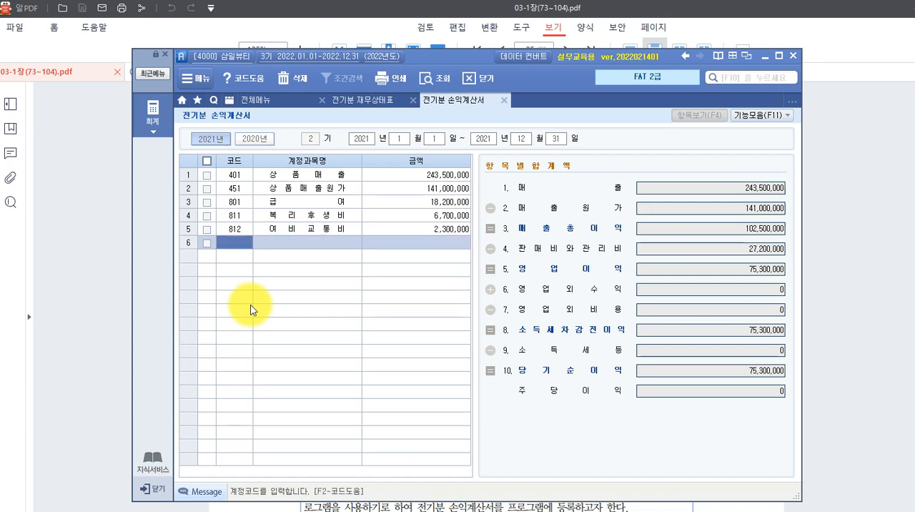
# Look up "접대" and add account 813 접대비 in row 6 with an amount of 1,500,000.
pyautogui.write('ㅈ')
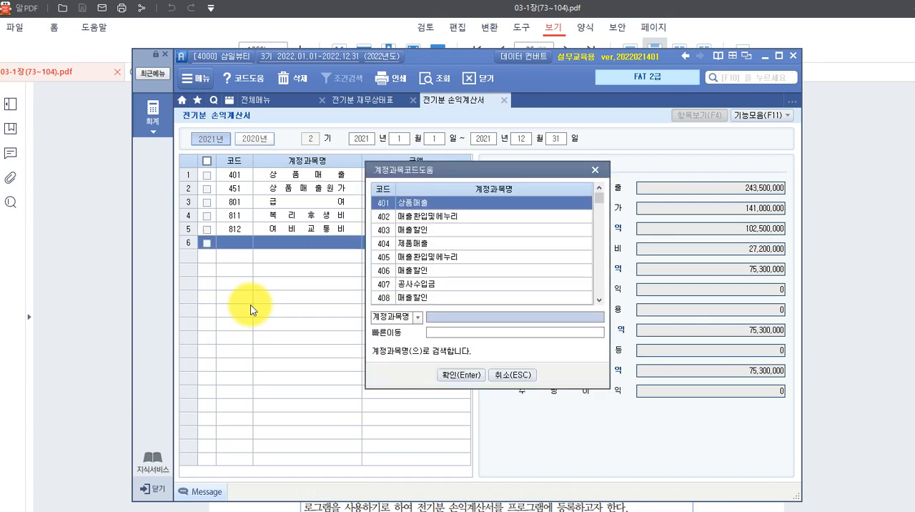
pyautogui.write('접대')
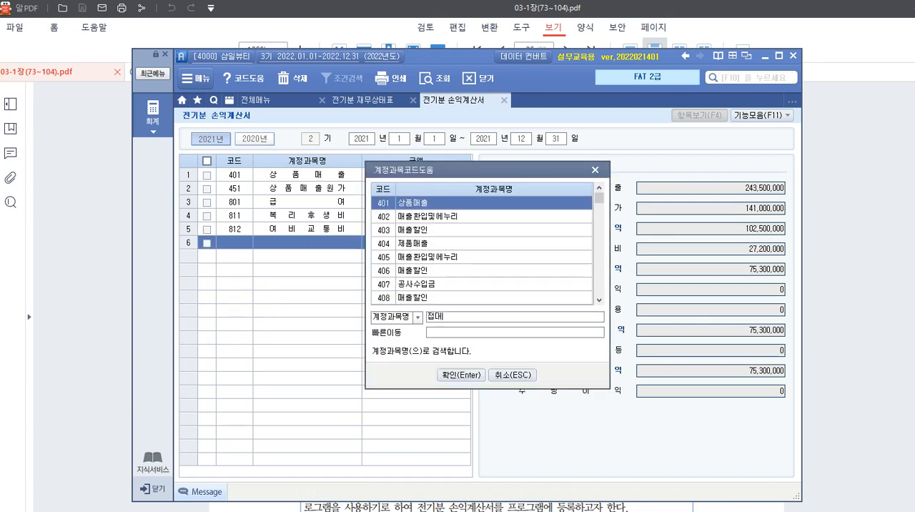
pyautogui.press('Return')
pyautogui.press('Return')
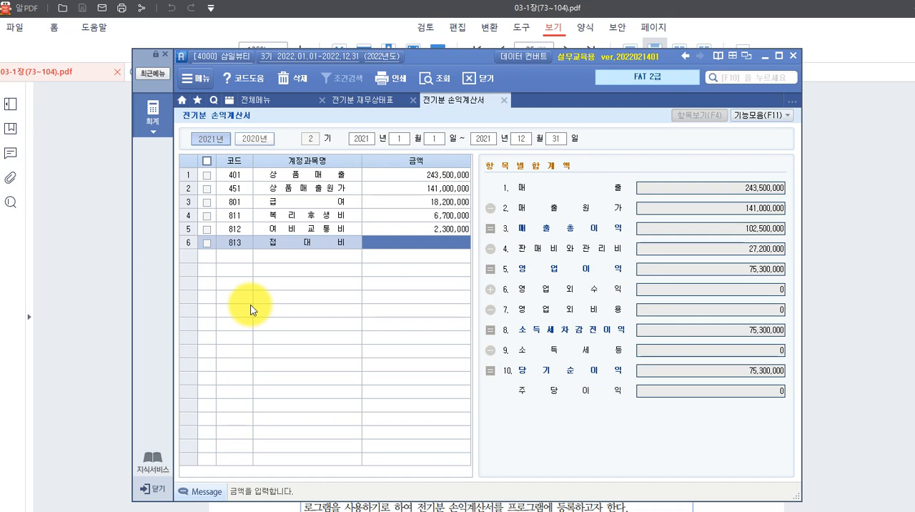
pyautogui.write('1,')
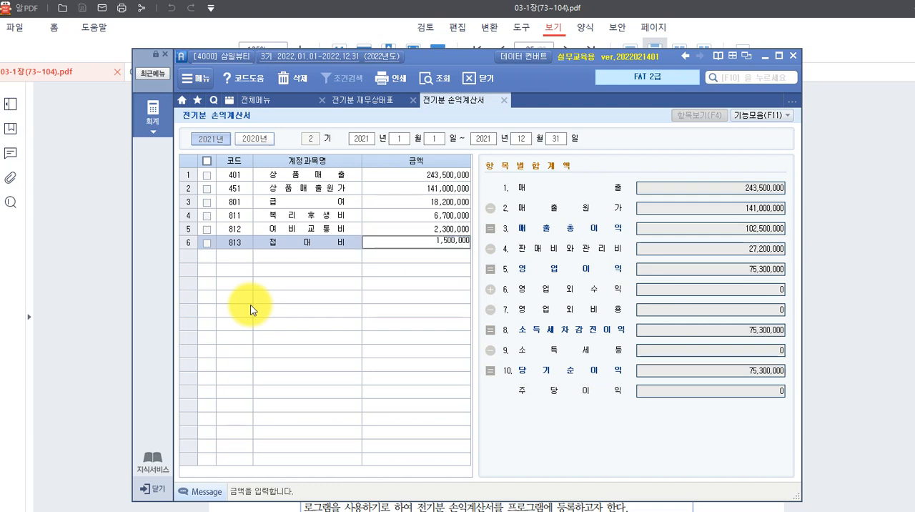
pyautogui.write('500,000')
pyautogui.press('Return')
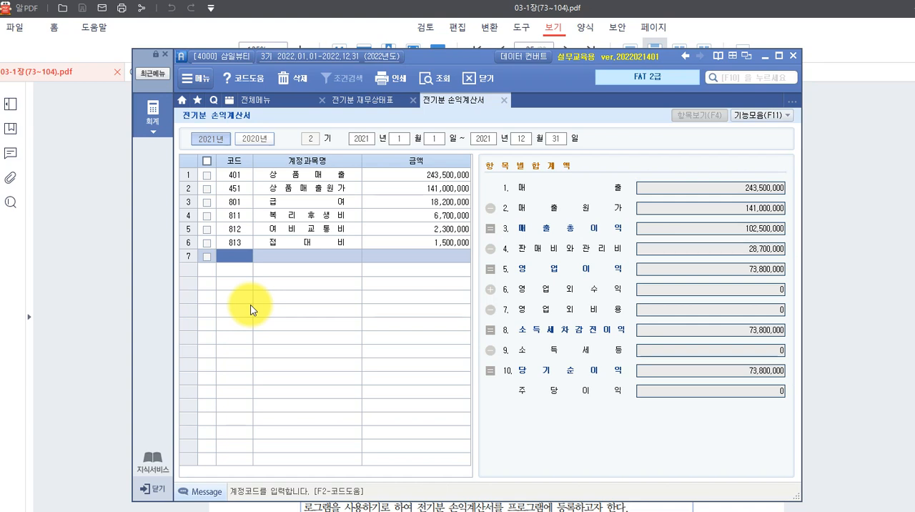
# Look up "통신" and add account 814 통신비 in row 7 with an amount of 1,100,000.
pyautogui.press('F2')
pyautogui.write('통시')
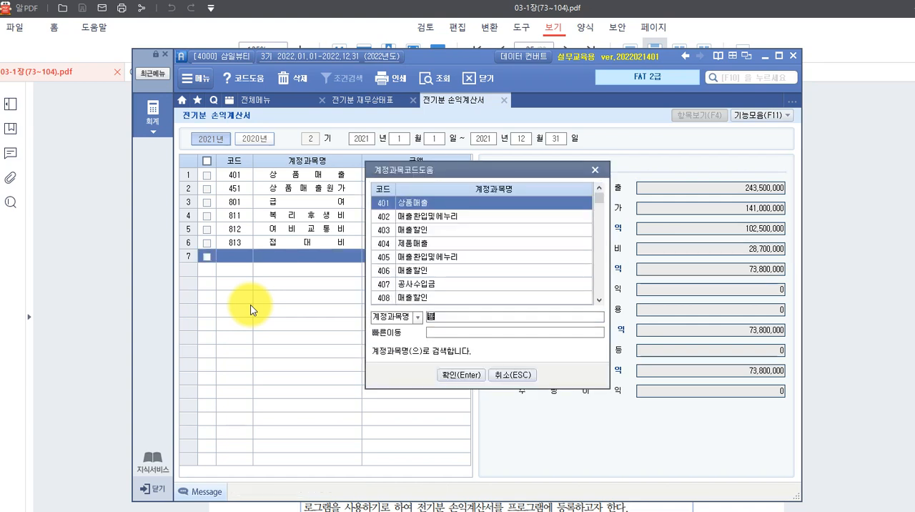
pyautogui.write('ㄴ')
pyautogui.press('Return')
pyautogui.press('Return')
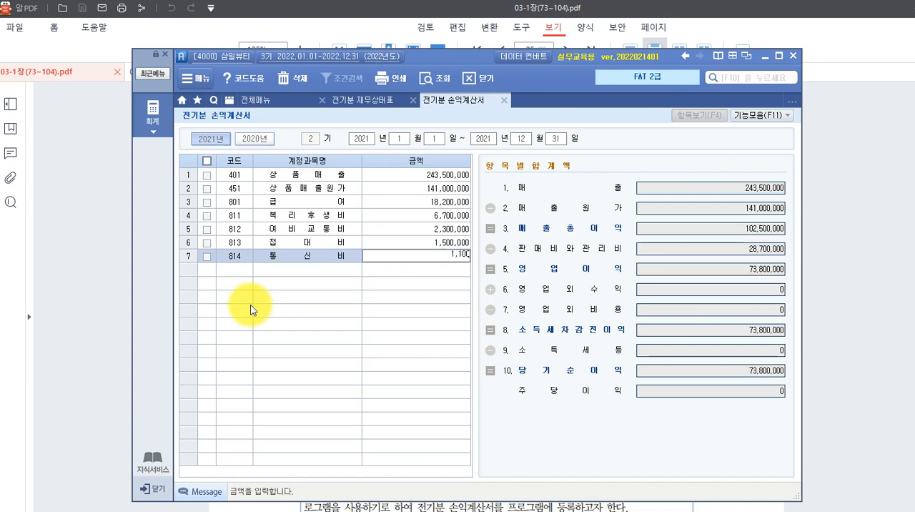
pyautogui.press('Return')
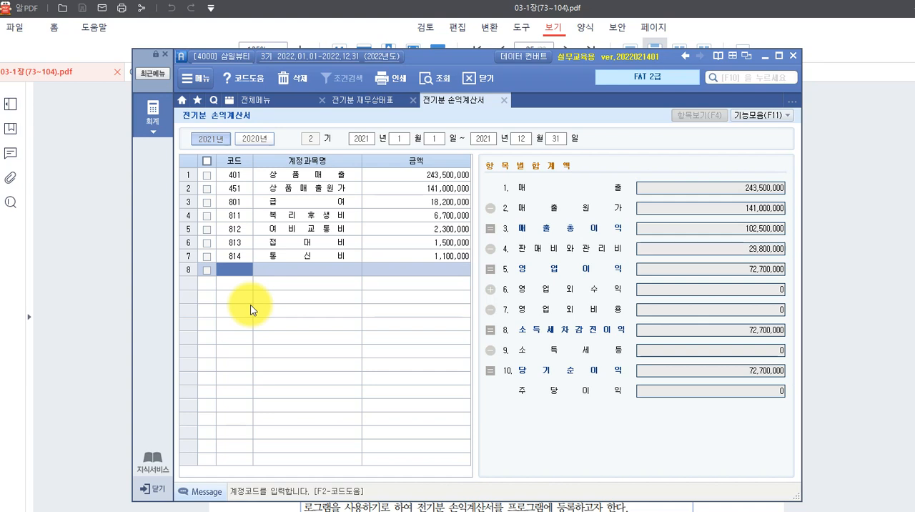
# Look up "세금과" and add account 817 세금과공과금 in row 8 with an amount of 500,000.
pyautogui.press('F2')
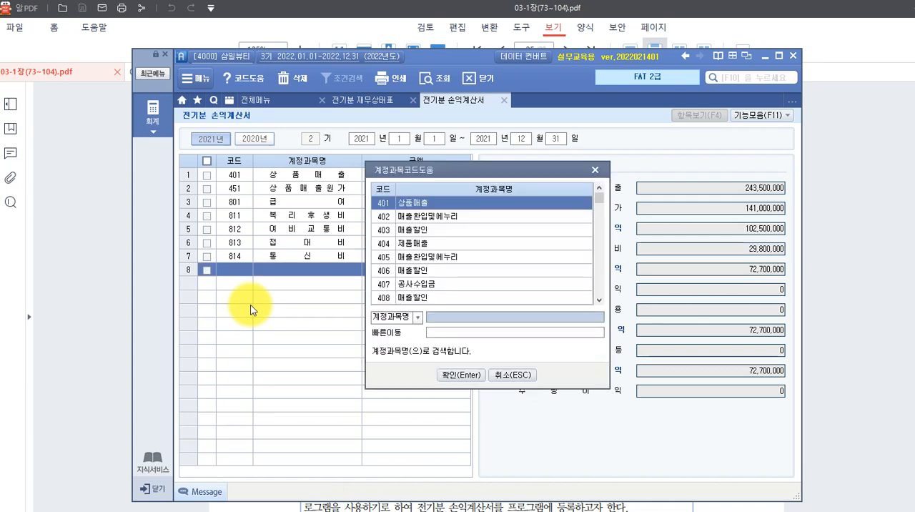
pyautogui.write('세금고')
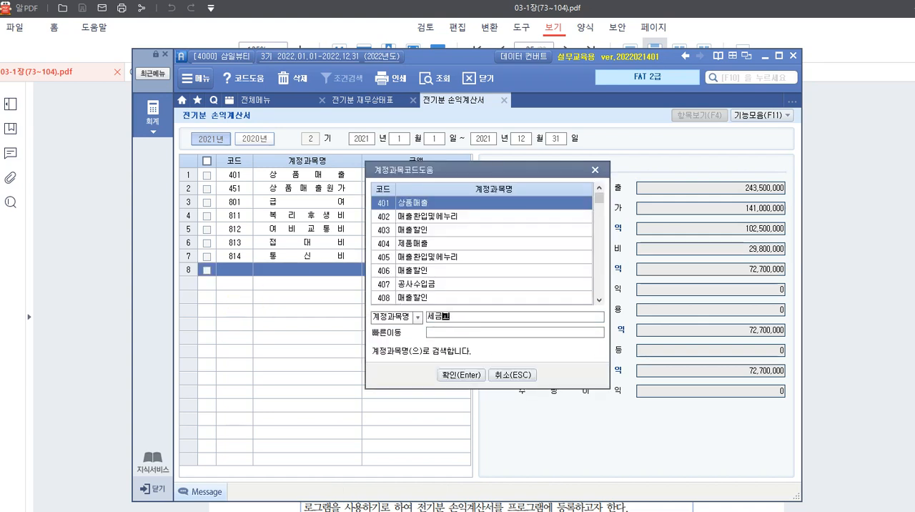
pyautogui.write('과')
pyautogui.press('Return')
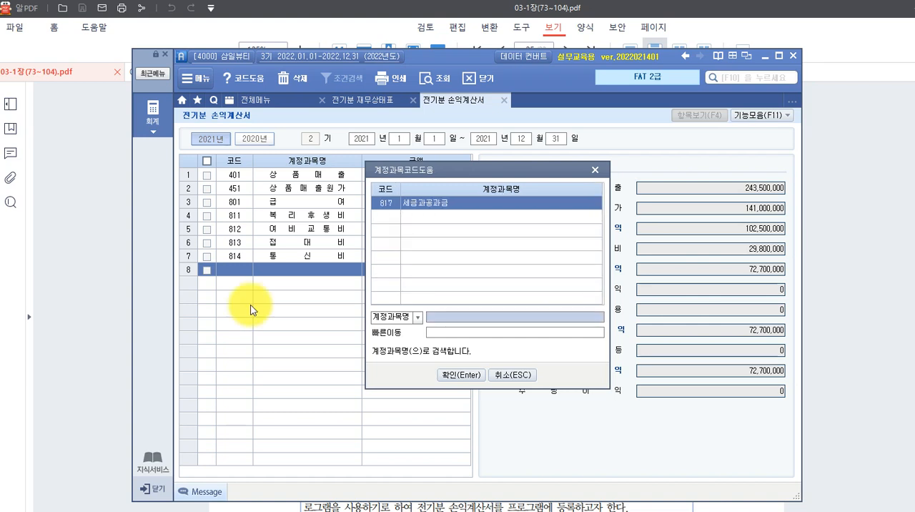
pyautogui.press('Return')
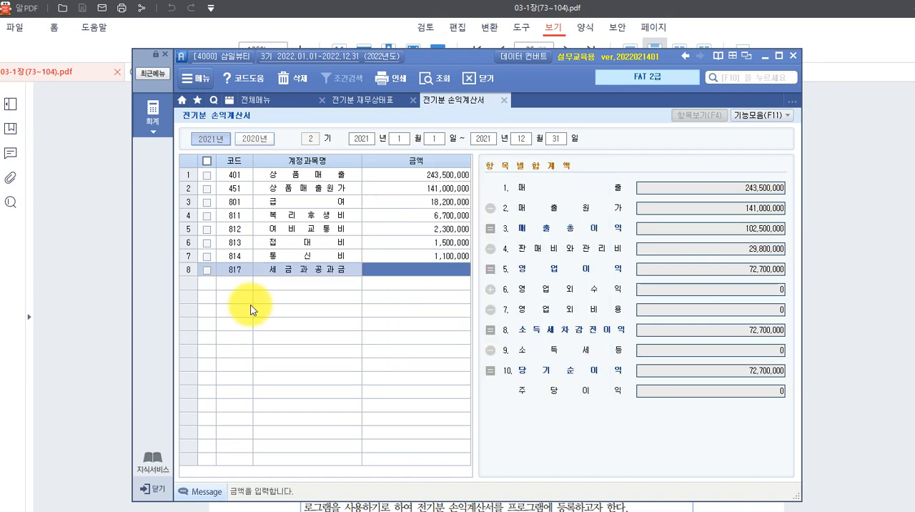
pyautogui.write('5000000')
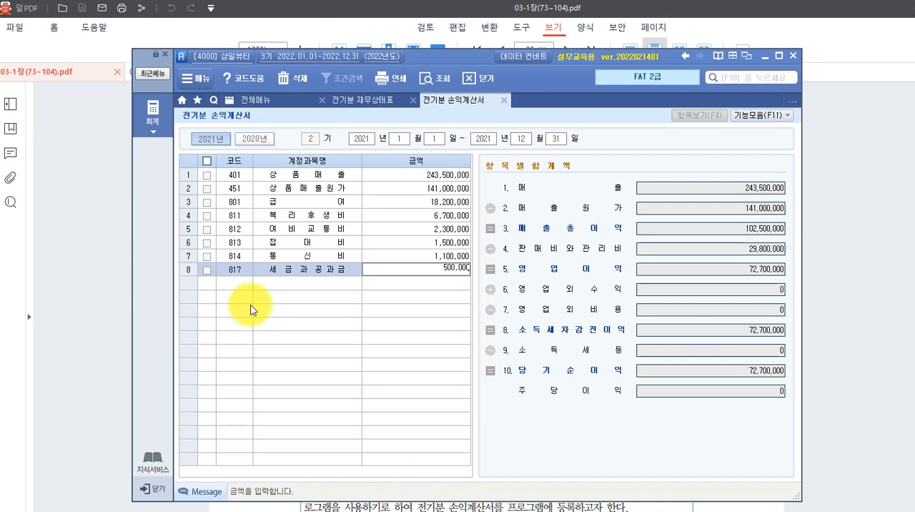
pyautogui.press('Return')
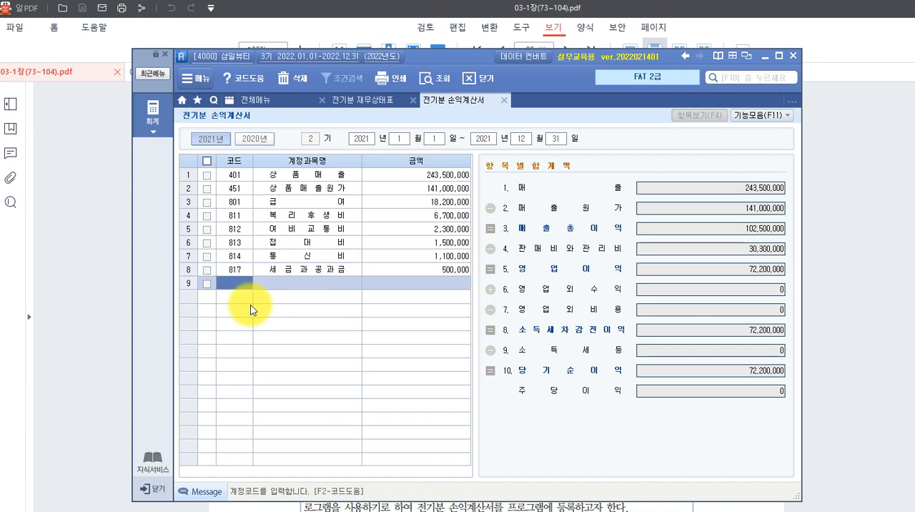
# Look up "감가" and add account 818 감가상각비 in row 9 with an amount of 9,860,000.
pyautogui.write('검개')
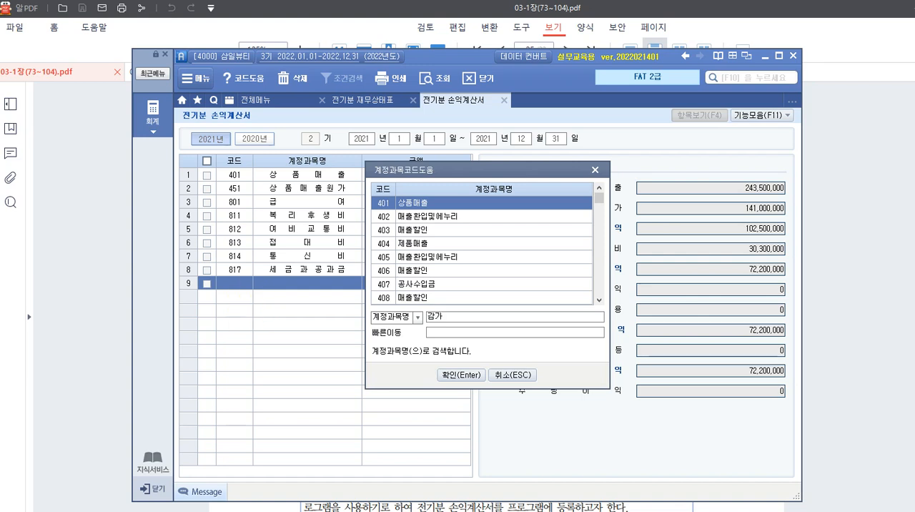
pyautogui.press('Return')
pyautogui.press('Return')
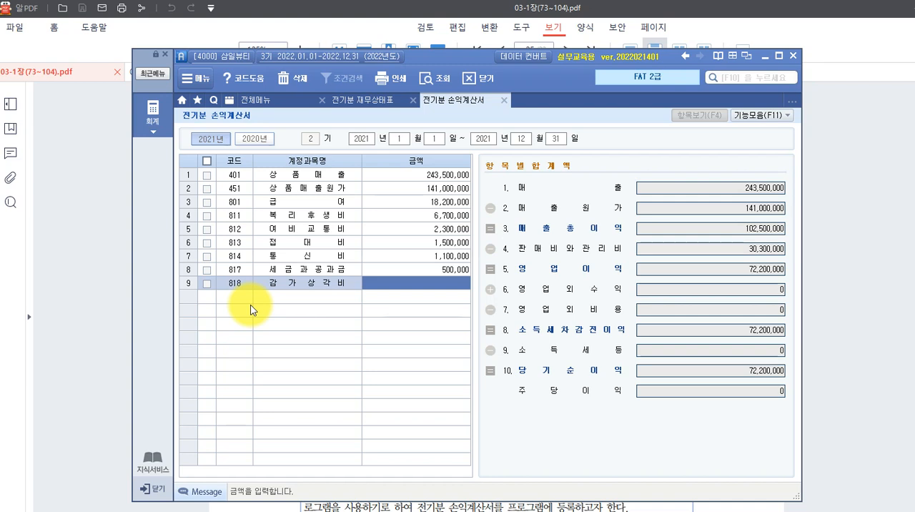
pyautogui.write('9860000')
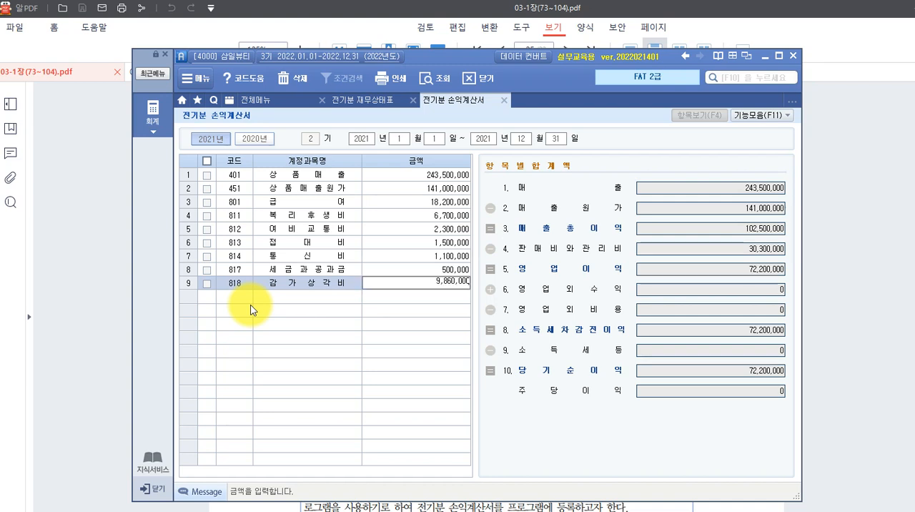
pyautogui.press('Return')
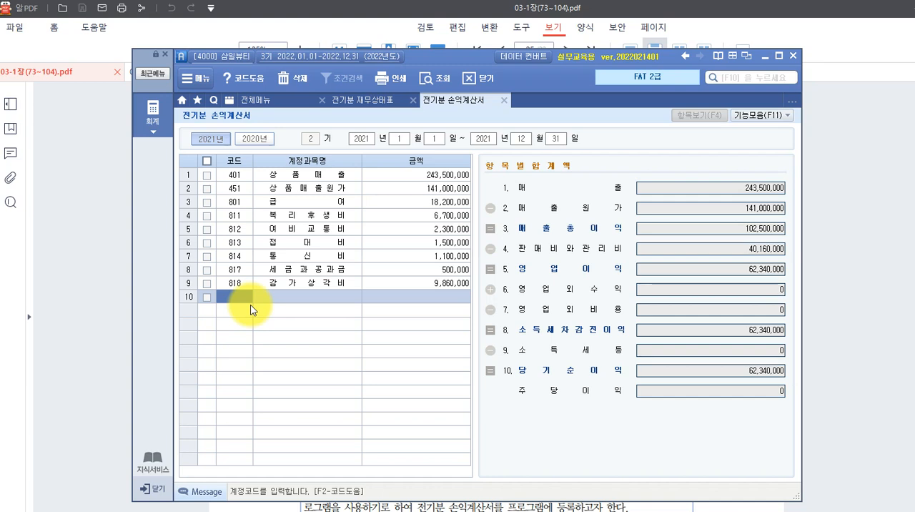
# Look up "임차료" and add account 819 임차료 in row 10 with an amount of 2,400,000.
pyautogui.write('임')
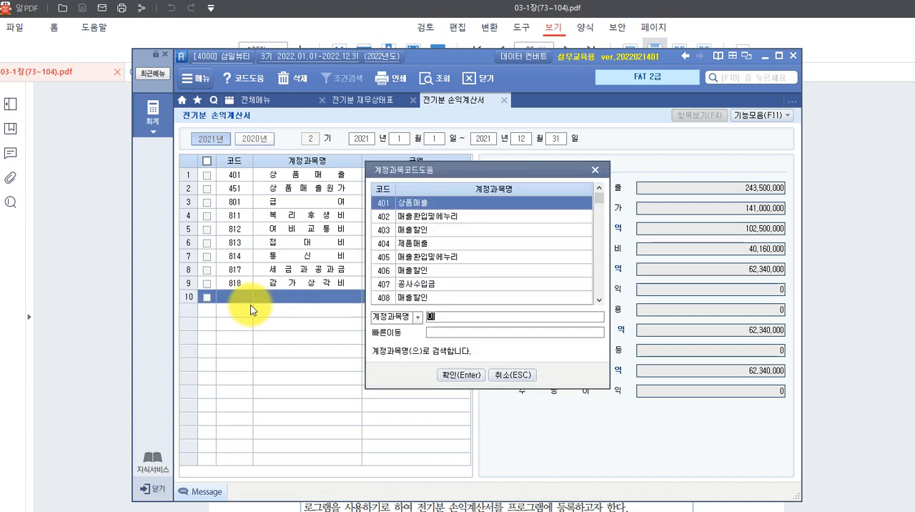
pyautogui.write('차료')
pyautogui.press('Return')
pyautogui.press('Return')
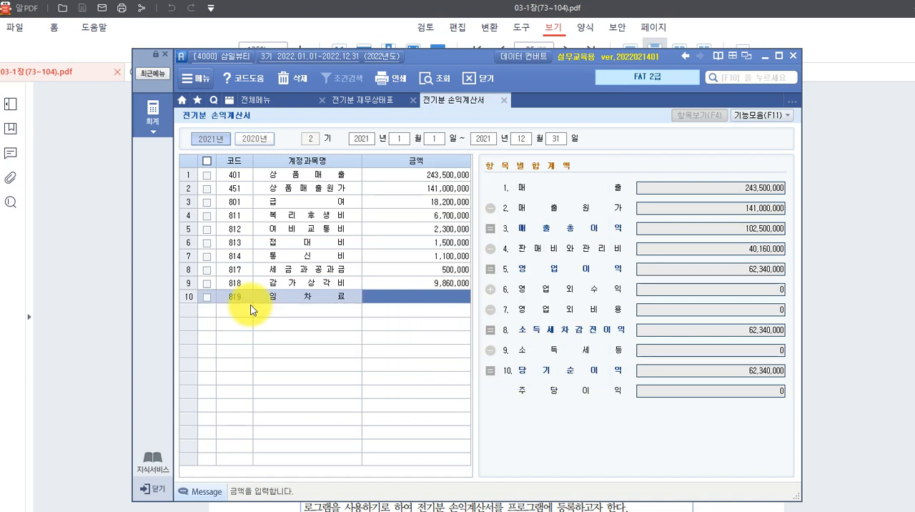
pyautogui.write('2400000')
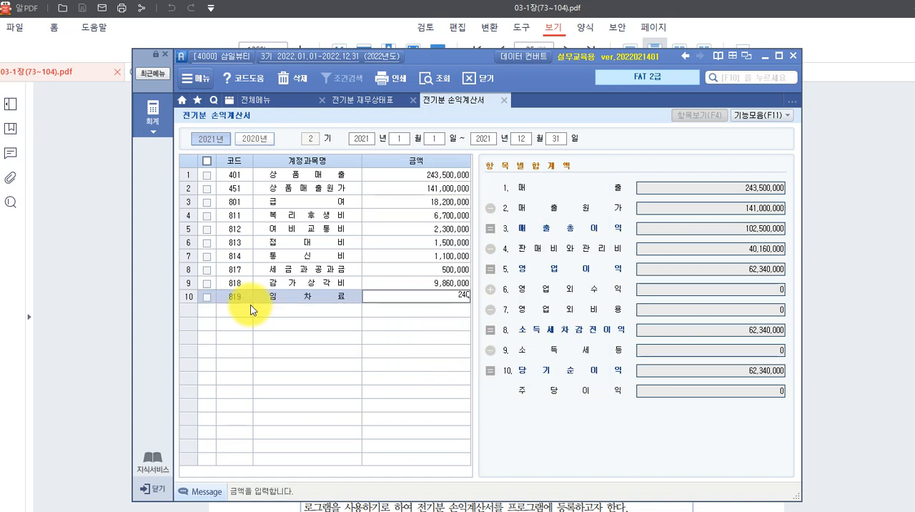
pyautogui.press('Return')
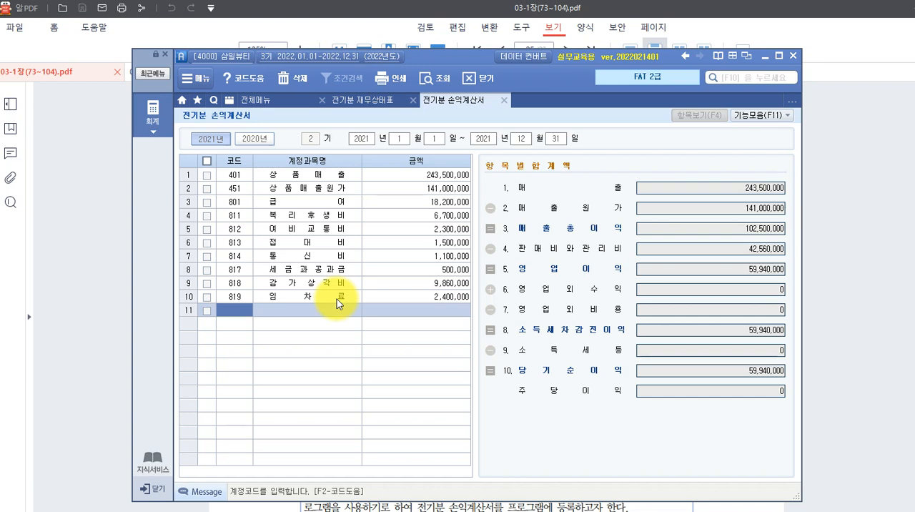
# Add account 830 소모품비 in row 11 with an amount of 820,000.
pyautogui.write('830')
pyautogui.press('Return')
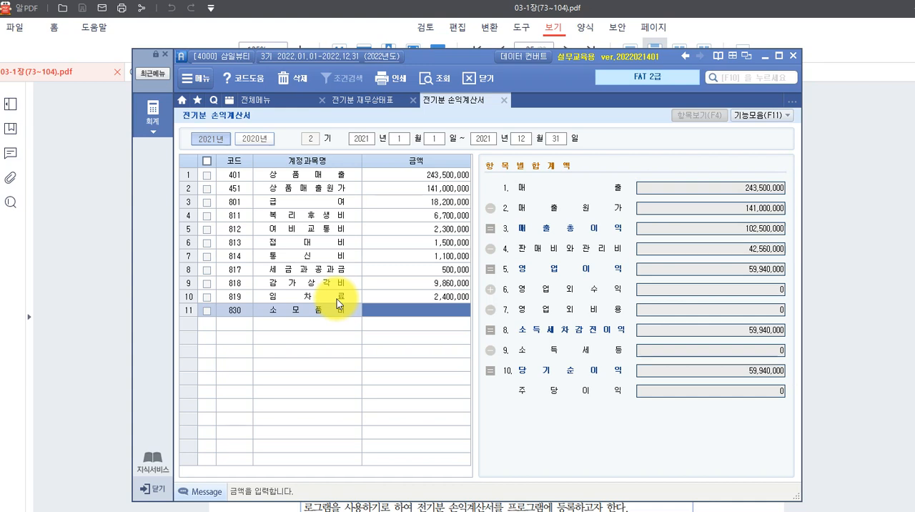
pyautogui.write('8200000')
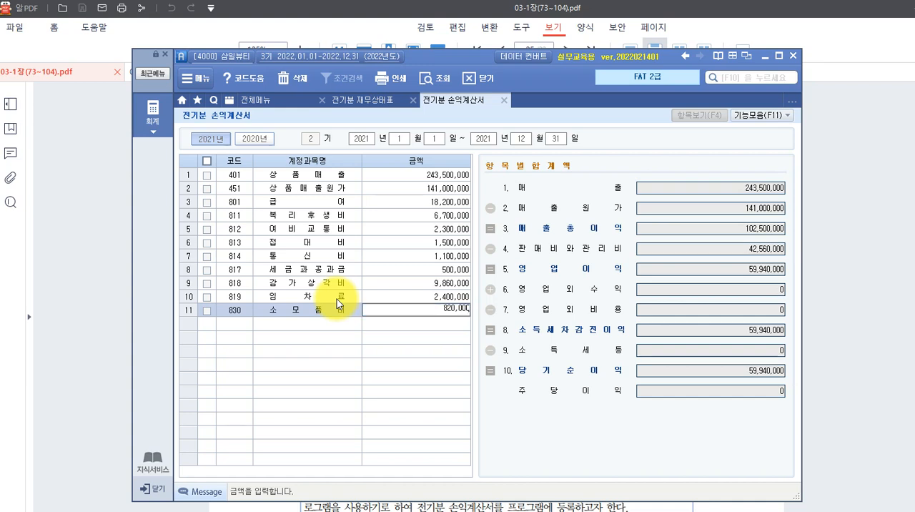
pyautogui.press('Return')
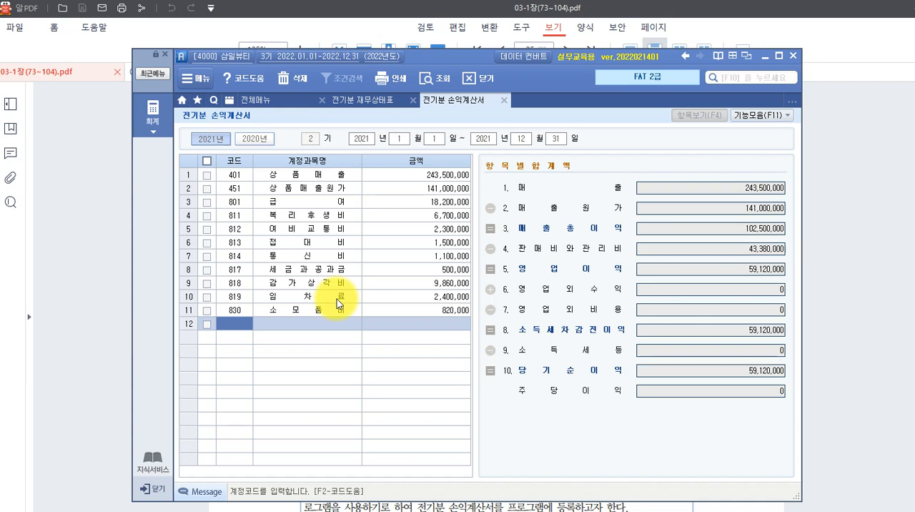
# Add account 931 이자비용 in row 12 with an amount of 4,120,000.
pyautogui.write('931')
pyautogui.press('Return')
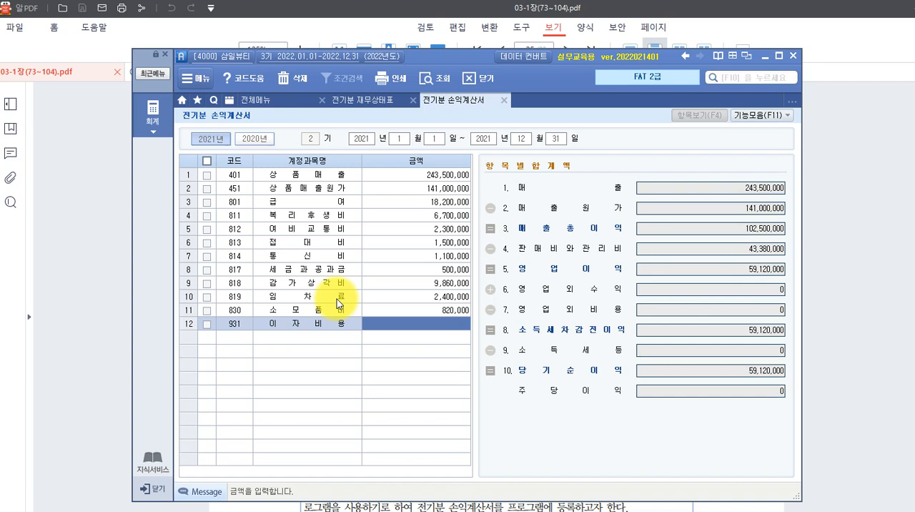
pyautogui.write('4120000')
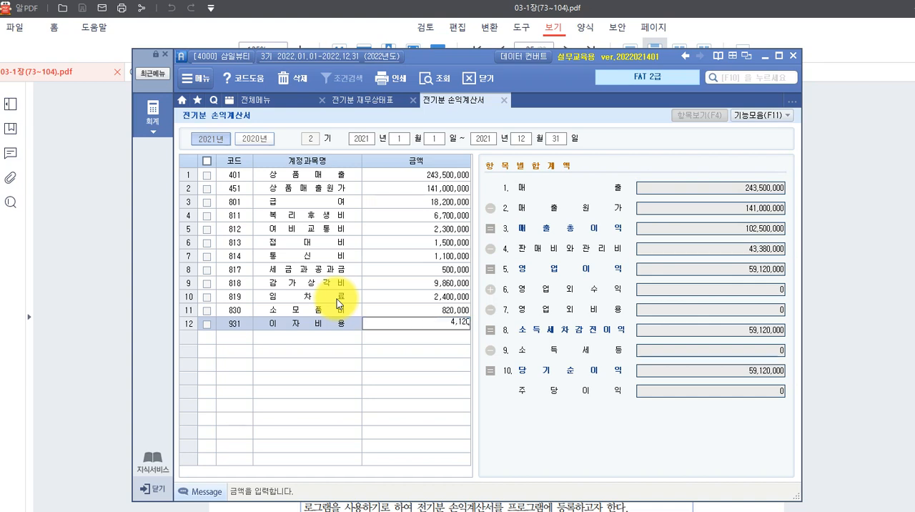
pyautogui.press('Return')
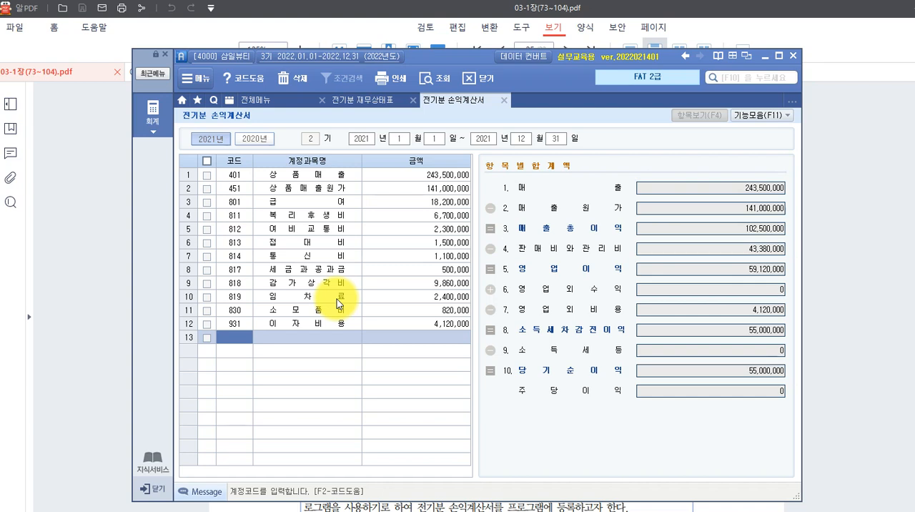
# Add account 999 소득세등 in row 13 without an amount and check the 당기순이익 total.
pyautogui.write('999')
pyautogui.press('Return')
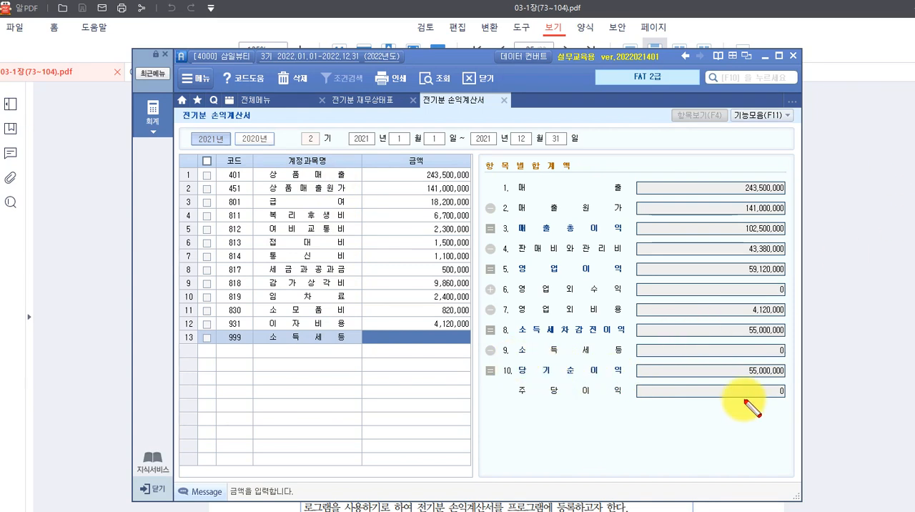
pyautogui.moveTo(510, 357); pyautogui.dragTo(626, 383)
pyautogui.moveTo(730, 356)
pyautogui.mouseDown()
pyautogui.moveTo(760, 368)
pyautogui.moveTo(765, 388)
pyautogui.mouseUp()
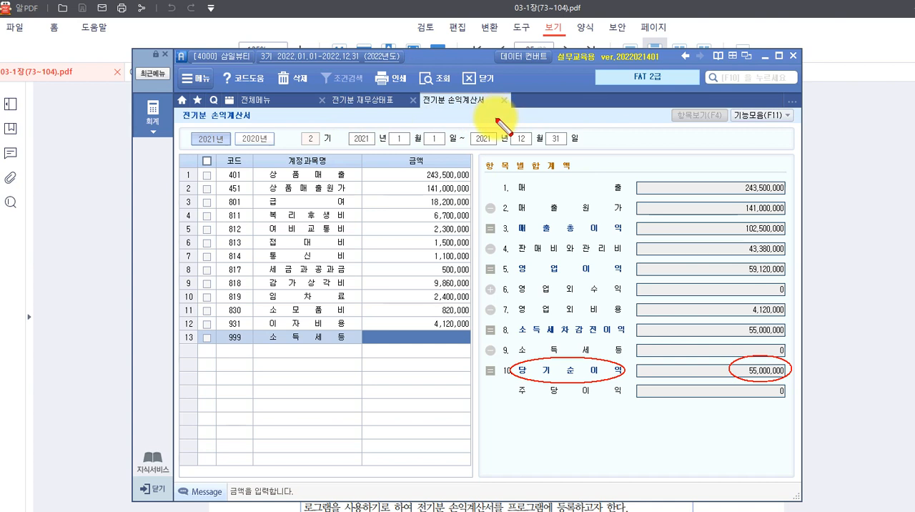
pyautogui.press('Escape')
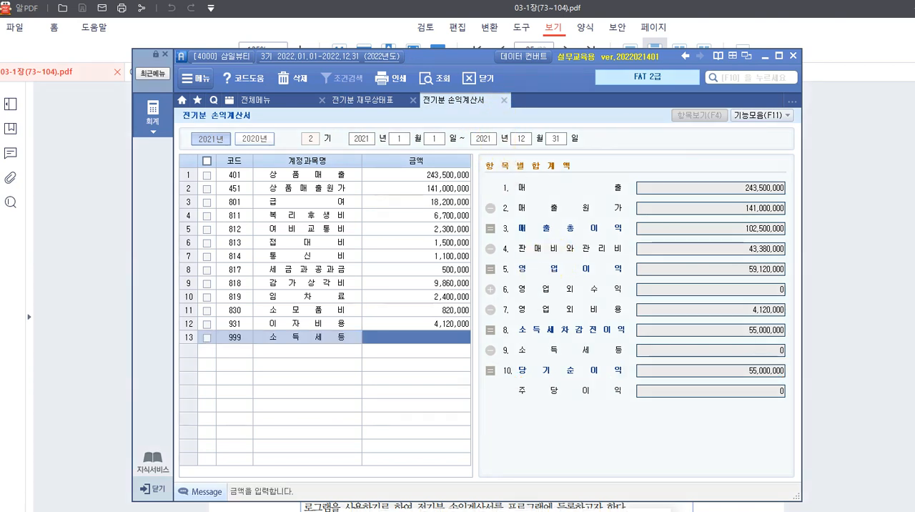
# Switch to the textbook in 알PDF and read the 전기분 손익계산서 solution and its 수행 tip on page 98.
pyautogui.click(433, 511)
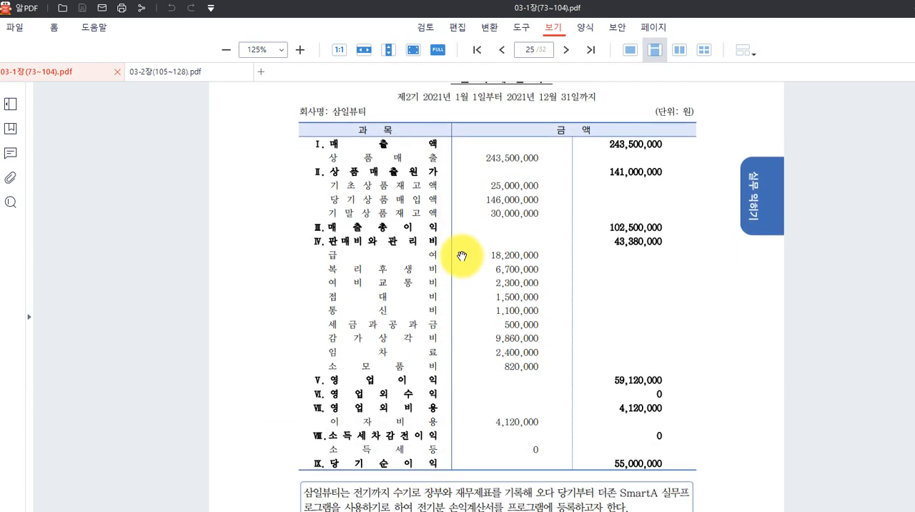
pyautogui.scroll(-1, 462, 255)
pyautogui.scroll(-10, 462, 256)
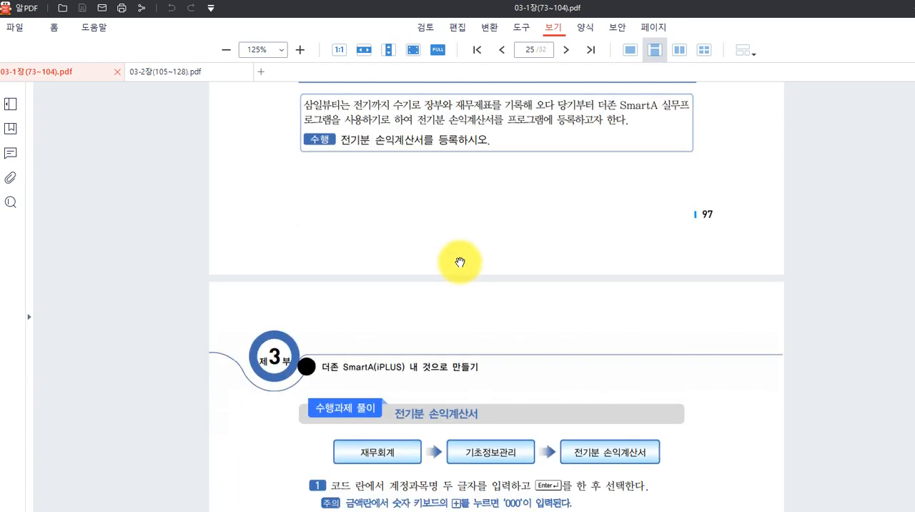
pyautogui.scroll(-3, 461, 262)
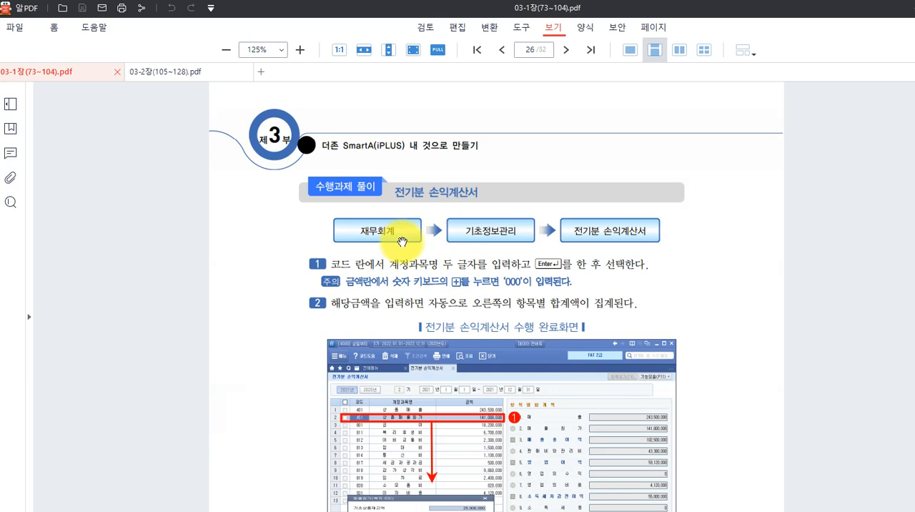
pyautogui.scroll(-1, 422, 236)
pyautogui.scroll(-1, 434, 224)
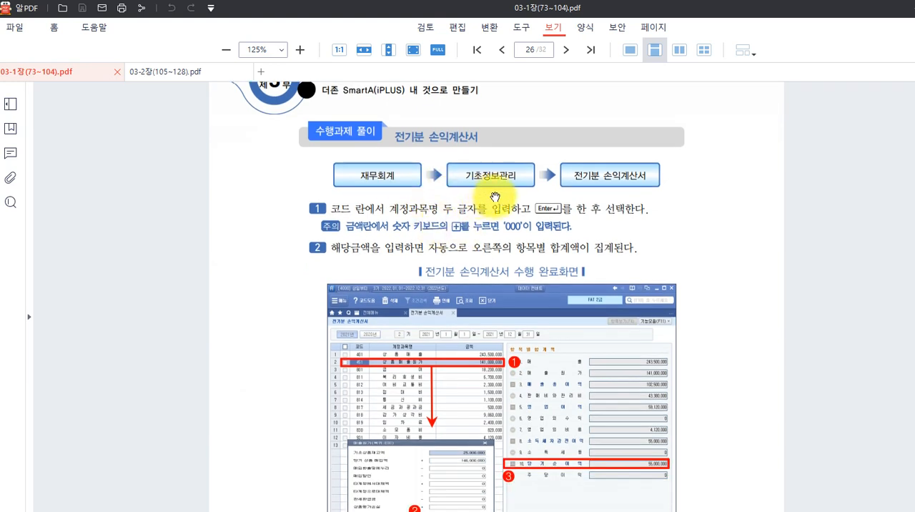
pyautogui.scroll(-5, 494, 197)
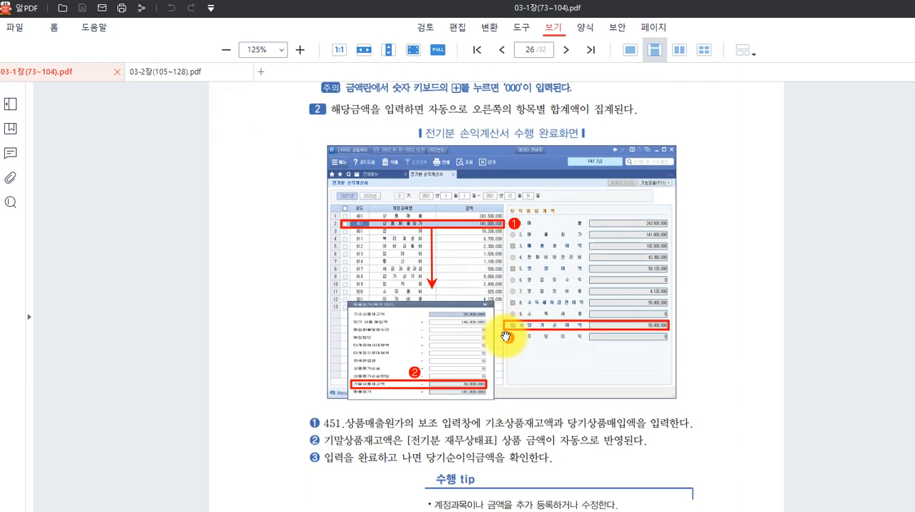
pyautogui.scroll(-3, 506, 336)
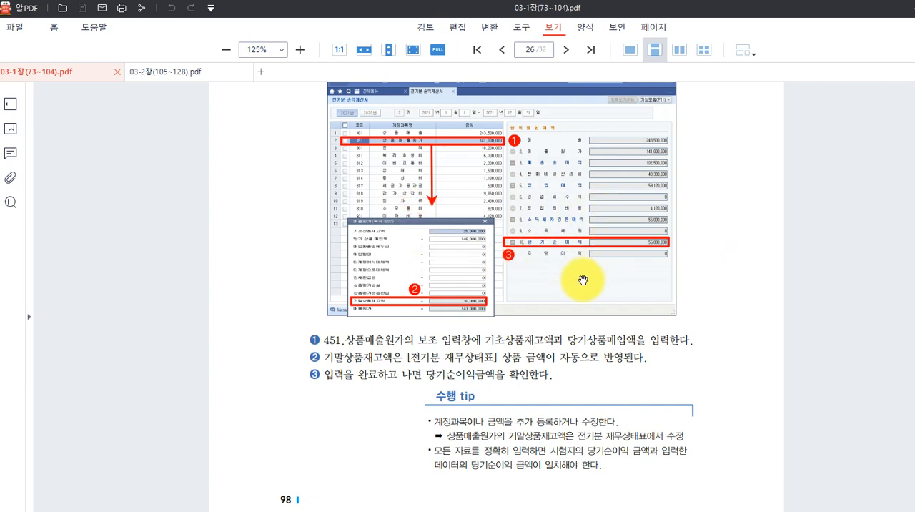
pyautogui.scroll(-3, 569, 293)
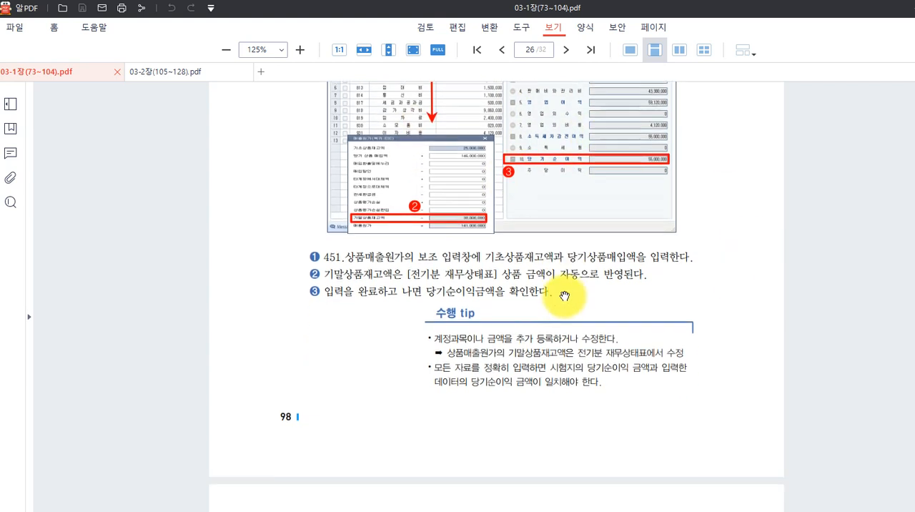
# Read the textbook's 거래처별초기이월 explanation and the exercise table of 삼일뷰티's opening balances by customer.
pyautogui.scroll(-14, 579, 286)
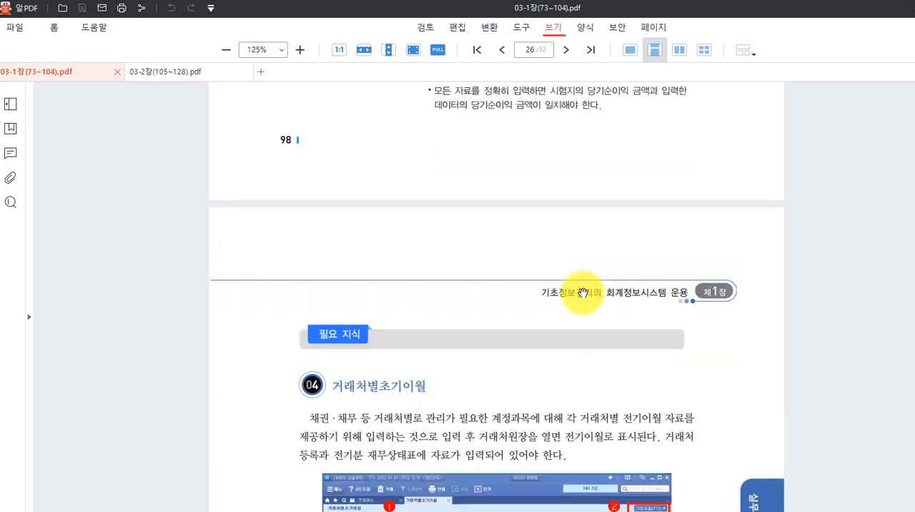
pyautogui.scroll(-5, 584, 293)
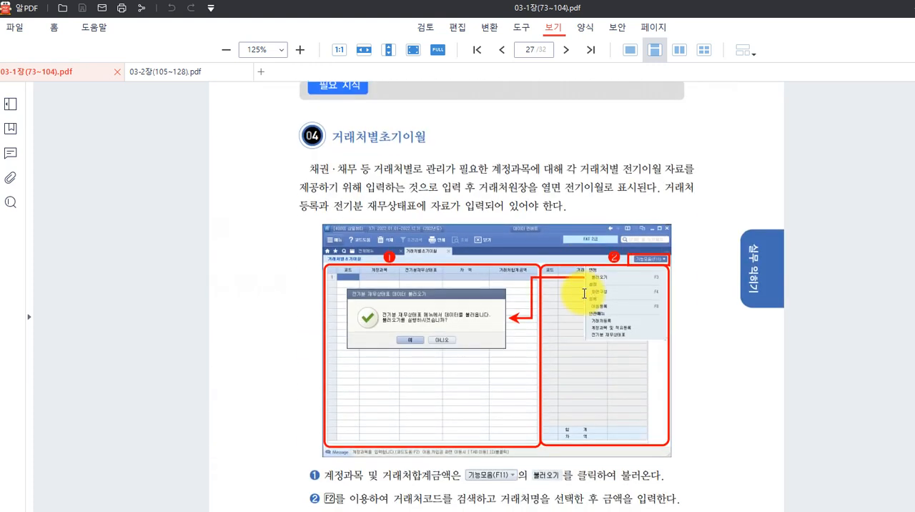
pyautogui.scroll(-1, 584, 293)
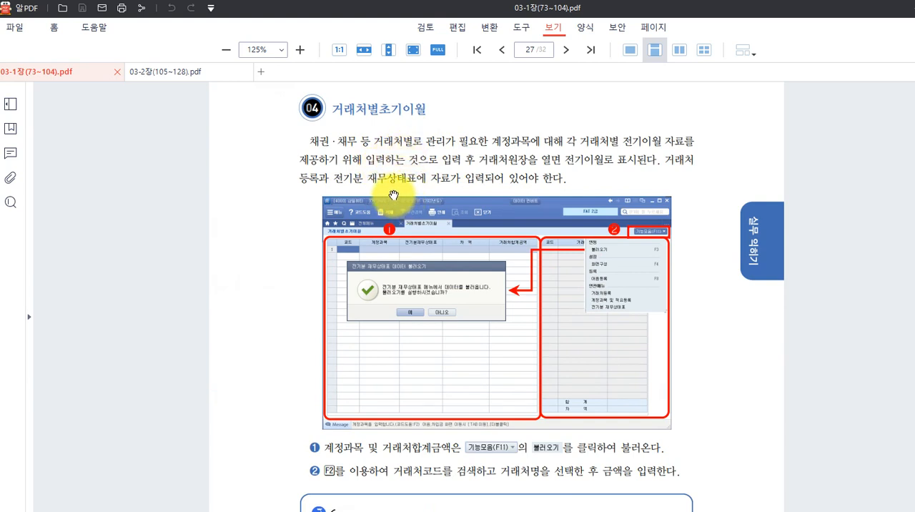
pyautogui.scroll(-8, 411, 214)
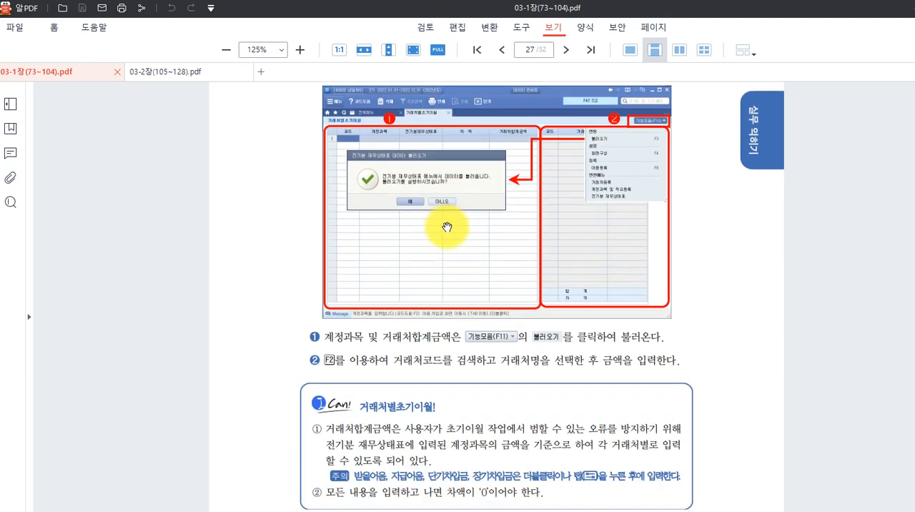
pyautogui.scroll(-20, 450, 229)
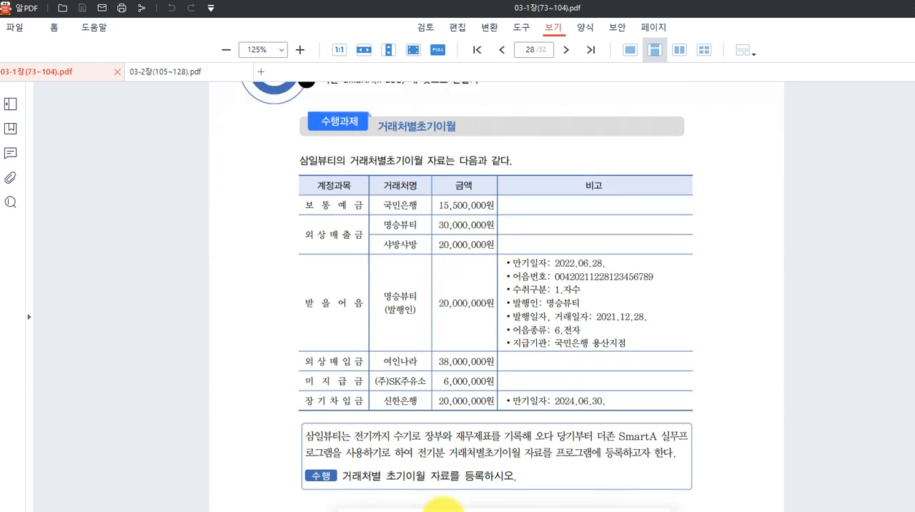
# Switch back to Smart A and open the 거래처별초기이월 screen under 기초정보관리.
pyautogui.click(490, 510)
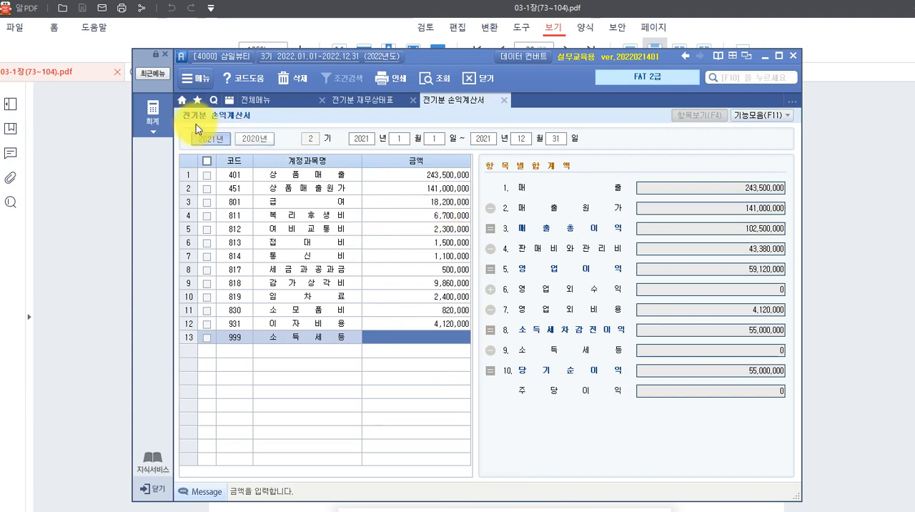
pyautogui.click(150, 114)
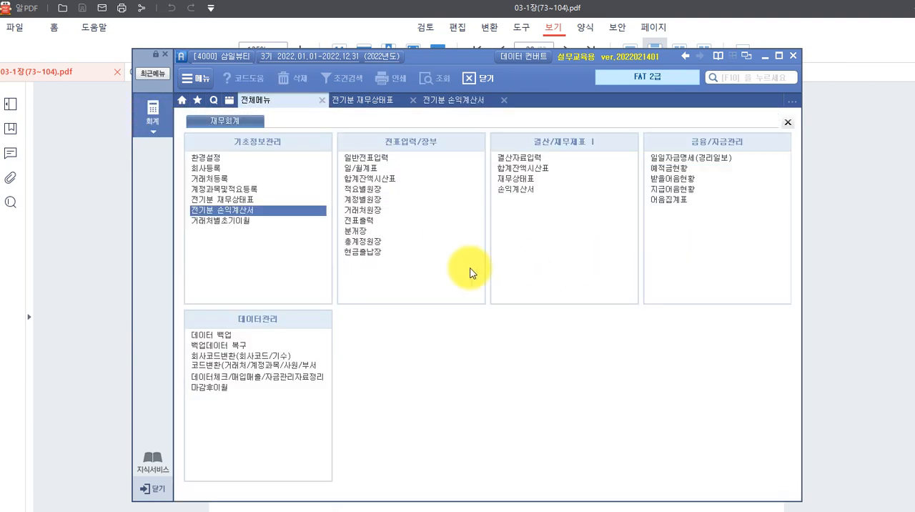
pyautogui.click(244, 224)
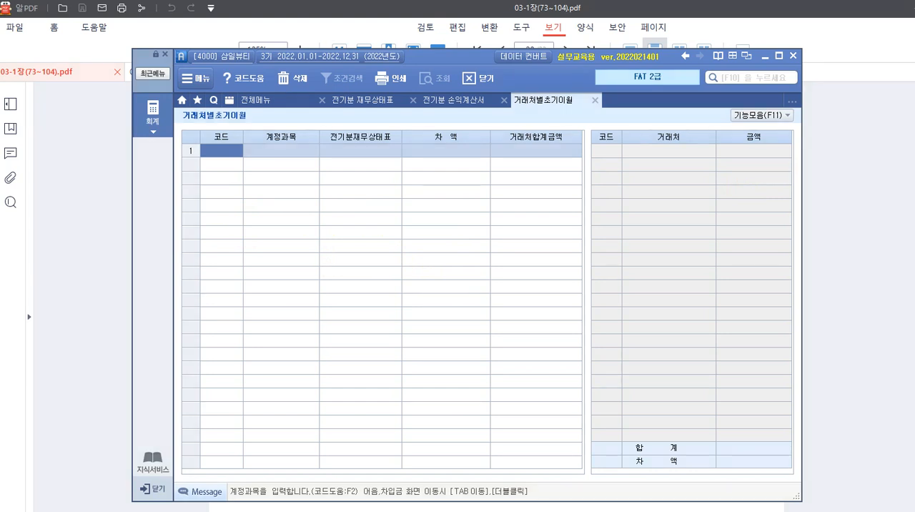
pyautogui.click(207, 223)
pyautogui.write('ㅇ외상매출')
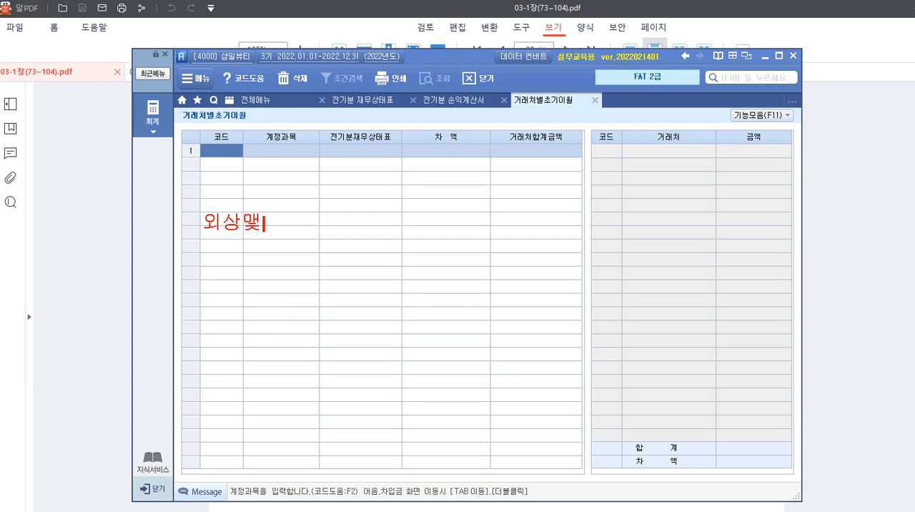
pyautogui.write('금')
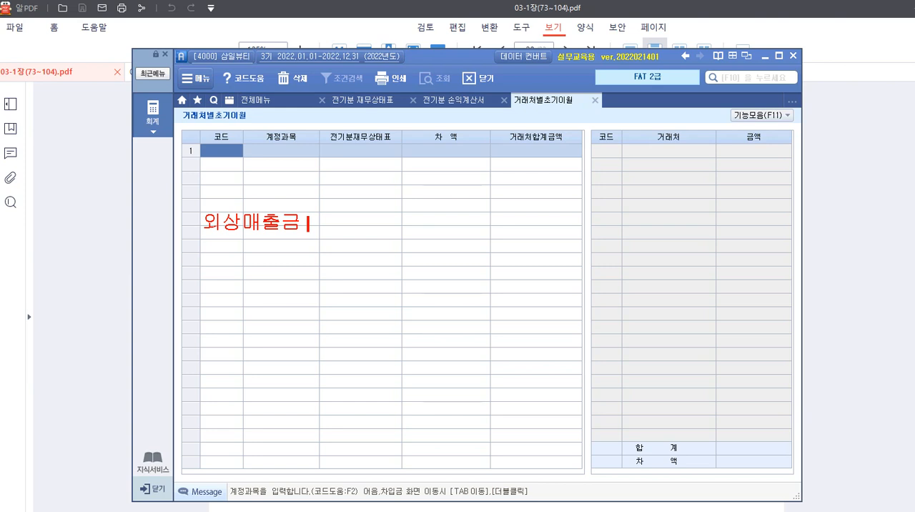
pyautogui.write('50,000,000')
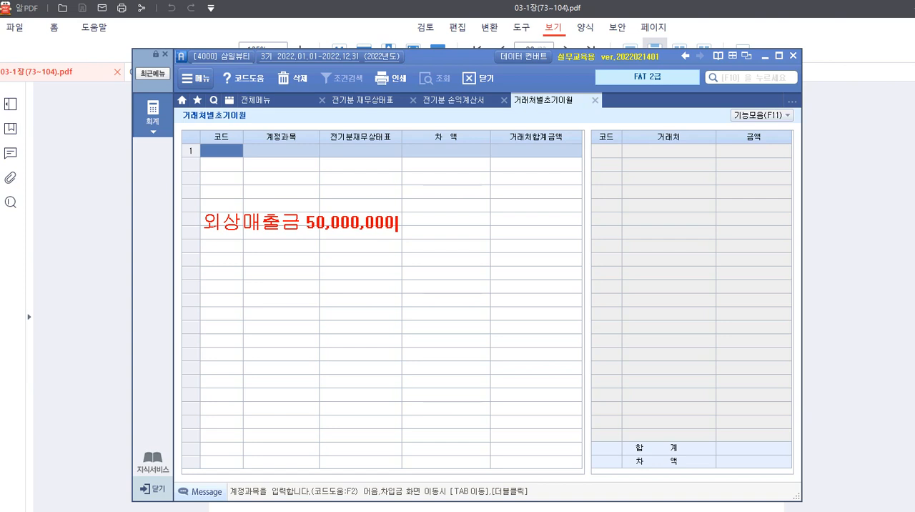
pyautogui.write('  ㅡ> ?')
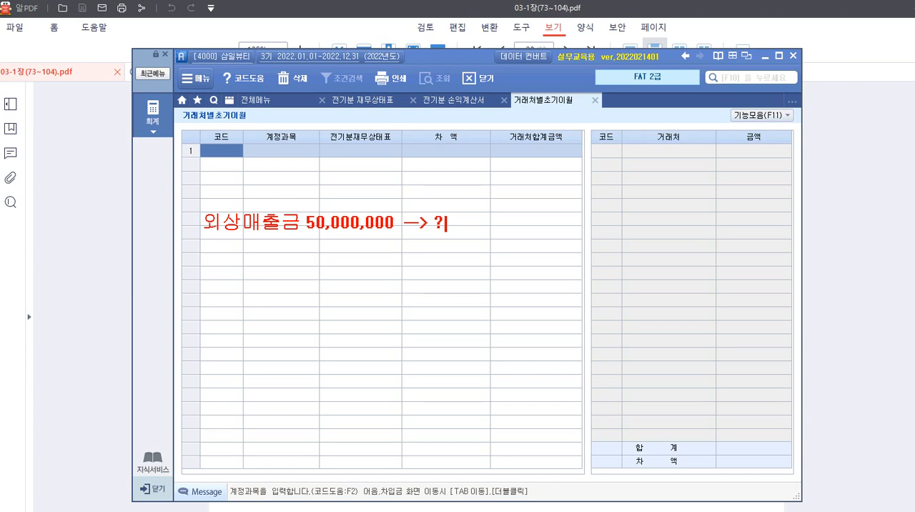
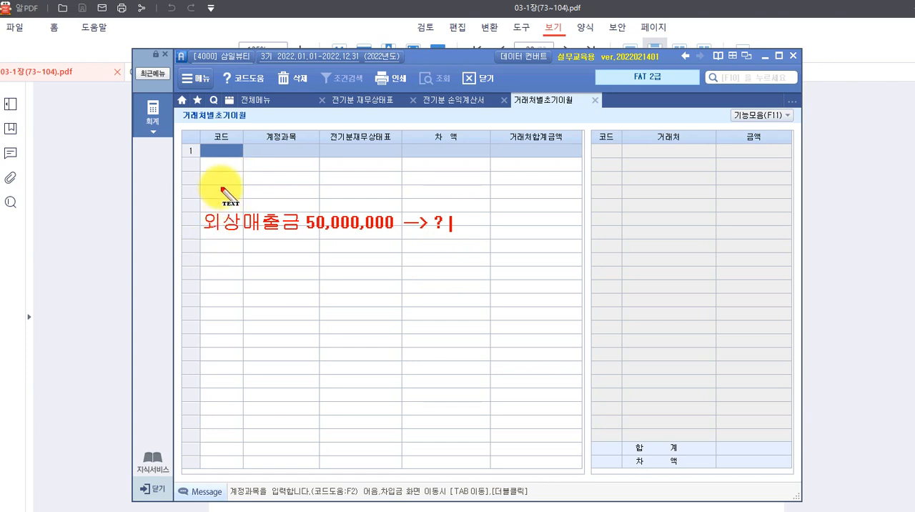
# Switch to the textbook in 알PDF to review the 거래처별초기이월 exercise table, and return to Smart A.
pyautogui.press('Escape')
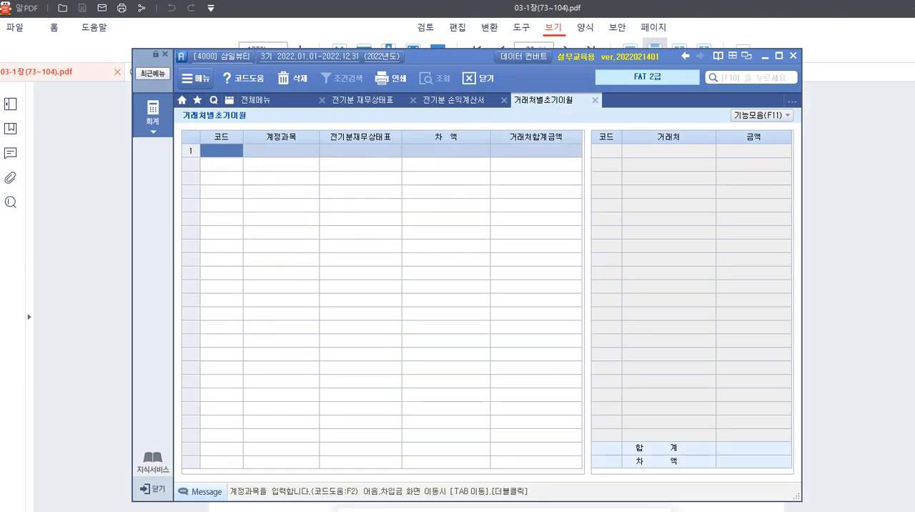
pyautogui.hotkey('alt', 'Tab')
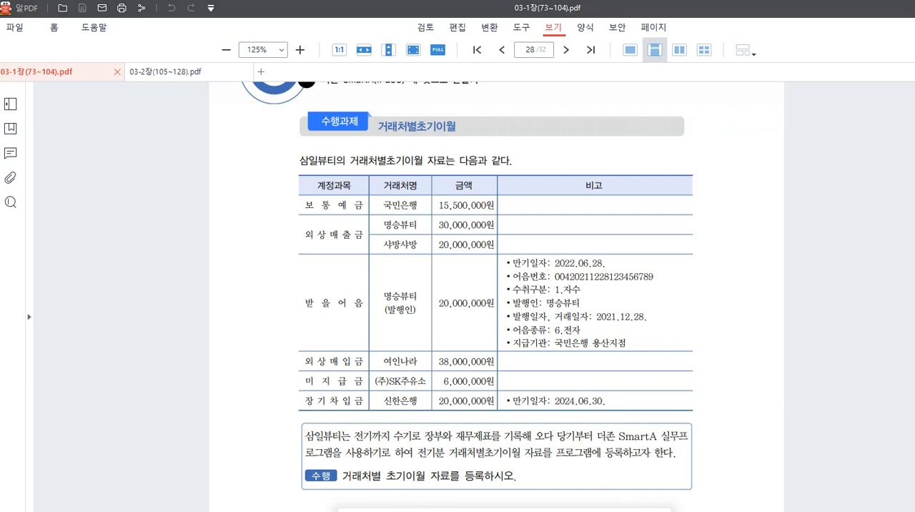
pyautogui.hotkey('alt', 'Tab')
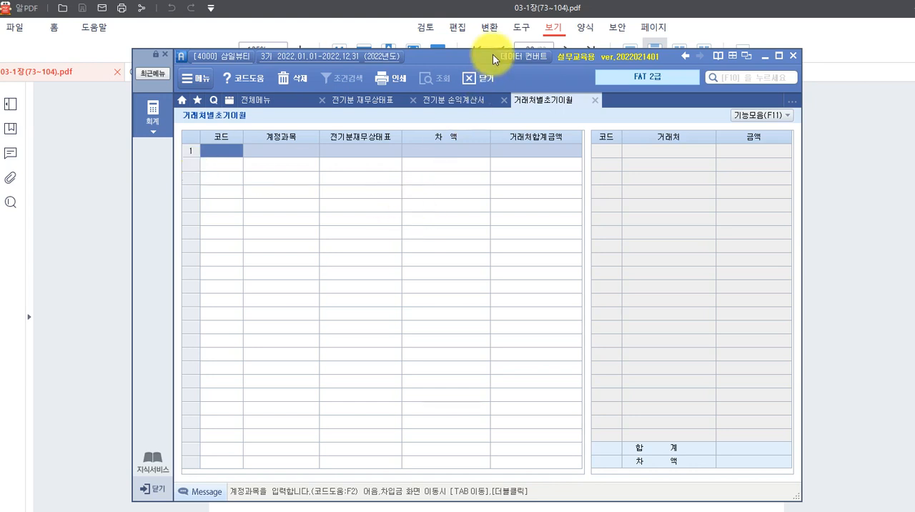
# Load the account balances from 전기분 재무상태표 into the 거래처별초기이월 screen.
pyautogui.click(744, 125)
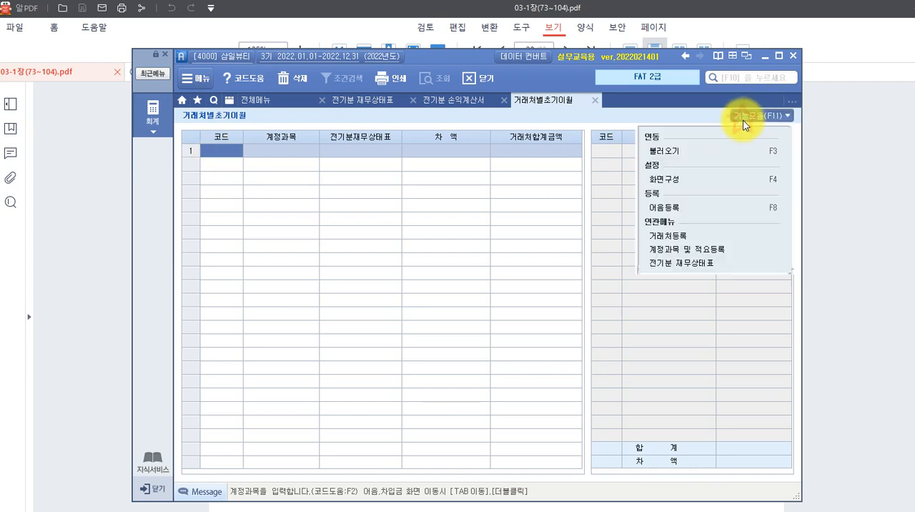
pyautogui.click(665, 153)
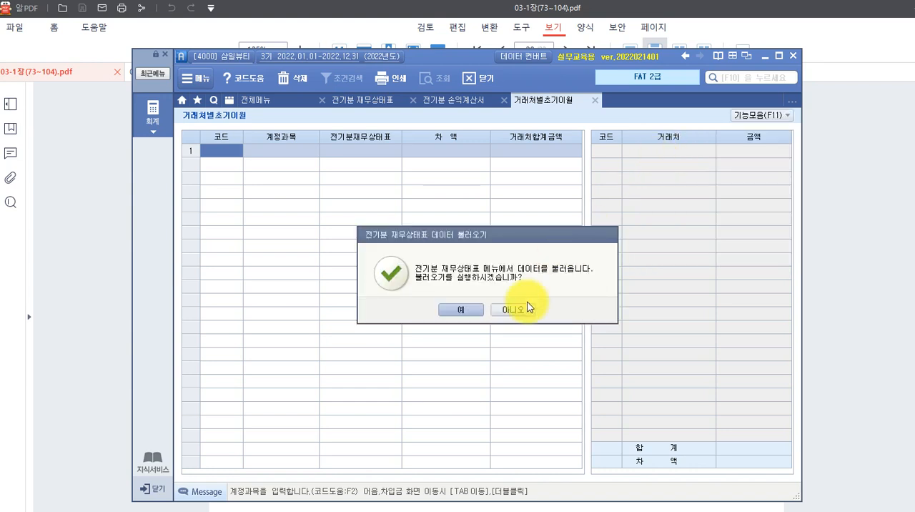
pyautogui.click(464, 310)
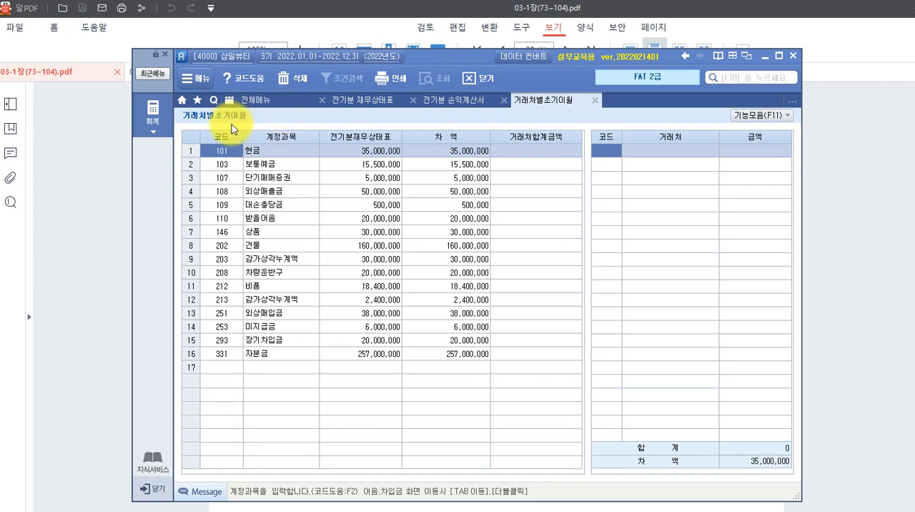
# Register 국민은행(보통) as the customer for 보통예금 with an amount of 15,500,000, searching for it by 국민.
pyautogui.click(246, 163)
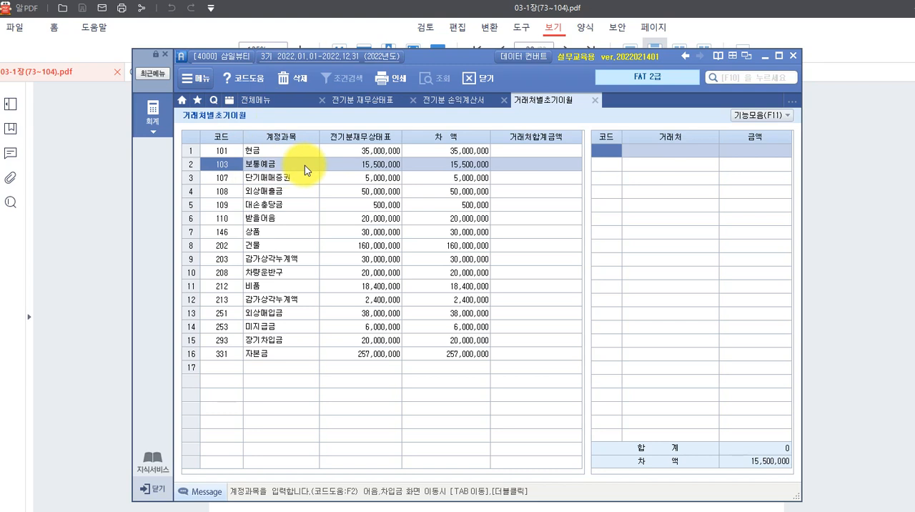
pyautogui.click(263, 168)
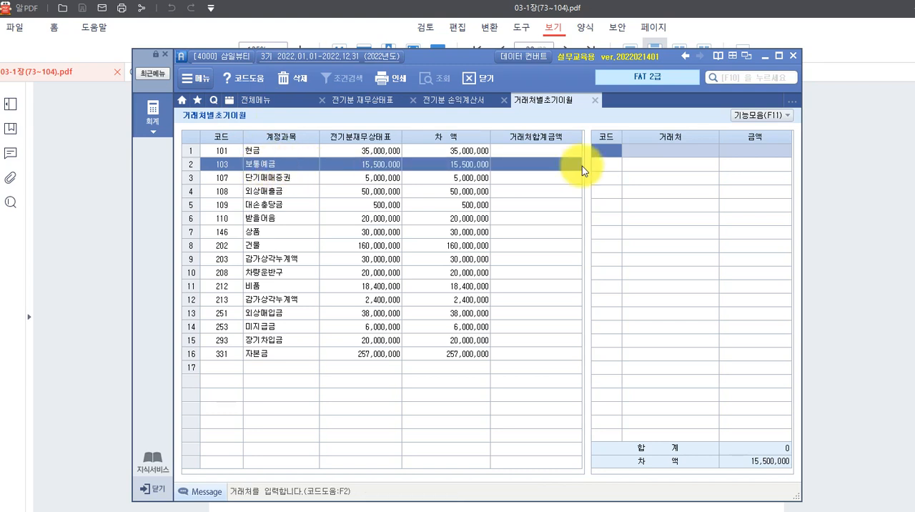
pyautogui.click(611, 152)
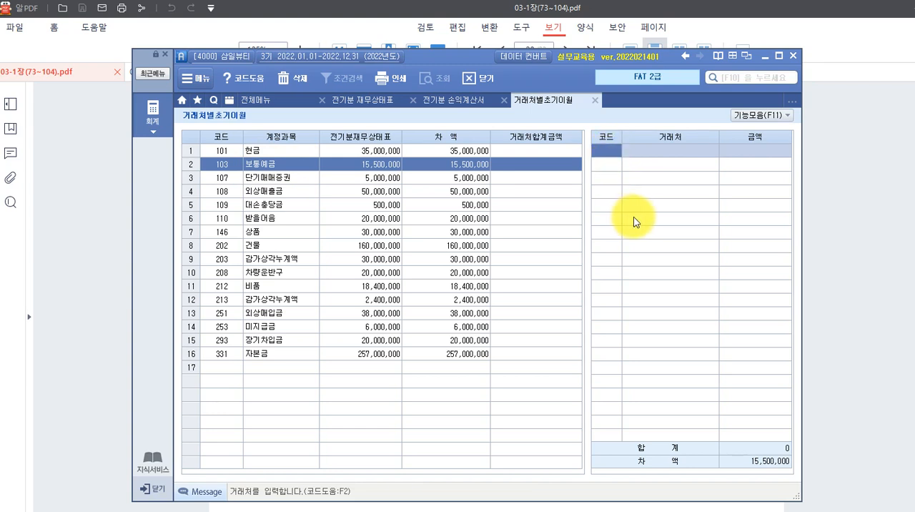
pyautogui.press('F2')
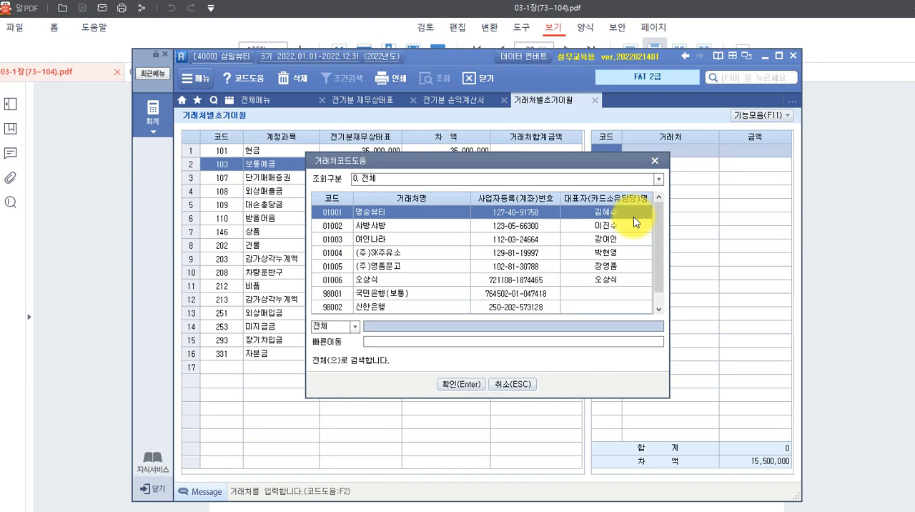
pyautogui.write('국민')
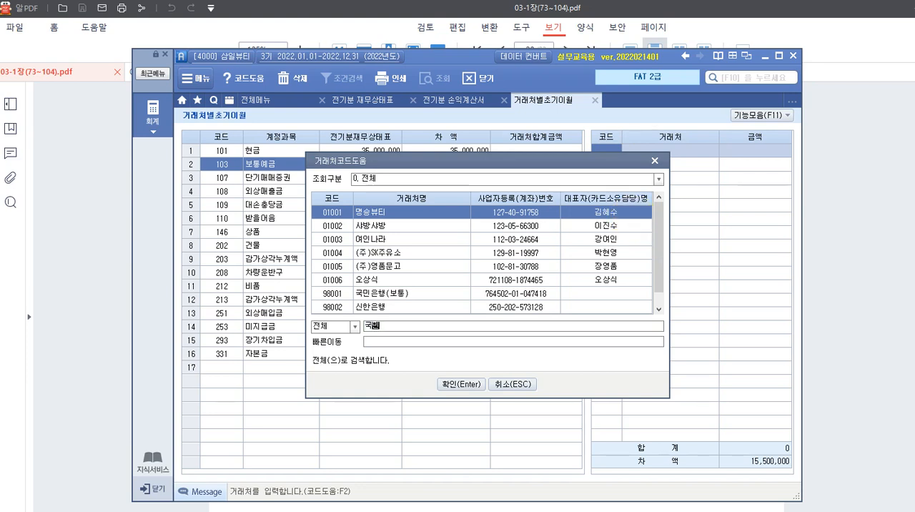
pyautogui.press('Return')
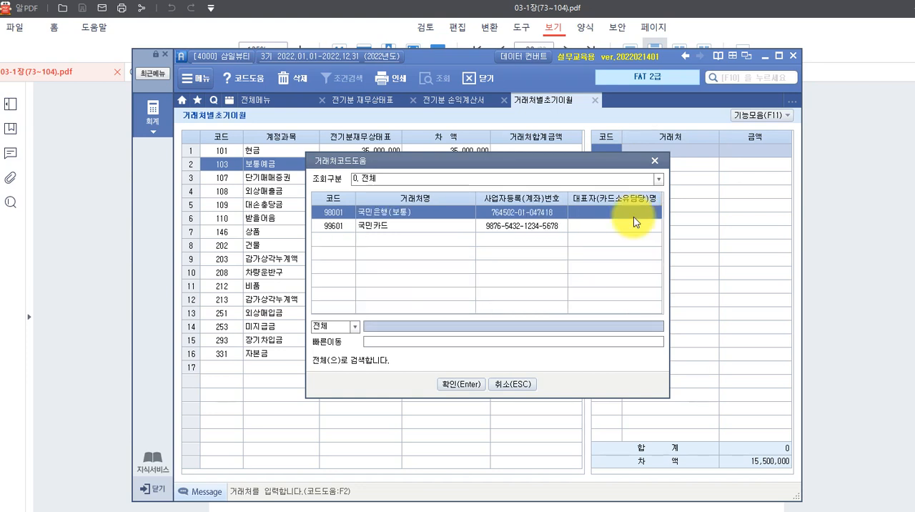
pyautogui.press('Return')
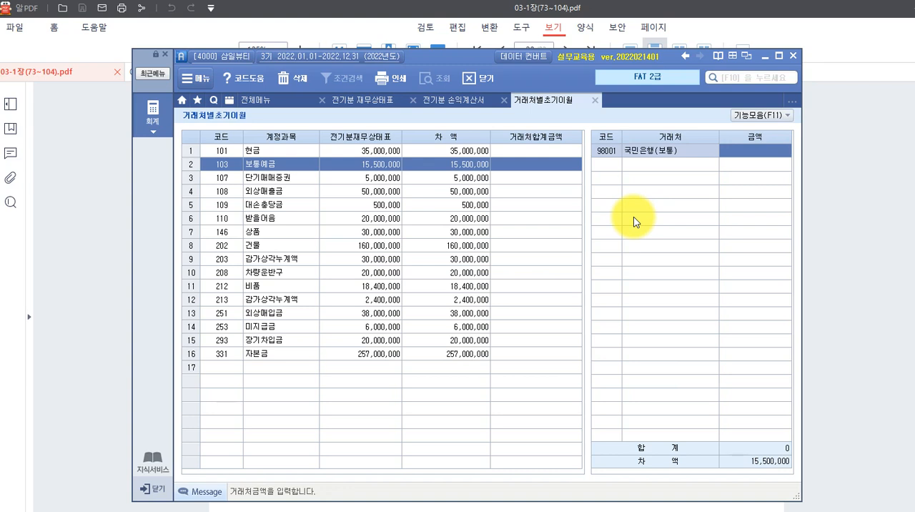
pyautogui.write('15500000')
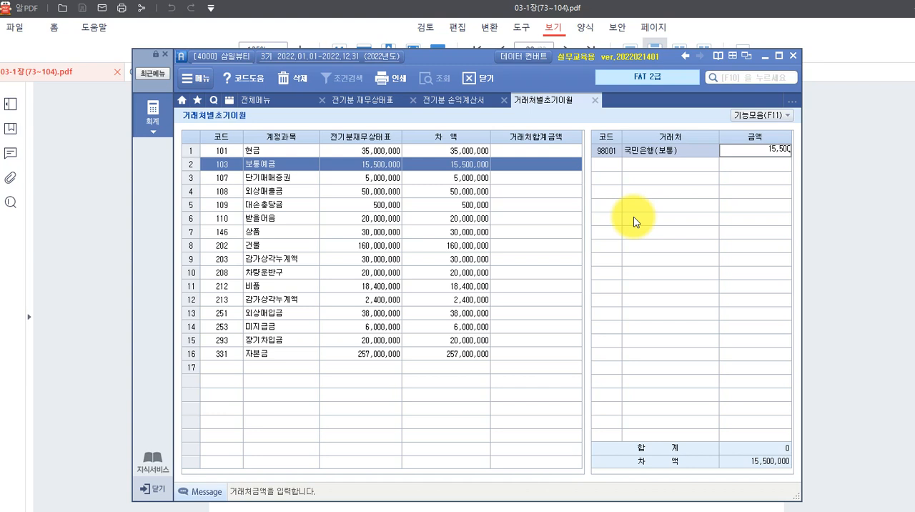
pyautogui.press('Return')
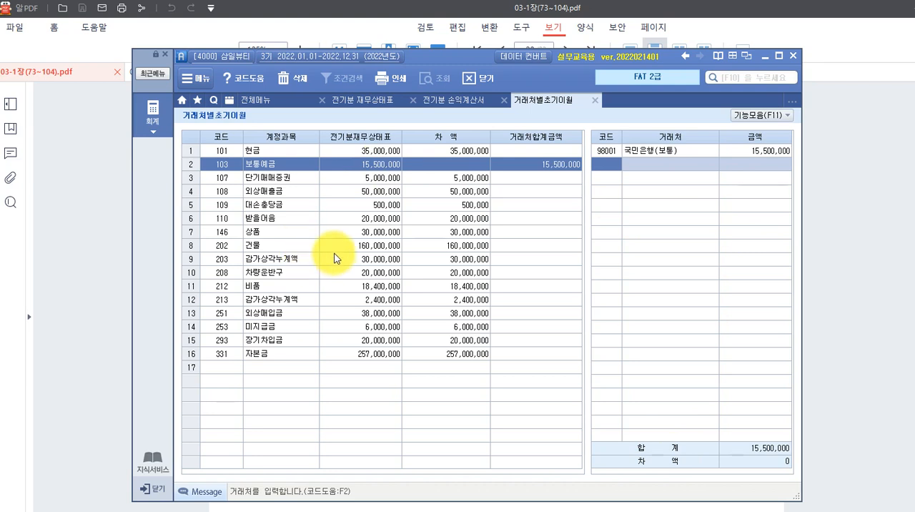
# Register 명승뷰티 as a customer for 외상매출금 with an amount of 30,000,000.
pyautogui.click(262, 192)
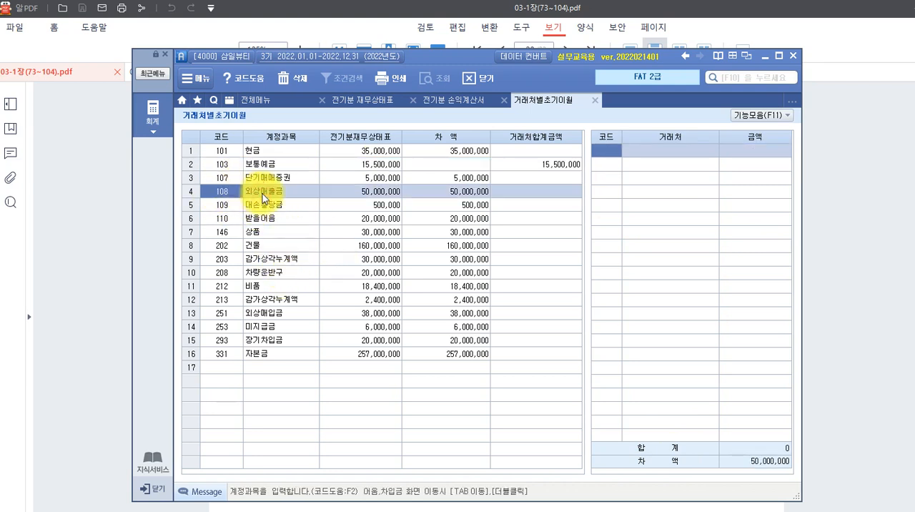
pyautogui.doubleClick(262, 194)
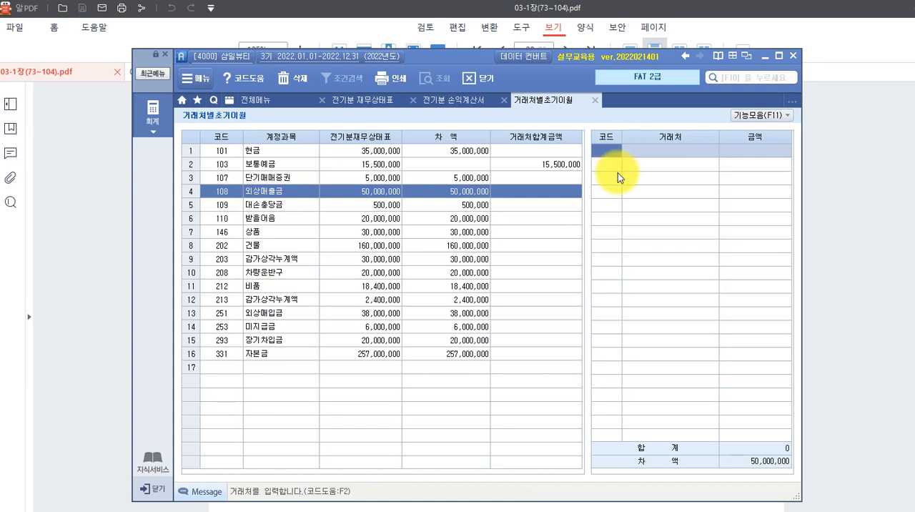
pyautogui.press('F2')
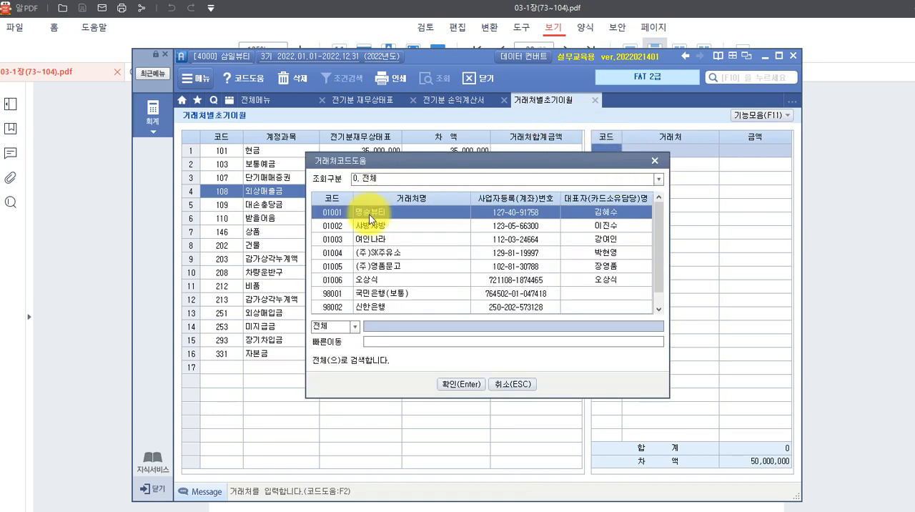
pyautogui.click(463, 384)
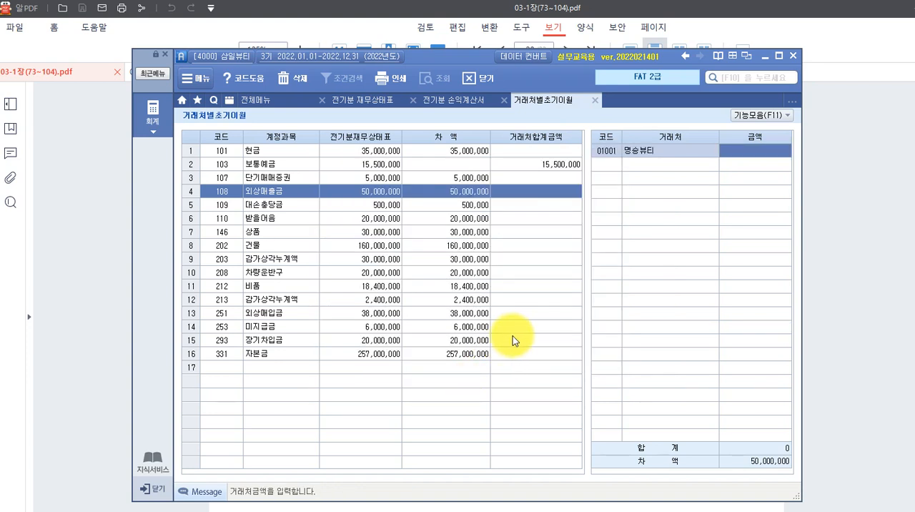
pyautogui.write('30000000')
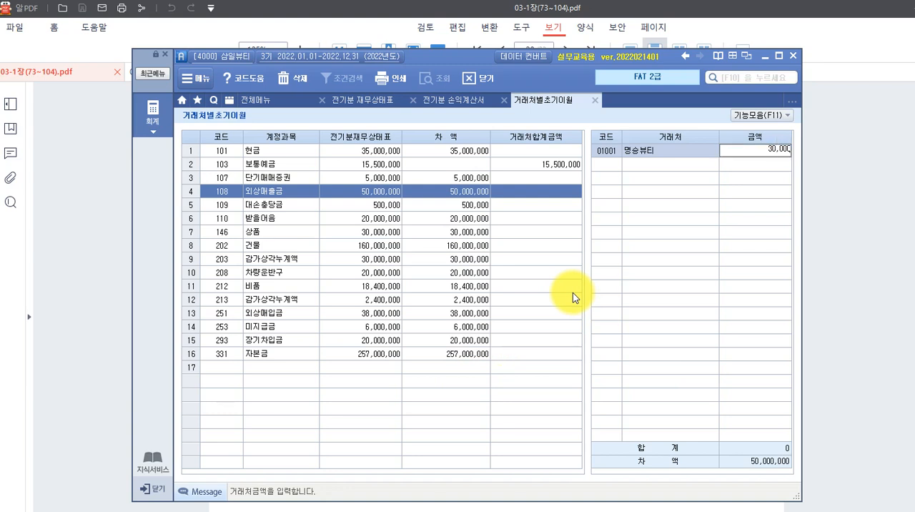
pyautogui.press('Return')
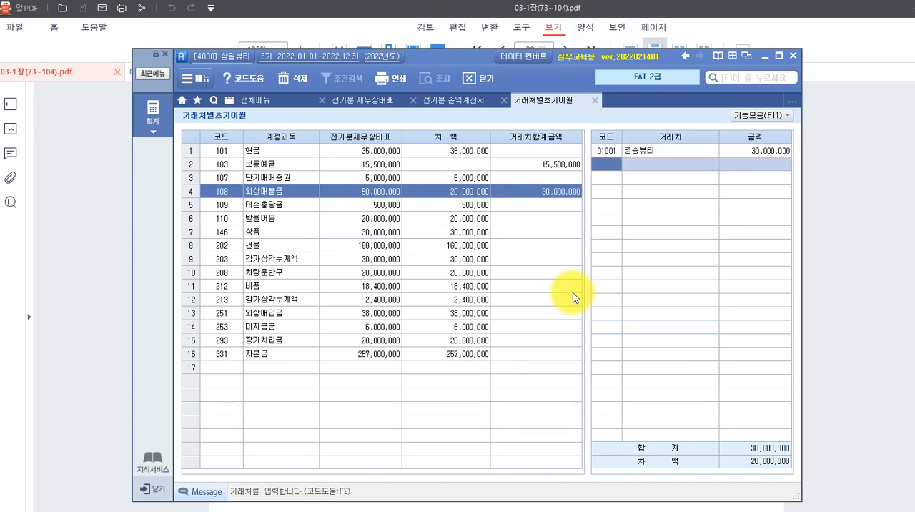
# Add 샤방샤방 as the second customer for 외상매출금 with an amount of 20,000,000.
pyautogui.press('F2')
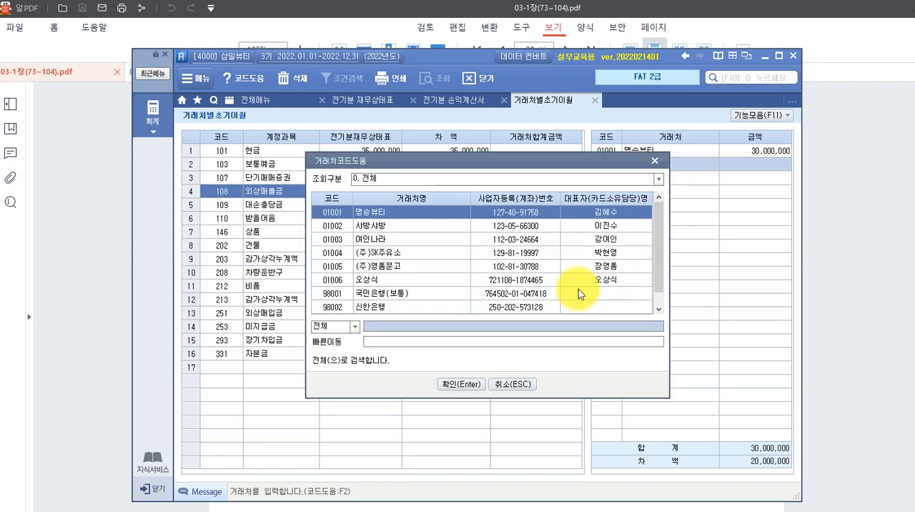
pyautogui.click(366, 224)
pyautogui.click(456, 385)
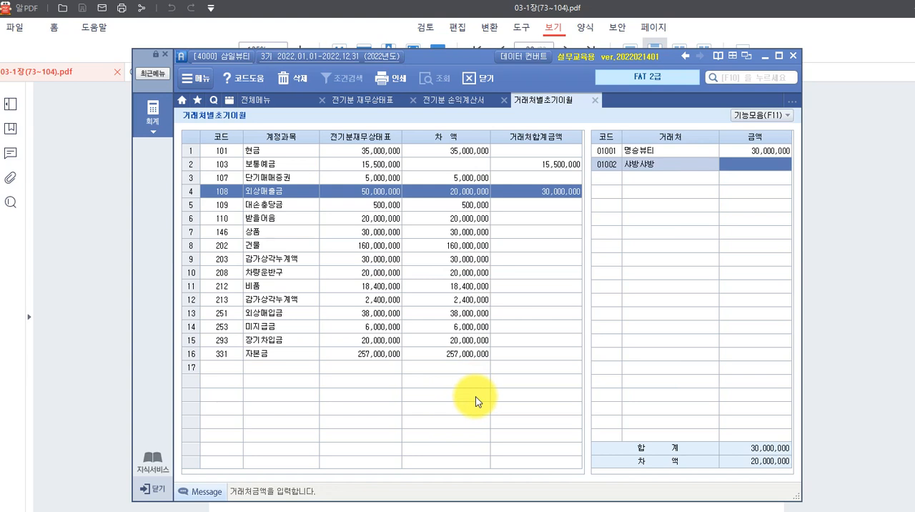
pyautogui.write('20000000')
pyautogui.press('Return')
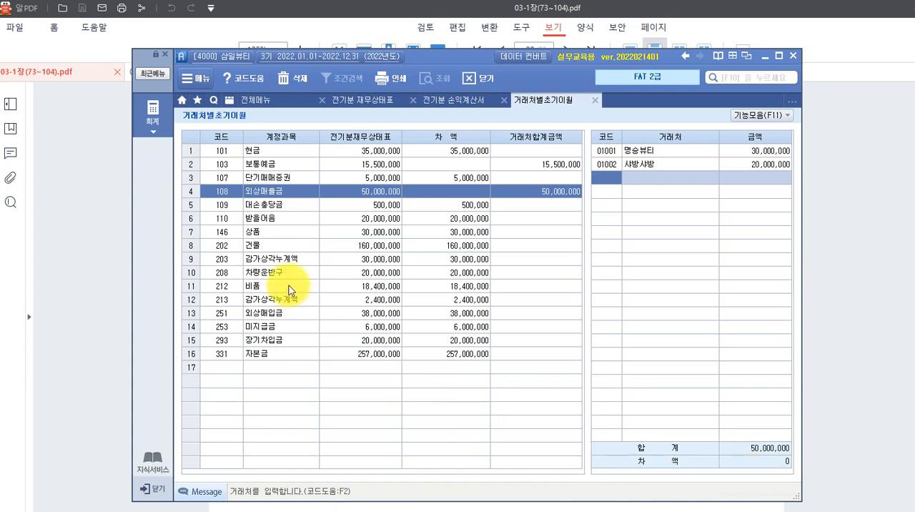
# Select the 받을어음 account row with code 110.
pyautogui.click(270, 224)
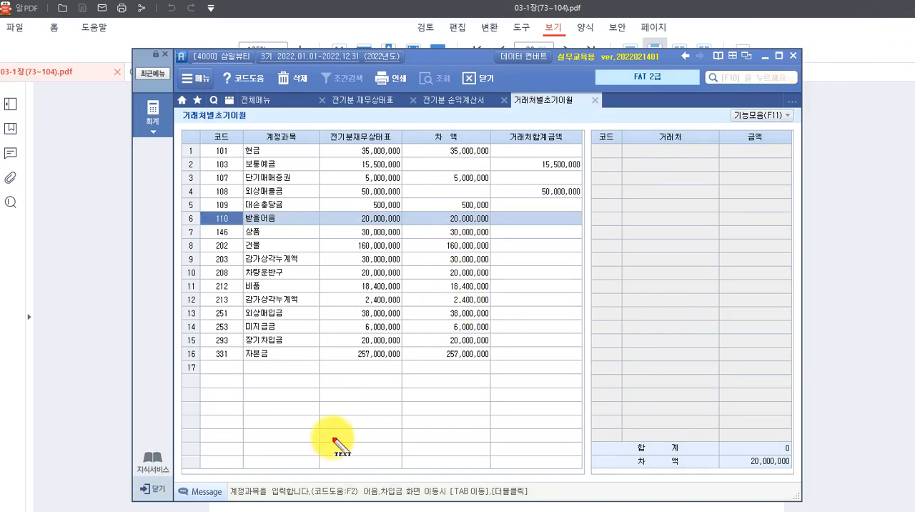
pyautogui.click(286, 402)
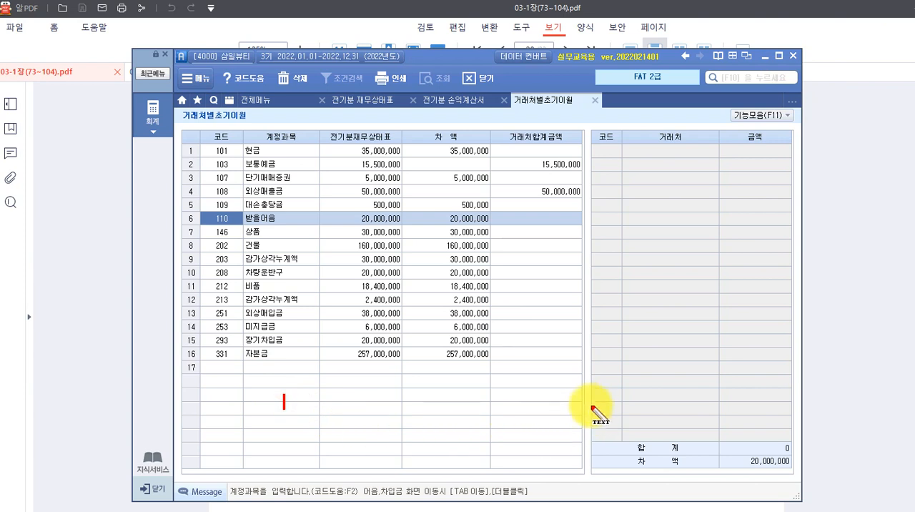
pyautogui.write('100')
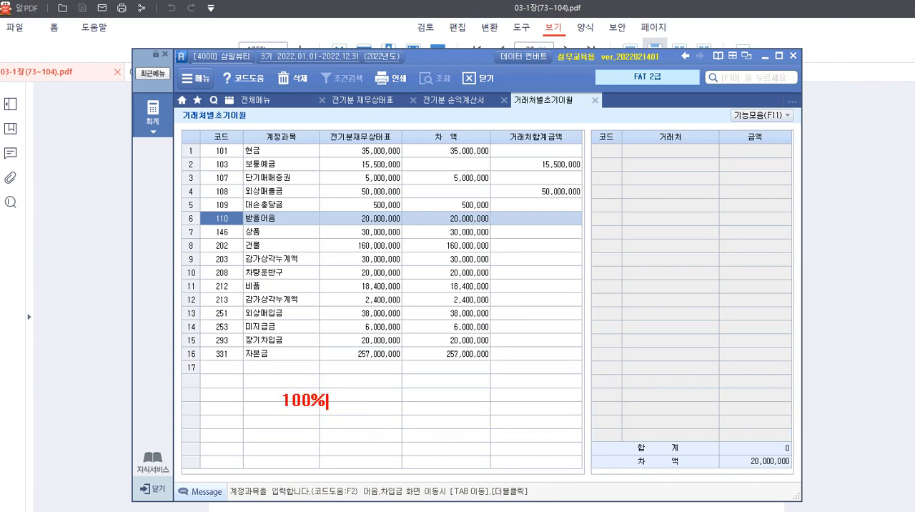
pyautogui.write('어')
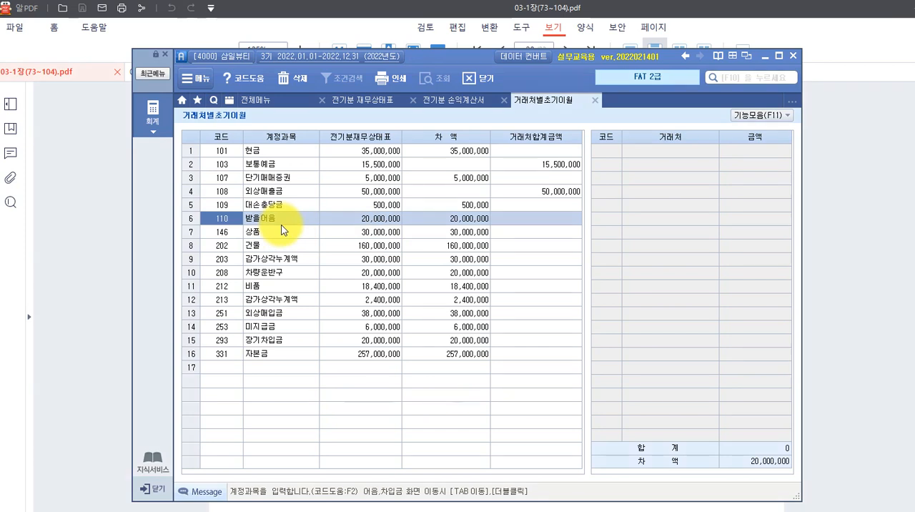
pyautogui.click(361, 327)
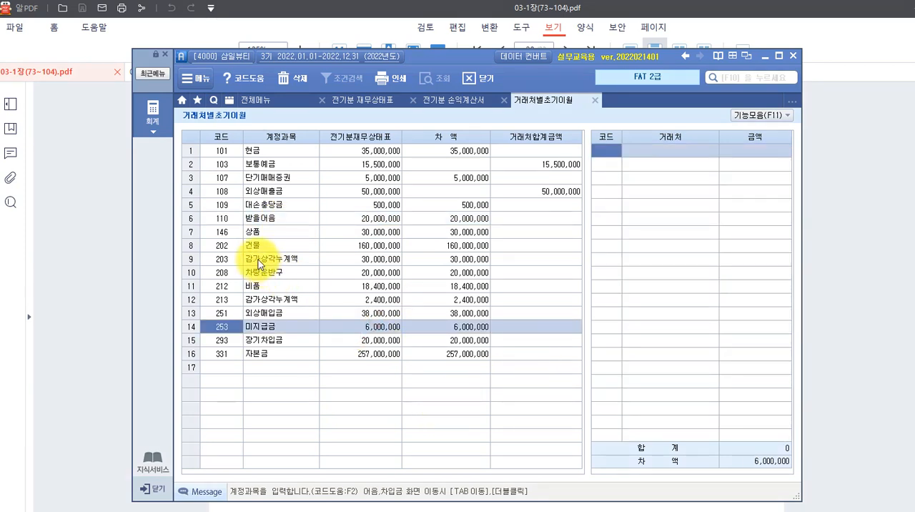
pyautogui.click(231, 204)
pyautogui.click(237, 218)
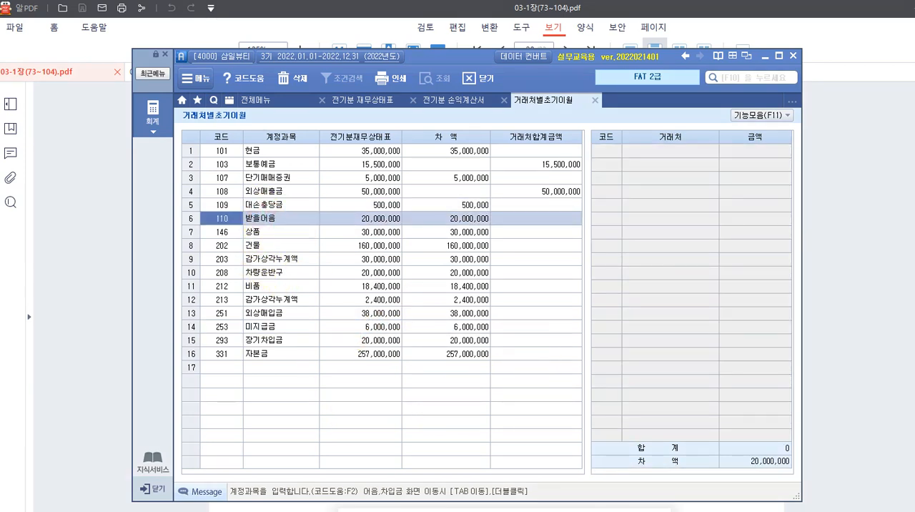
# Switch to the textbook in 알PDF and read the 받을어음 note details in the exercise table.
pyautogui.click(433, 501)
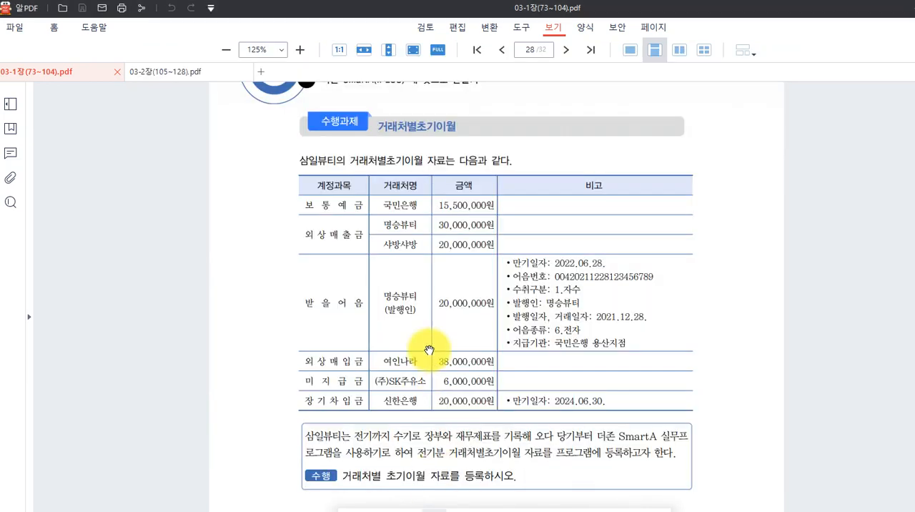
pyautogui.scroll(-2, 430, 347)
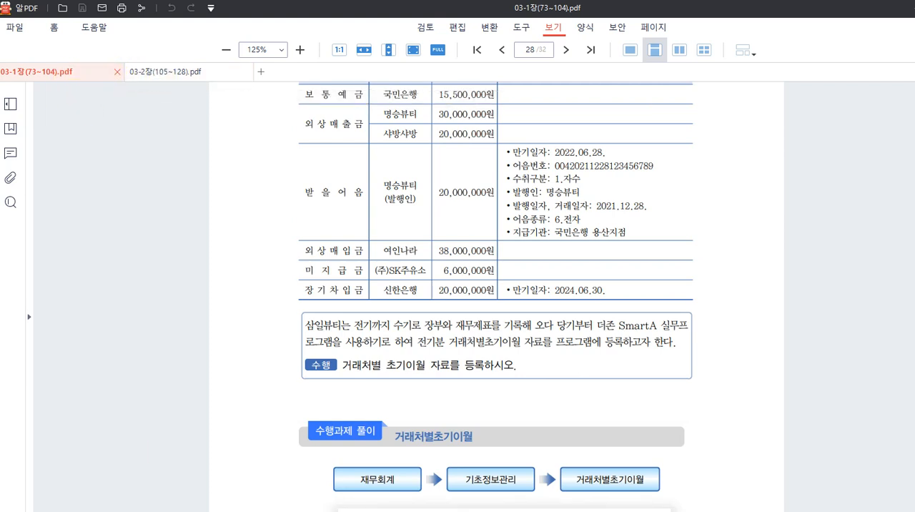
# Switch to File Explorer and open ♣ PDF 강의교재 > 08 삼일인포마인 > 2022년 PDF 교재 > FAT 2급 전체 PDF 최종_0217.
pyautogui.moveTo(313, 511)
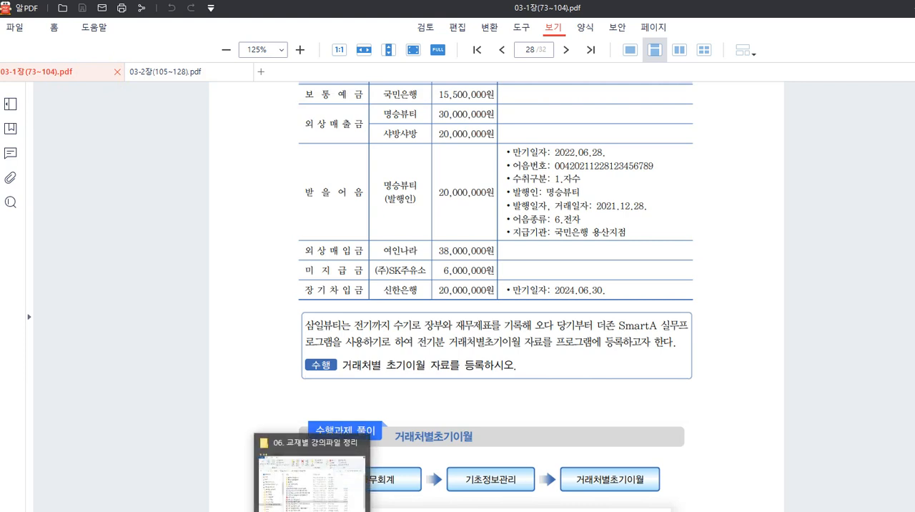
pyautogui.click(312, 472)
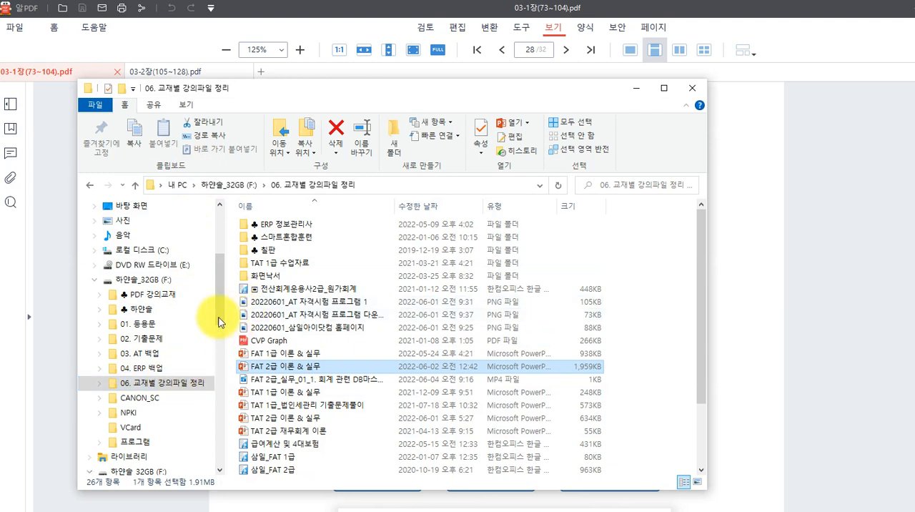
pyautogui.click(160, 297)
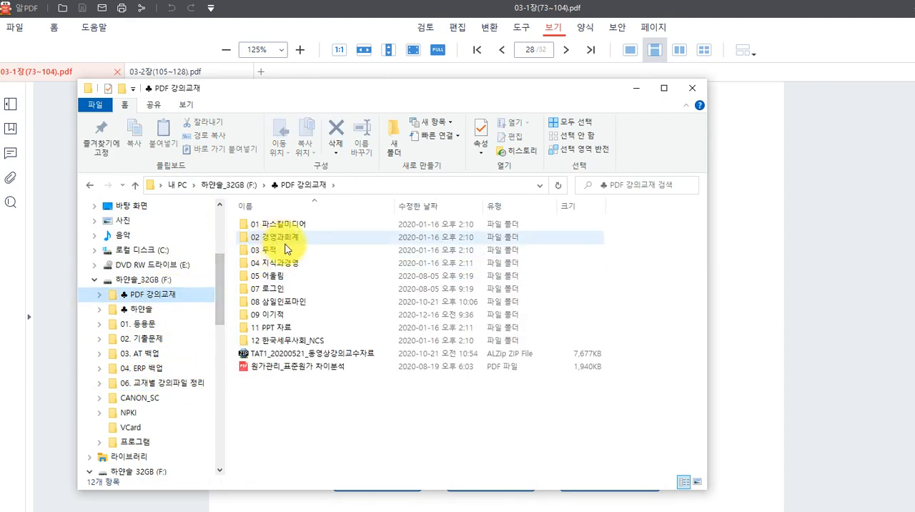
pyautogui.click(297, 304)
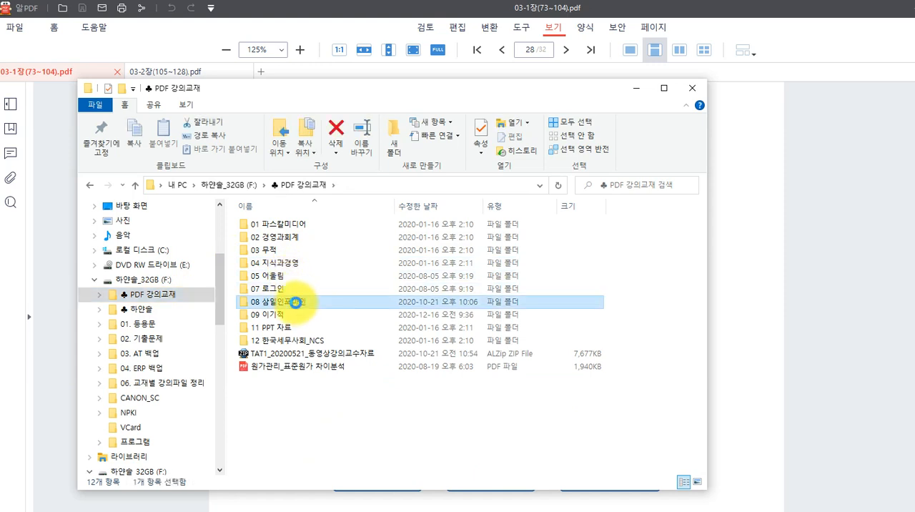
pyautogui.doubleClick(297, 303)
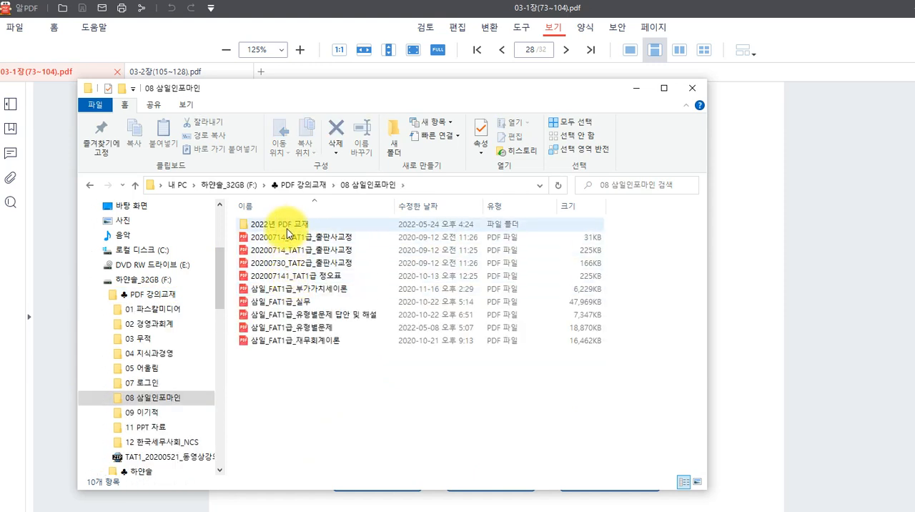
pyautogui.doubleClick(287, 226)
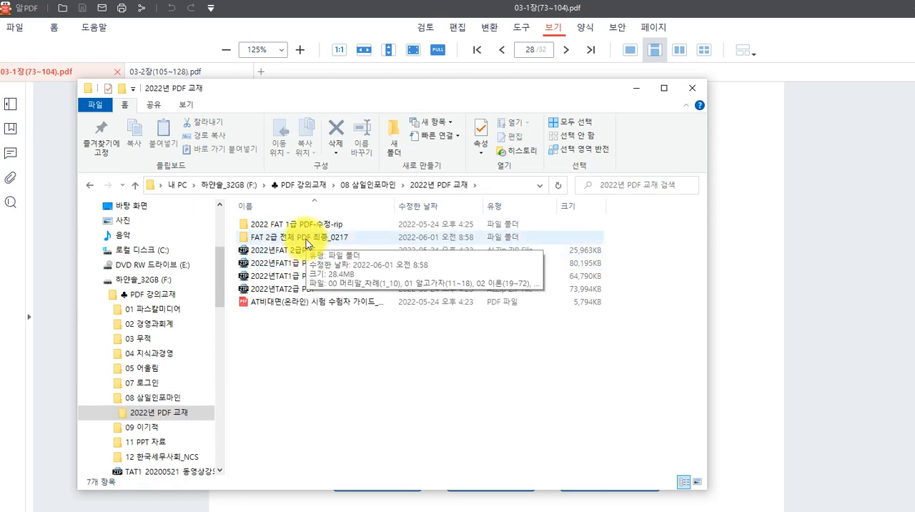
pyautogui.click(306, 238)
pyautogui.doubleClick(306, 237)
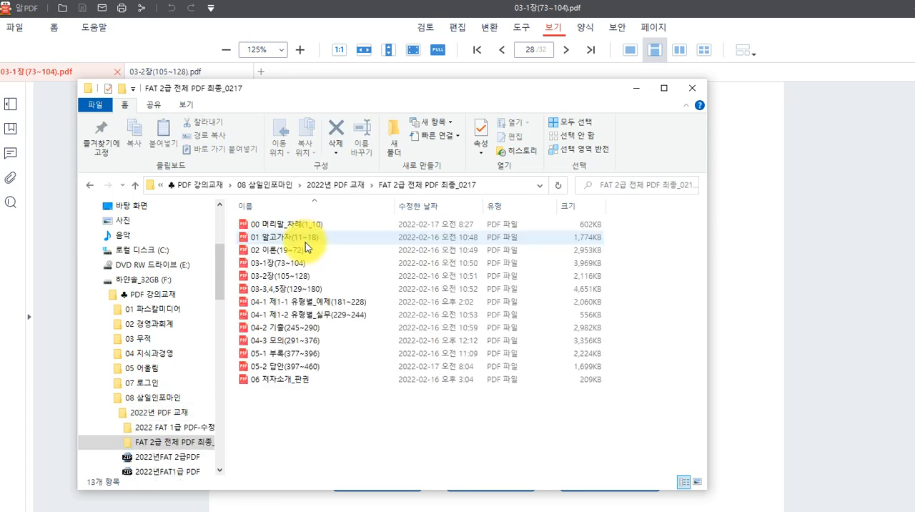
# Open the textbook file 03-3,4,5장(129~180) in 알PDF and set its zoom to 125%.
pyautogui.click(300, 289)
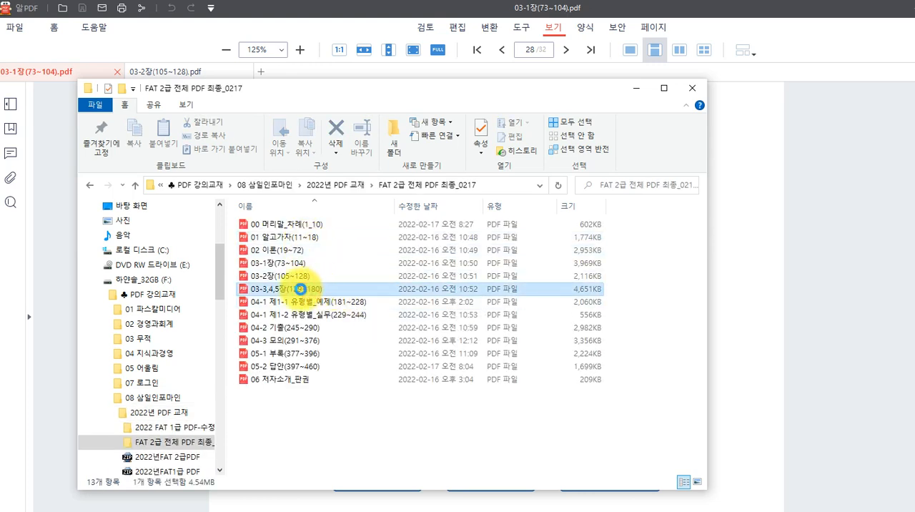
pyautogui.click(301, 292)
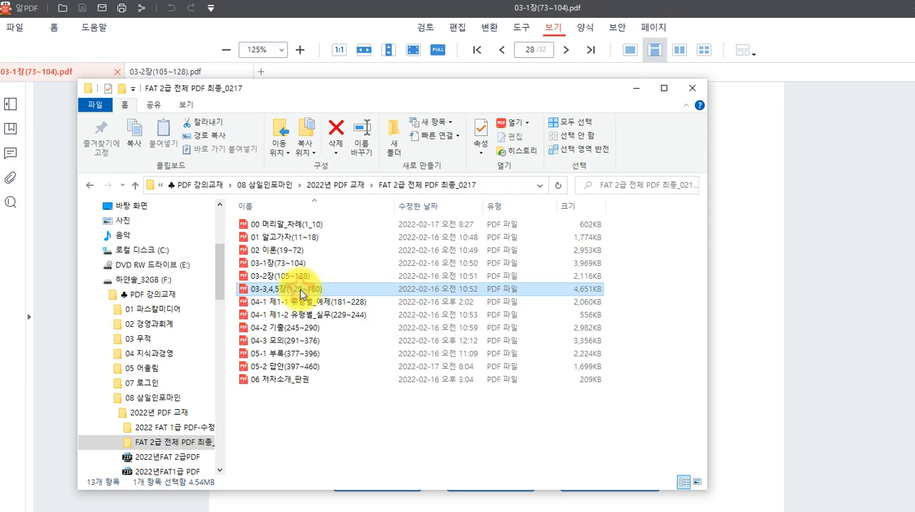
pyautogui.doubleClick(300, 289)
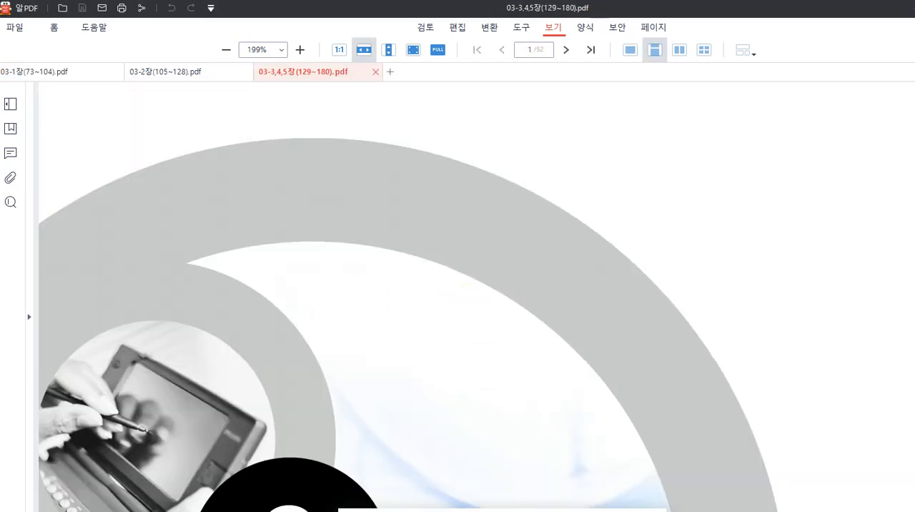
pyautogui.rightClick(516, 508)
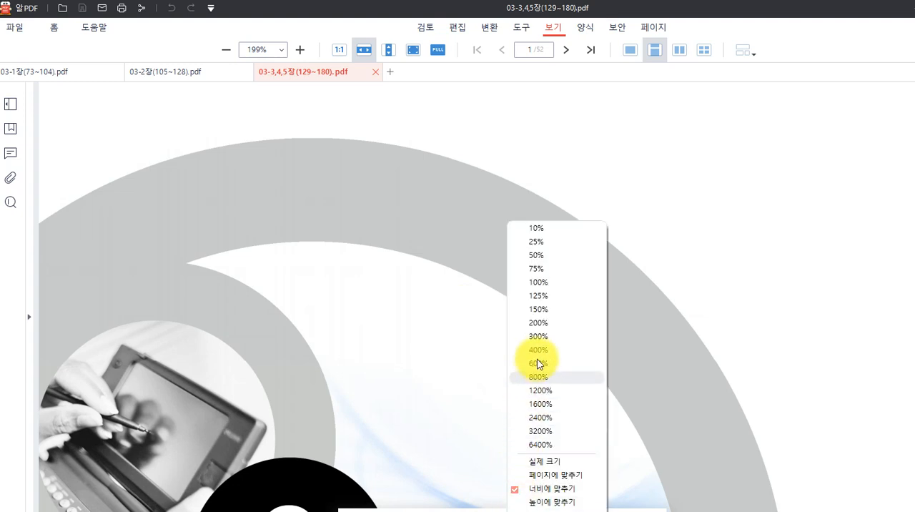
pyautogui.click(534, 297)
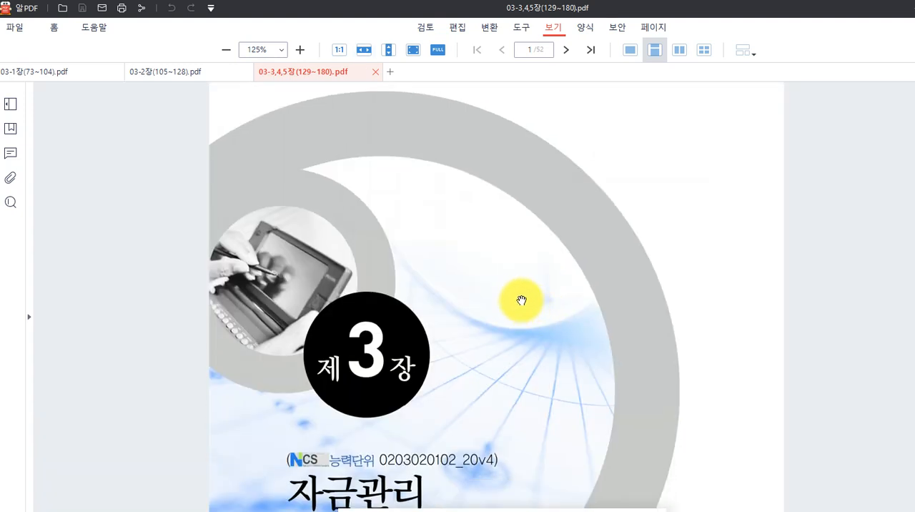
# Look through the 자금관리 chapter for the 어음의 수령 exercise with the sample 전자어음 on page 141.
pyautogui.scroll(-5, 529, 307)
pyautogui.scroll(-5, 544, 318)
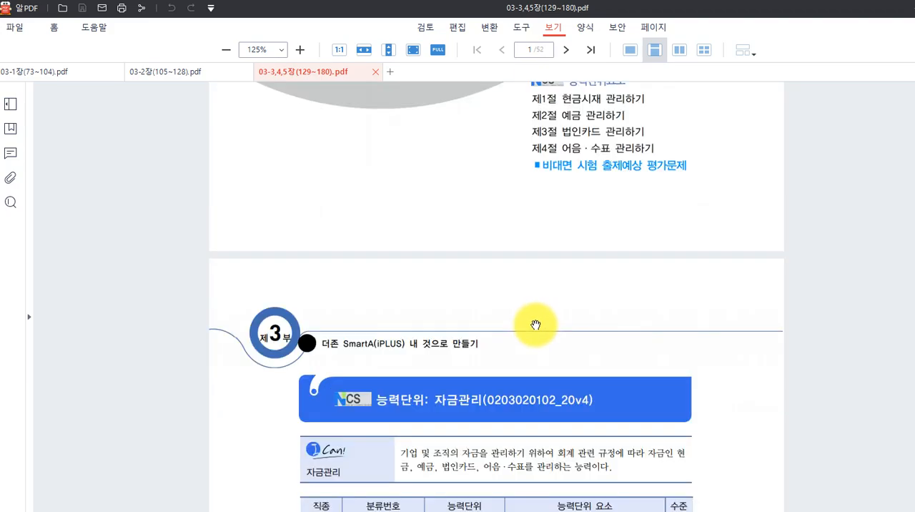
pyautogui.scroll(-10, 534, 321)
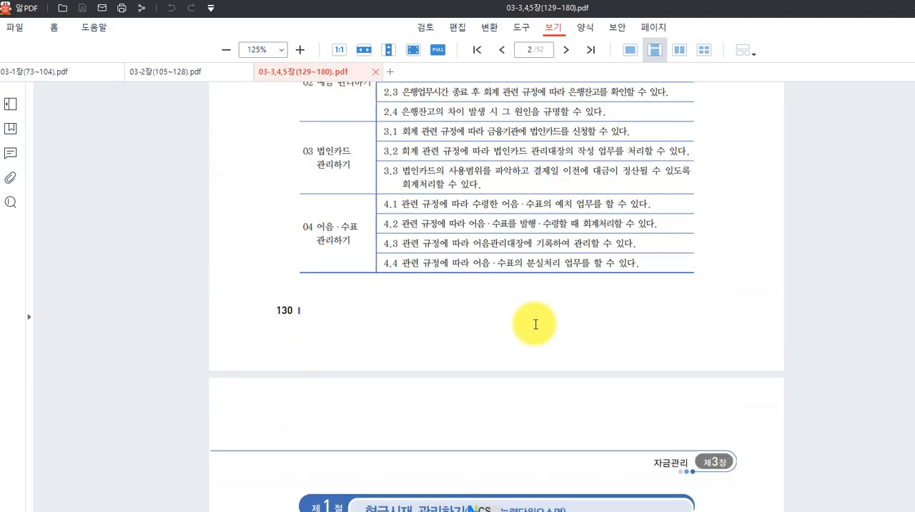
pyautogui.scroll(-15, 534, 314)
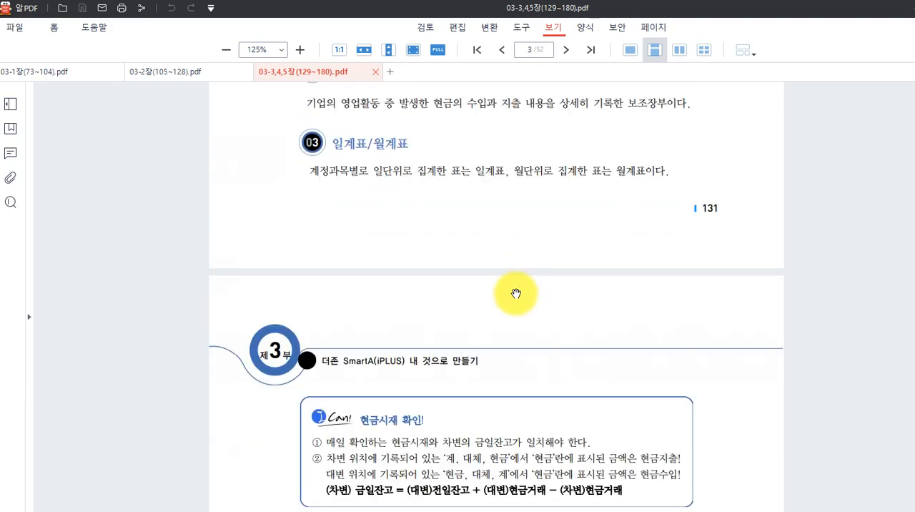
pyautogui.scroll(-15, 516, 294)
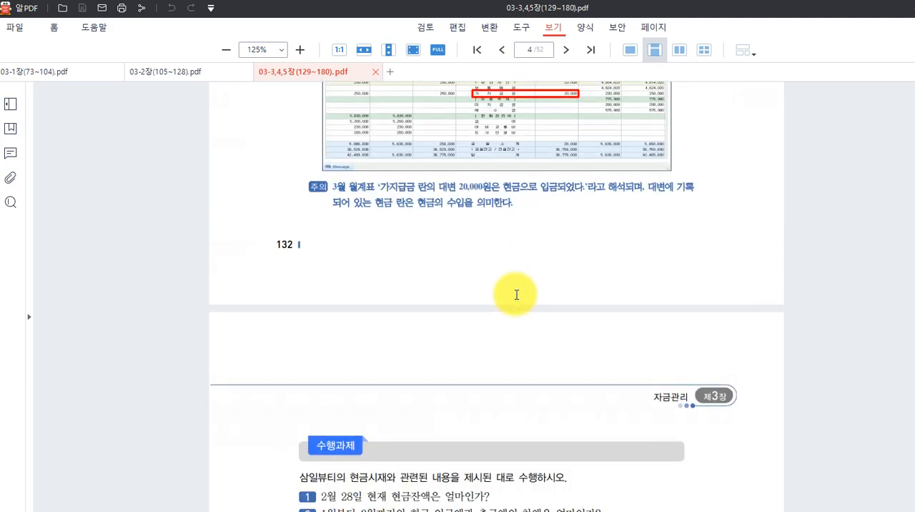
pyautogui.scroll(-15, 516, 294)
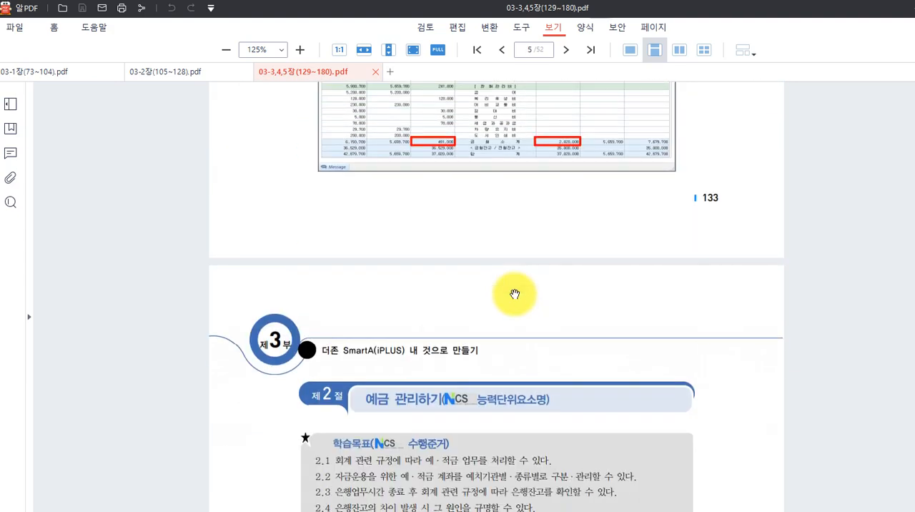
pyautogui.scroll(-14, 514, 293)
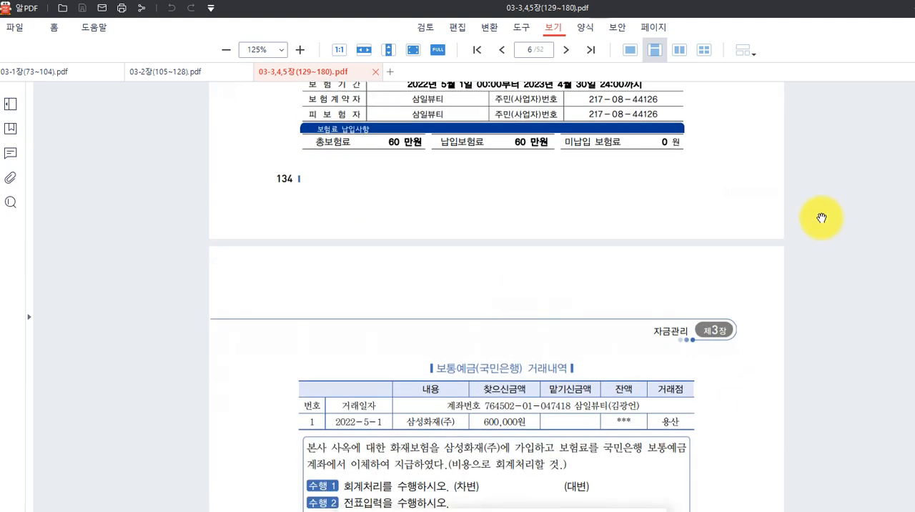
pyautogui.scroll(-20, 496, 294)
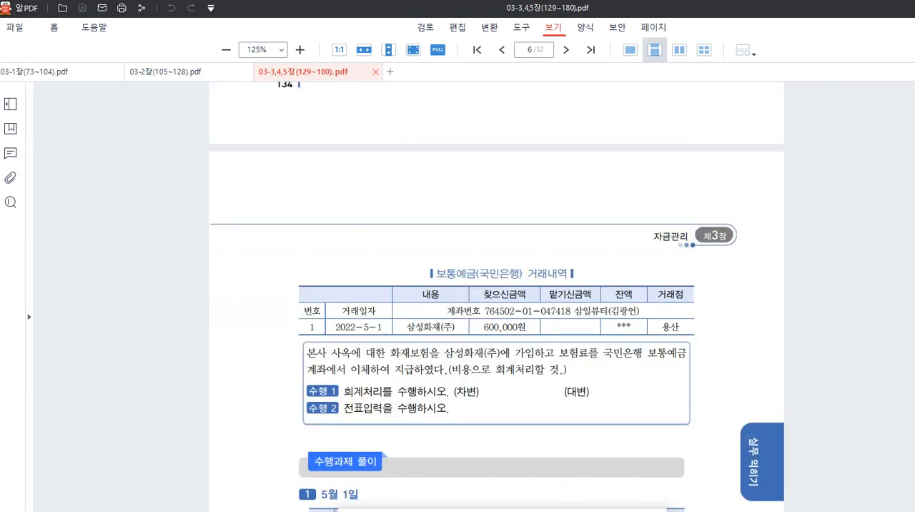
pyautogui.scroll(-20, 496, 294)
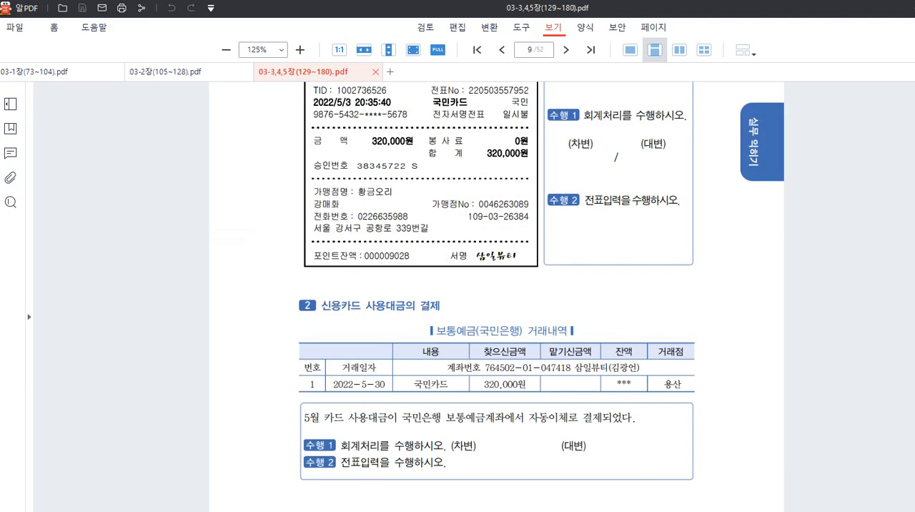
pyautogui.scroll(-10, 496, 294)
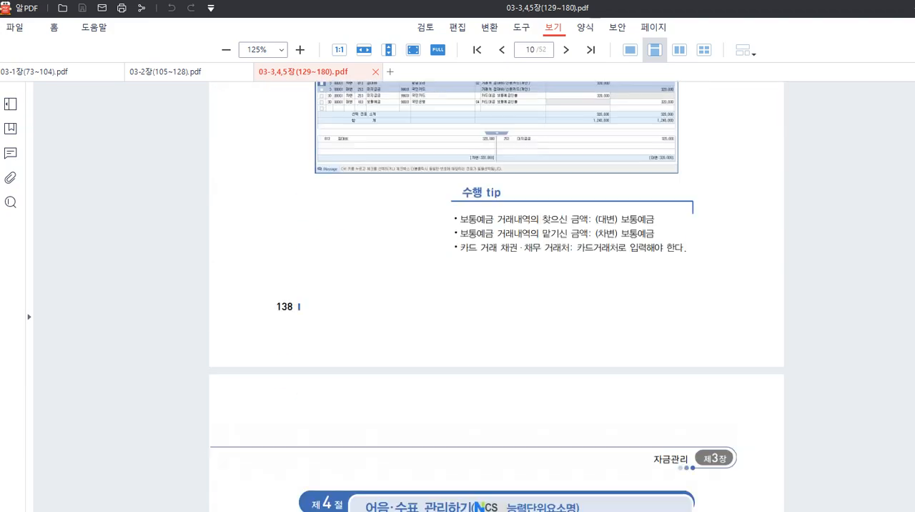
pyautogui.scroll(-15, 496, 294)
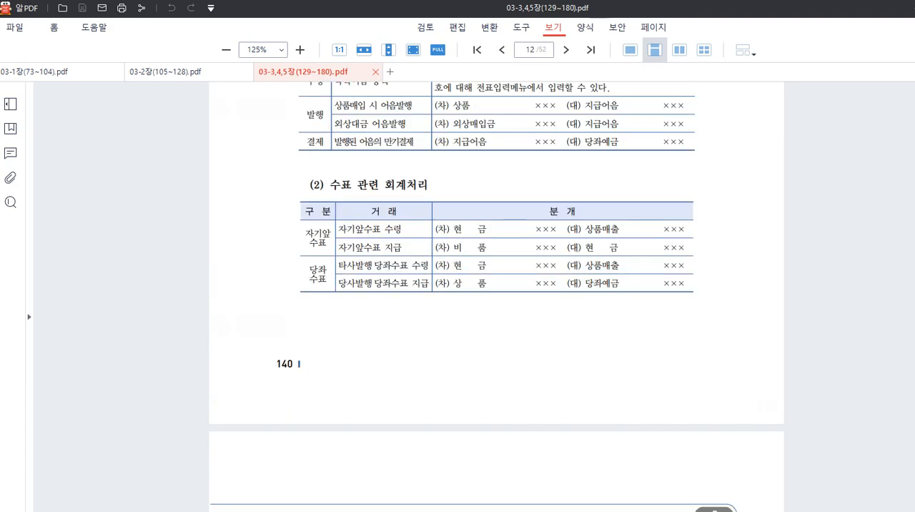
pyautogui.scroll(-10, 496, 294)
pyautogui.scroll(3, 554, 286)
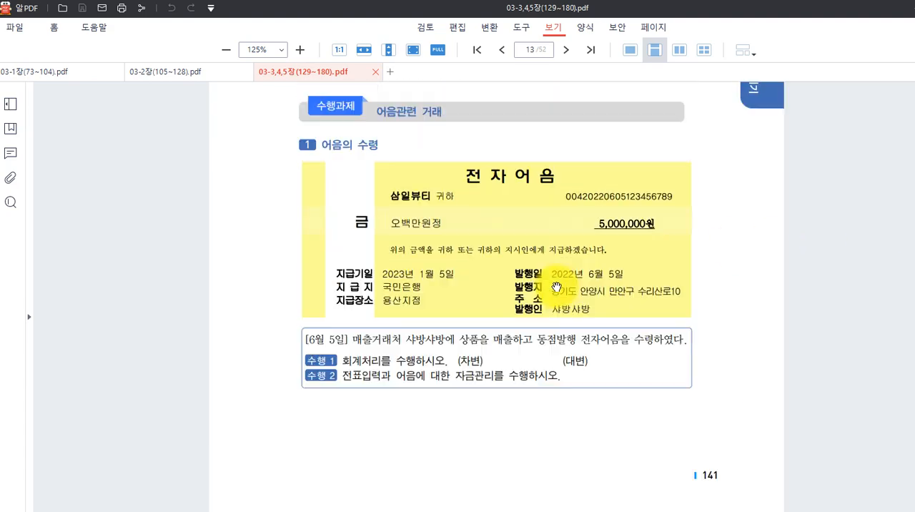
pyautogui.scroll(-1, 561, 303)
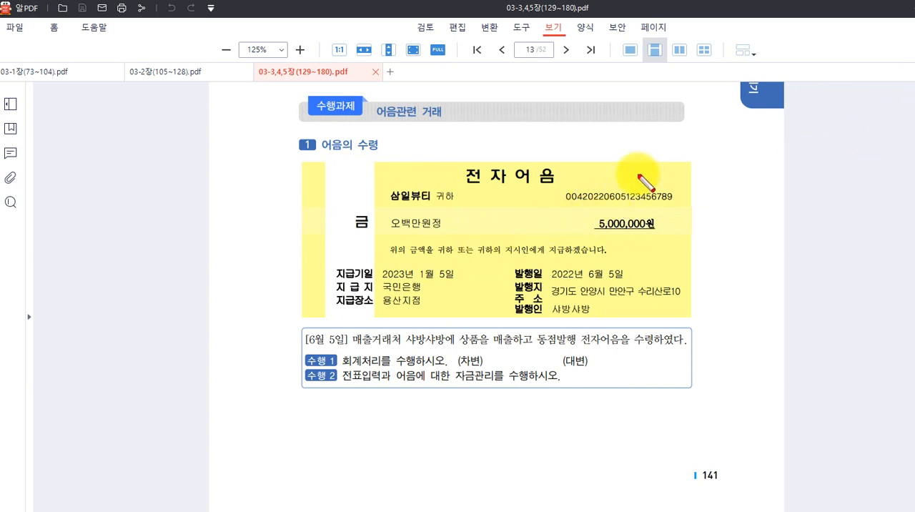
# Mark the 전자어음's note number, amount, 지급기일, 발행일, 지급지, 지급장소 and 발행인 with red rectangles.
pyautogui.moveTo(559, 188); pyautogui.dragTo(674, 204)
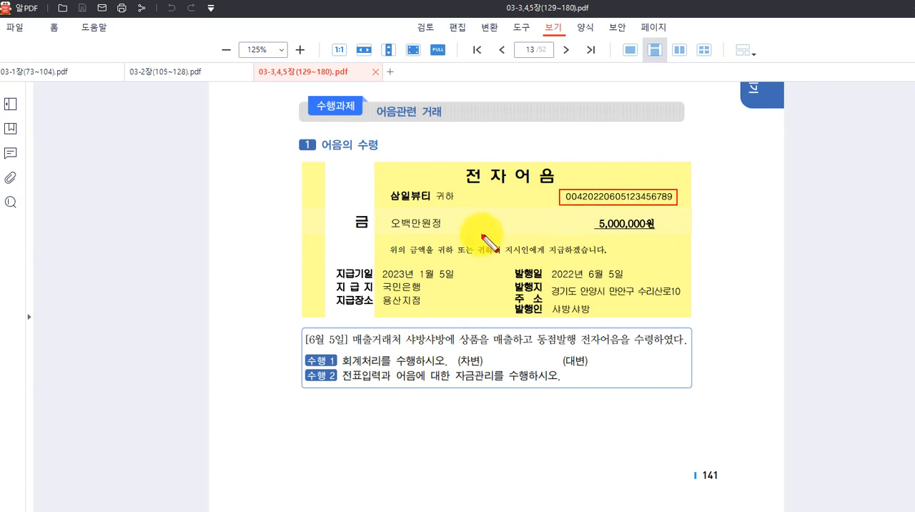
pyautogui.moveTo(584, 214); pyautogui.dragTo(660, 230)
pyautogui.moveTo(330, 266); pyautogui.dragTo(452, 280)
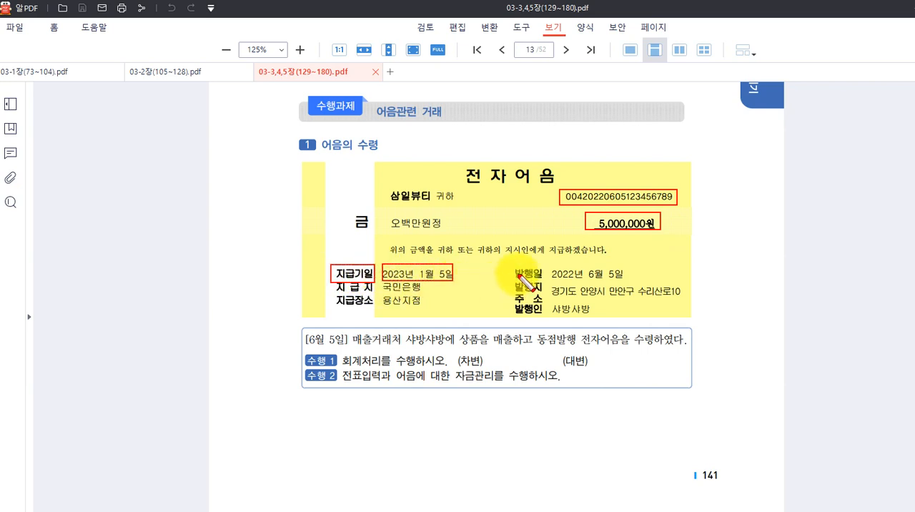
pyautogui.moveTo(551, 268); pyautogui.dragTo(625, 283)
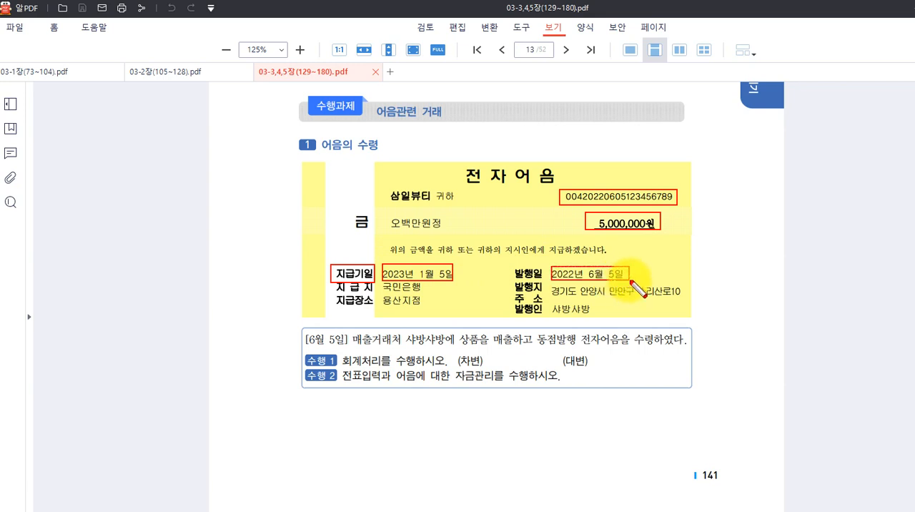
pyautogui.moveTo(334, 283); pyautogui.dragTo(426, 294)
pyautogui.moveTo(333, 299); pyautogui.dragTo(439, 302)
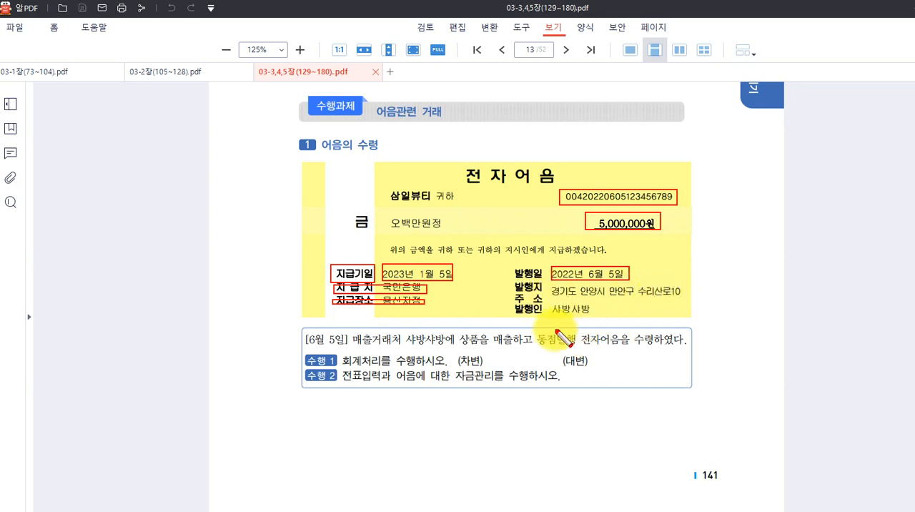
pyautogui.moveTo(549, 299); pyautogui.dragTo(599, 321)
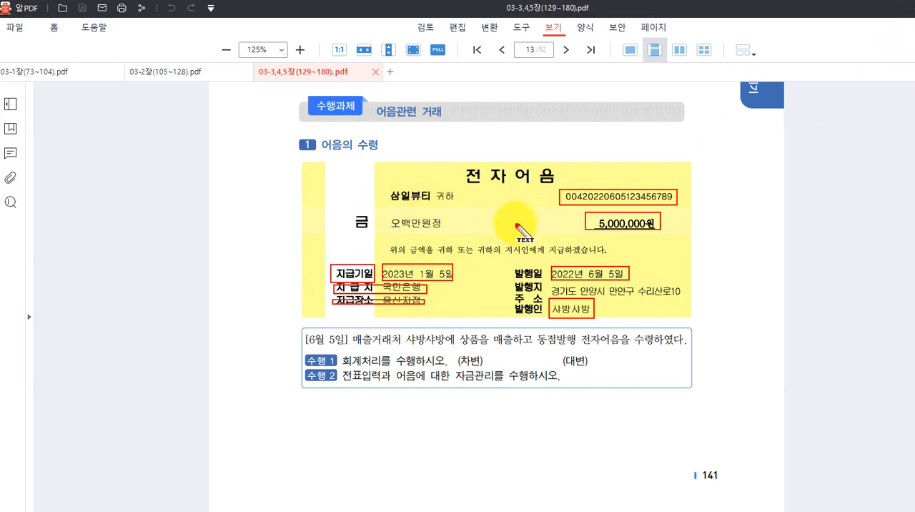
# Add a red text note reading "거래처별 초기이월 -> 비고" in the blank margin beside the 전자어음.
pyautogui.click(104, 227)
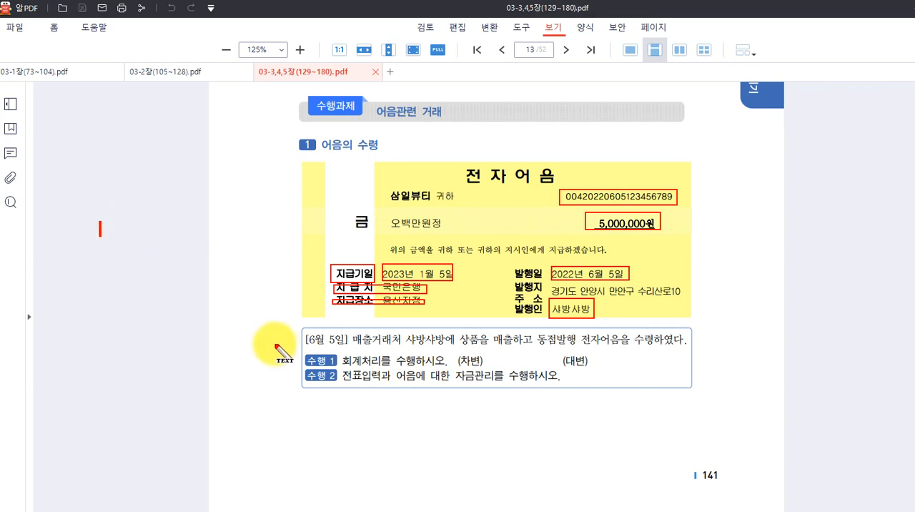
pyautogui.write('거래처별')
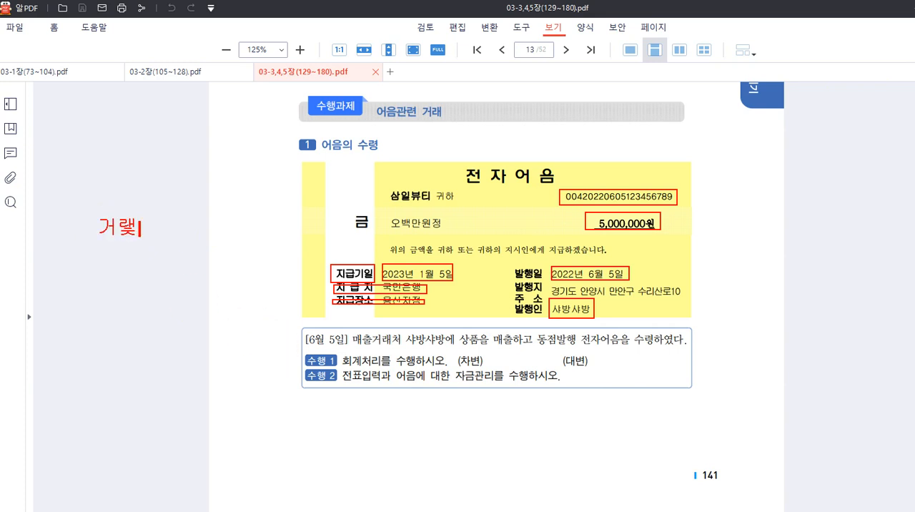
pyautogui.write(' 초기이월')
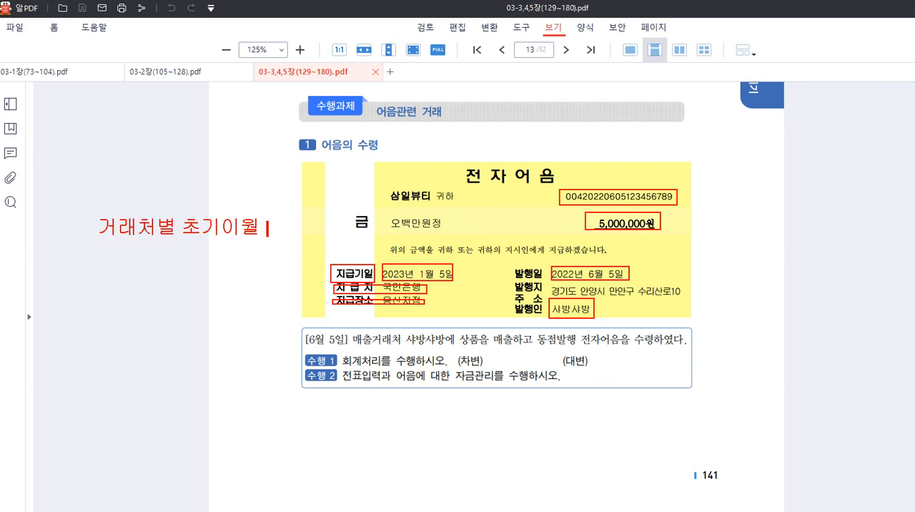
pyautogui.write(' -> 비고')
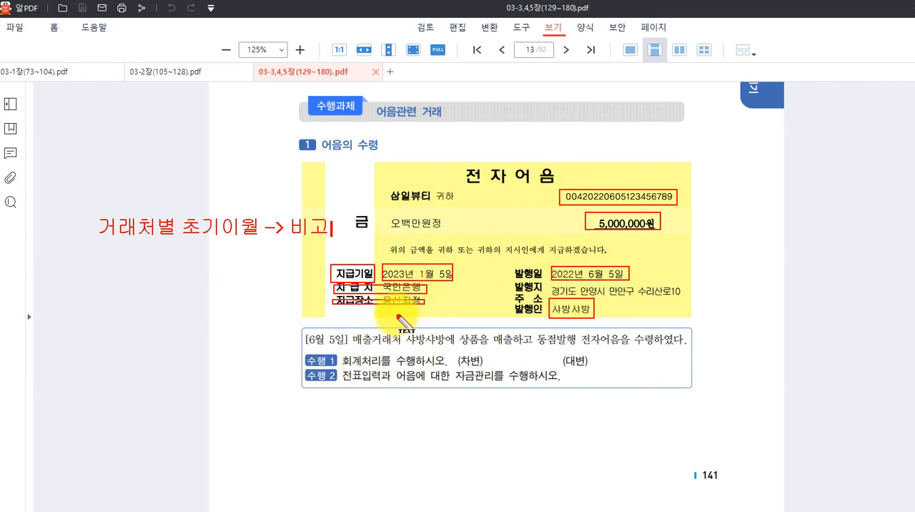
# Add the line "약속어음 -> 받을어음" to the red text note beside the 전자어음, leaving a blank line above it.
pyautogui.press('Return')
pyautogui.press('Return')
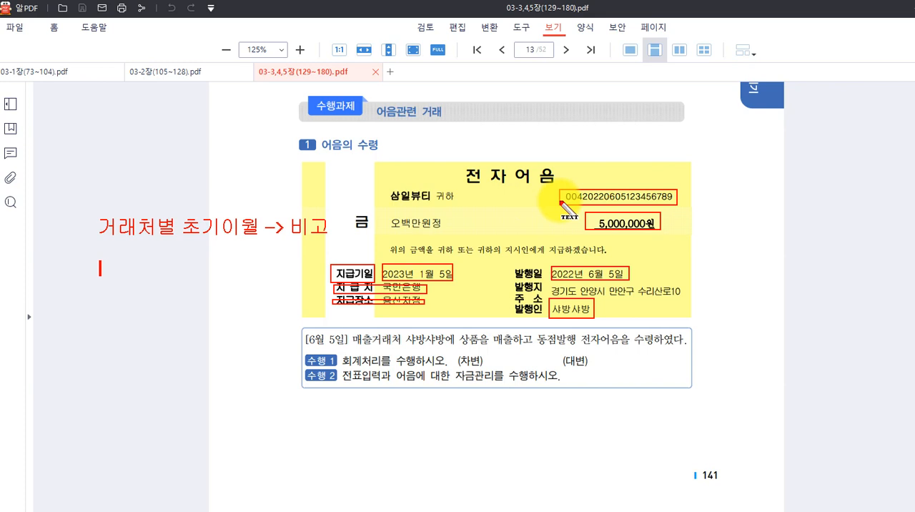
pyautogui.write('바')
pyautogui.press('BackSpace')
pyautogui.press('BackSpace')
pyautogui.write('약소ㄱ어음 ')
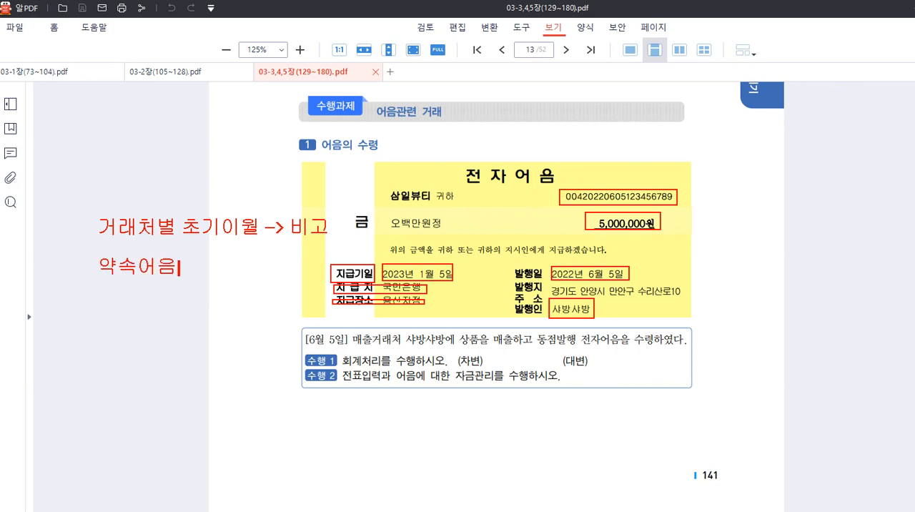
pyautogui.write('-> 받ㅇ')
pyautogui.write('ㅡㄹ어음')
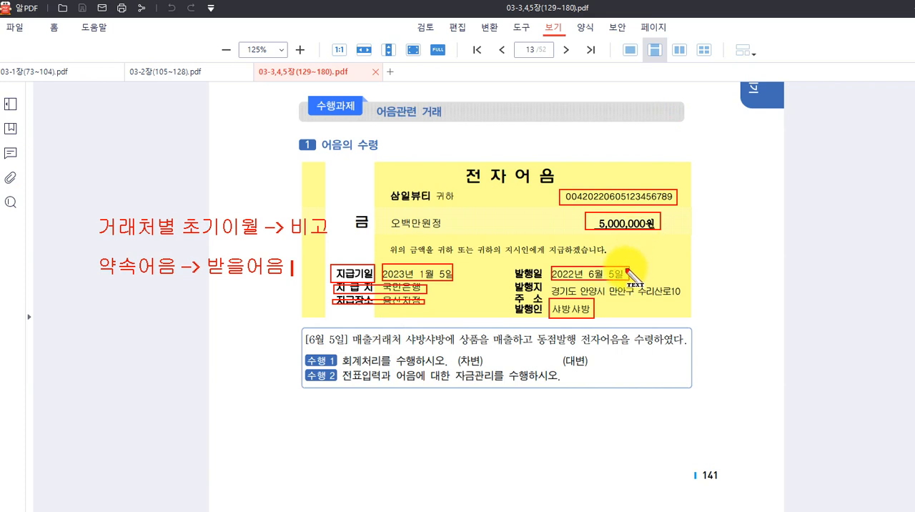
# Add a further line reading "약속어음 -> 지급어음" to the red text note.
pyautogui.press('Return')
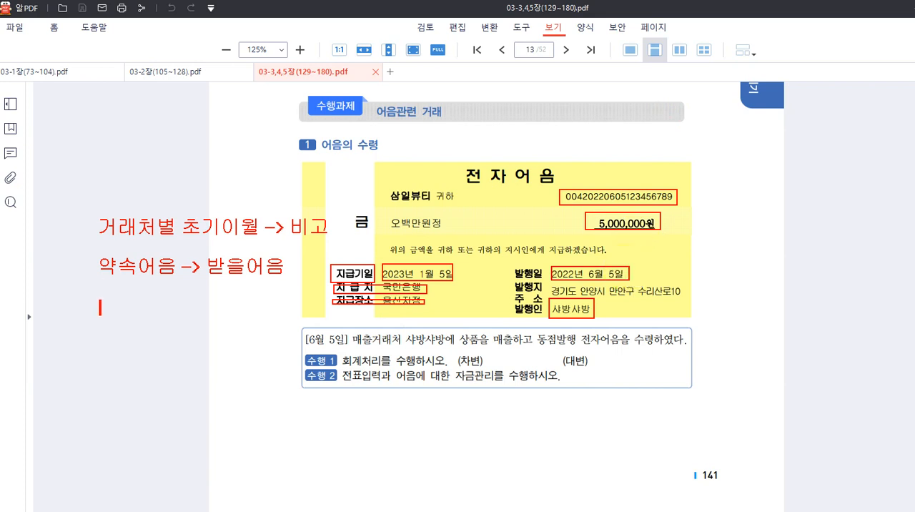
pyautogui.write('약속ㅇㅓ음 ')
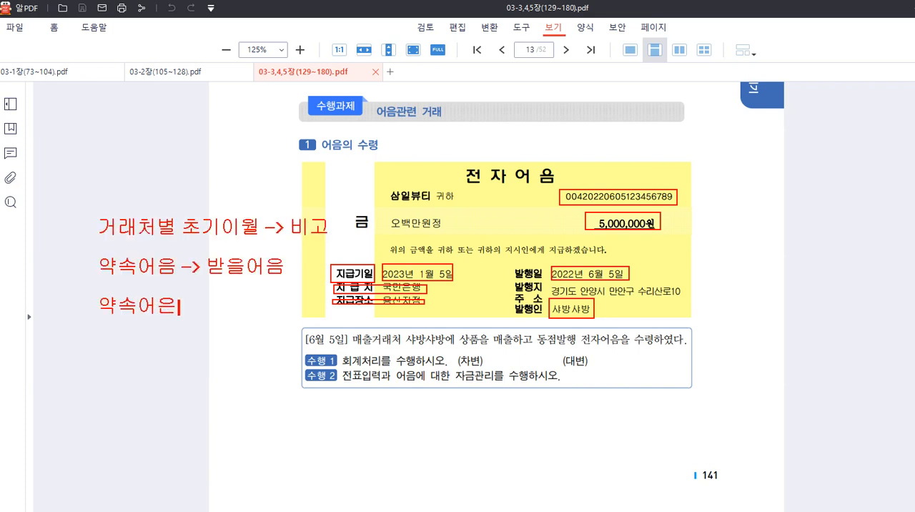
pyautogui.write('이')
pyautogui.press('BackSpace')
pyautogui.write('-> 지급어음')
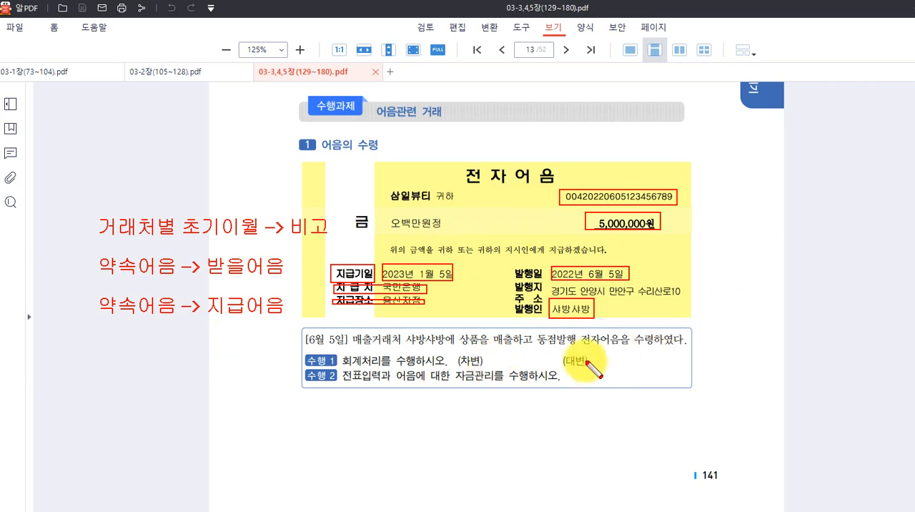
# Box 자금관리 in 수행 2 in red with an arrow up to 발행인, and clear all annotations from the page.
pyautogui.moveTo(452, 368); pyautogui.dragTo(493, 384)
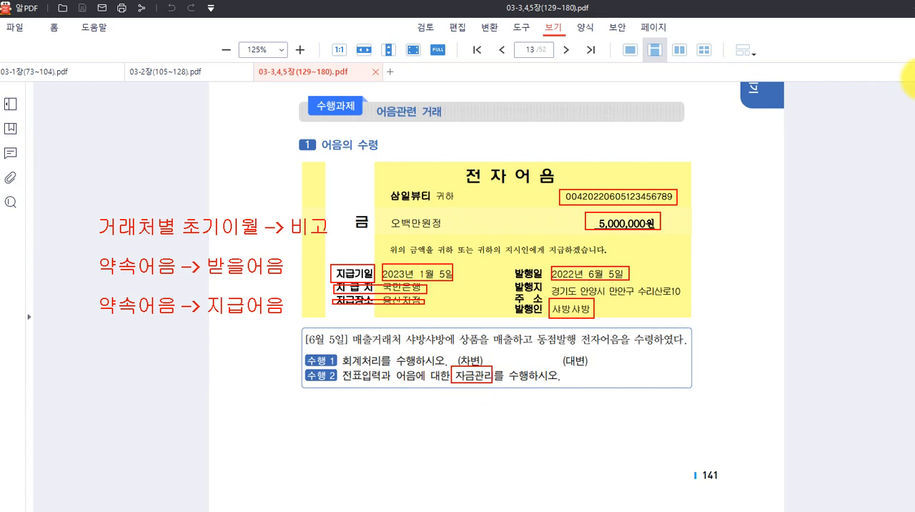
pyautogui.moveTo(478, 376); pyautogui.dragTo(560, 315)
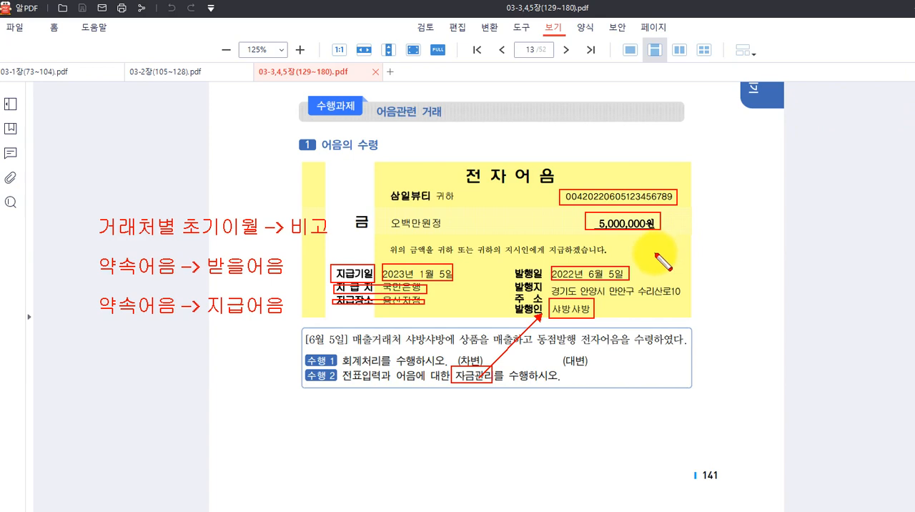
pyautogui.press('Escape')
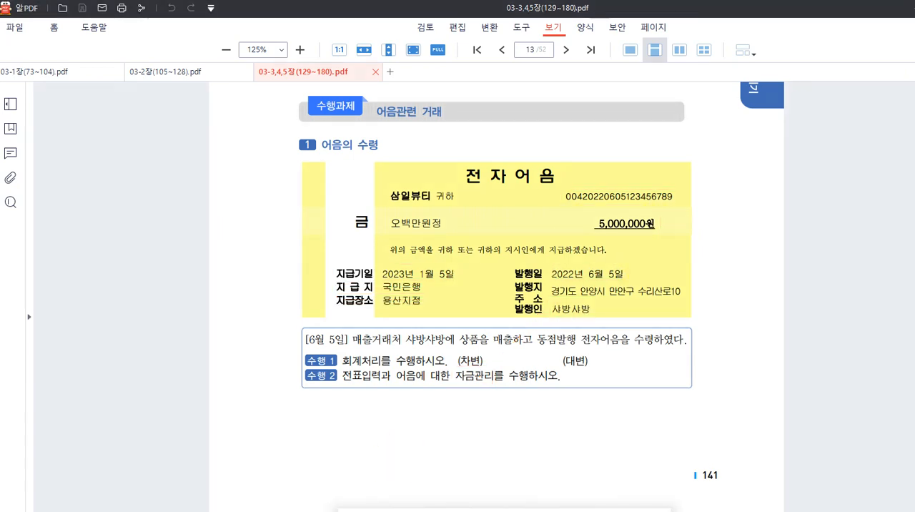
# Switch to Smart A, open the note details of 받을어음 in 거래처별초기이월, and enter customer 01001 명승뷰티 in the first row.
pyautogui.click(480, 510)
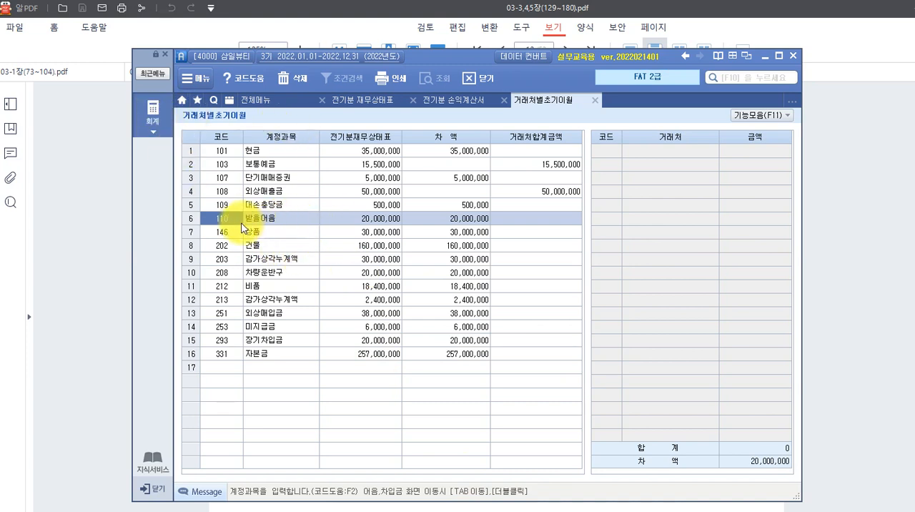
pyautogui.doubleClick(268, 222)
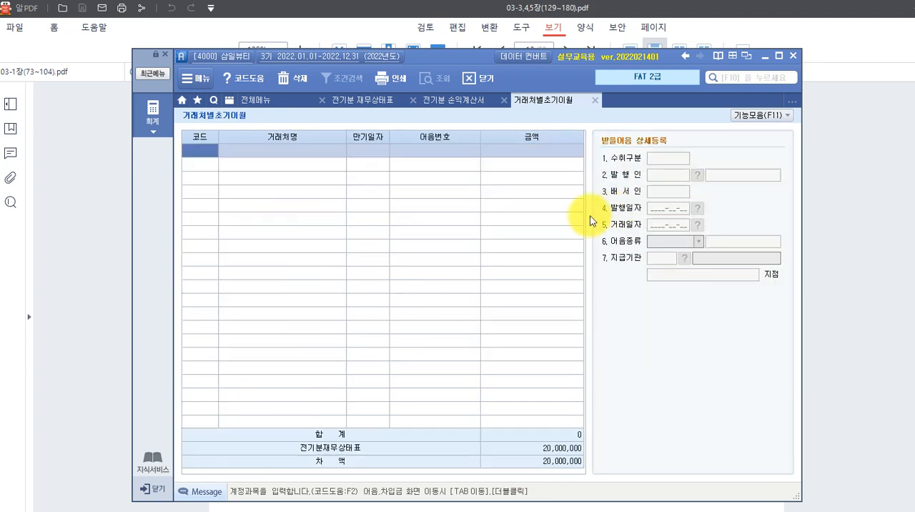
pyautogui.click(206, 151)
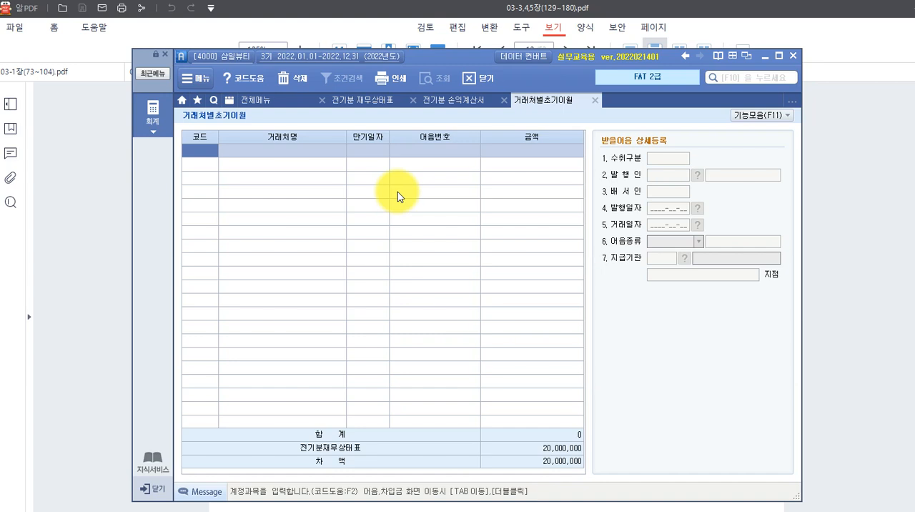
pyautogui.press('F2')
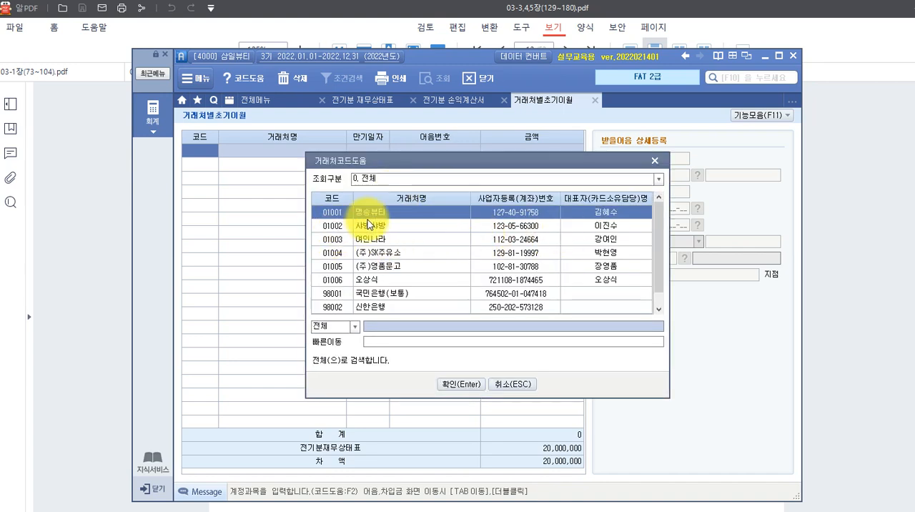
pyautogui.click(458, 383)
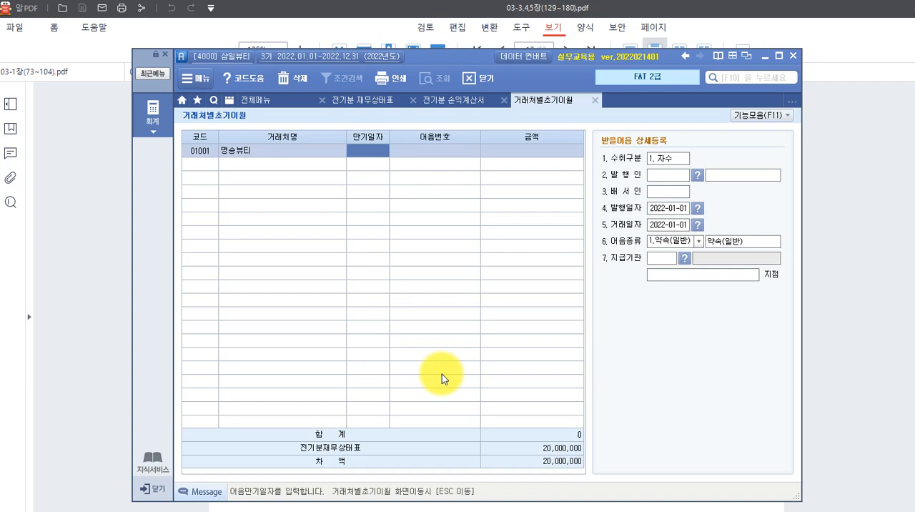
# Set the 만기일자 of 명승뷰티's note to 2022-06-28.
pyautogui.write('202201')
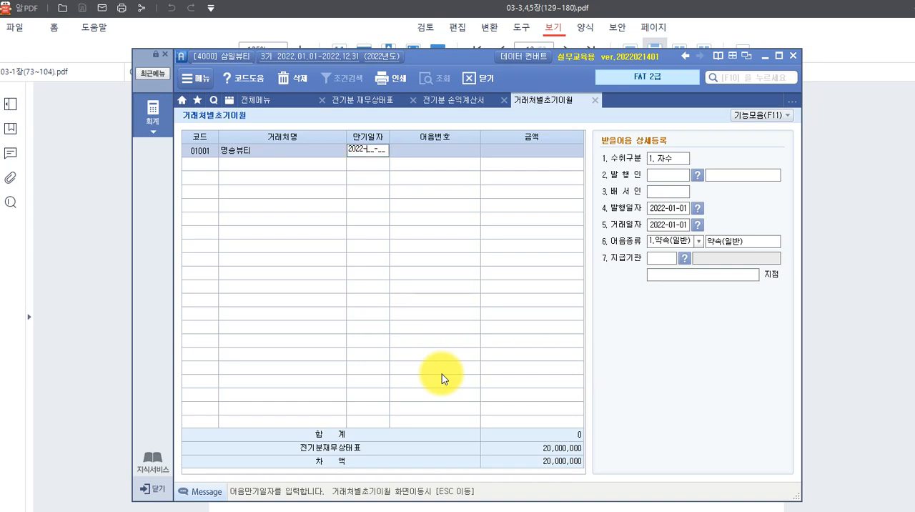
pyautogui.write('6')
pyautogui.write('28')
pyautogui.press('Return')
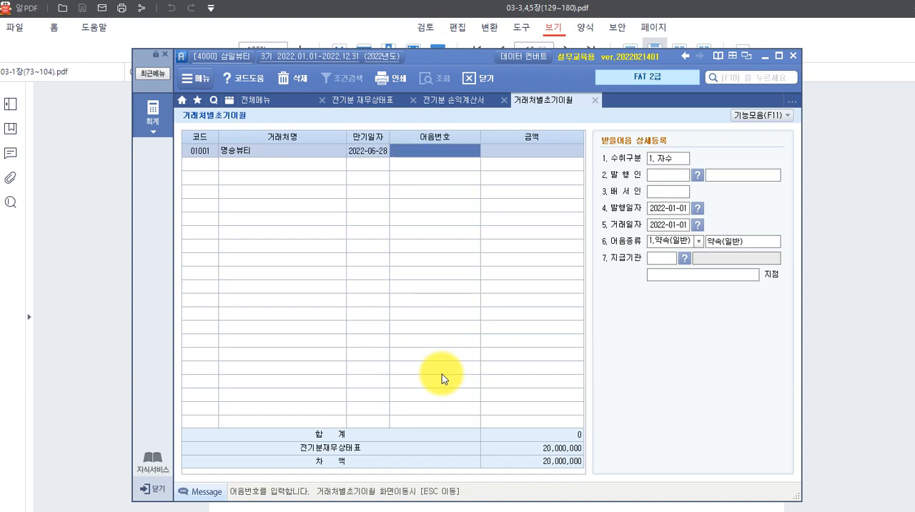
pyautogui.write('004')
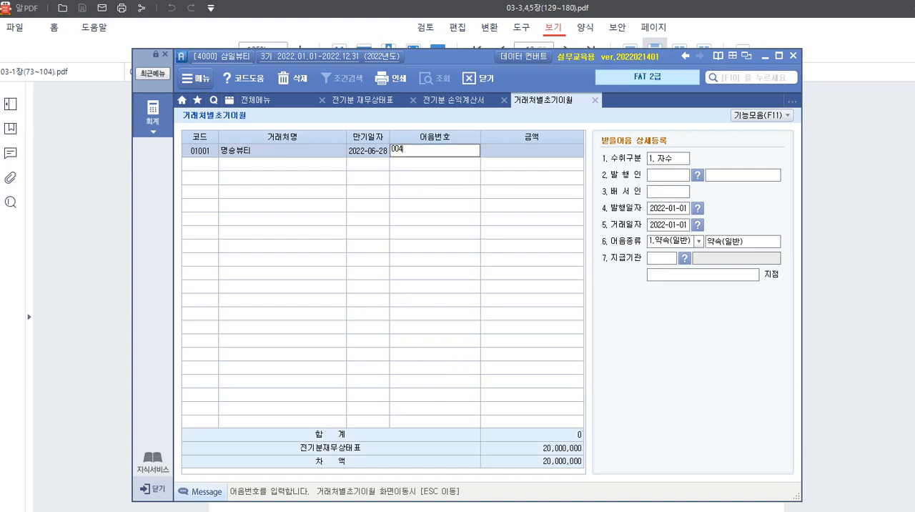
pyautogui.write('20211228123456789')
pyautogui.press('Return')
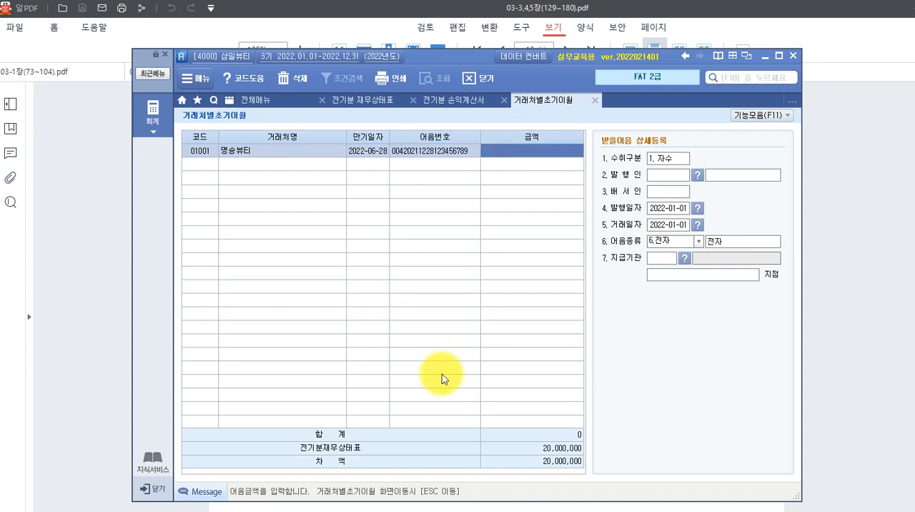
pyautogui.write('20000000')
pyautogui.press('Return')
pyautogui.press('Return')
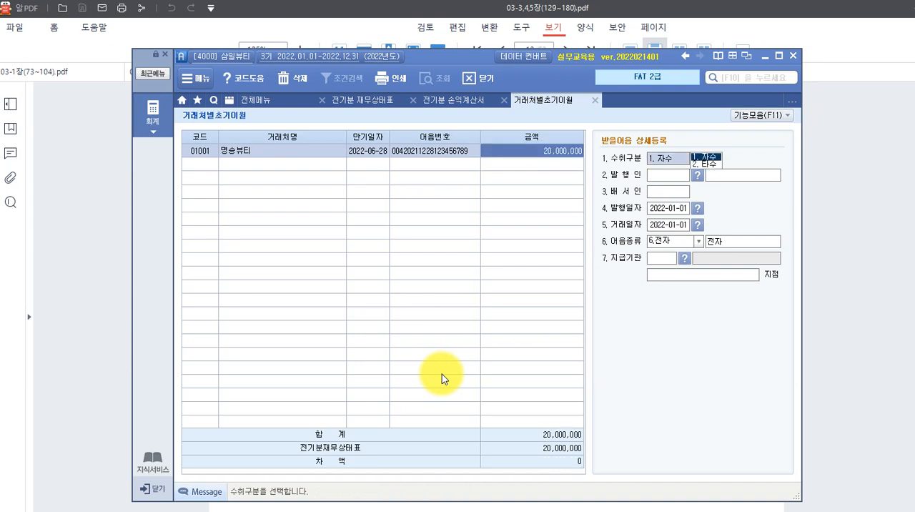
# Set 수취구분 to 1. 자수 and 발행인 to 01001 명승뷰티 in 받을어음 상세등록.
pyautogui.click(708, 158)
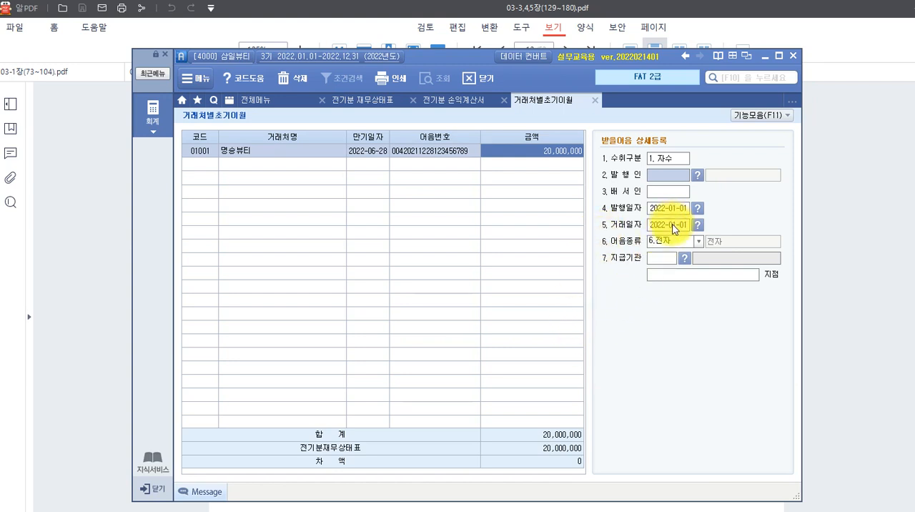
pyautogui.click(696, 178)
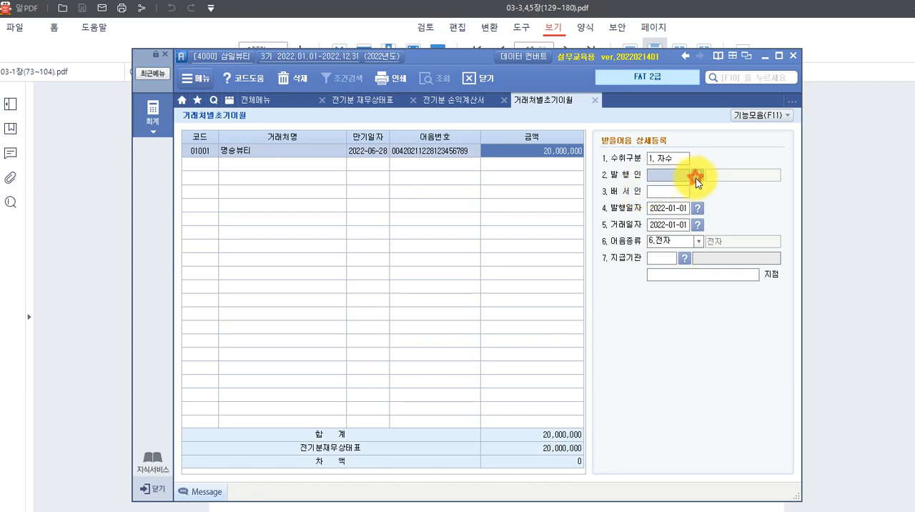
pyautogui.click(451, 386)
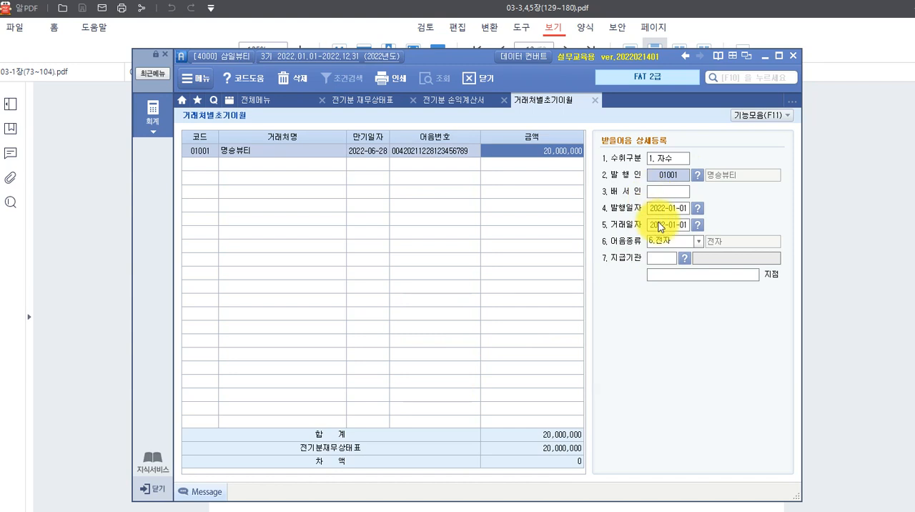
# Set both 발행일자 and 거래일자 of the note to 2021-12-28.
pyautogui.click(661, 208)
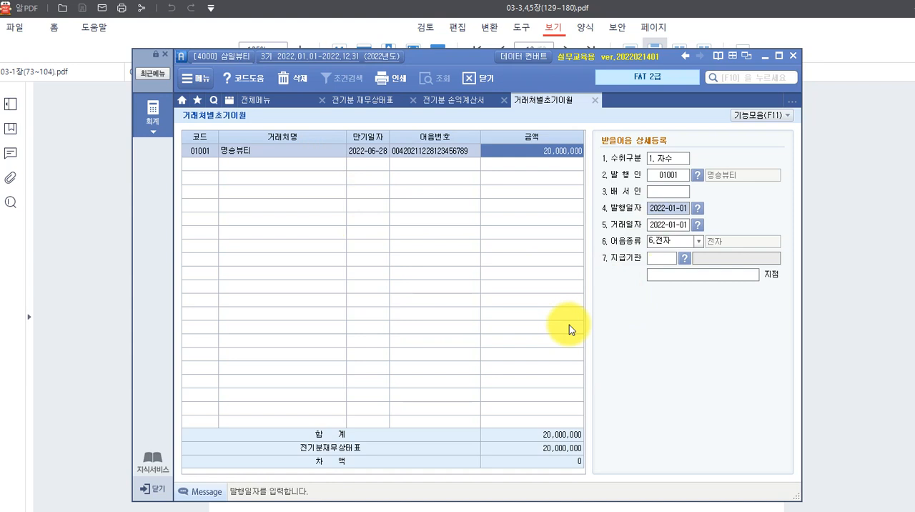
pyautogui.write('20')
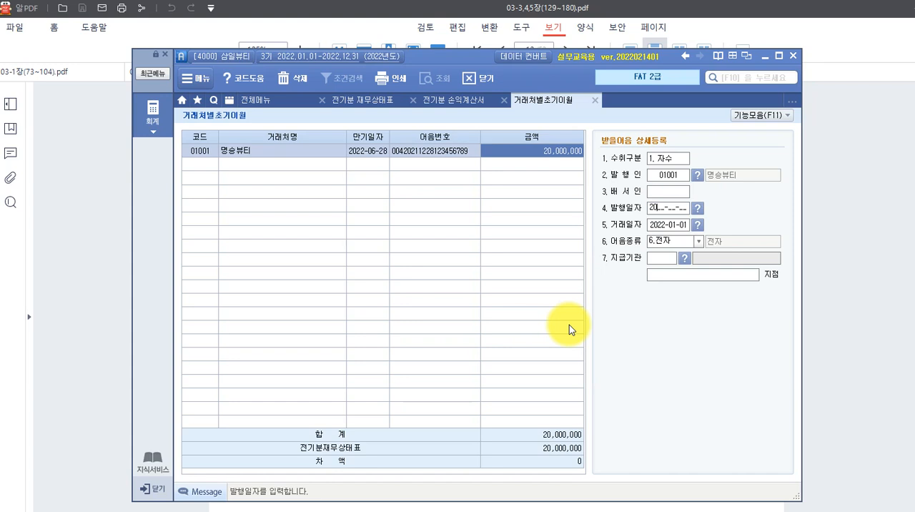
pyautogui.write('21-12-28')
pyautogui.press('Return')
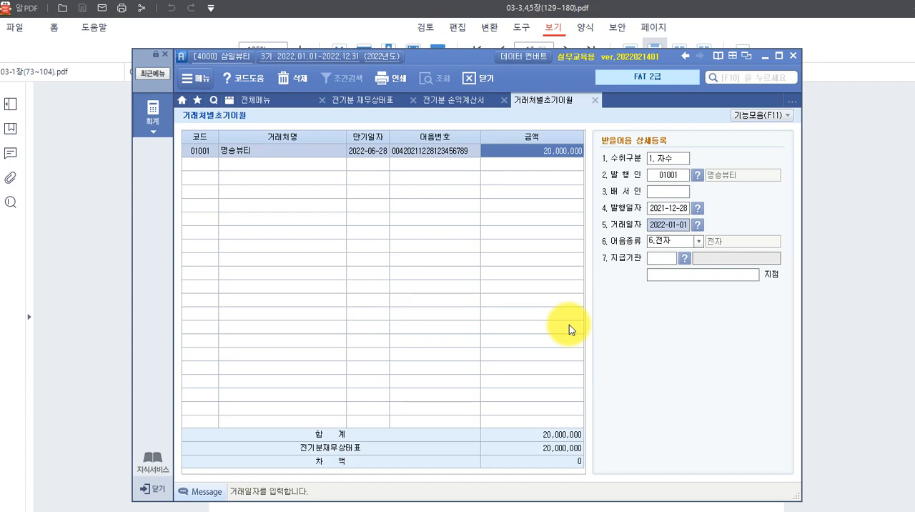
pyautogui.write('2021-')
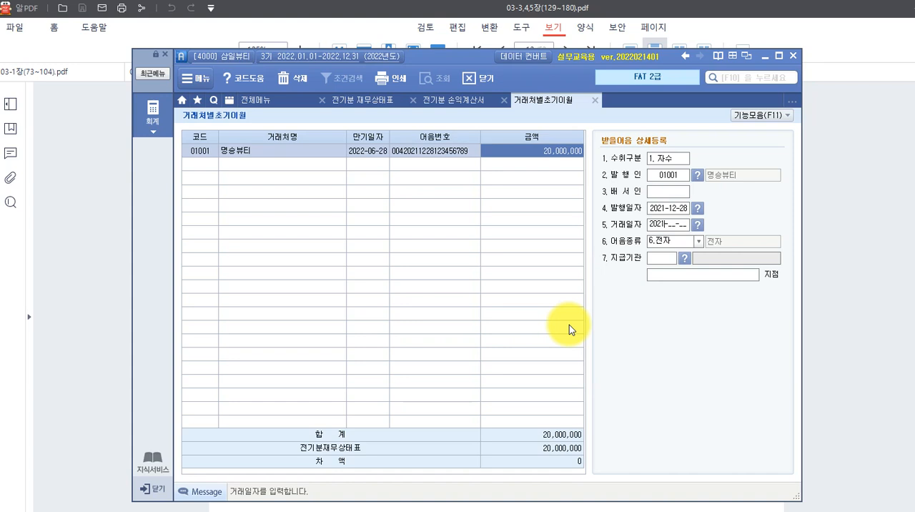
pyautogui.write('12-28')
pyautogui.press('Return')
pyautogui.press('Return')
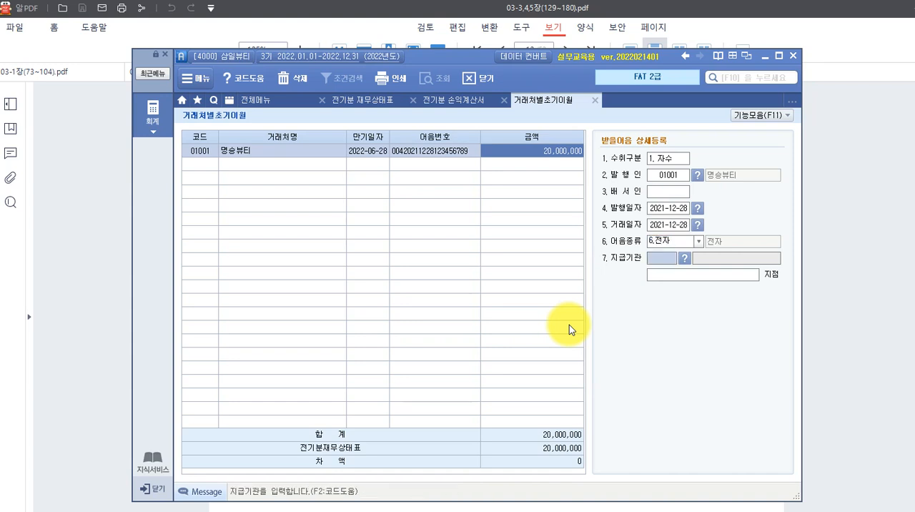
# Review the available 어음종류 options and choose 6.전자 for the note.
pyautogui.click(655, 242)
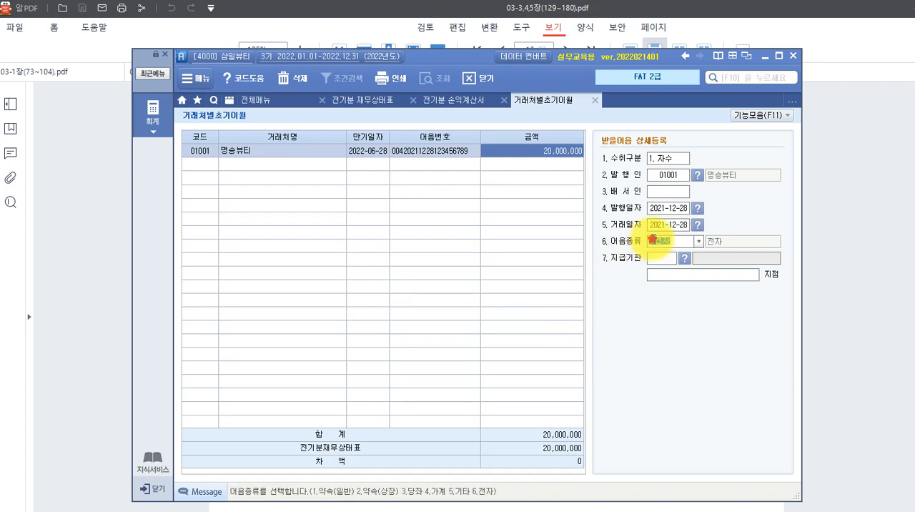
pyautogui.click(657, 241)
pyautogui.click(656, 241)
pyautogui.click(697, 242)
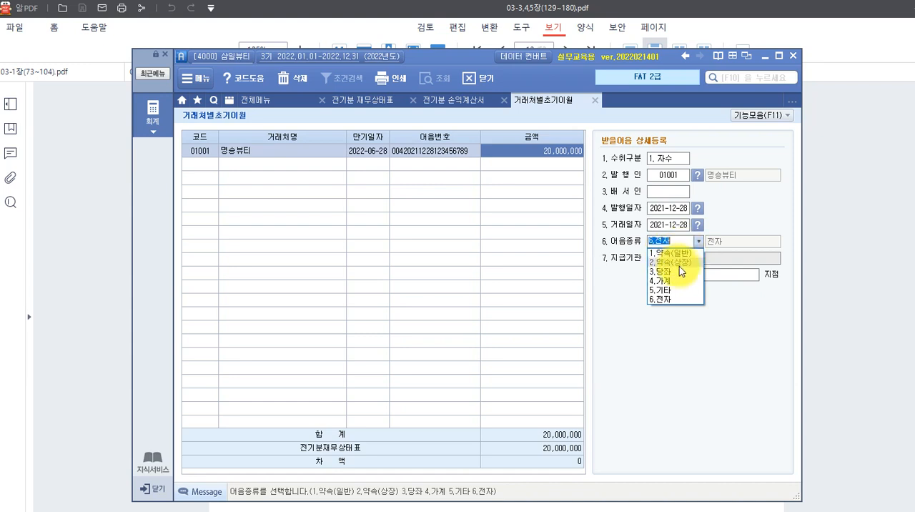
pyautogui.click(662, 300)
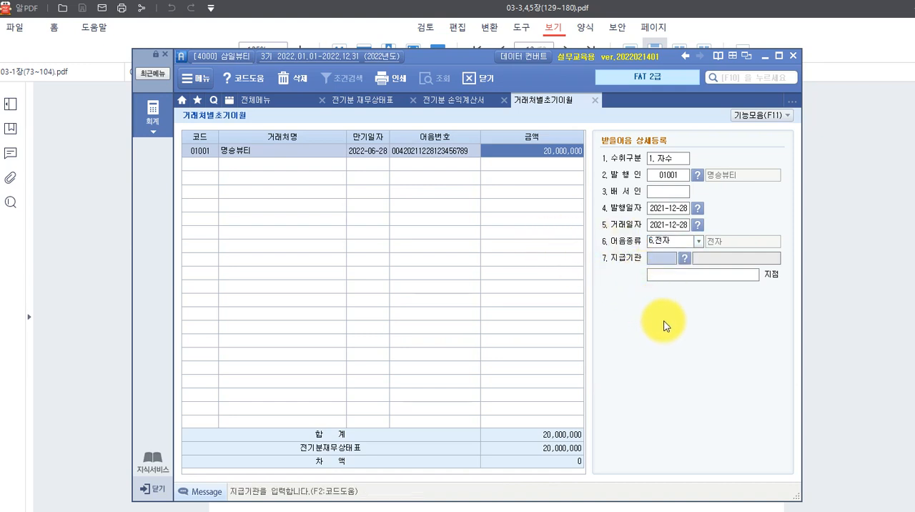
# Set 지급기관 to 100 국민은행 with branch 용산 and complete the note's 상세등록 entry.
pyautogui.click(684, 259)
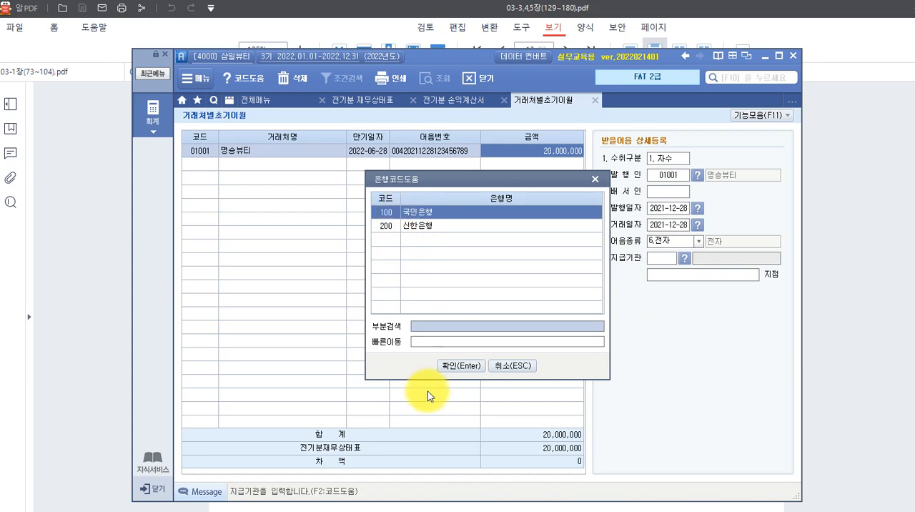
pyautogui.click(459, 367)
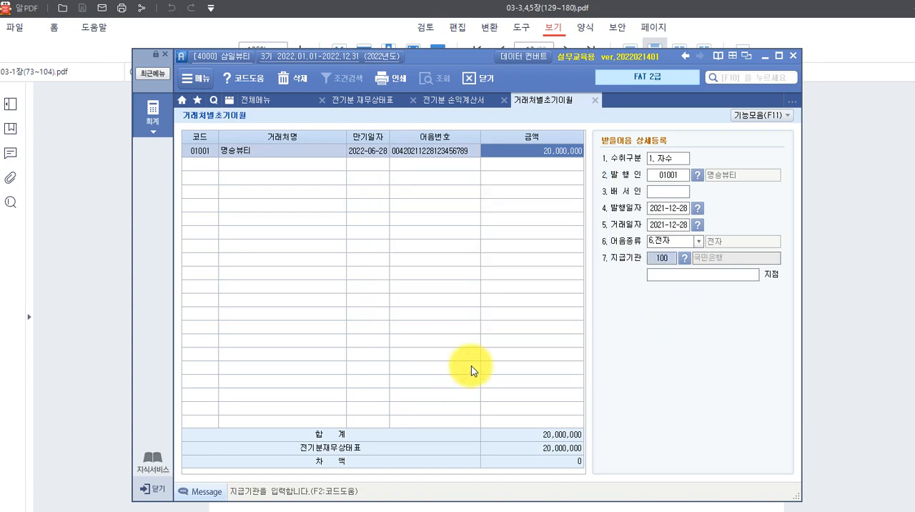
pyautogui.click(664, 279)
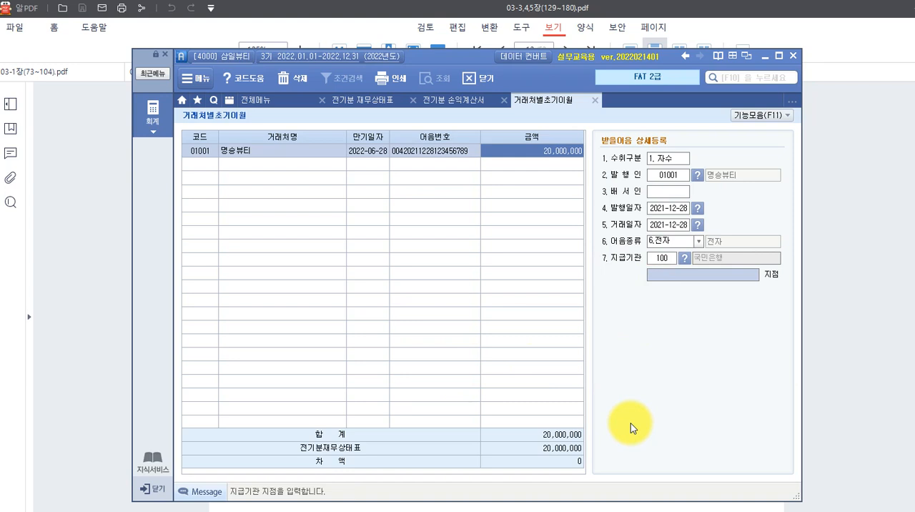
pyautogui.write('강ㄴ')
pyautogui.press('BackSpace')
pyautogui.press('BackSpace')
pyautogui.write('용산')
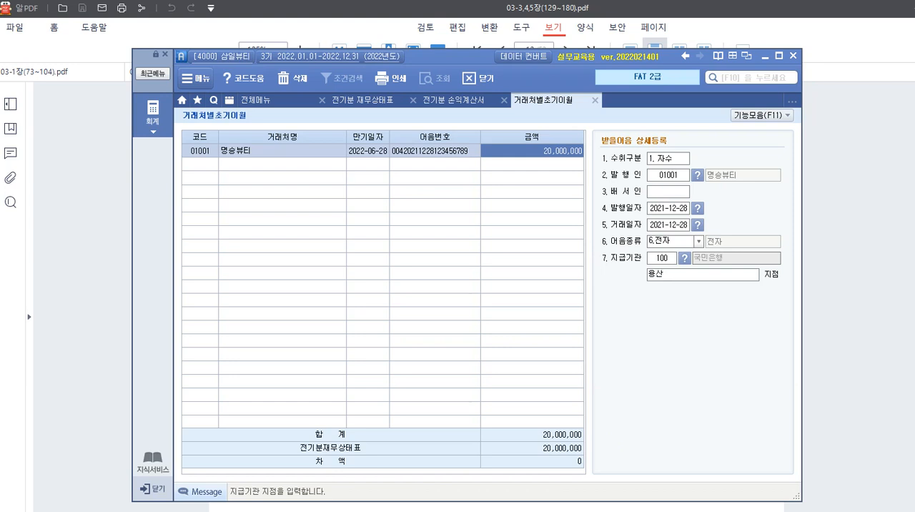
pyautogui.press('Return')
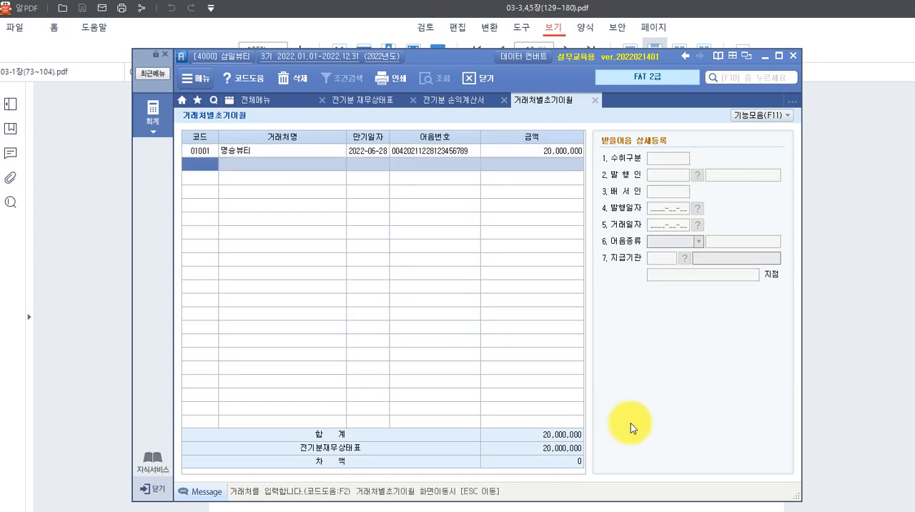
pyautogui.click(498, 152)
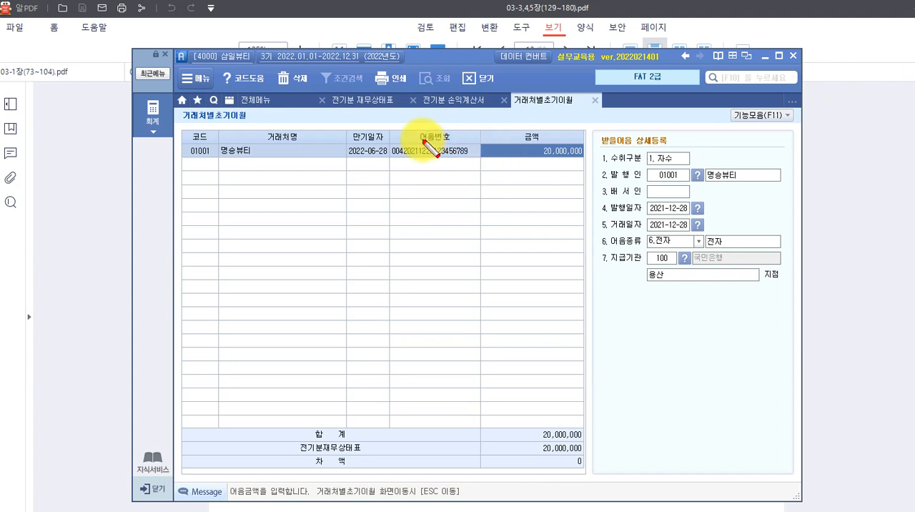
pyautogui.moveTo(469, 147)
pyautogui.mouseDown()
pyautogui.moveTo(463, 157)
pyautogui.moveTo(478, 162)
pyautogui.moveTo(469, 162)
pyautogui.moveTo(478, 153)
pyautogui.mouseUp()
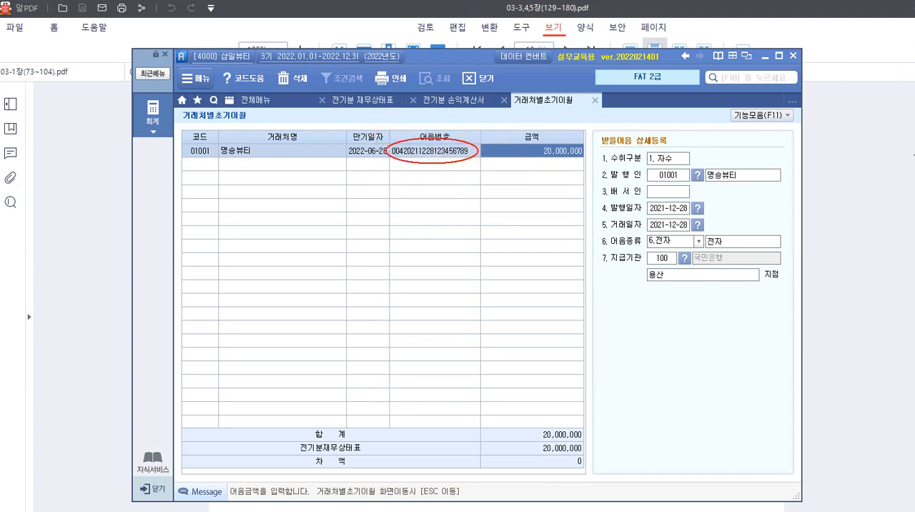
pyautogui.moveTo(429, 163); pyautogui.dragTo(429, 234)
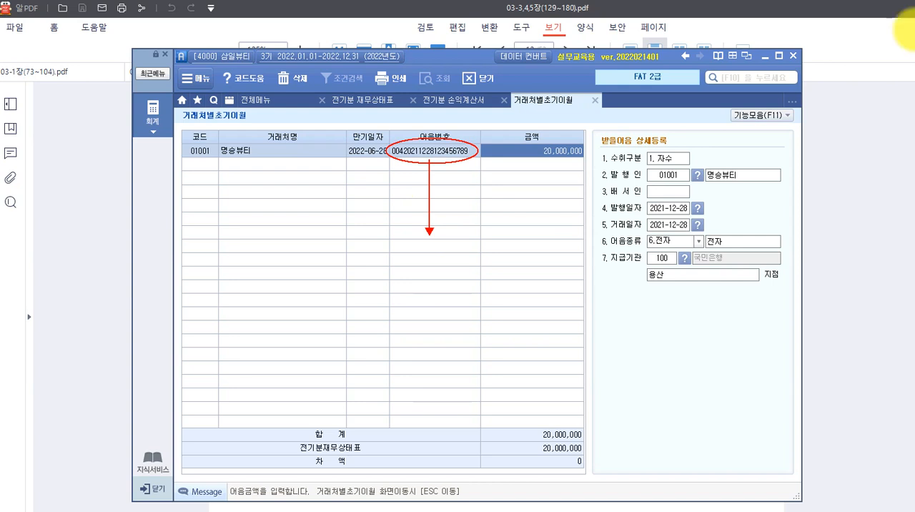
pyautogui.click(377, 257)
pyautogui.write('004')
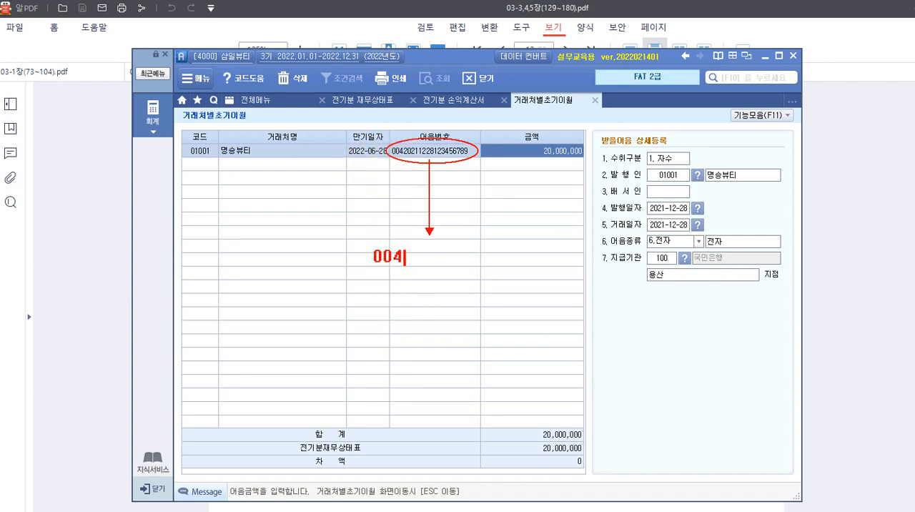
pyautogui.write(' -')
pyautogui.write('2021')
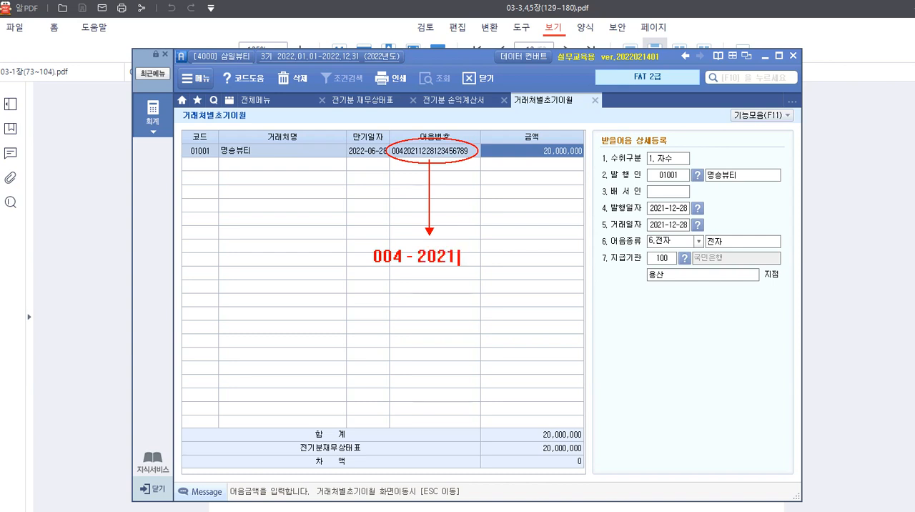
pyautogui.write('-12-28')
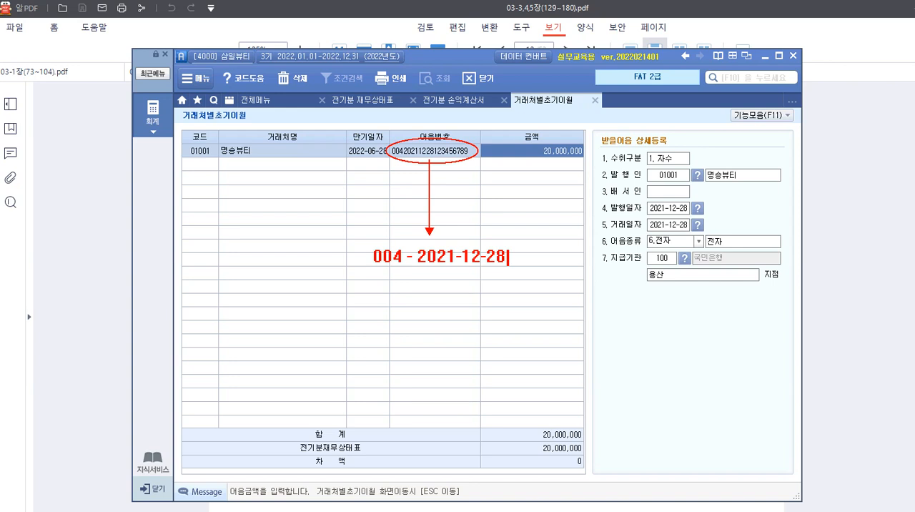
pyautogui.write('-123456789')
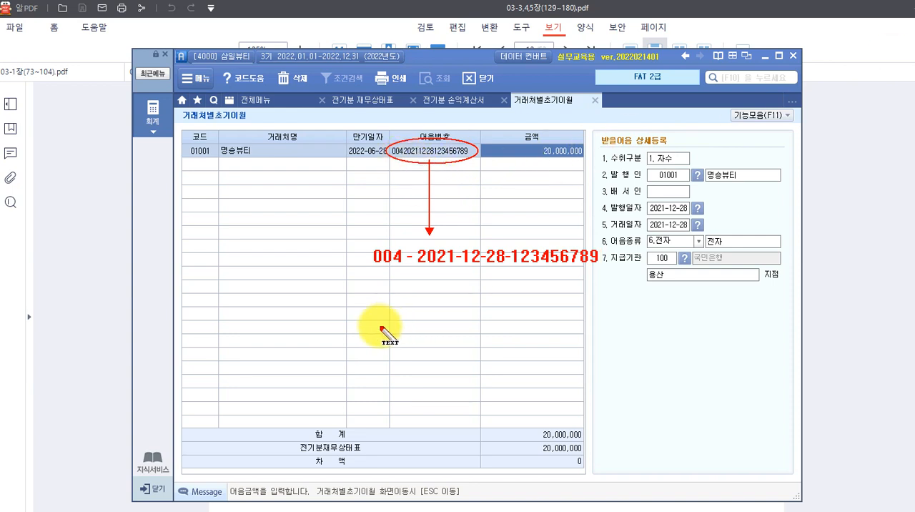
pyautogui.click(381, 296)
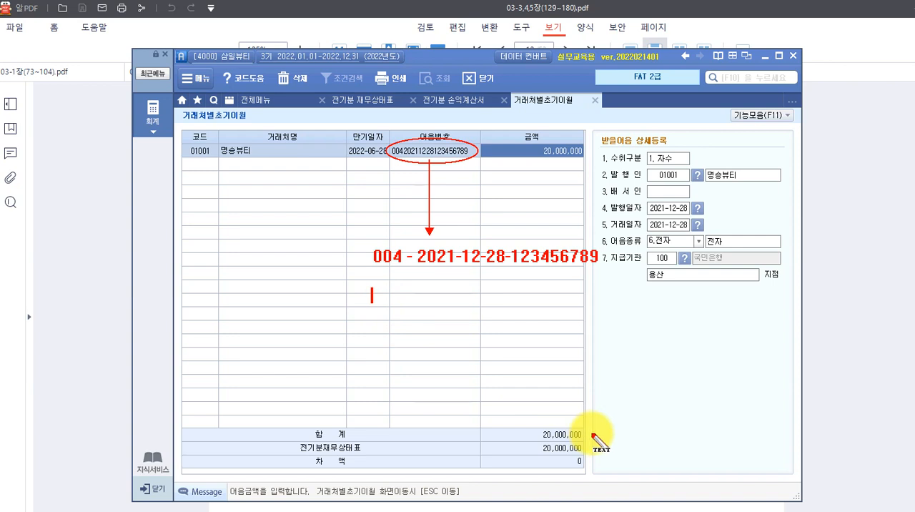
pyautogui.write('ACD')
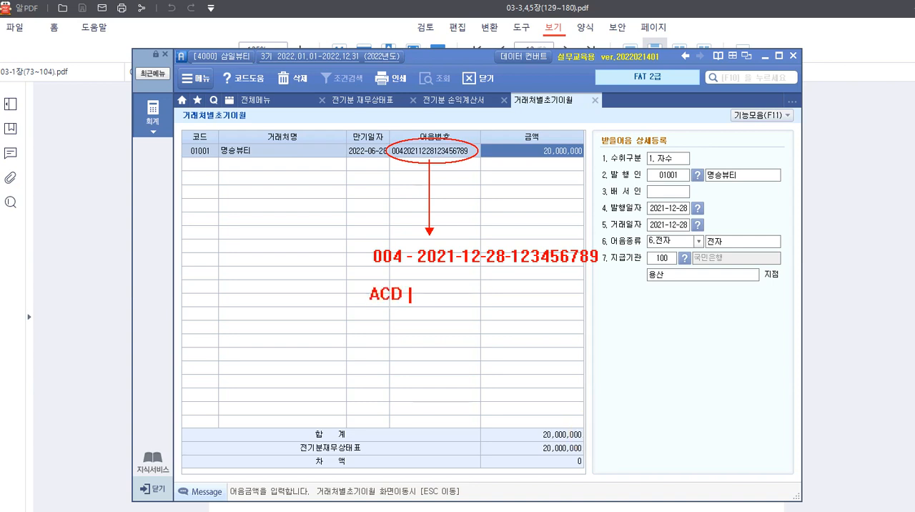
pyautogui.write(' 123546')
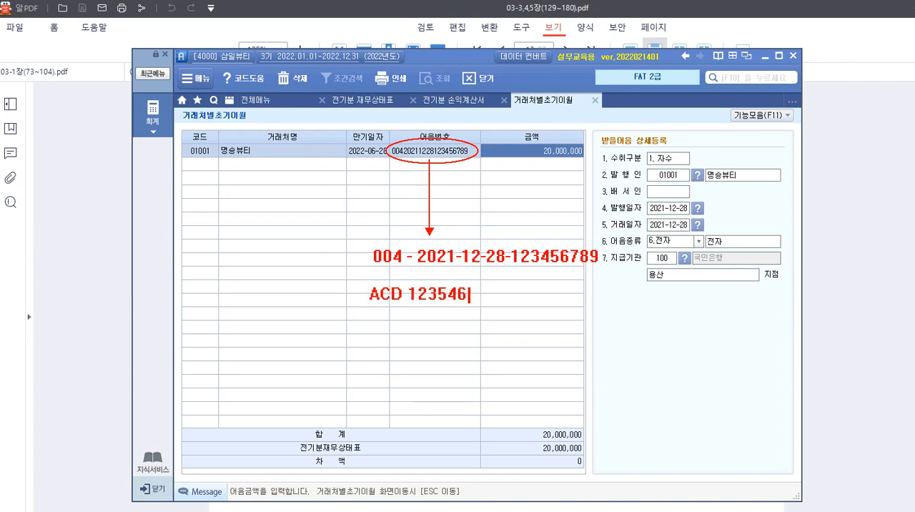
pyautogui.press('Return')
pyautogui.write('가차 12354896')
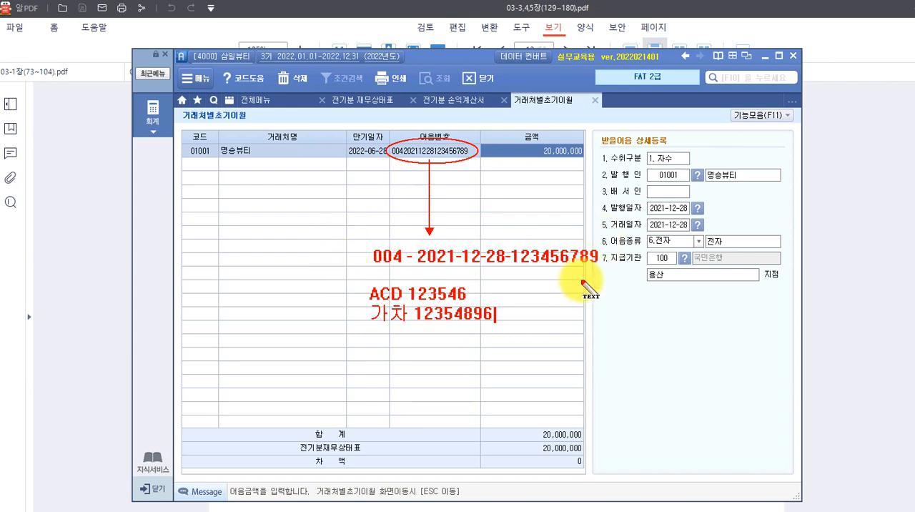
pyautogui.click(470, 230)
pyautogui.press('Escape')
pyautogui.click(469, 305)
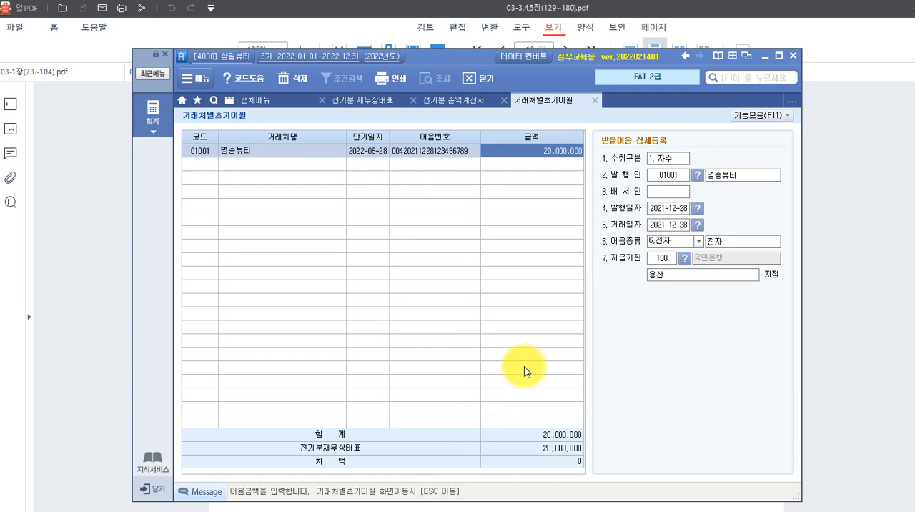
# Leave the 받을어음 detail screen and register 01003 여인나라 with 38,000,000 under 251 외상매입금.
pyautogui.press('Escape')
pyautogui.click(535, 220)
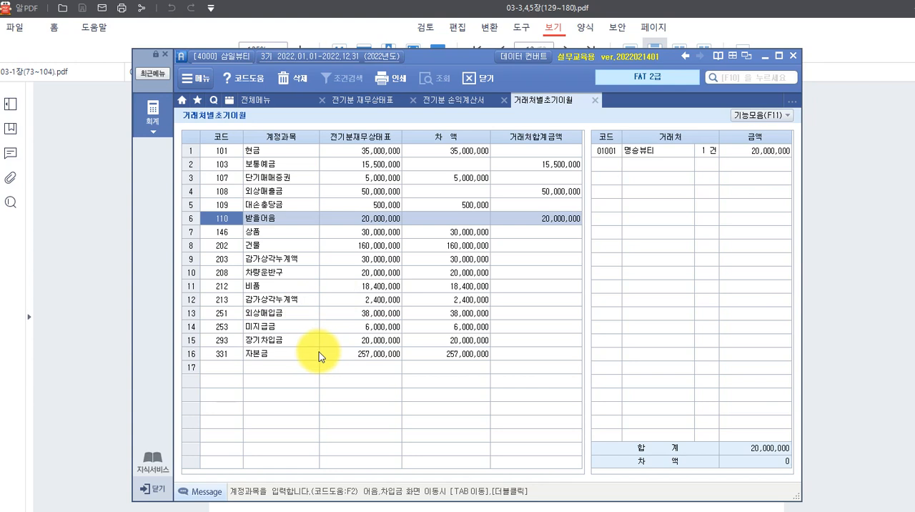
pyautogui.click(279, 315)
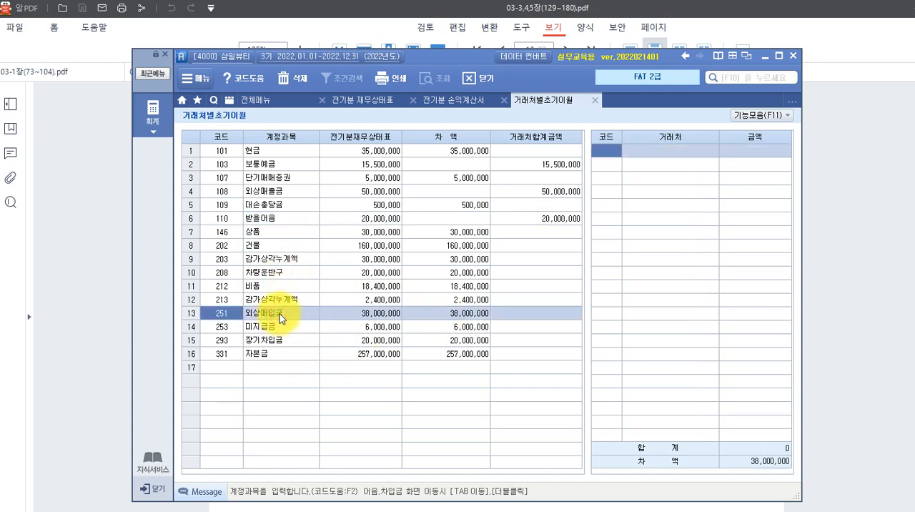
pyautogui.doubleClick(279, 313)
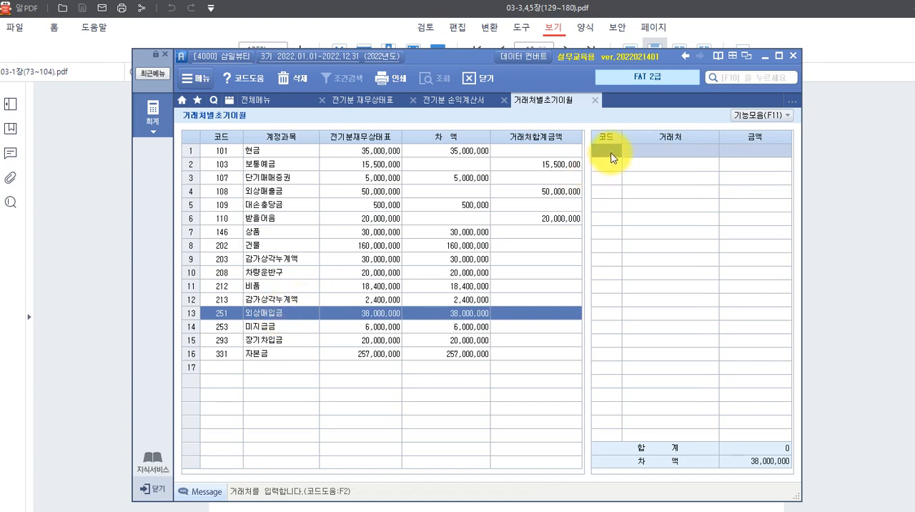
pyautogui.press('F2')
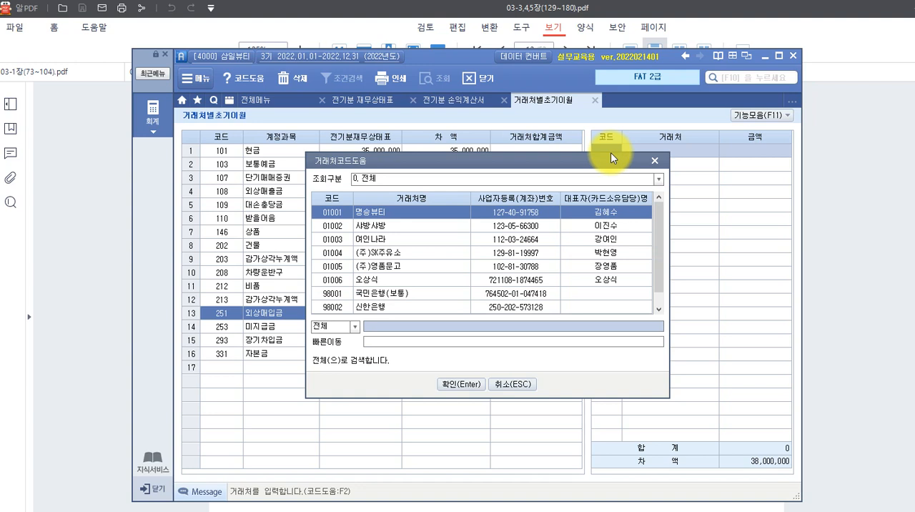
pyautogui.click(385, 243)
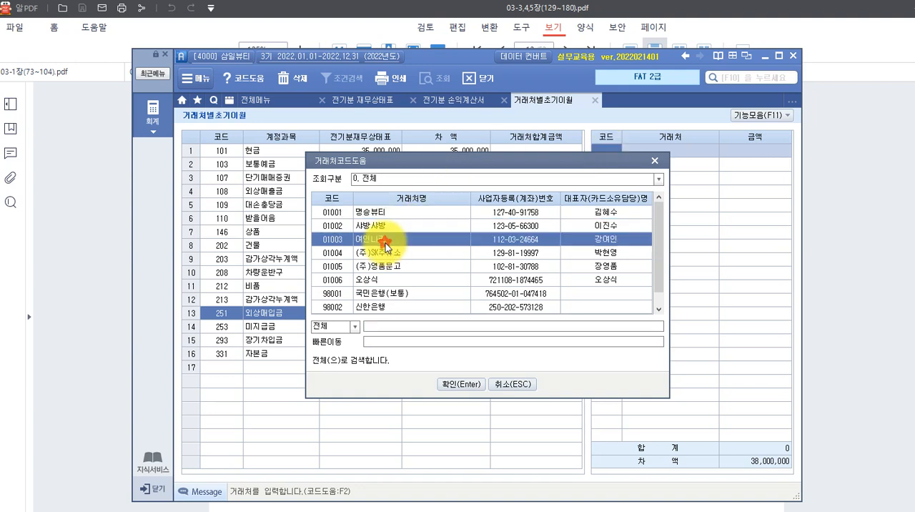
pyautogui.click(454, 384)
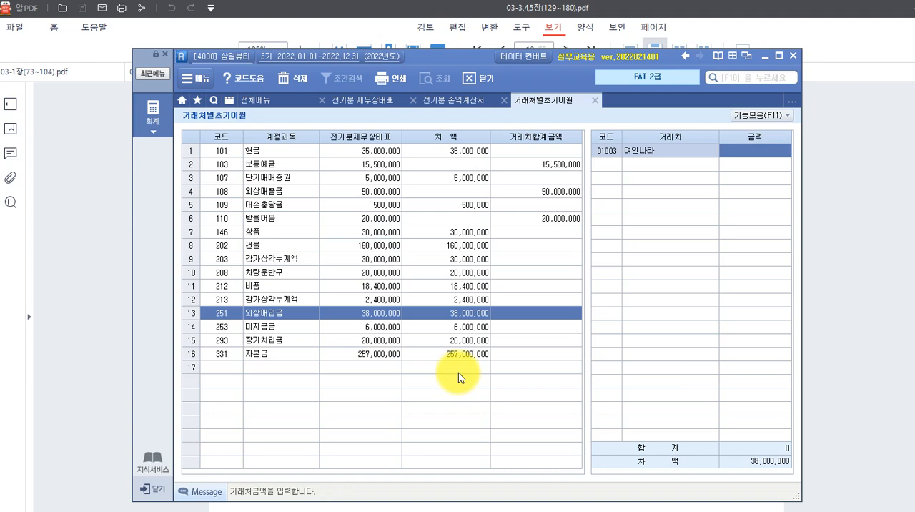
pyautogui.write('38000000')
pyautogui.press('Return')
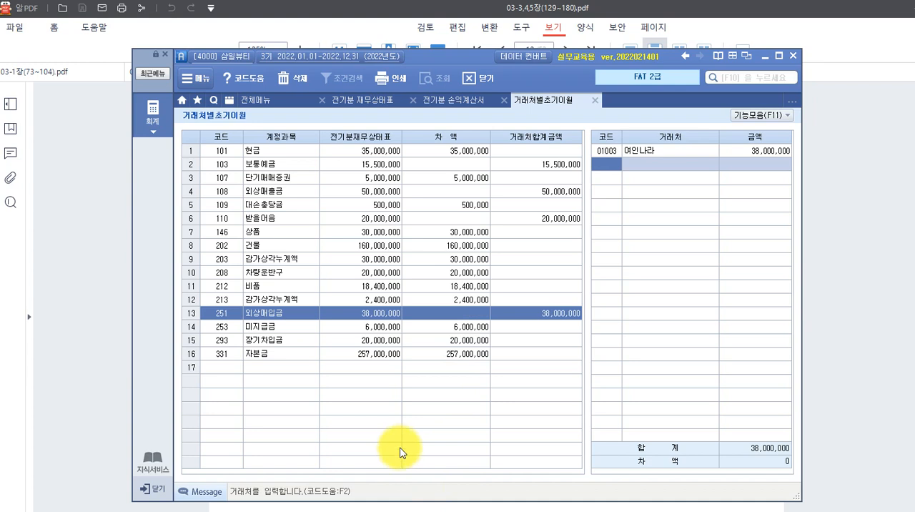
# Register 01004 (주)SK주유소 with an opening balance of 6,000,000 under 253 미지급금.
pyautogui.click(274, 328)
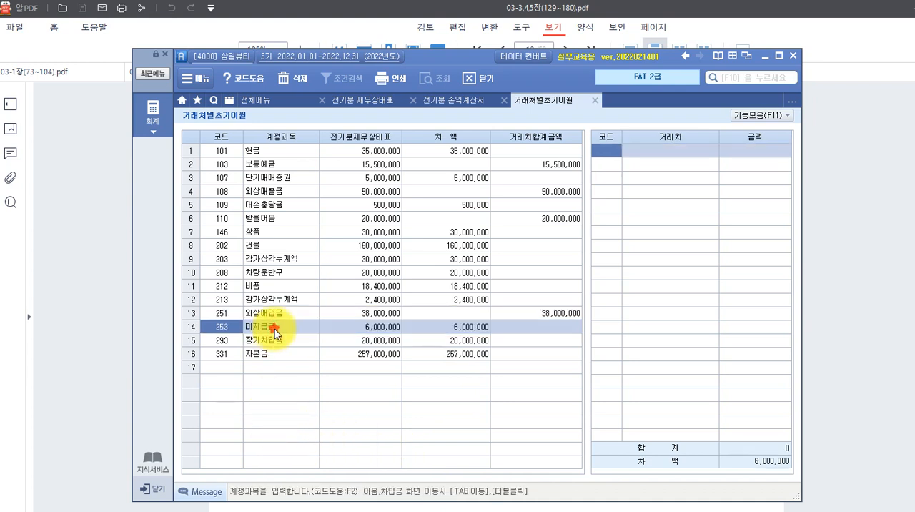
pyautogui.doubleClick(275, 329)
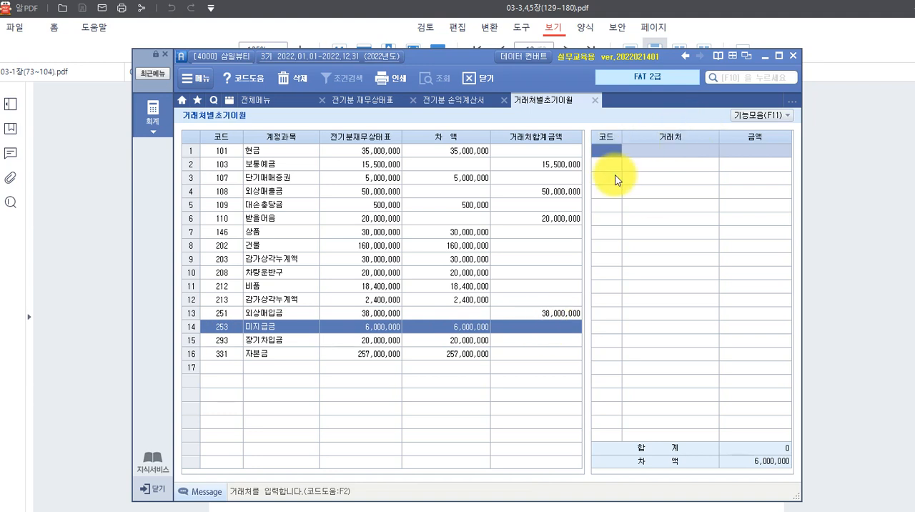
pyautogui.press('F2')
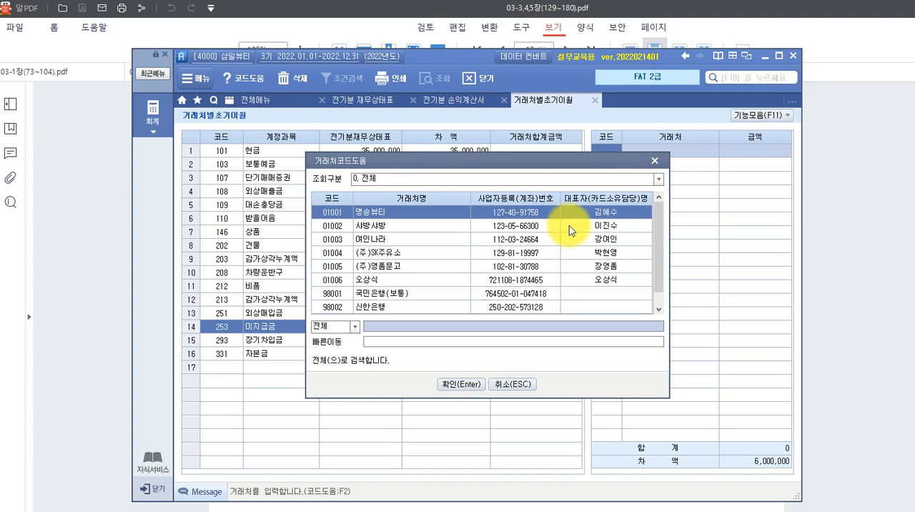
pyautogui.click(393, 257)
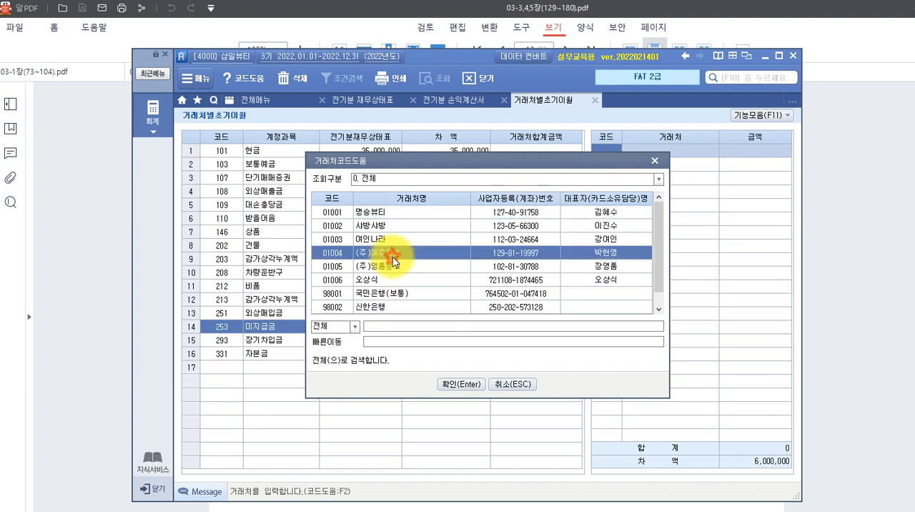
pyautogui.click(455, 386)
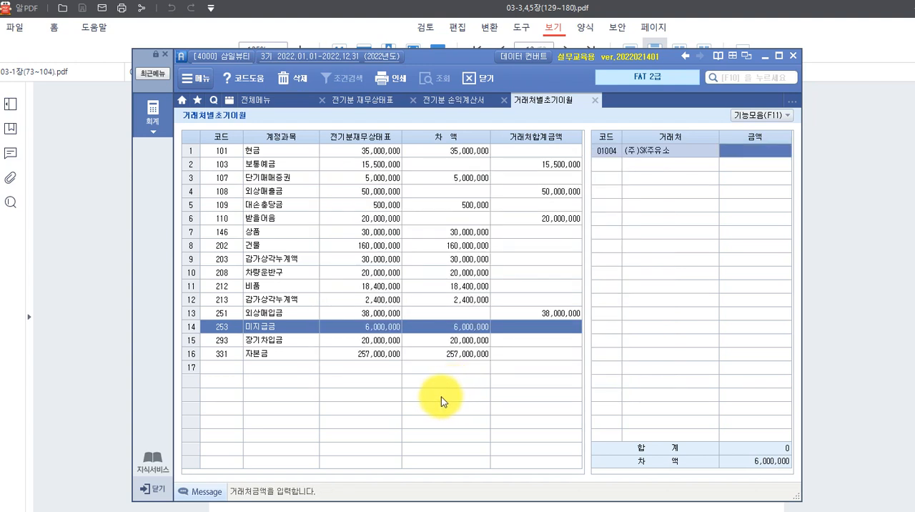
pyautogui.write('6000000')
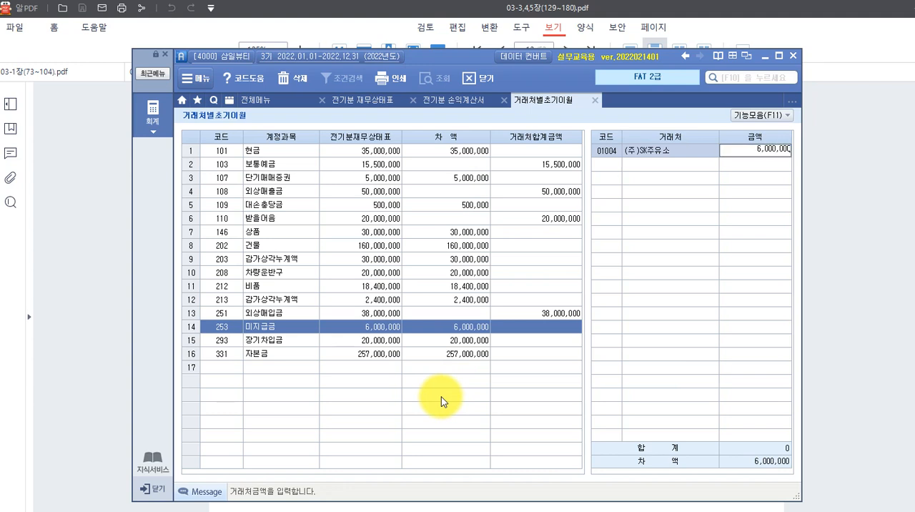
pyautogui.press('Return')
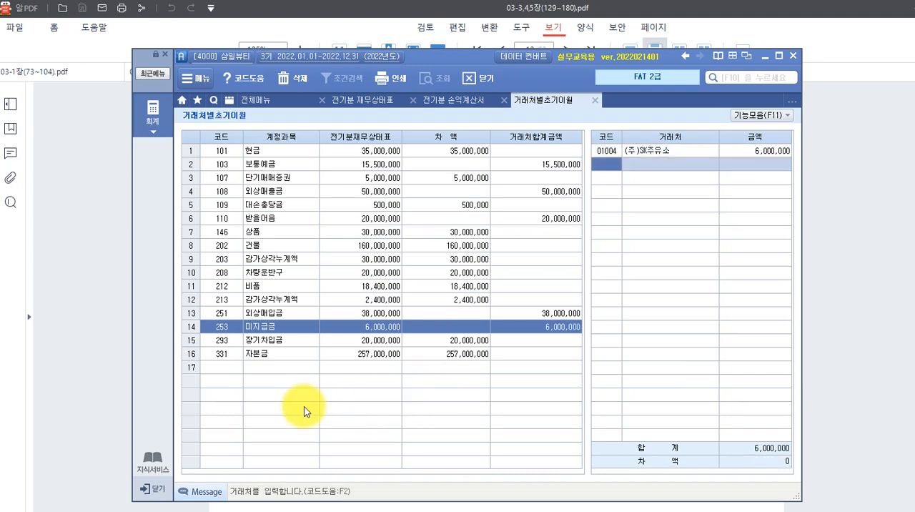
# Open the loan detail screen of 293 장기차입금 and add 98002 신한은행 as the lender.
pyautogui.click(265, 344)
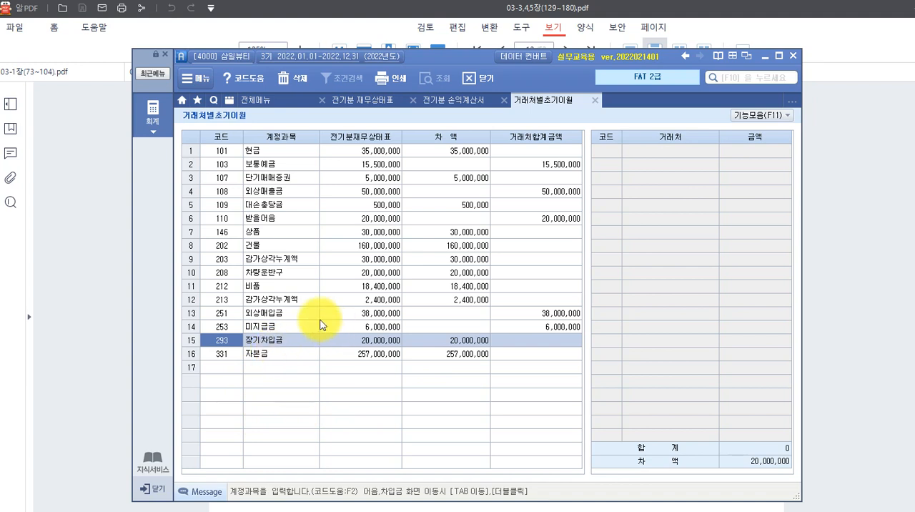
pyautogui.doubleClick(266, 343)
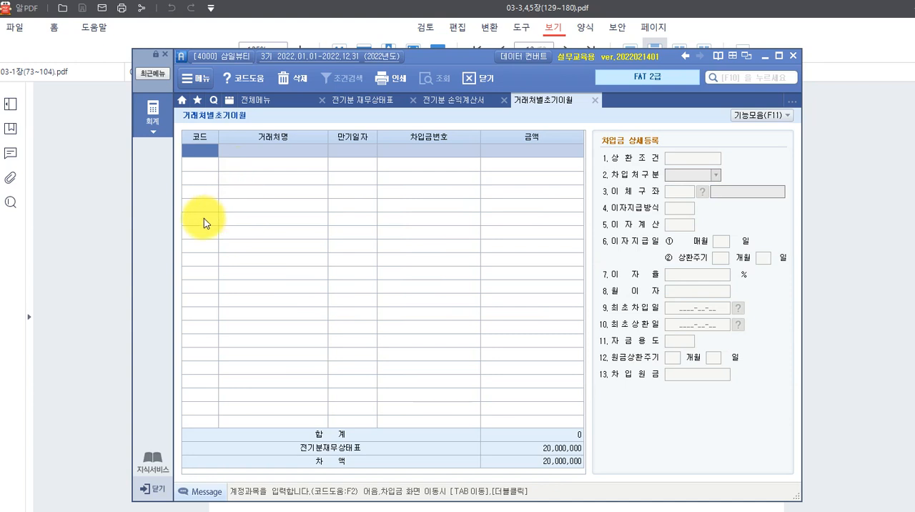
pyautogui.press('F2')
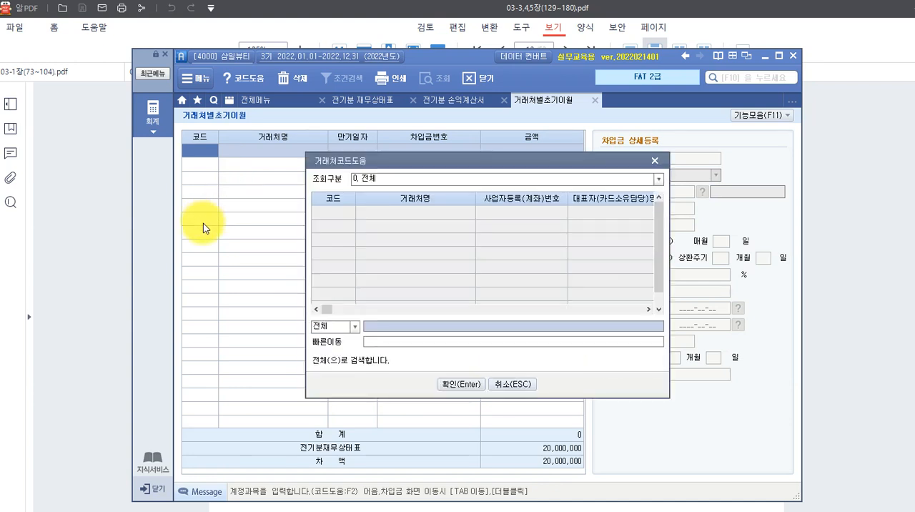
pyautogui.write('신한')
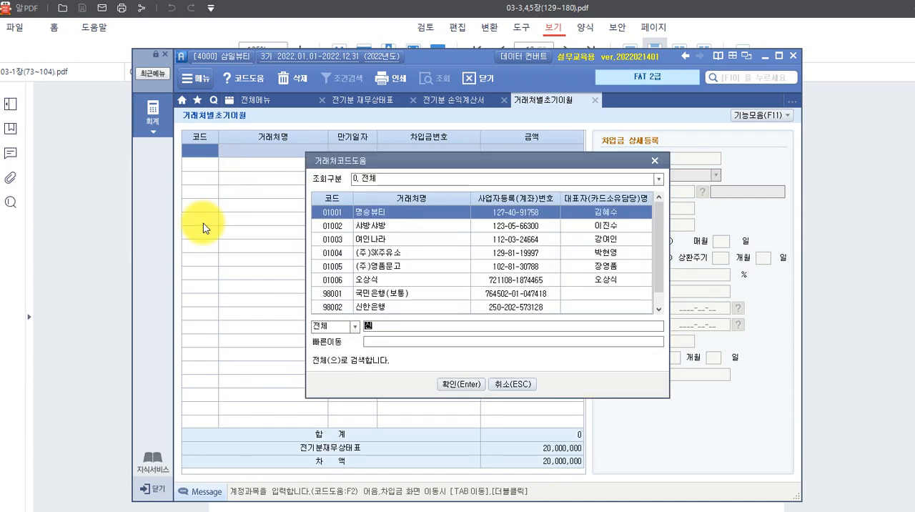
pyautogui.press('Return')
pyautogui.press('Return')
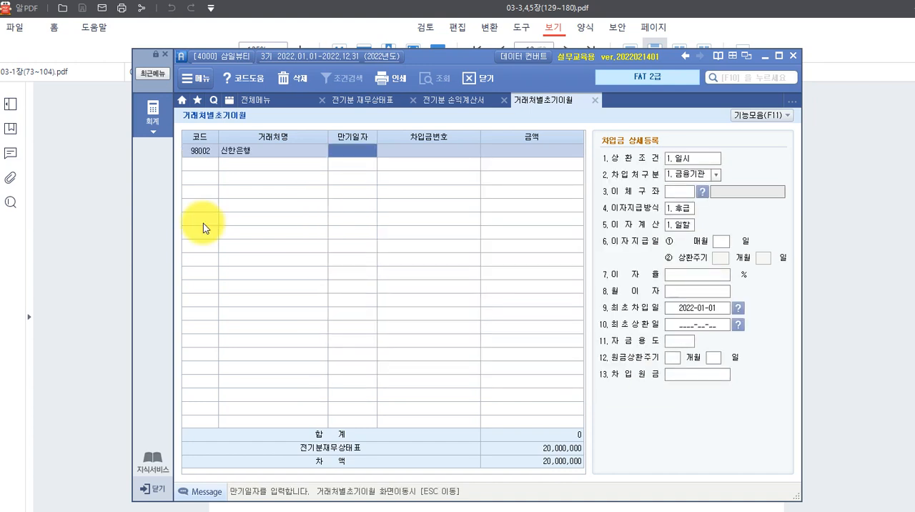
# Set the 신한은행 loan's 만기일자 to 2024-06-30 and 금액 to 20,000,000, and return to the 거래처별초기이월 account list.
pyautogui.write('2024-')
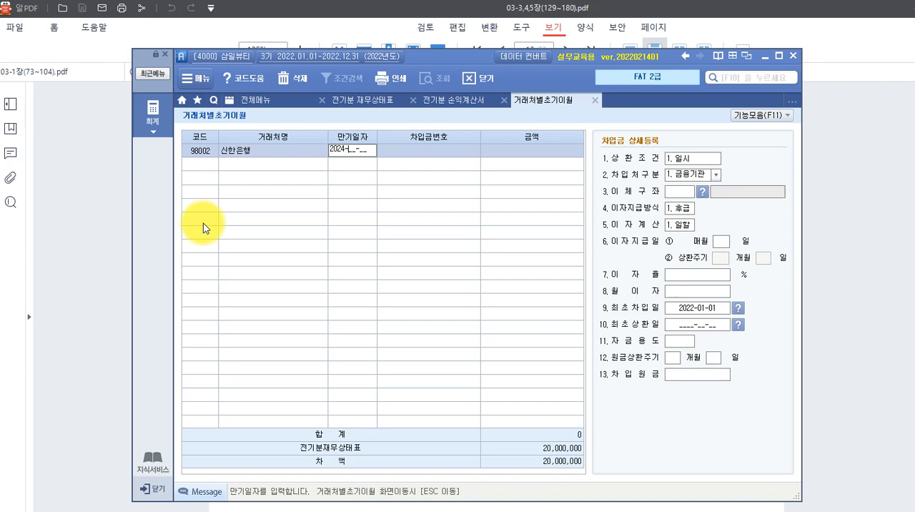
pyautogui.write('06-30')
pyautogui.press('Return')
pyautogui.press('Return')
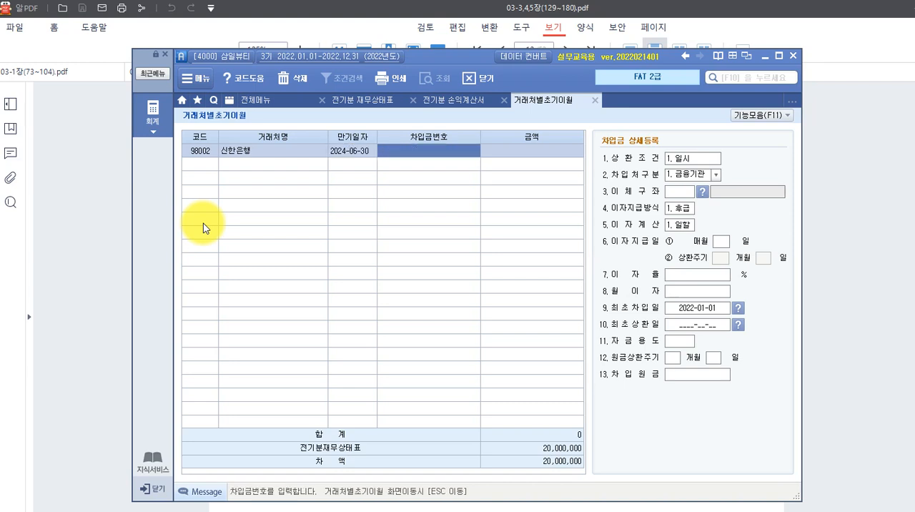
pyautogui.press('Return')
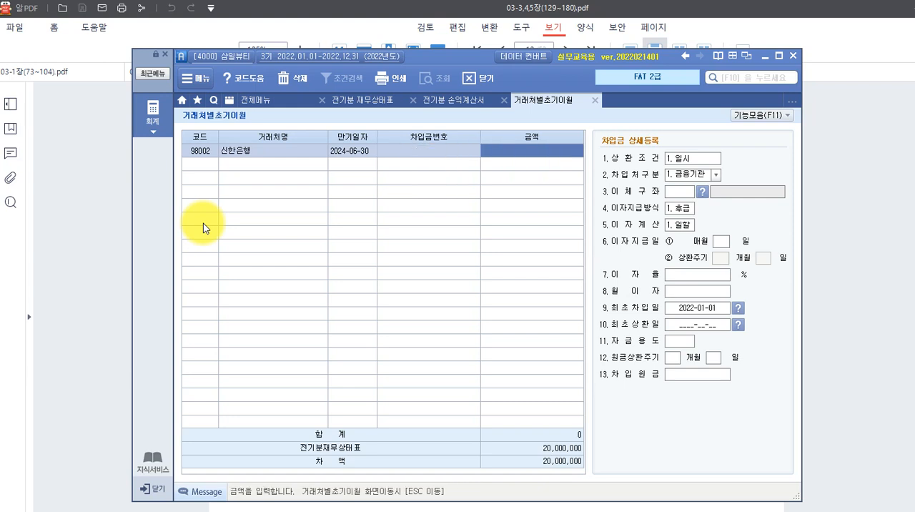
pyautogui.write('20000000')
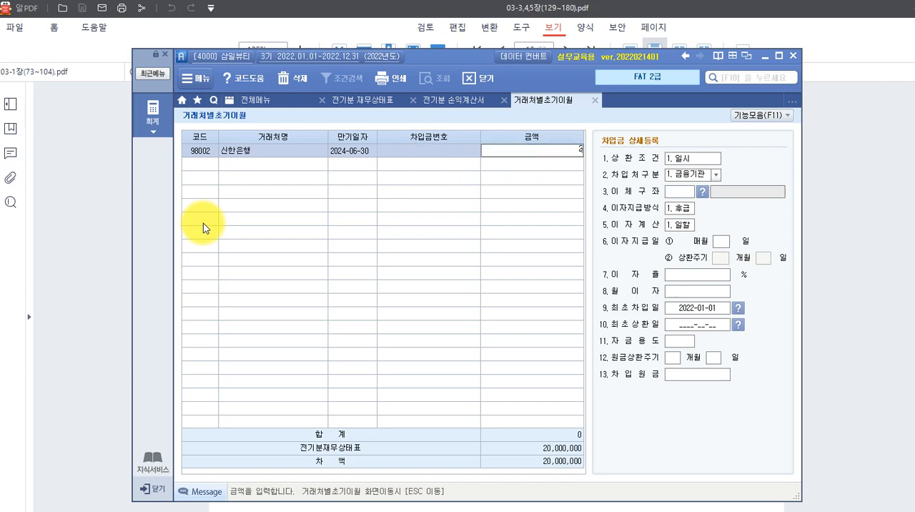
pyautogui.press('Return')
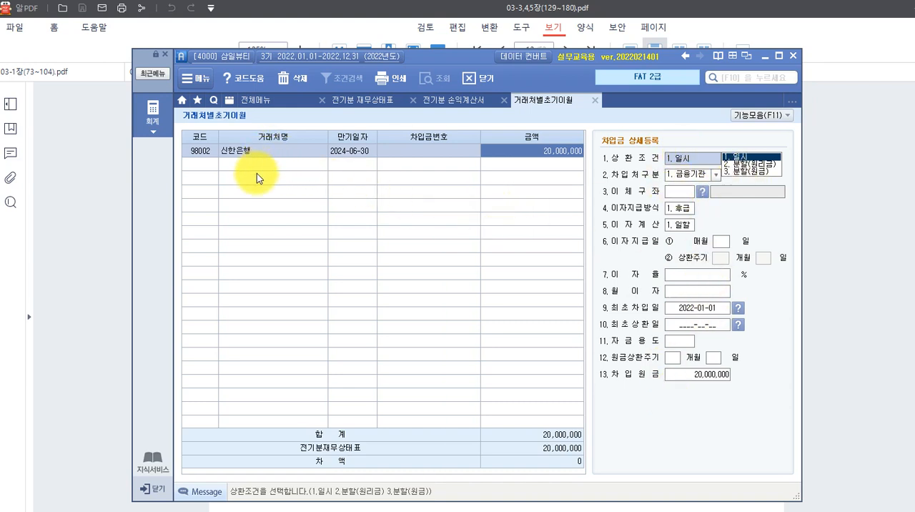
pyautogui.click(325, 215)
pyautogui.click(391, 188)
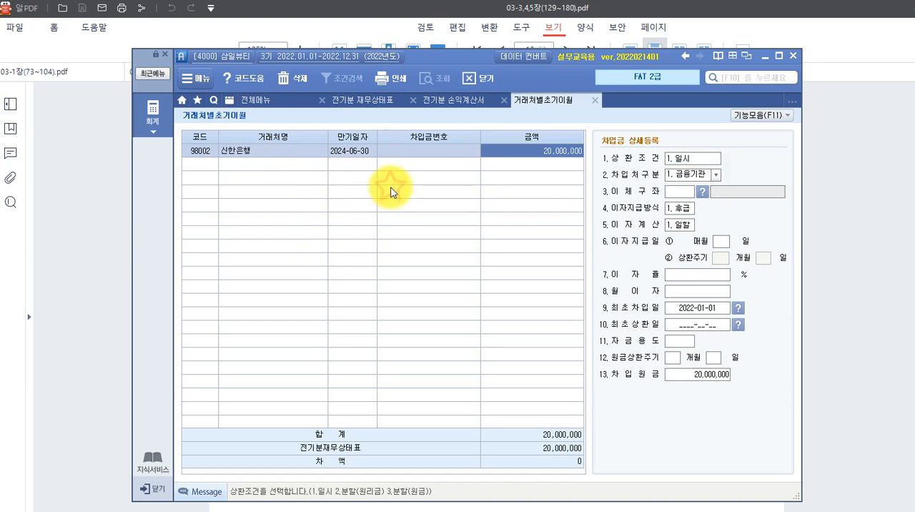
pyautogui.press('Escape')
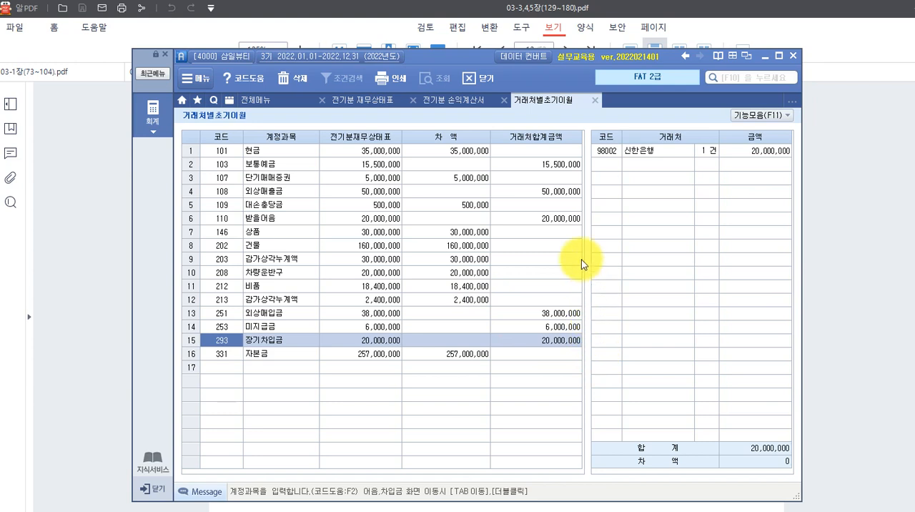
# Open the 회계 menu overview and review the items under 기초정보관리 from 회사등록 to 거래처별초기이월.
pyautogui.click(150, 113)
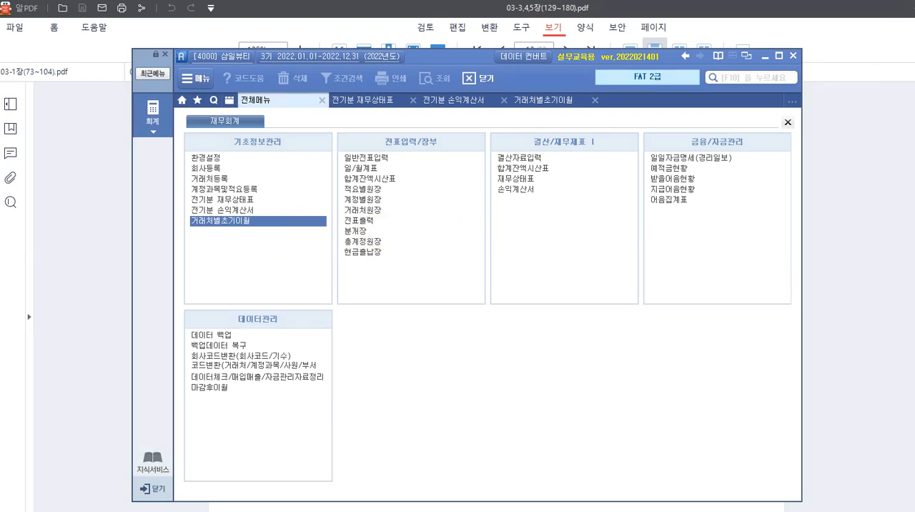
pyautogui.moveTo(227, 132)
pyautogui.mouseDown()
pyautogui.moveTo(236, 147)
pyautogui.moveTo(300, 151)
pyautogui.moveTo(289, 151)
pyautogui.mouseUp()
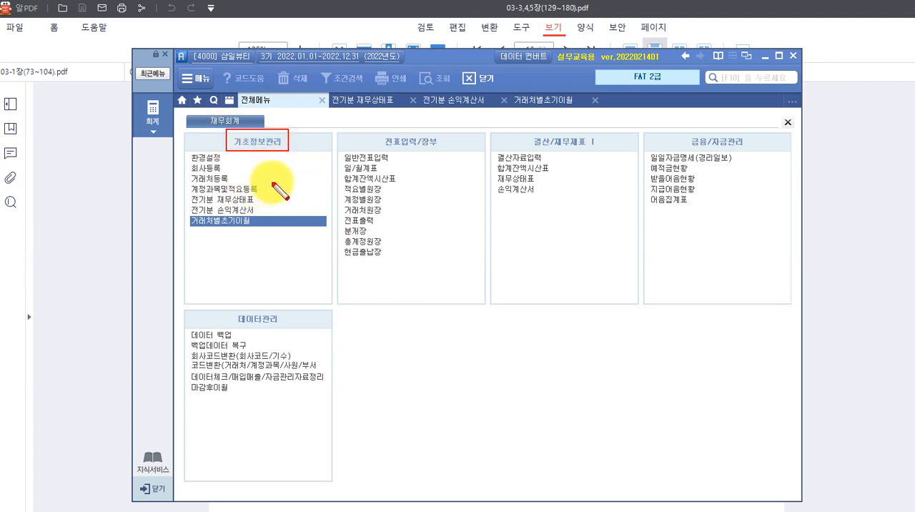
pyautogui.moveTo(186, 162)
pyautogui.mouseDown()
pyautogui.moveTo(195, 172)
pyautogui.moveTo(230, 169)
pyautogui.moveTo(229, 185)
pyautogui.moveTo(185, 188)
pyautogui.moveTo(259, 193)
pyautogui.mouseUp()
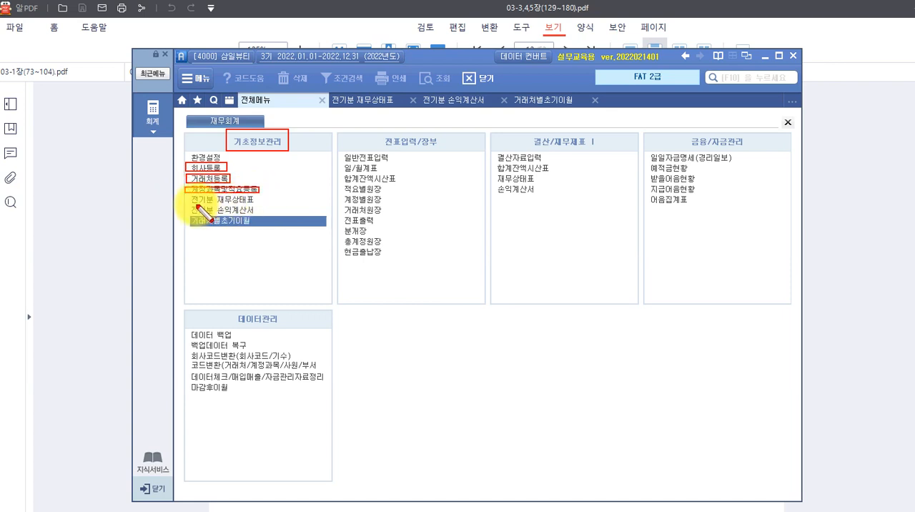
pyautogui.moveTo(188, 195)
pyautogui.mouseDown()
pyautogui.moveTo(192, 207)
pyautogui.moveTo(256, 216)
pyautogui.moveTo(258, 225)
pyautogui.mouseUp()
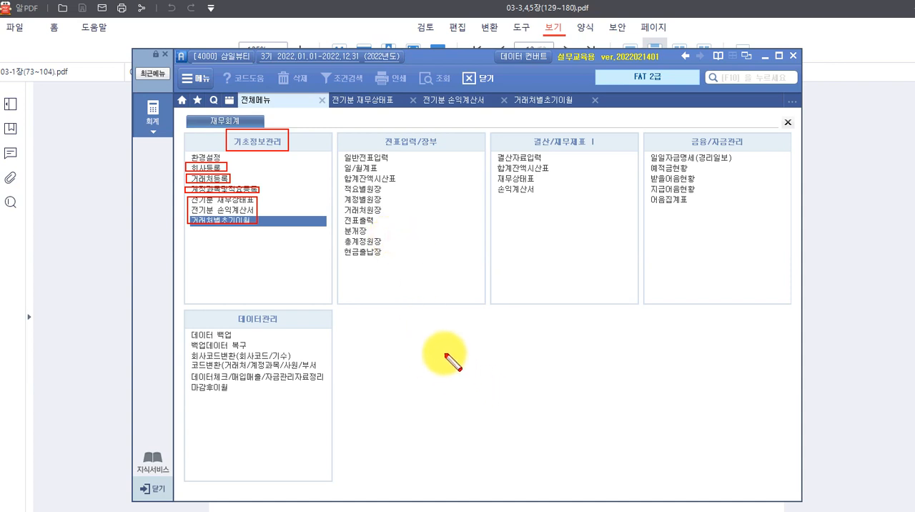
pyautogui.press('Escape')
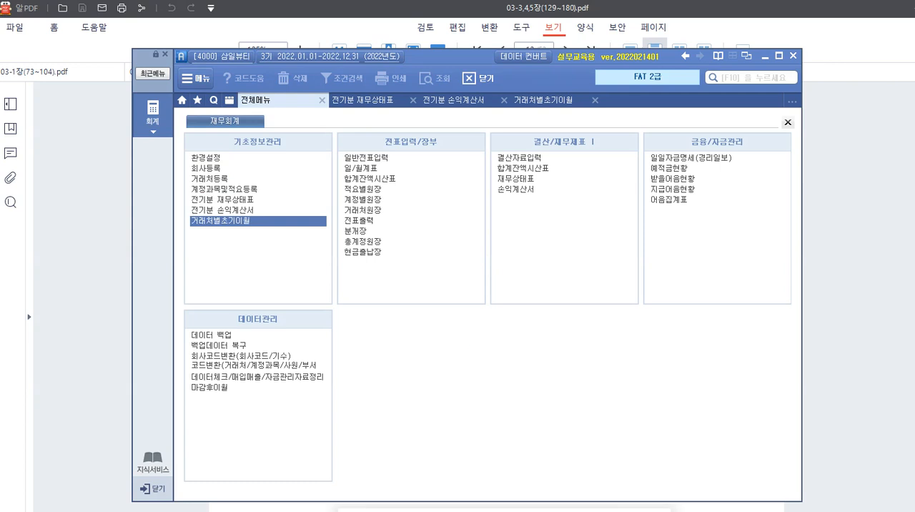
# Switch to 알PDF and look through 03-1장(73~104).pdf from the 거래처별초기이월 exercise to the 출제예상 평가문제 page.
pyautogui.moveTo(432, 511)
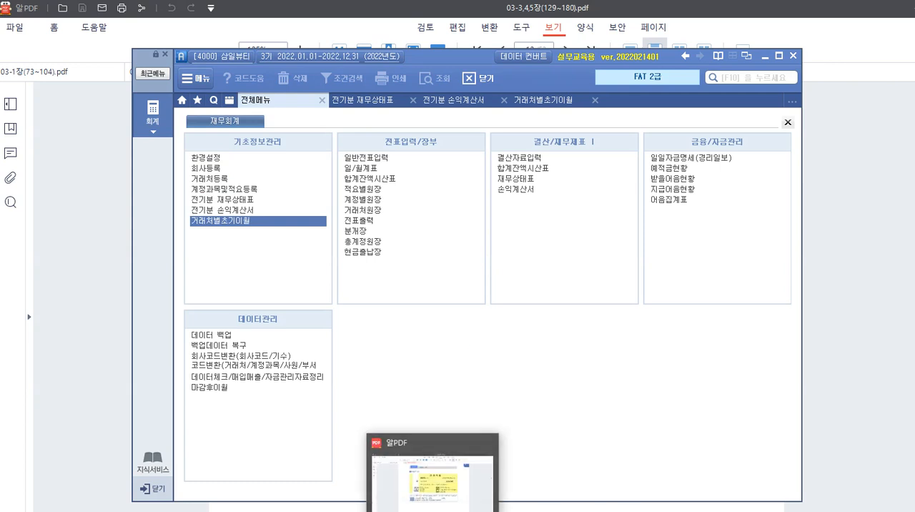
pyautogui.click(432, 509)
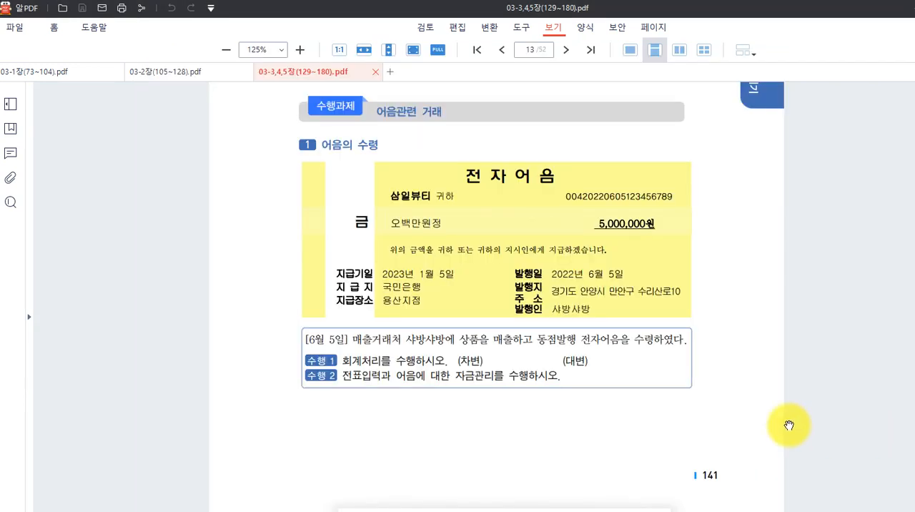
pyautogui.click(90, 73)
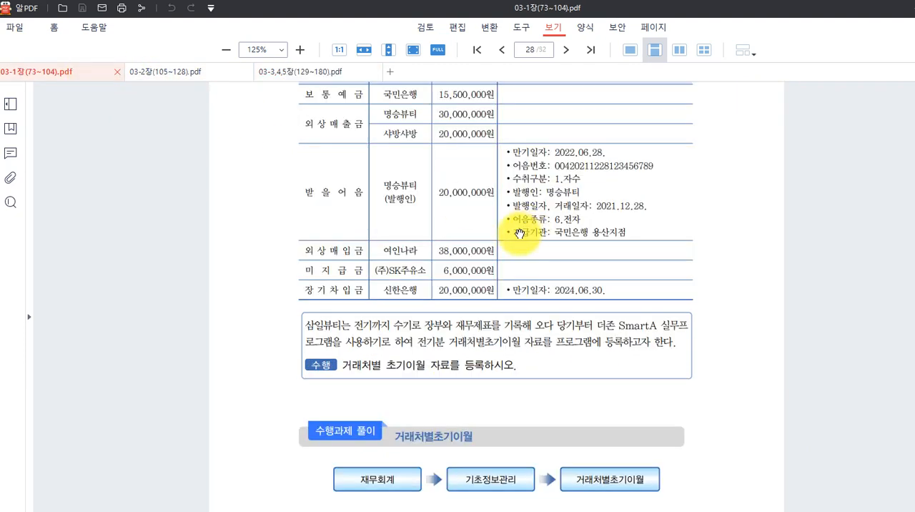
pyautogui.scroll(-1, 515, 234)
pyautogui.scroll(-12, 515, 234)
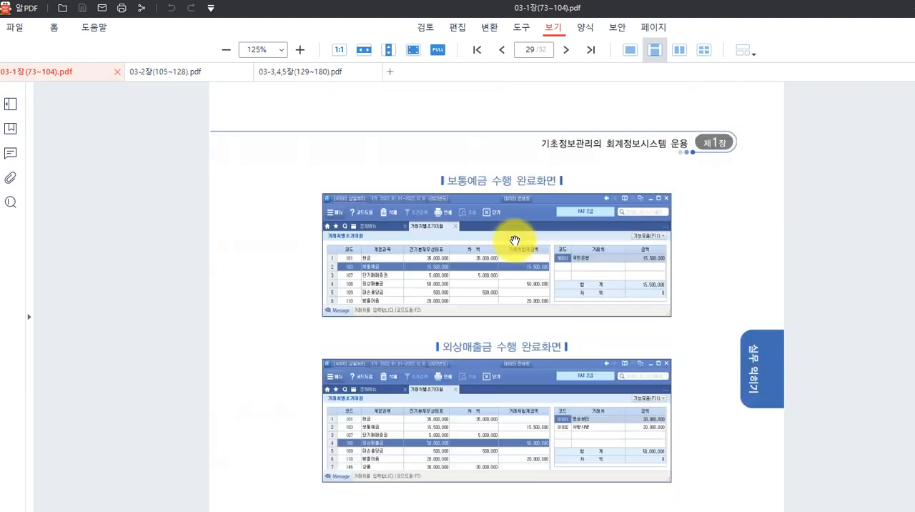
pyautogui.scroll(-12, 514, 235)
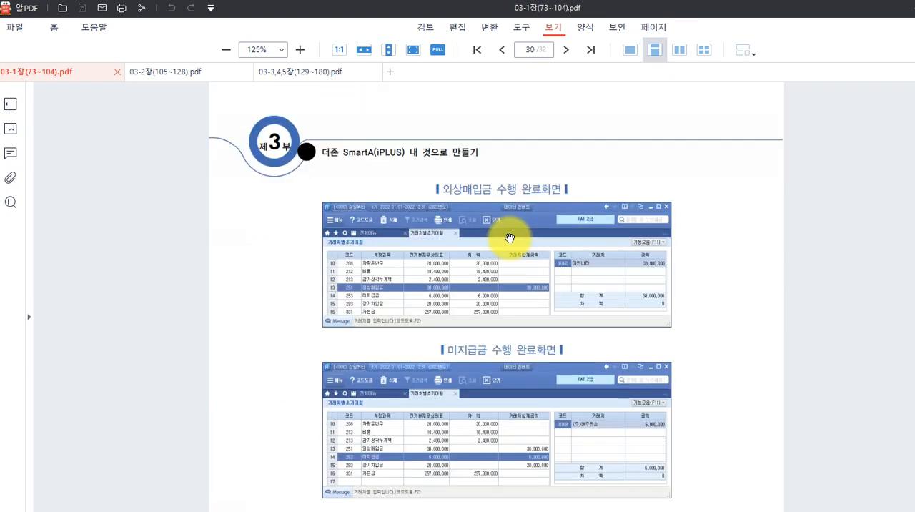
pyautogui.scroll(-12, 510, 238)
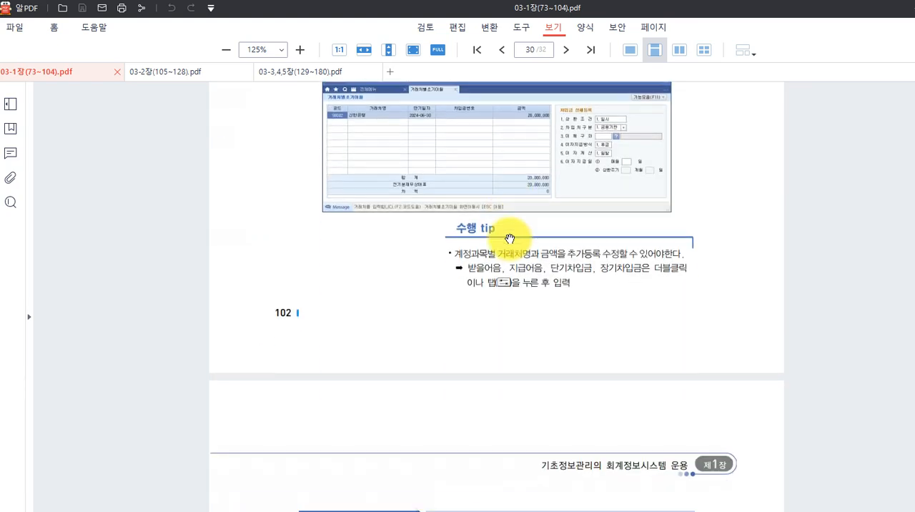
pyautogui.scroll(-7, 463, 308)
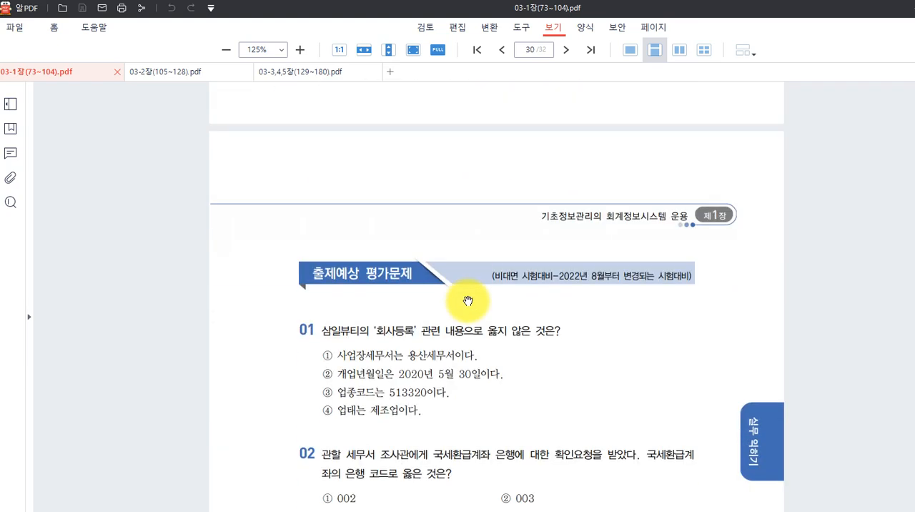
pyautogui.scroll(-3, 468, 301)
pyautogui.scroll(-1, 466, 306)
pyautogui.scroll(1, 468, 302)
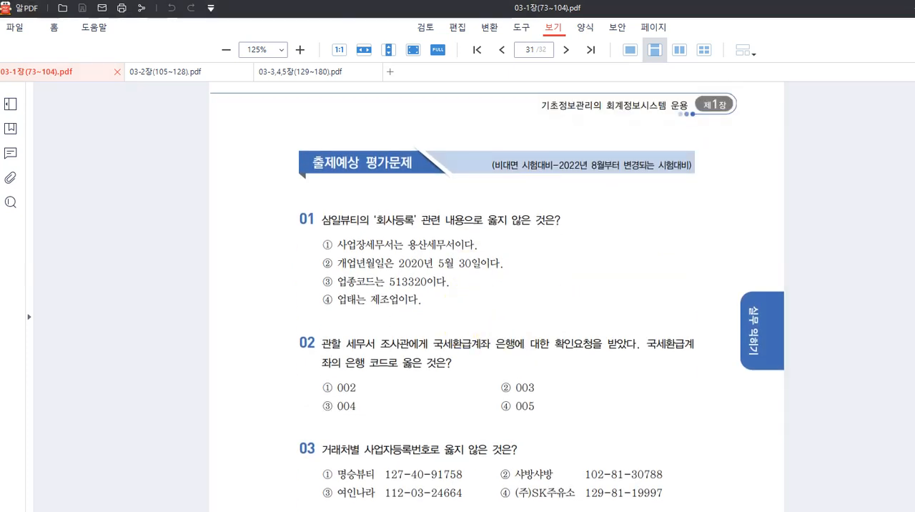
# Write the on-screen note "6월 - 대면 시험" with "비대면 시험" on a second line beside the 출제예상 평가문제 heading.
pyautogui.click(131, 131)
pyautogui.write('6월 ')
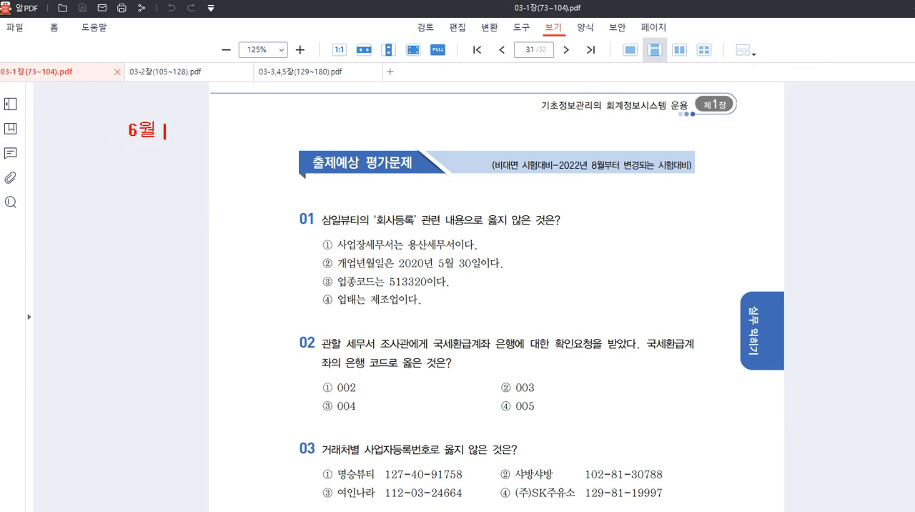
pyautogui.write('-')
pyautogui.write(' 대면')
pyautogui.write(' 시험')
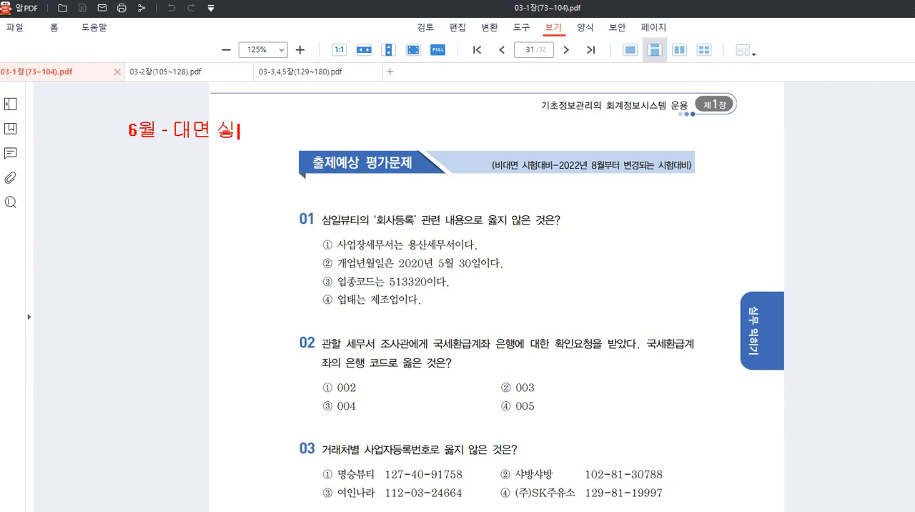
pyautogui.press('Return')
pyautogui.write('비대면 시')
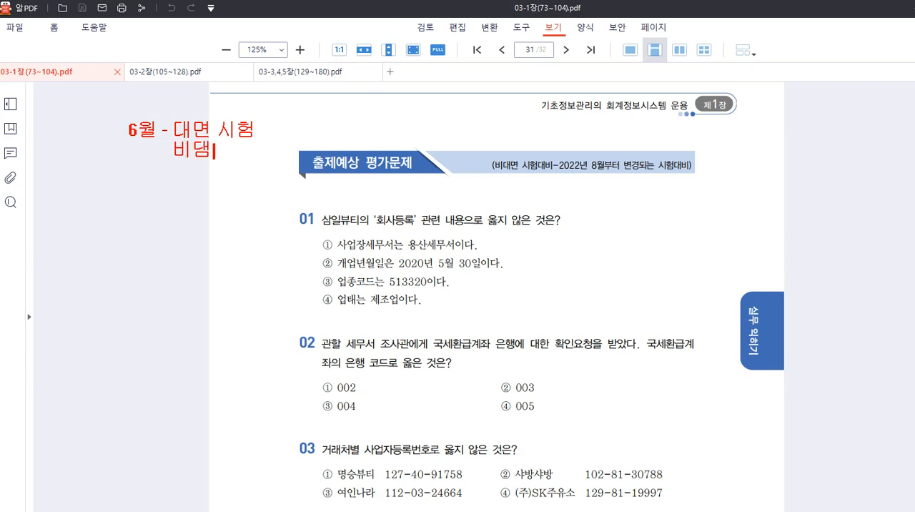
pyautogui.write('험')
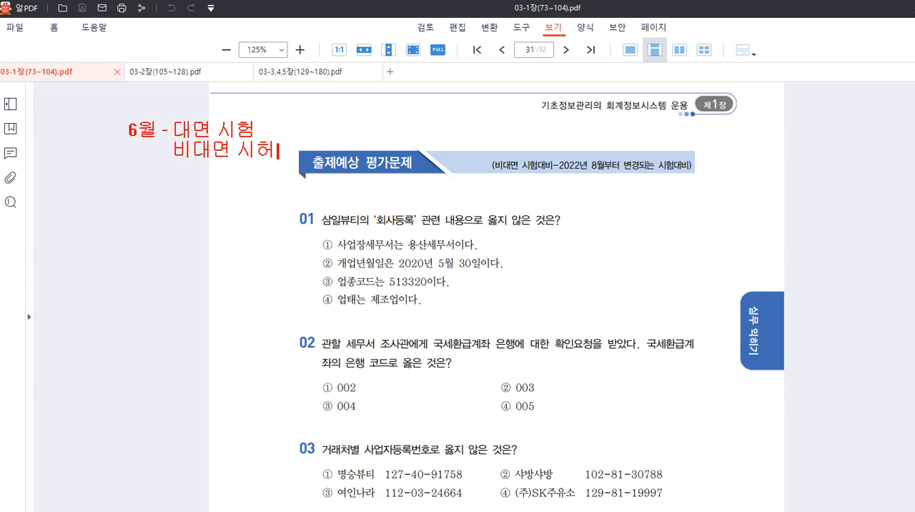
# Add the line "8월 - 비대면 시험 - 조회" to the on-screen note, below a blank line.
pyautogui.press('Return')
pyautogui.press('Return')
pyautogui.write('8월 ')
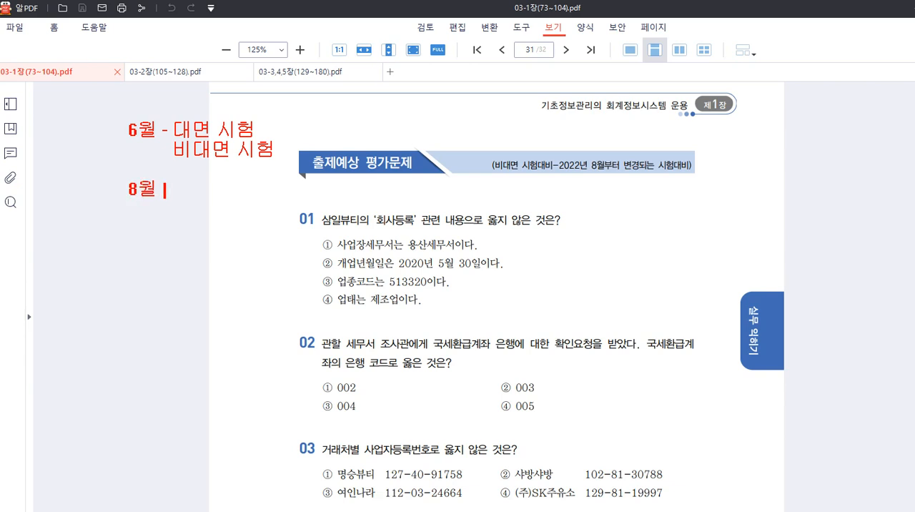
pyautogui.write('- 비대면 시험')
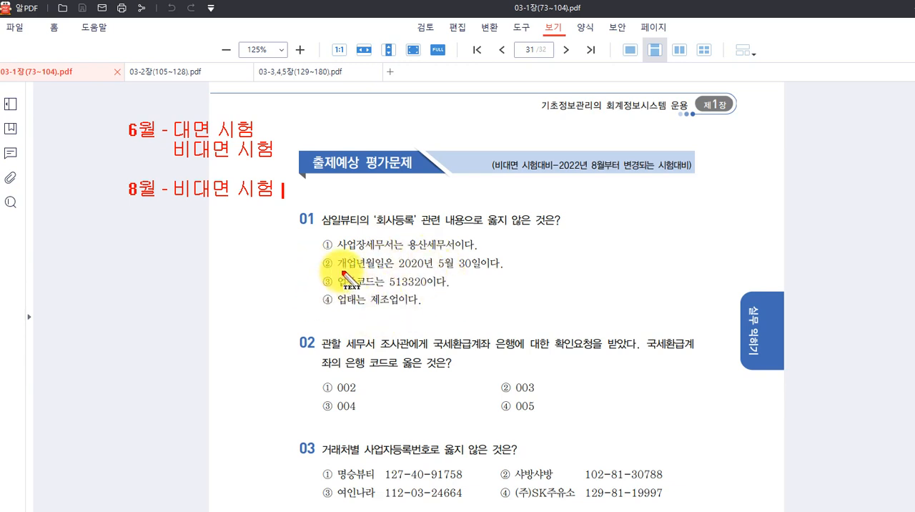
pyautogui.write('- ')
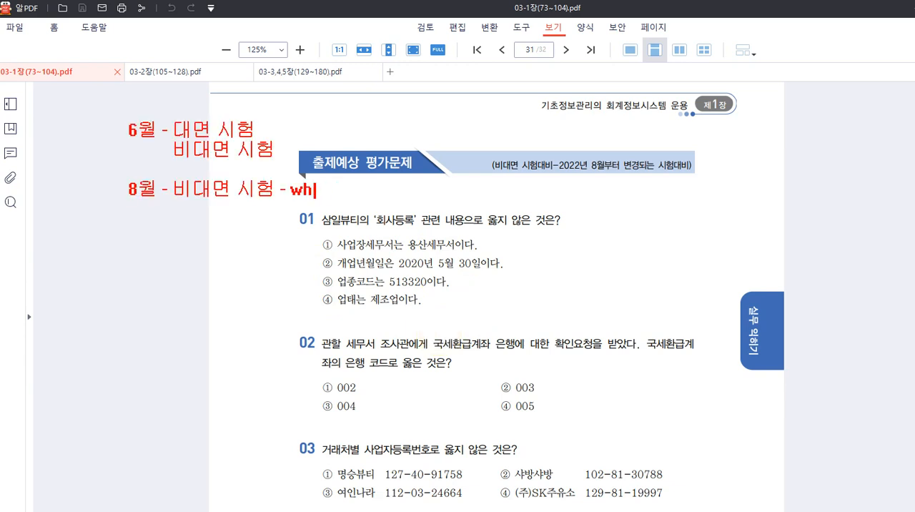
pyautogui.write('조회')
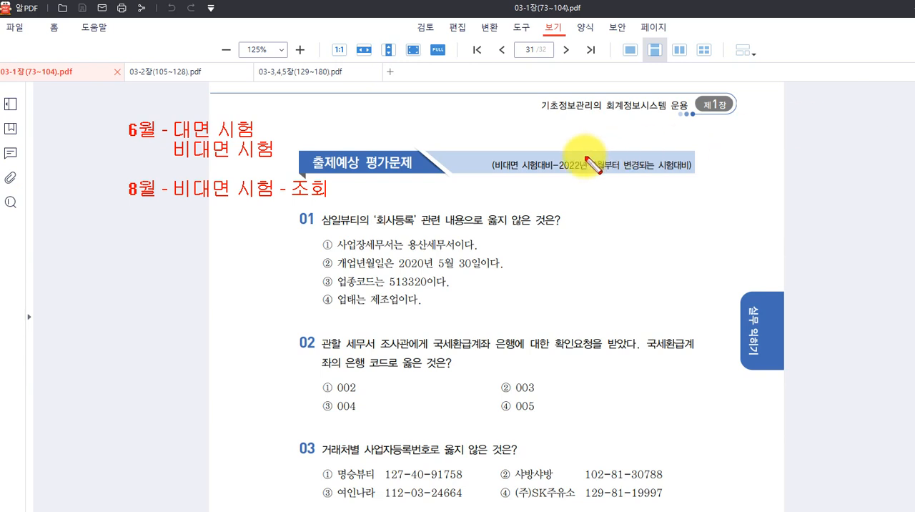
# Frame "비대면 시험대비" and "8월부터 변경되는 시험대비" in the heading with red boxes, and clear all on-screen annotations.
pyautogui.moveTo(489, 152); pyautogui.dragTo(562, 171)
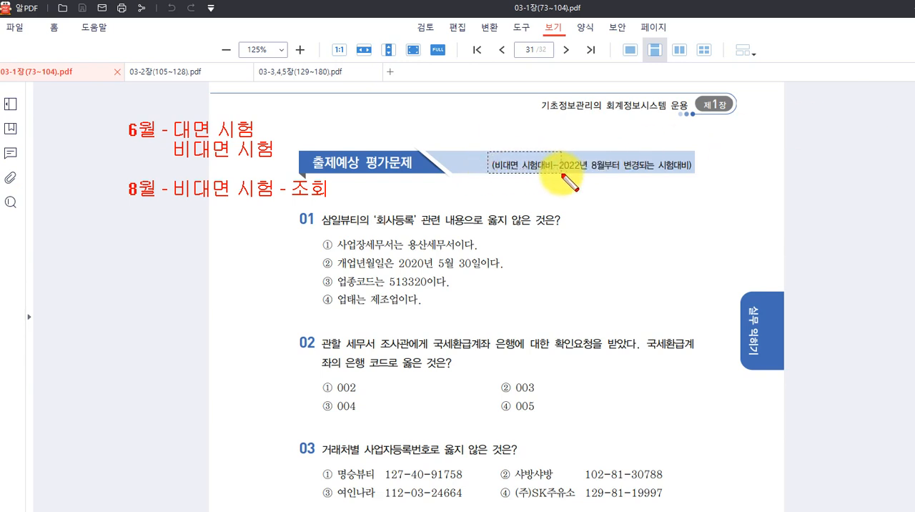
pyautogui.moveTo(587, 152); pyautogui.dragTo(696, 173)
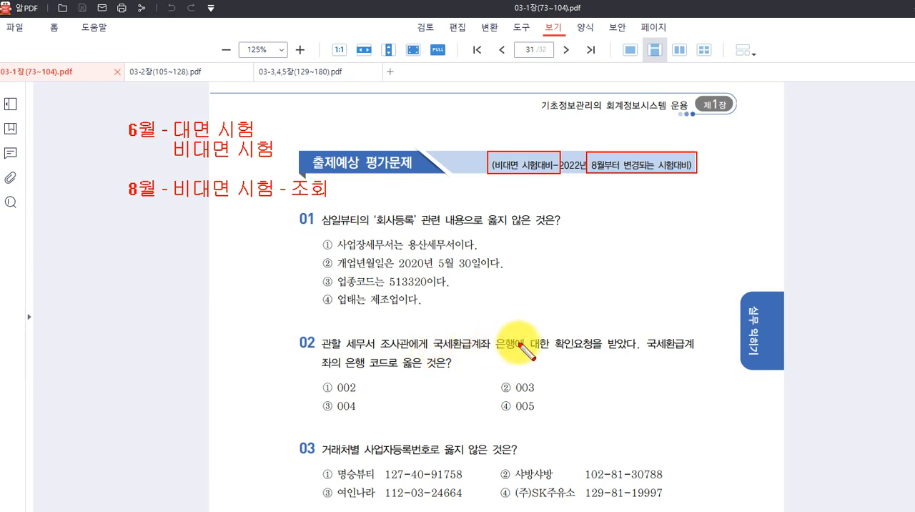
pyautogui.press('Escape')
# Look through the remaining 출제예상 평가문제 questions and open 03-2장(105~128).pdf at the 제2장 전표관리 chapter.
pyautogui.scroll(-6, 486, 339)
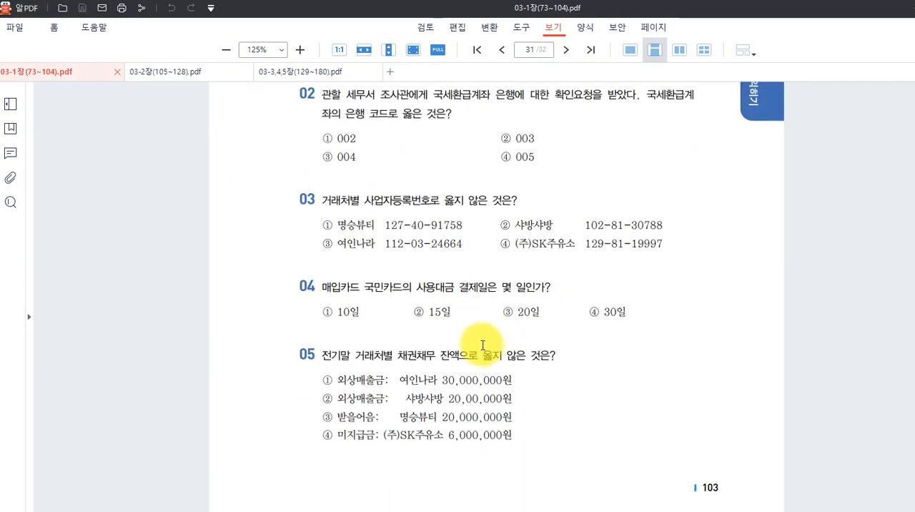
pyautogui.scroll(-4, 479, 345)
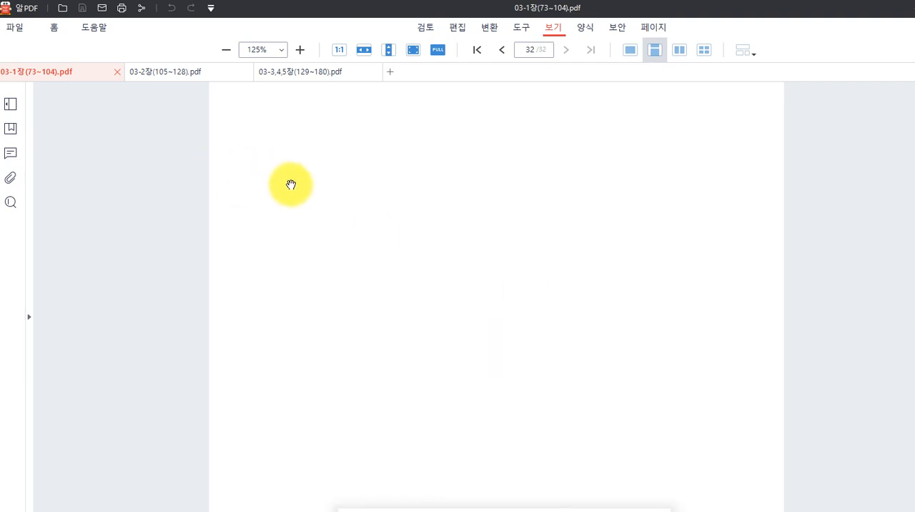
pyautogui.click(141, 73)
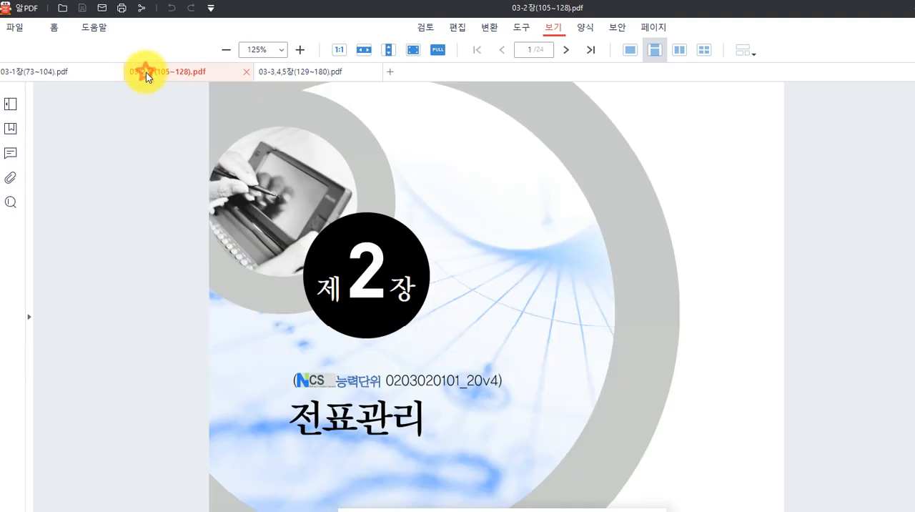
pyautogui.scroll(-2, 484, 253)
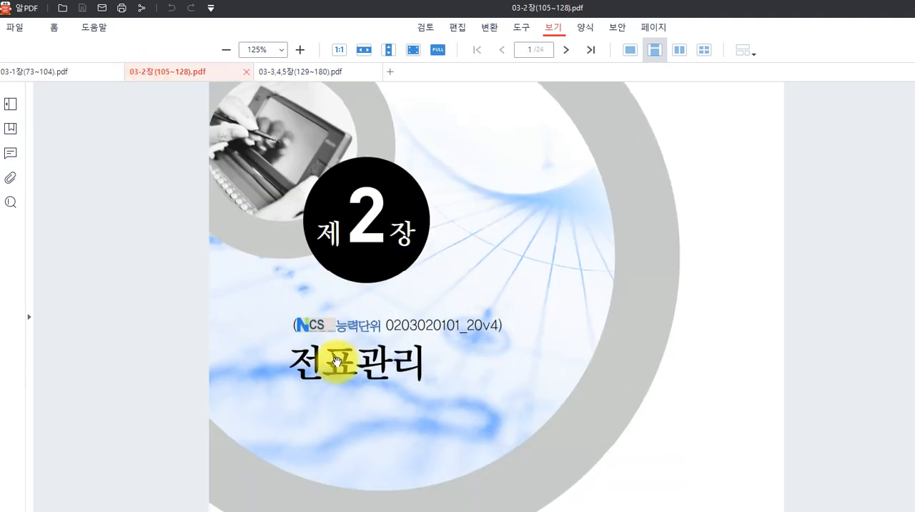